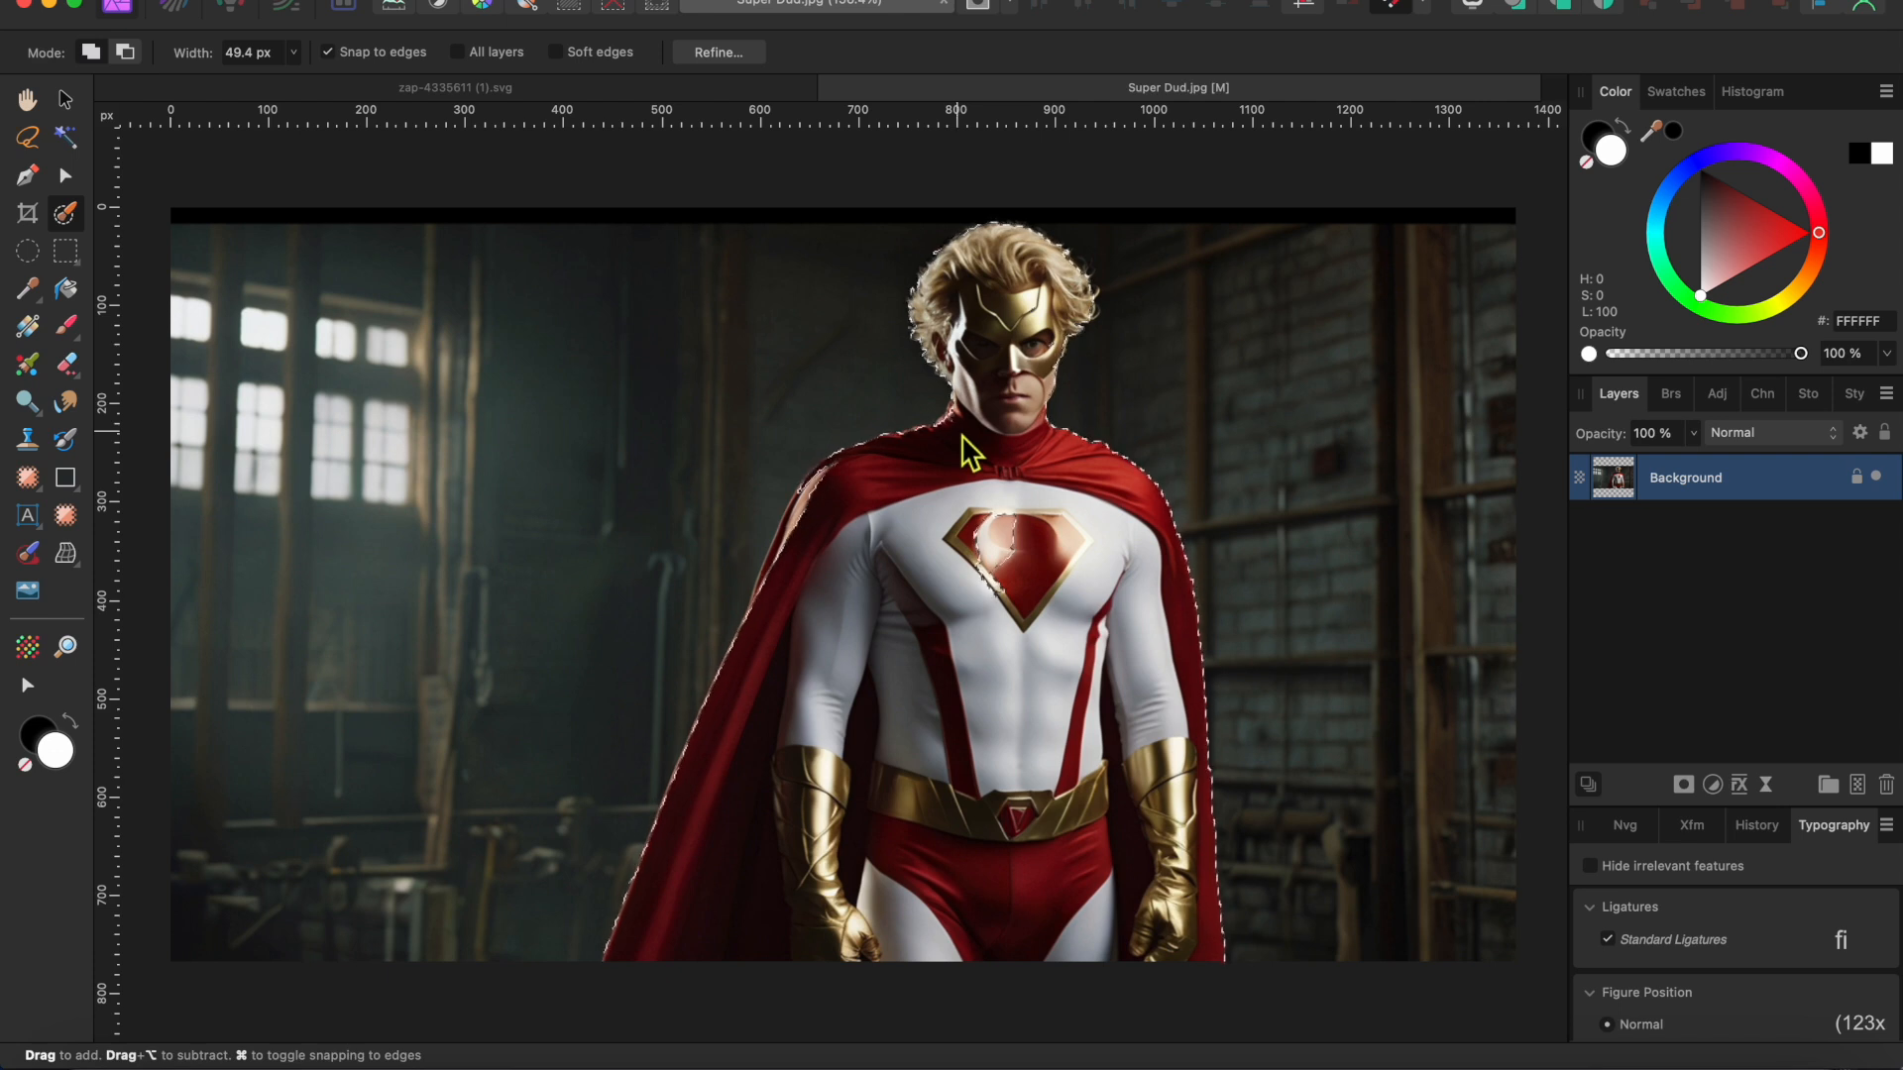
Step: Start refining the superhero selection and show its preview as Black and white
click(734, 53)
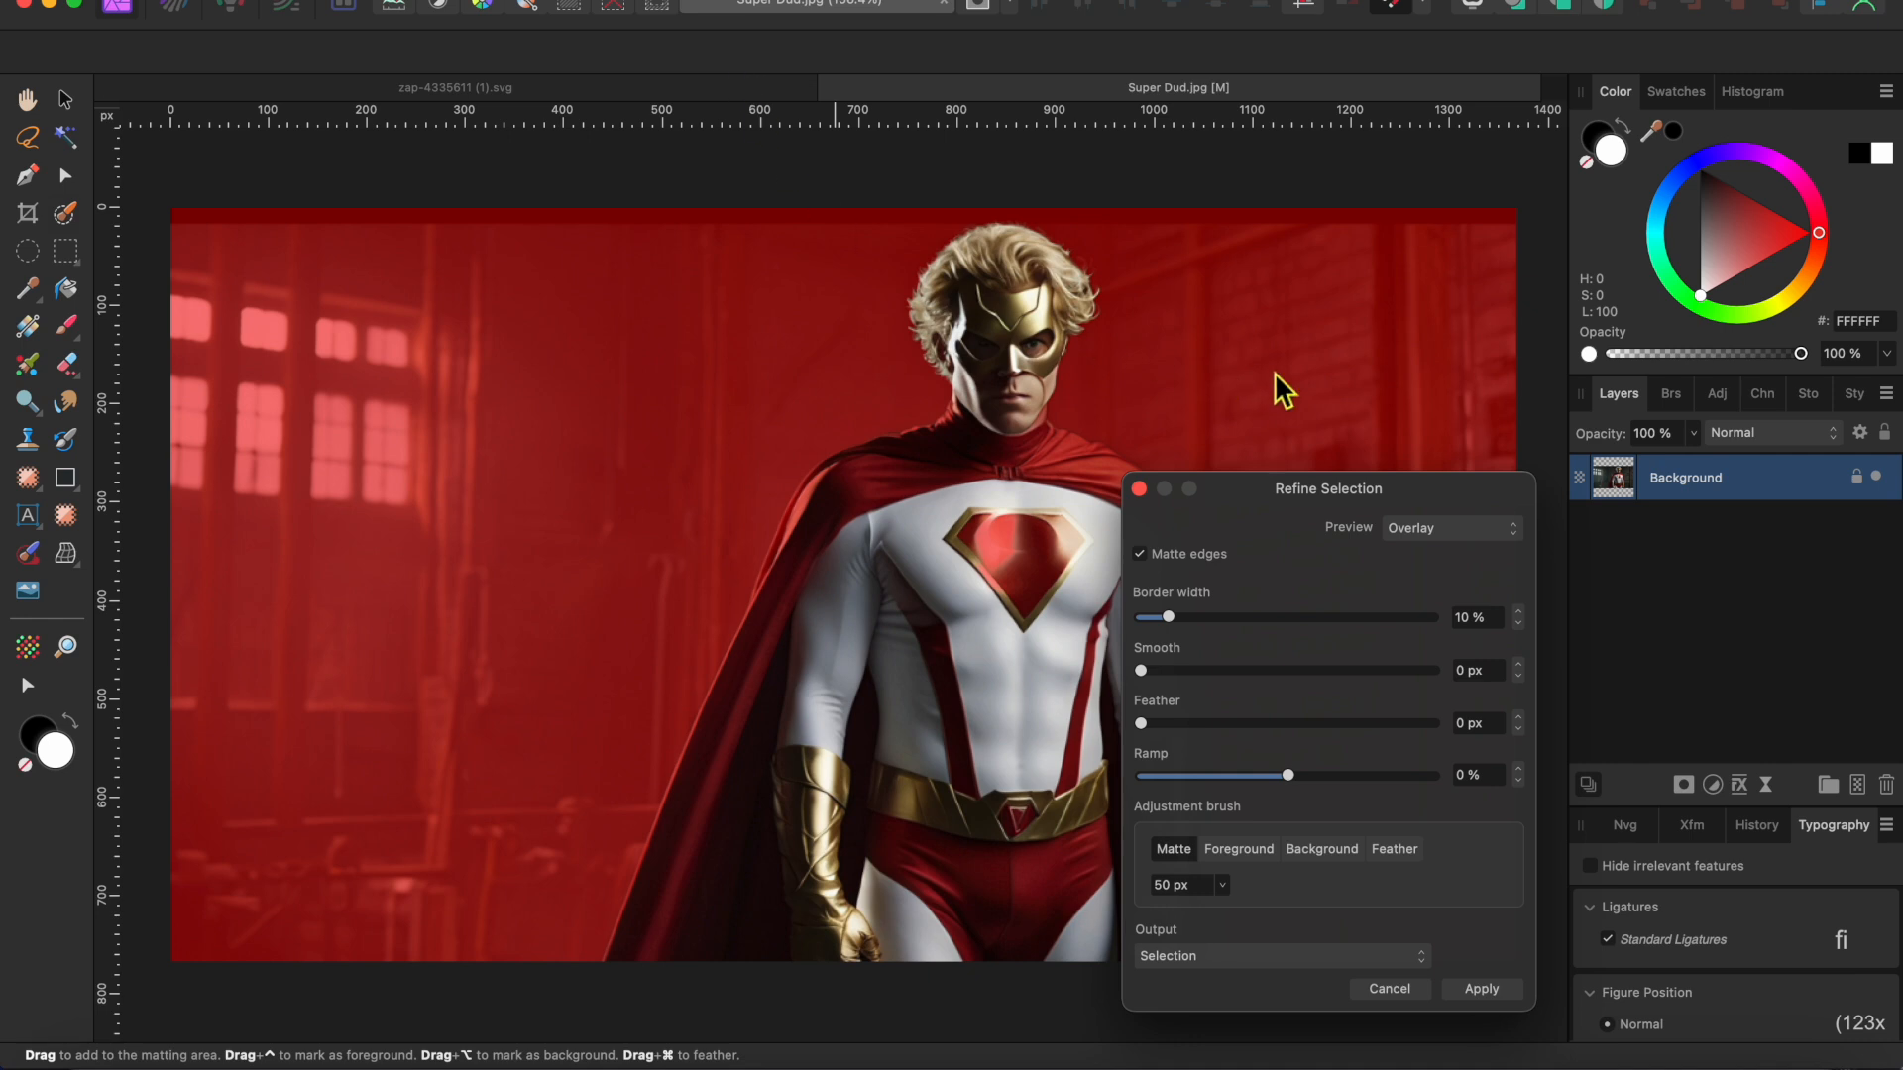
scroll(994, 544, right, 5)
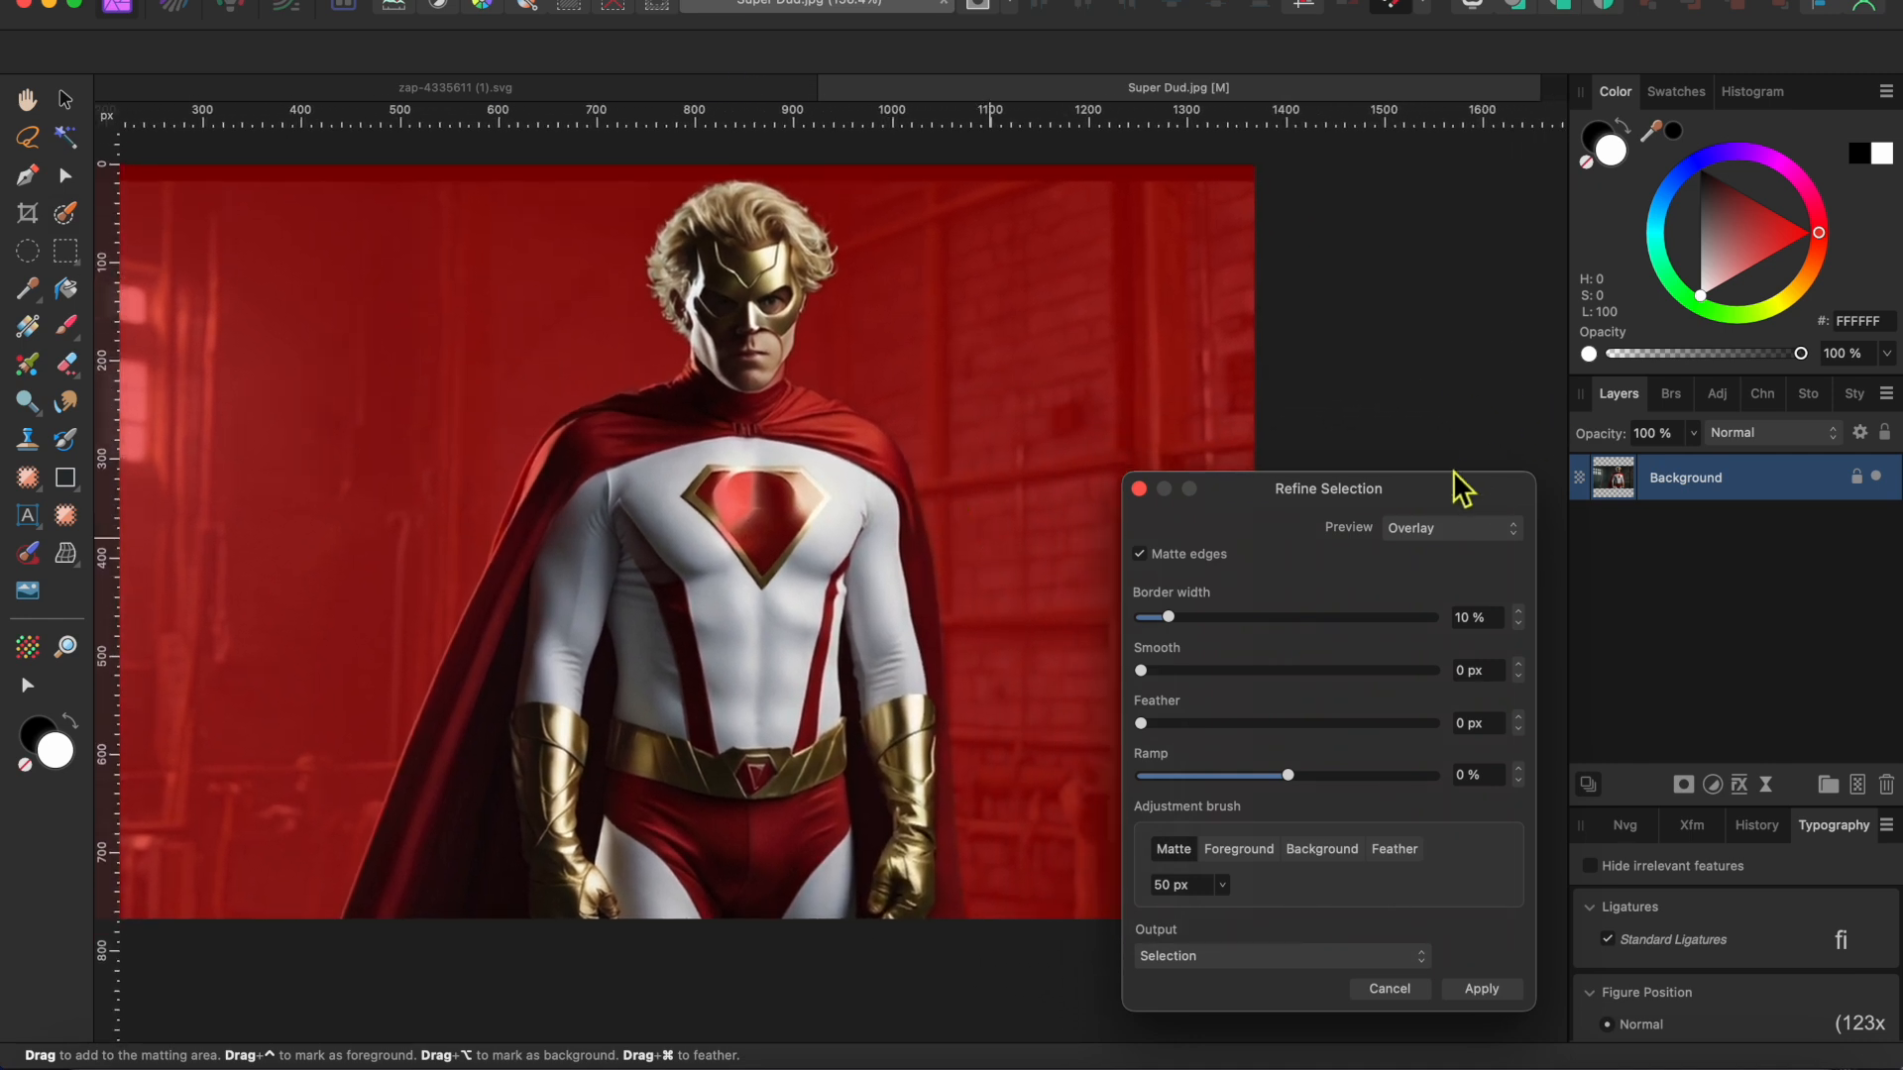
click(1443, 523)
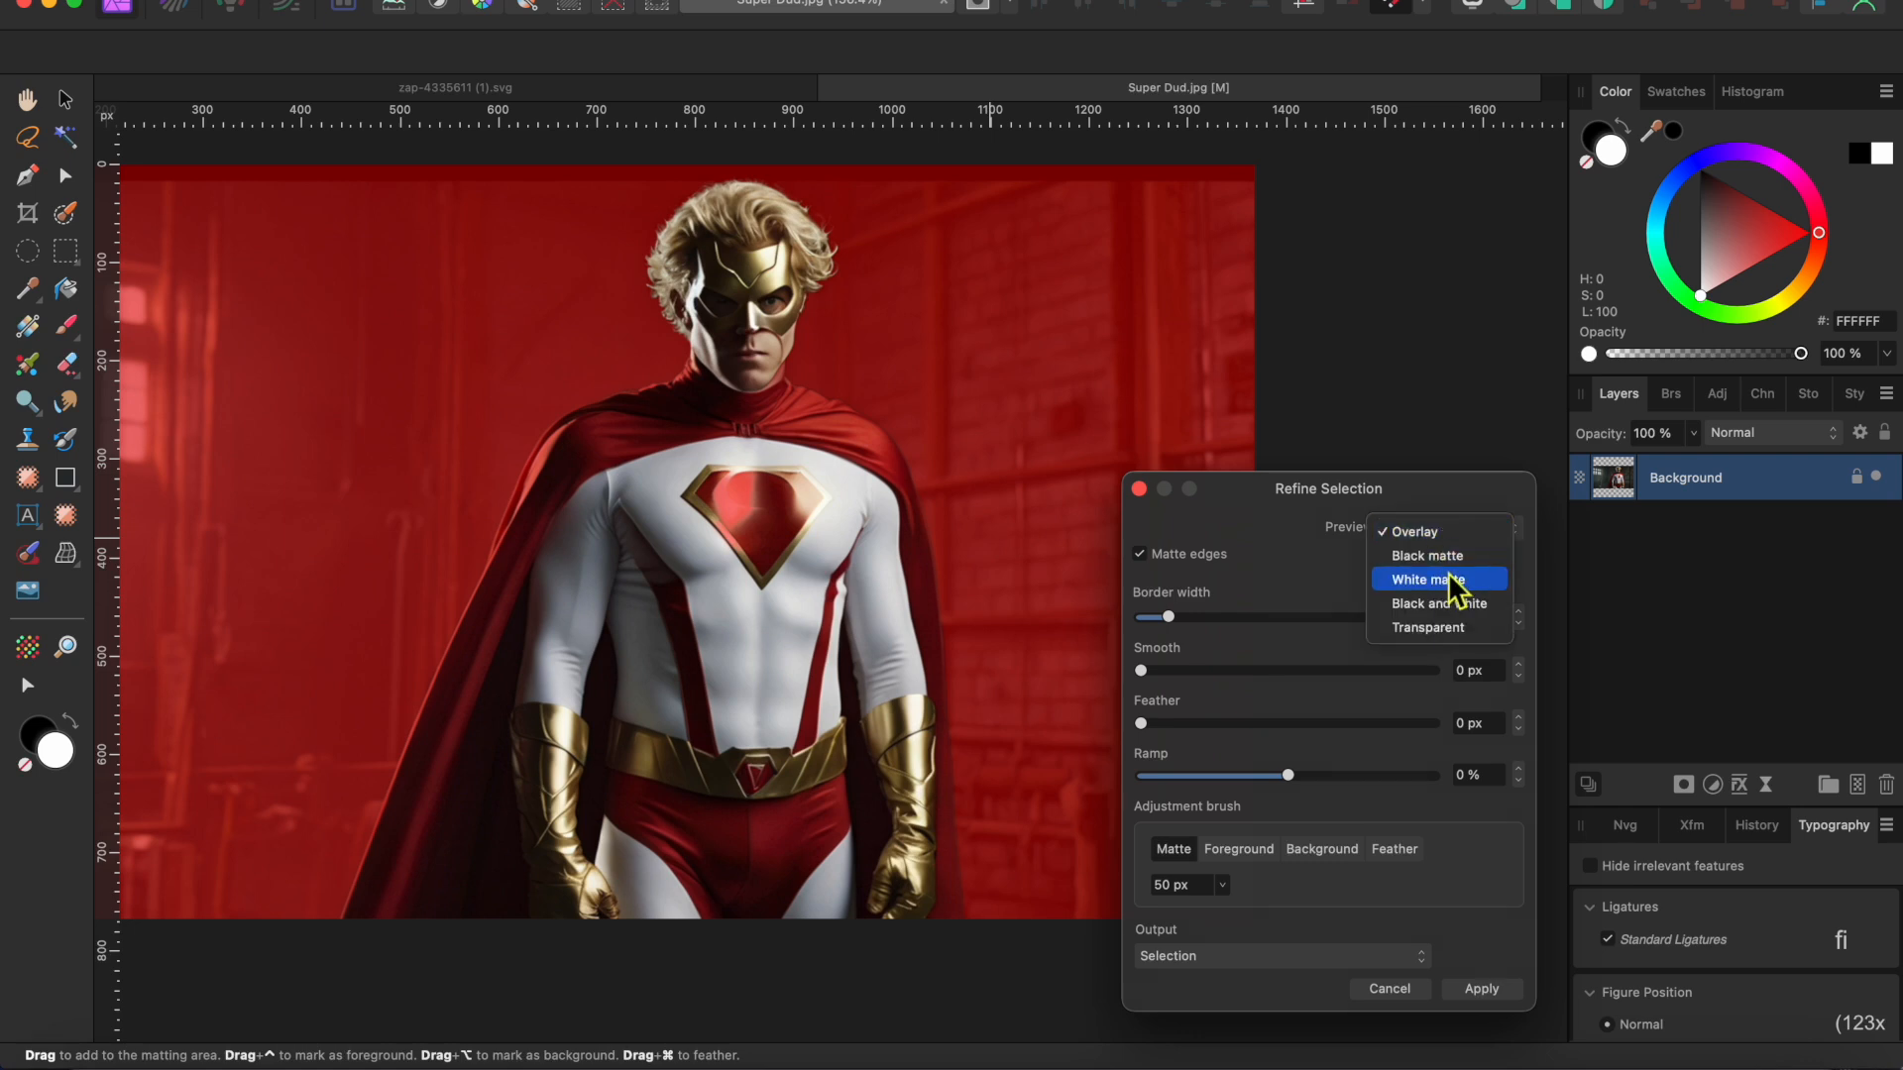
click(1467, 607)
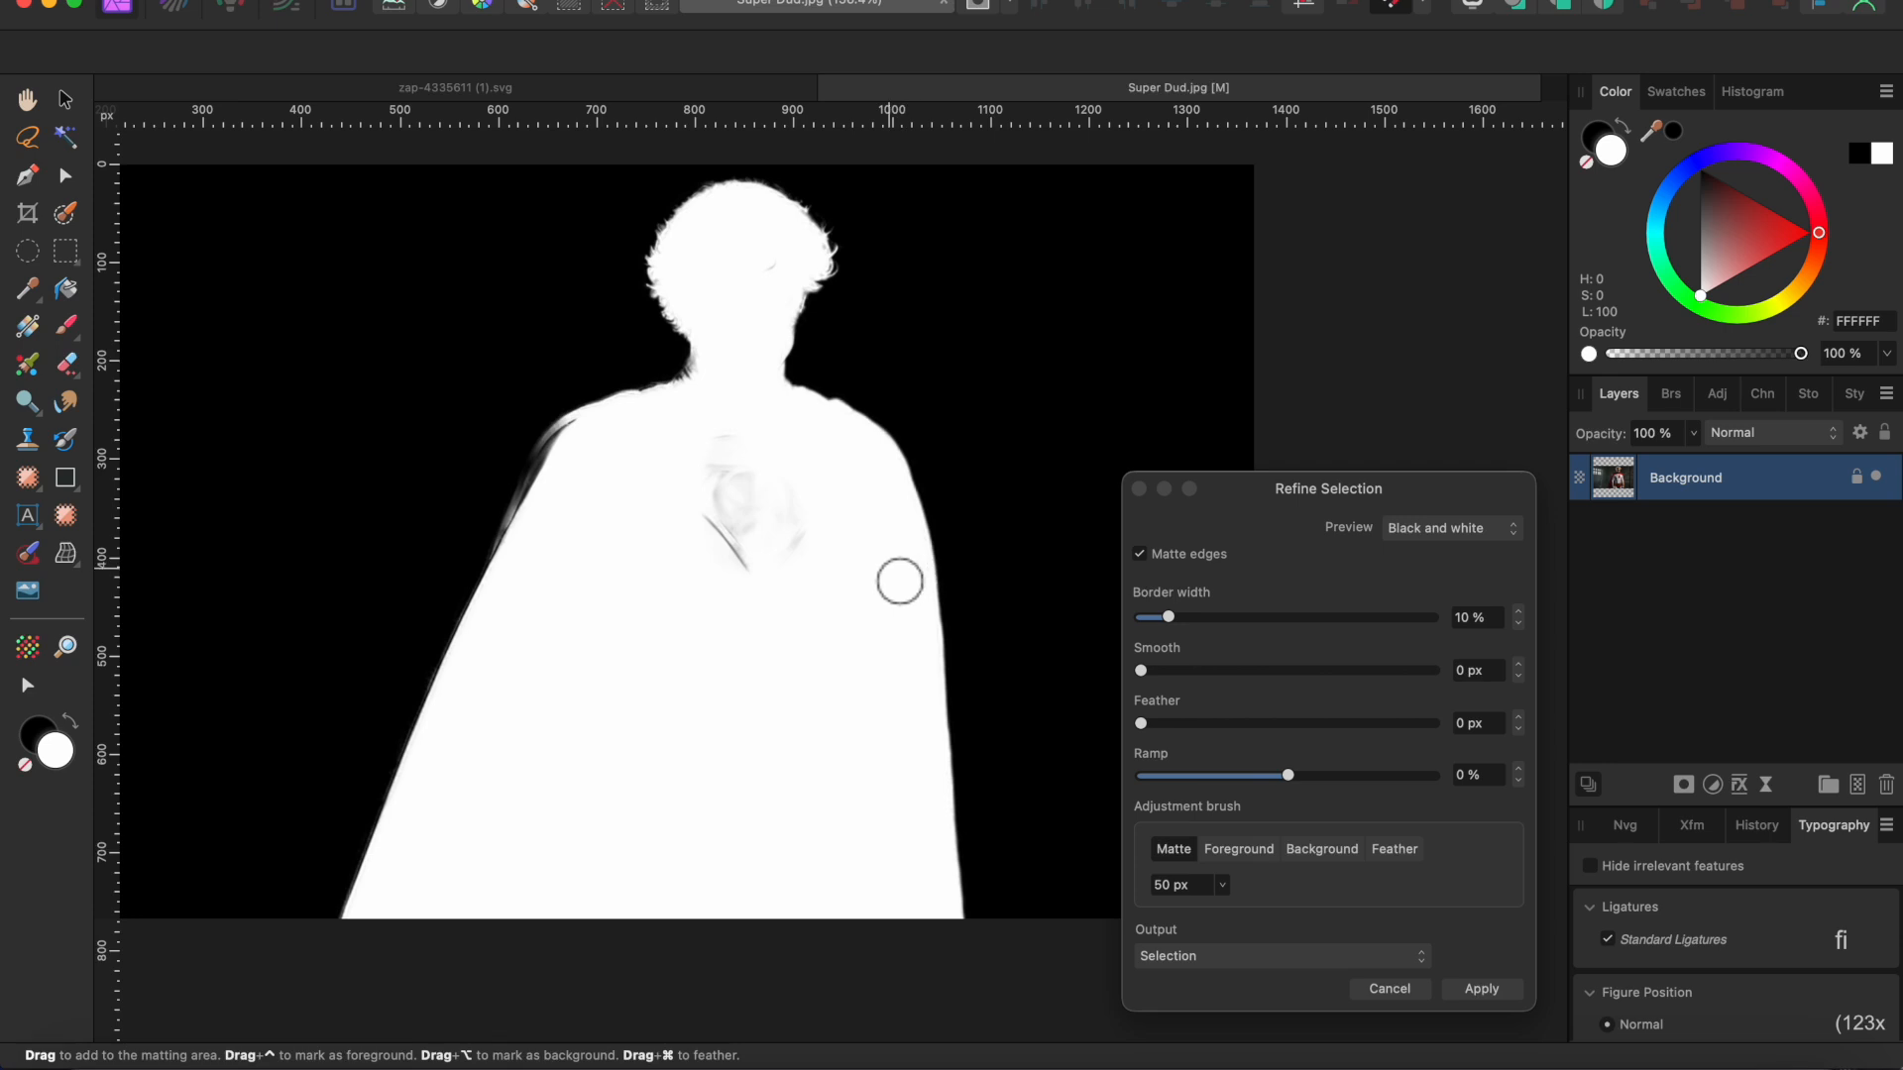
Step: Paint the gray gaps in the chest emblem and along the cape's left shoulder edge as foreground, then return the adjustment brush to Matte
click(1241, 851)
mouse_move(801, 515)
mouse_down()
mouse_move(735, 529)
mouse_move(764, 395)
mouse_move(750, 597)
mouse_move(772, 550)
mouse_move(810, 573)
mouse_move(745, 543)
mouse_move(702, 485)
mouse_move(584, 506)
mouse_move(554, 539)
mouse_move(594, 450)
mouse_move(532, 563)
mouse_move(582, 582)
mouse_up()
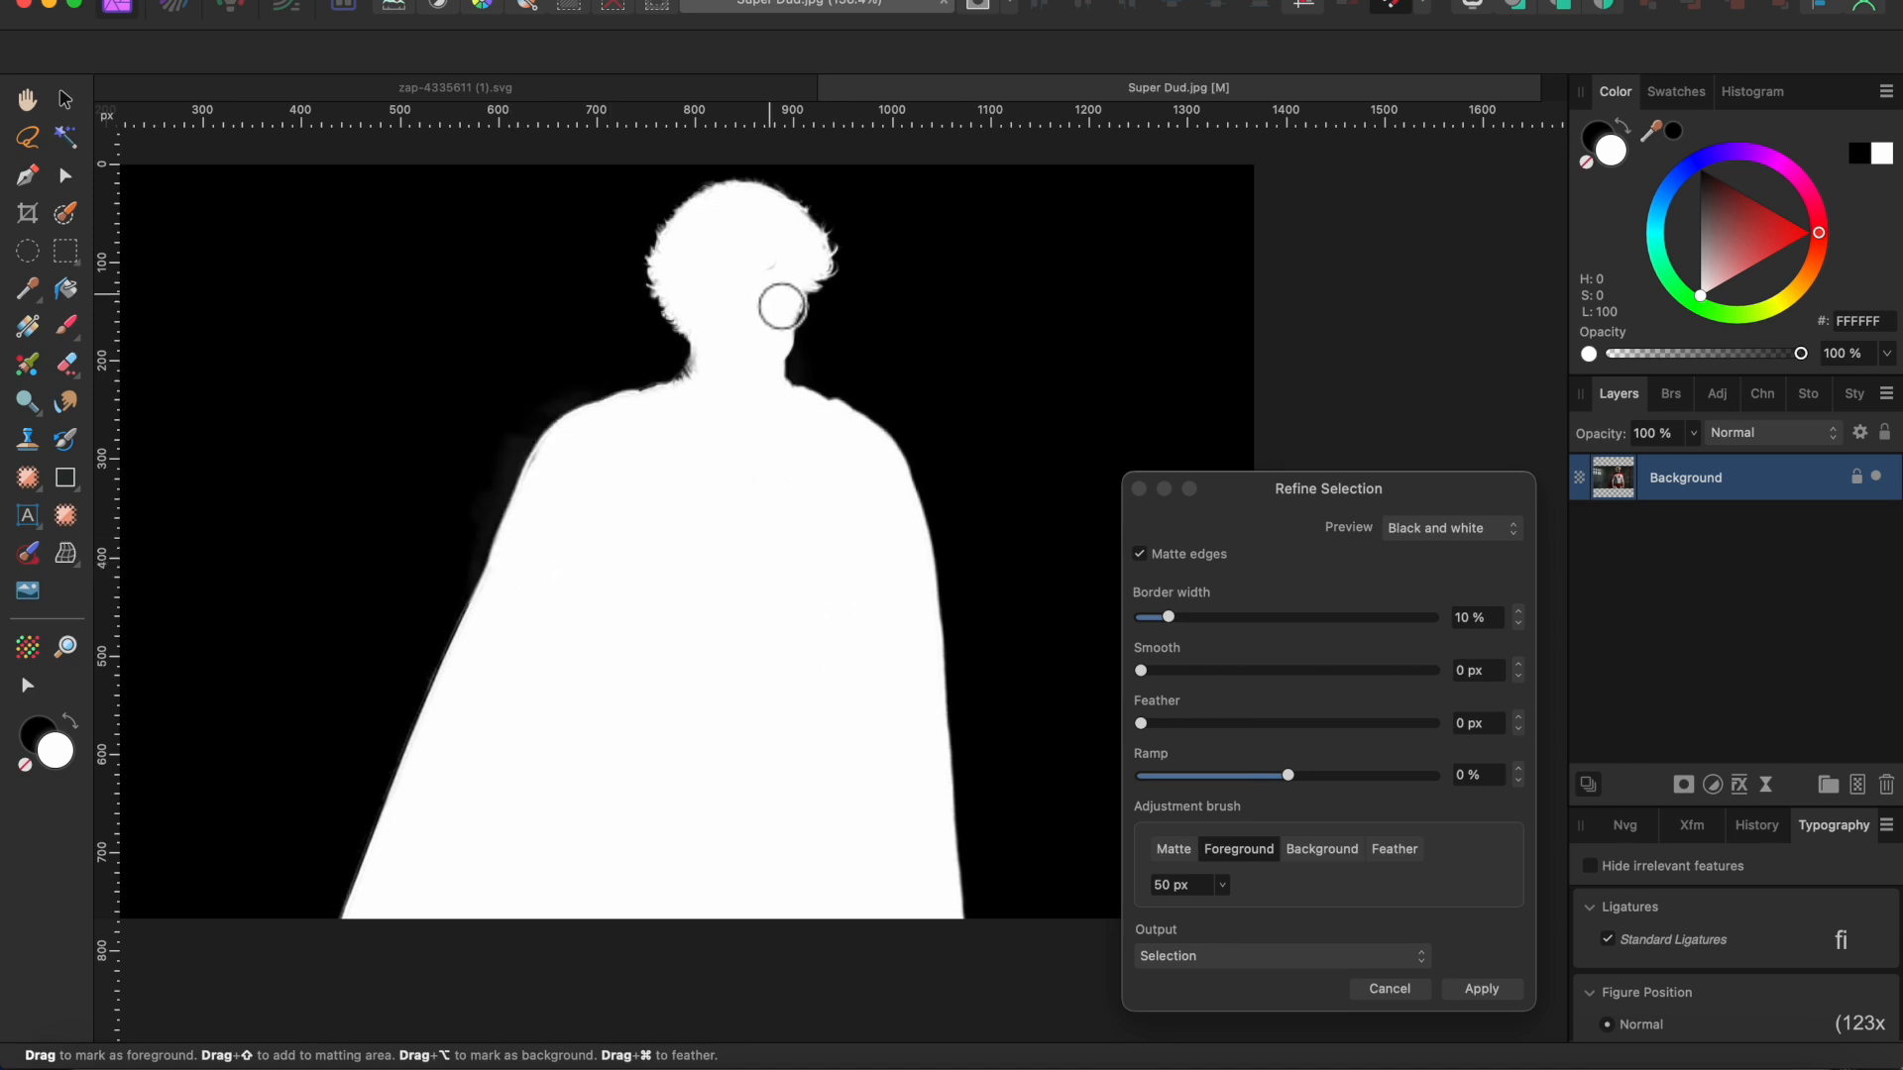
click(1173, 854)
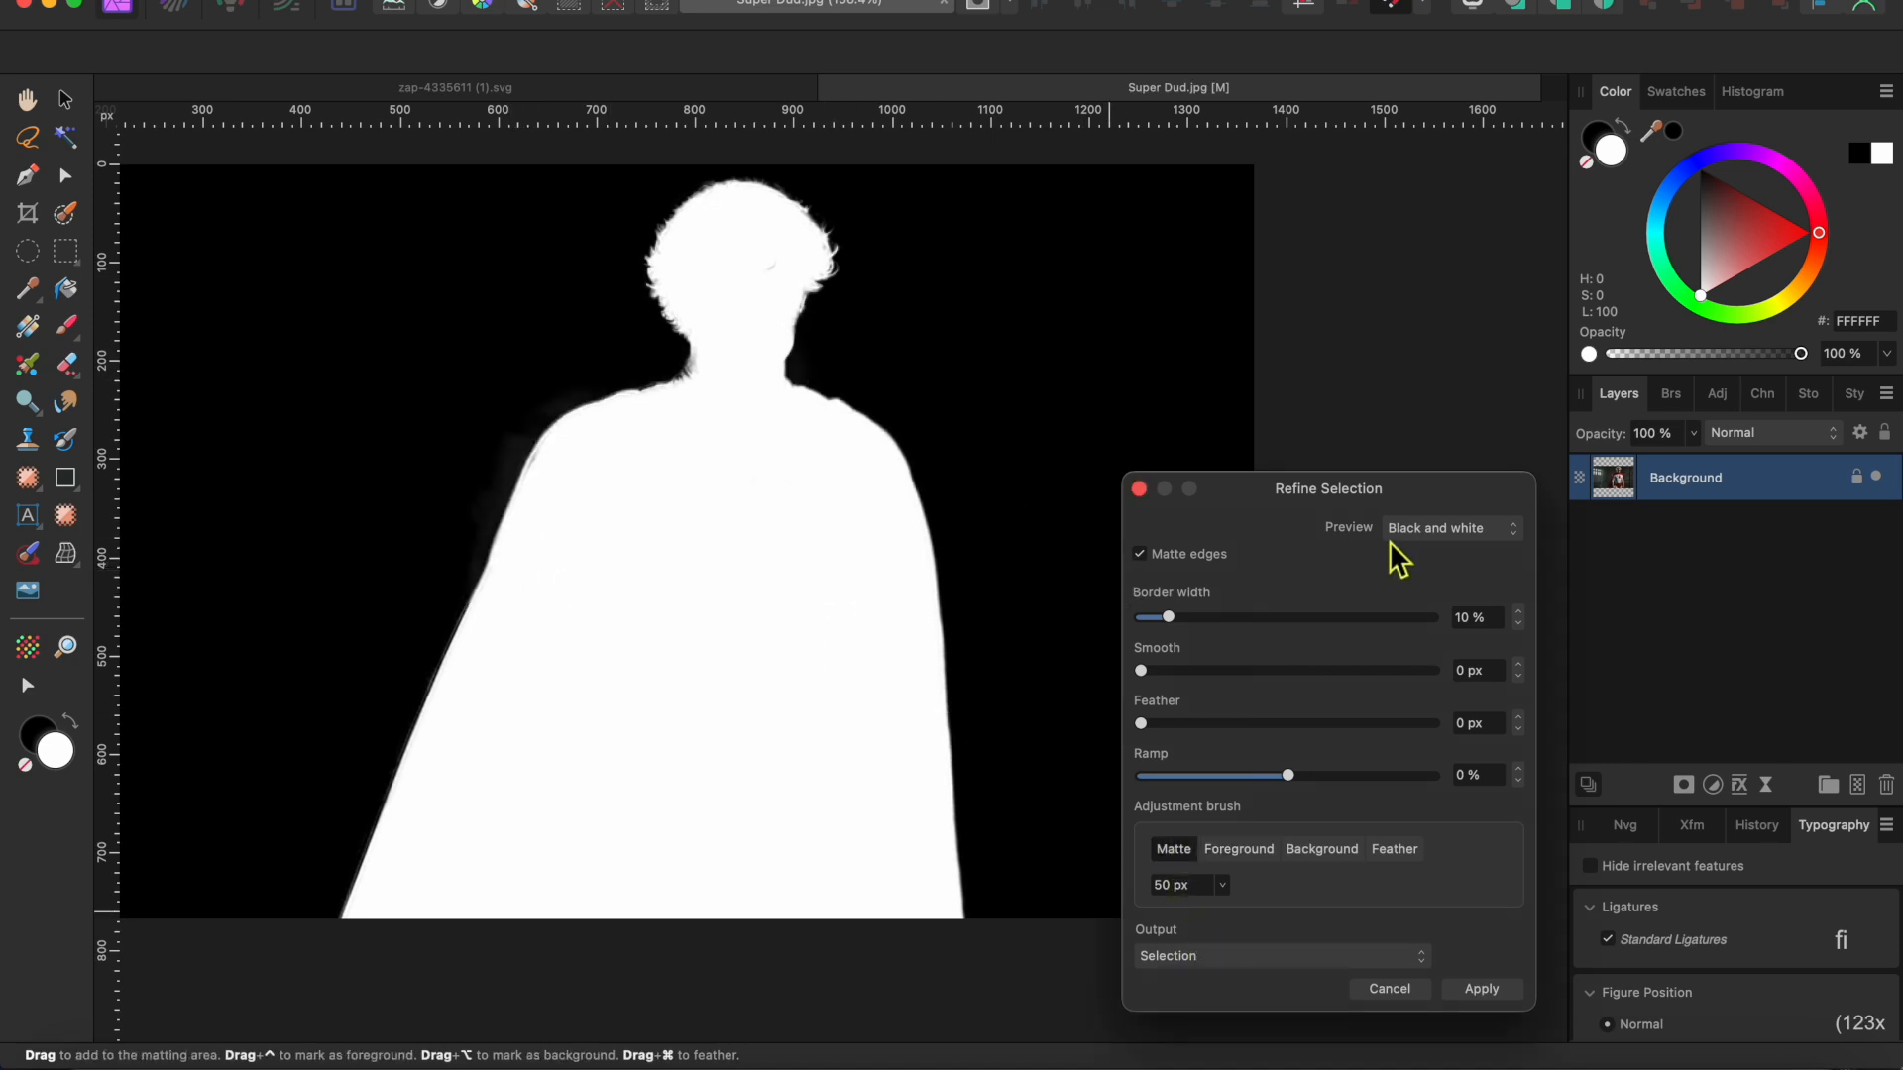
Step: Switch the refinement preview back to Overlay and output the refined selection to a new layer
click(1412, 528)
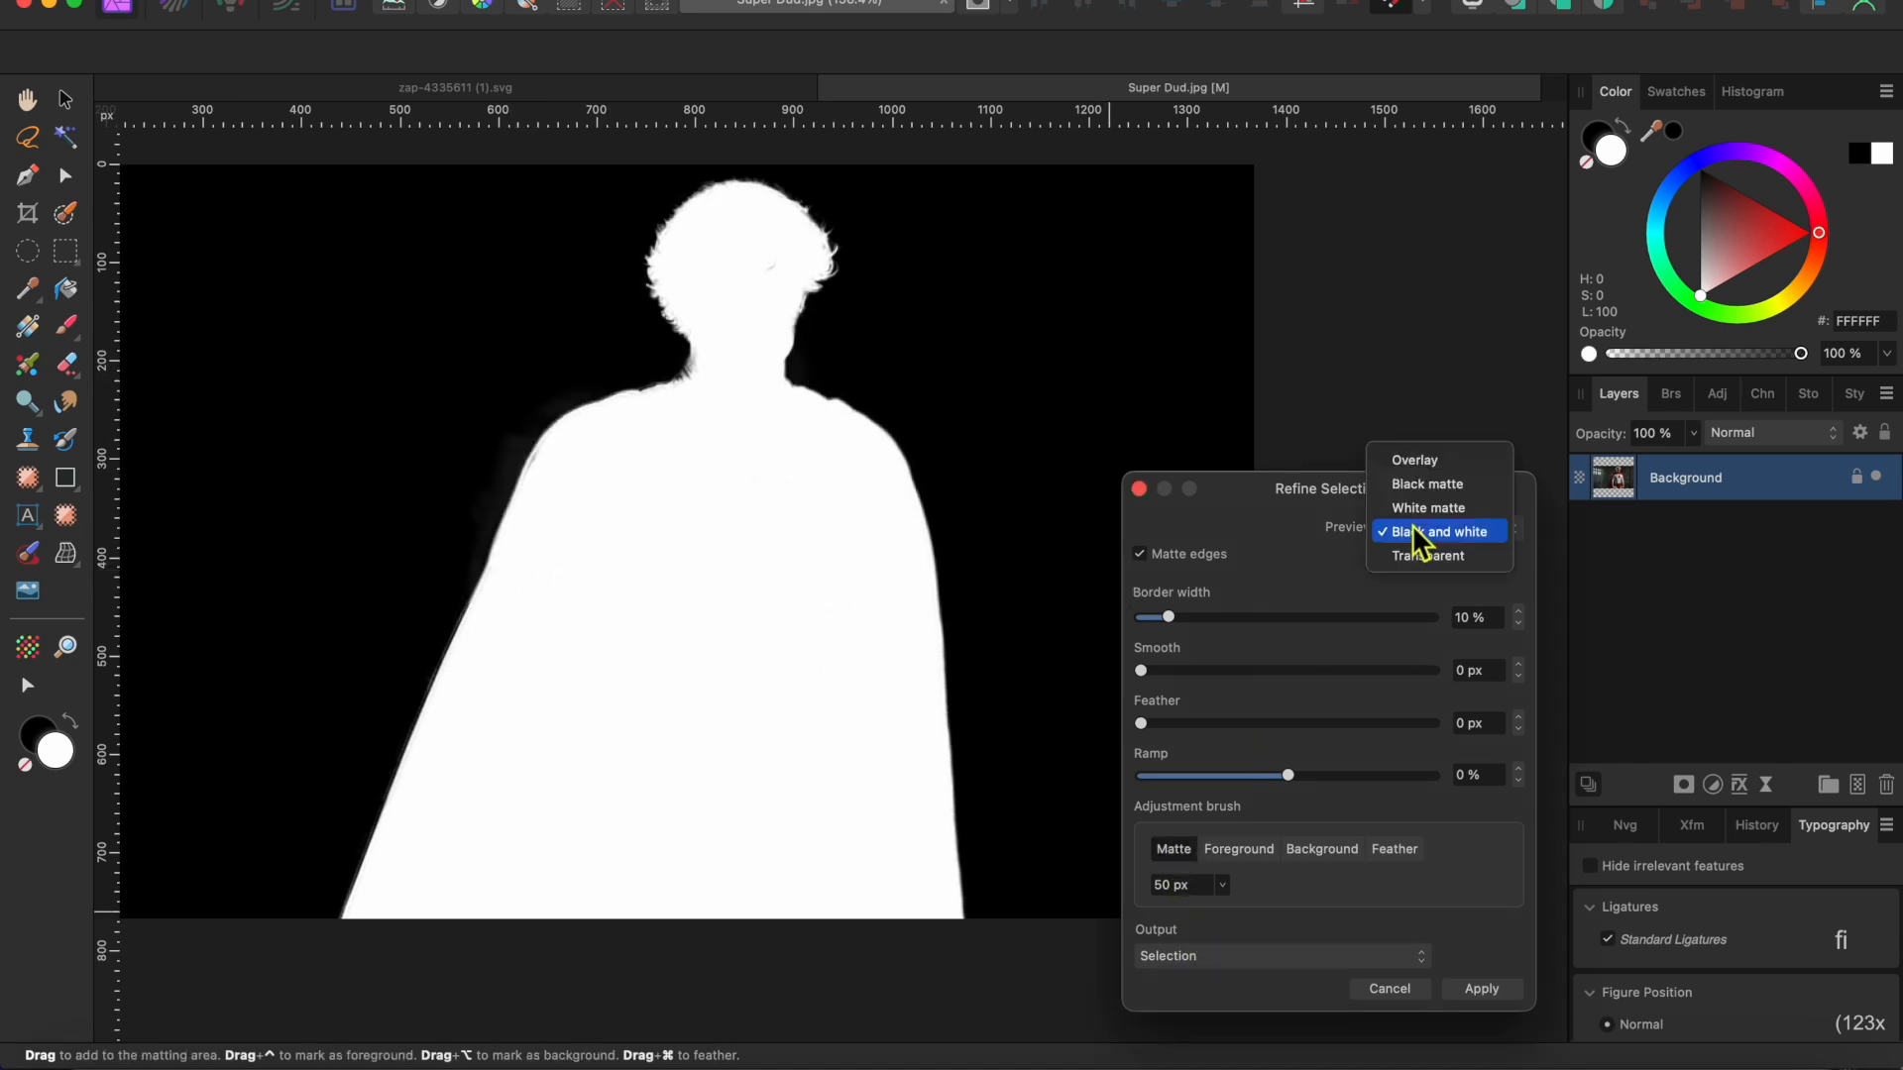
click(1420, 461)
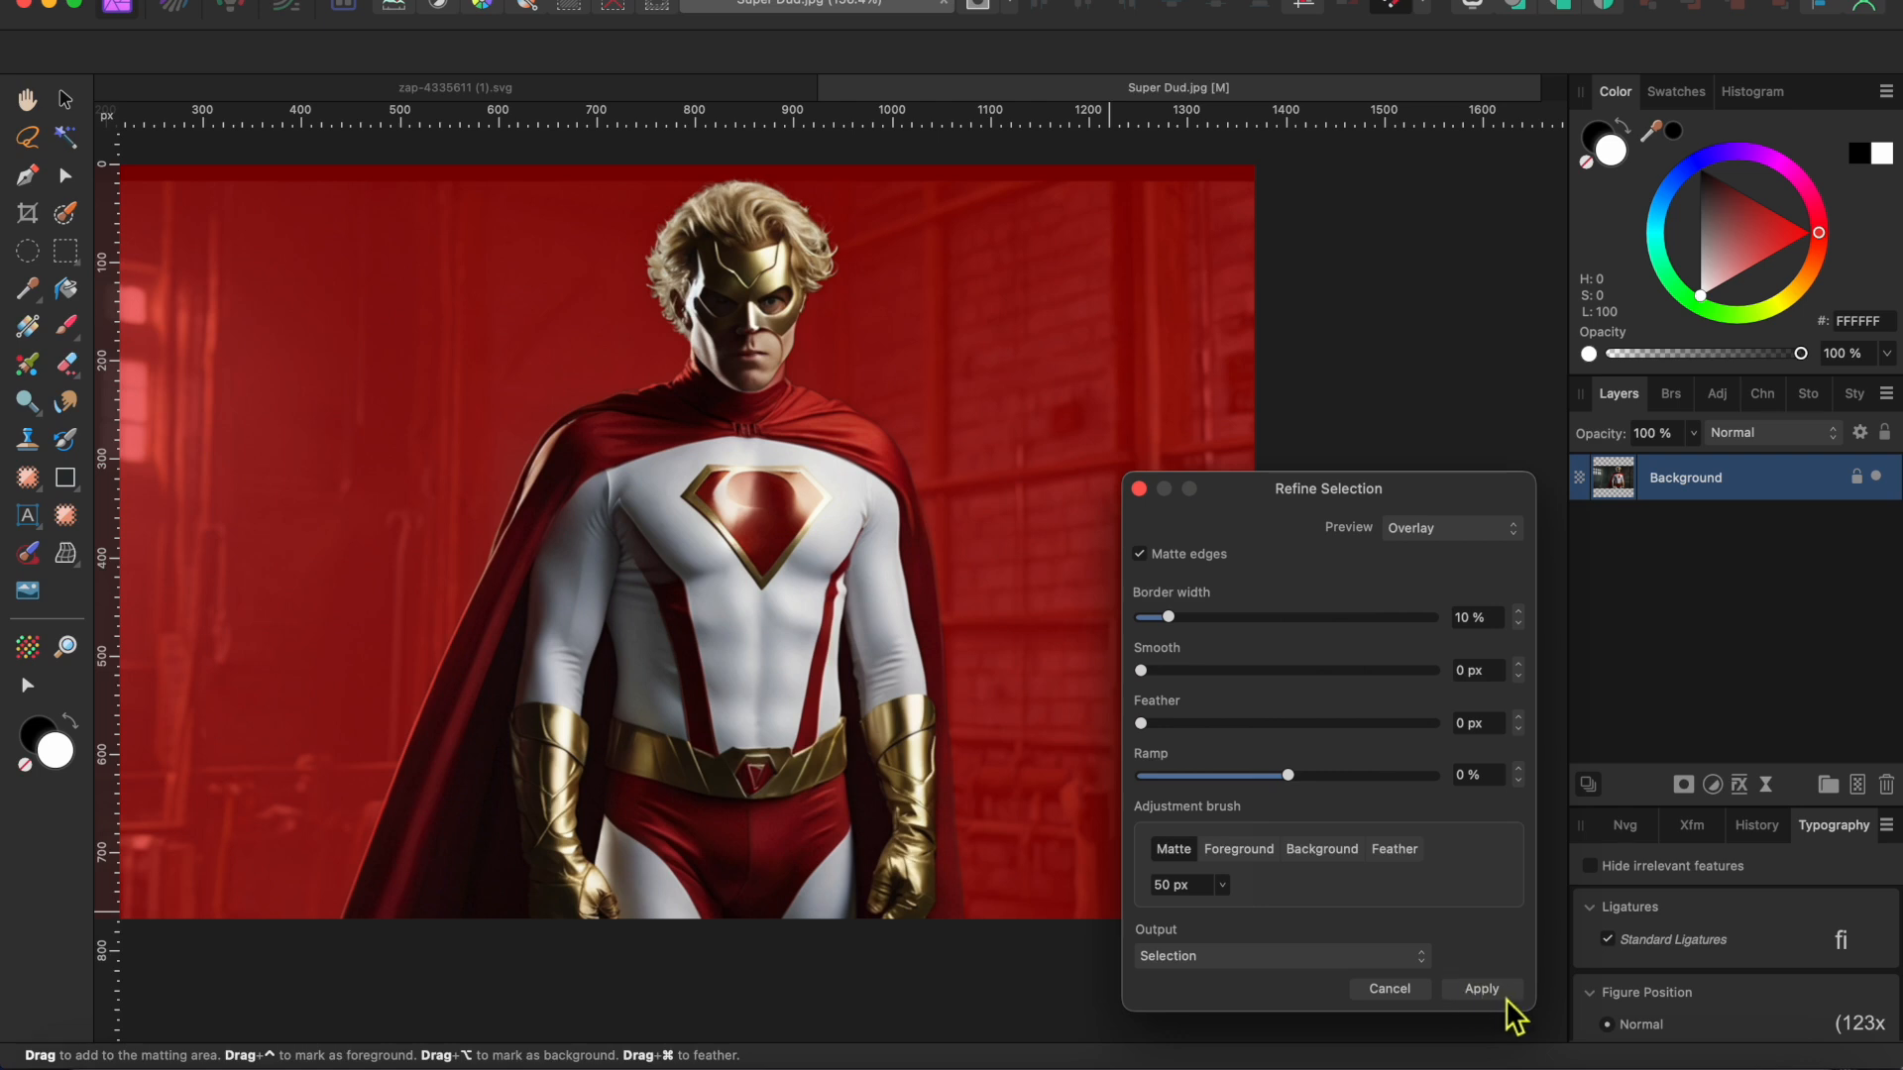
click(1354, 957)
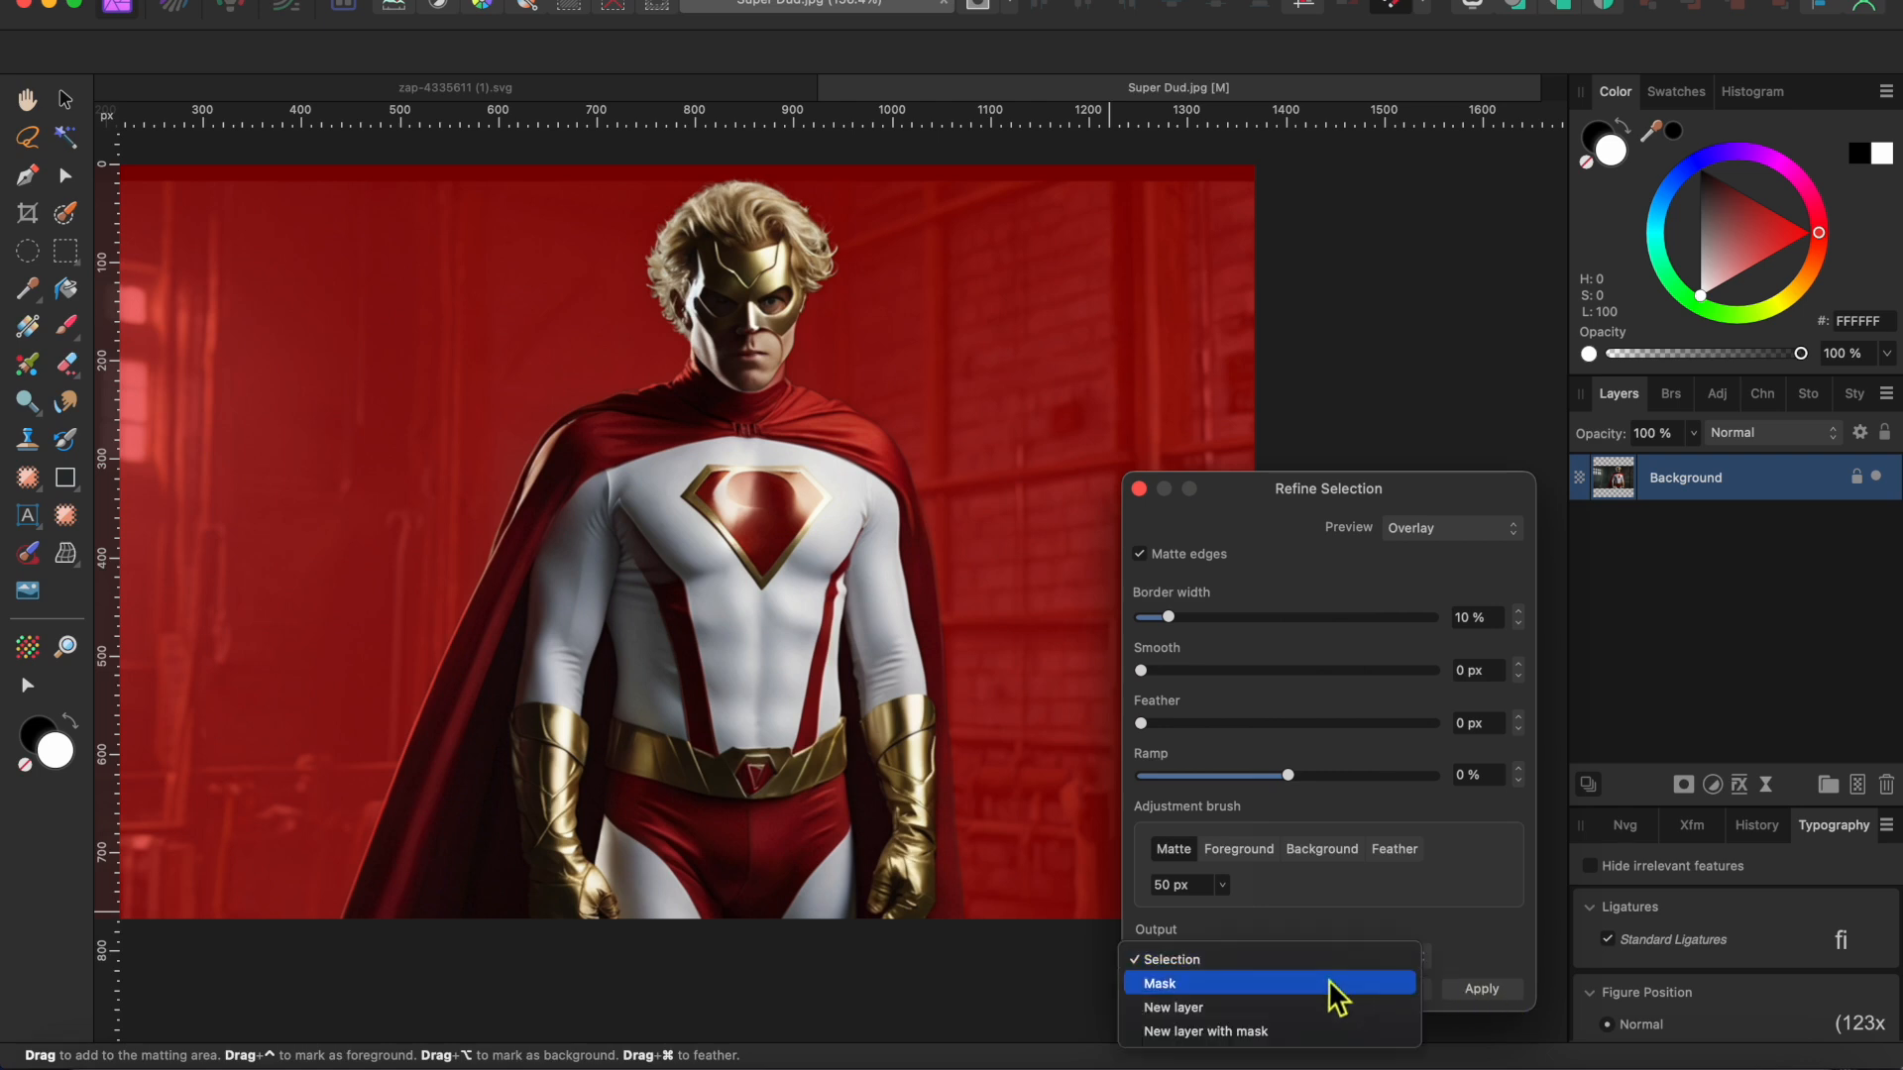
click(1328, 1009)
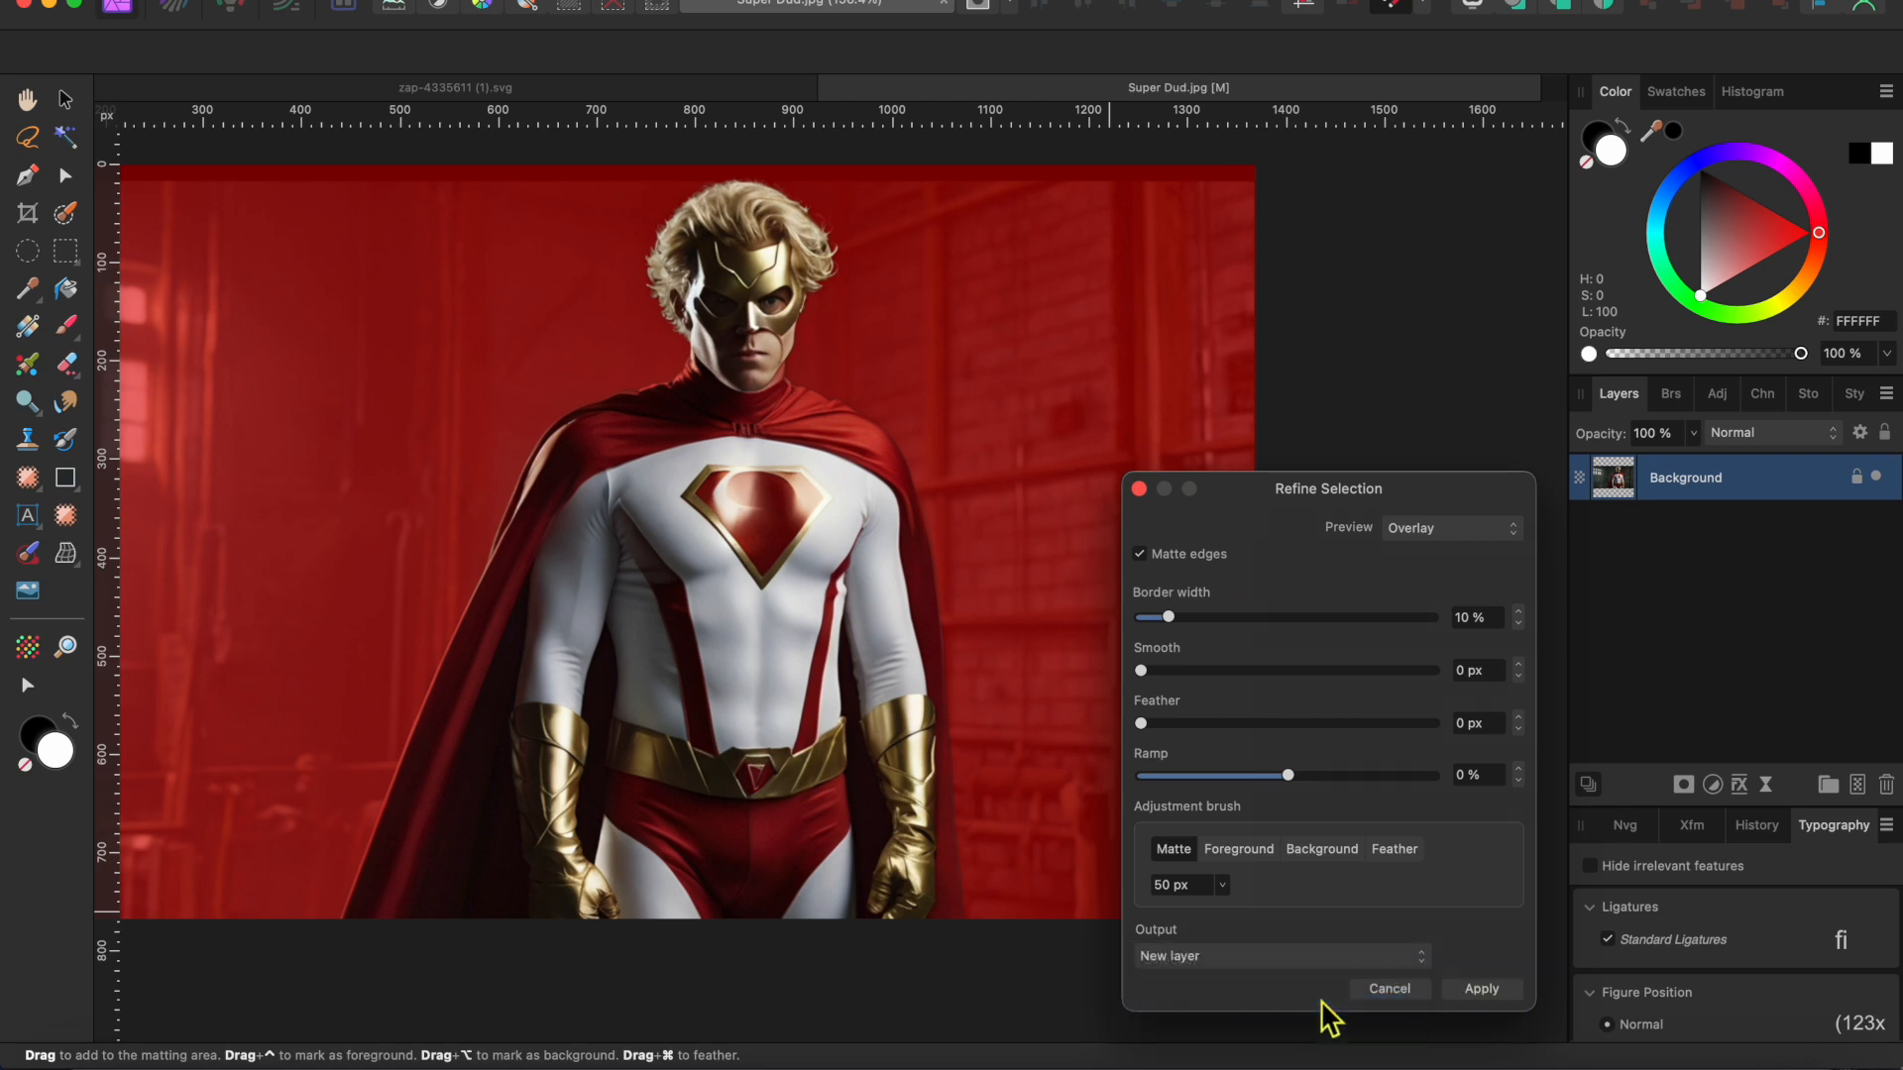
click(1494, 995)
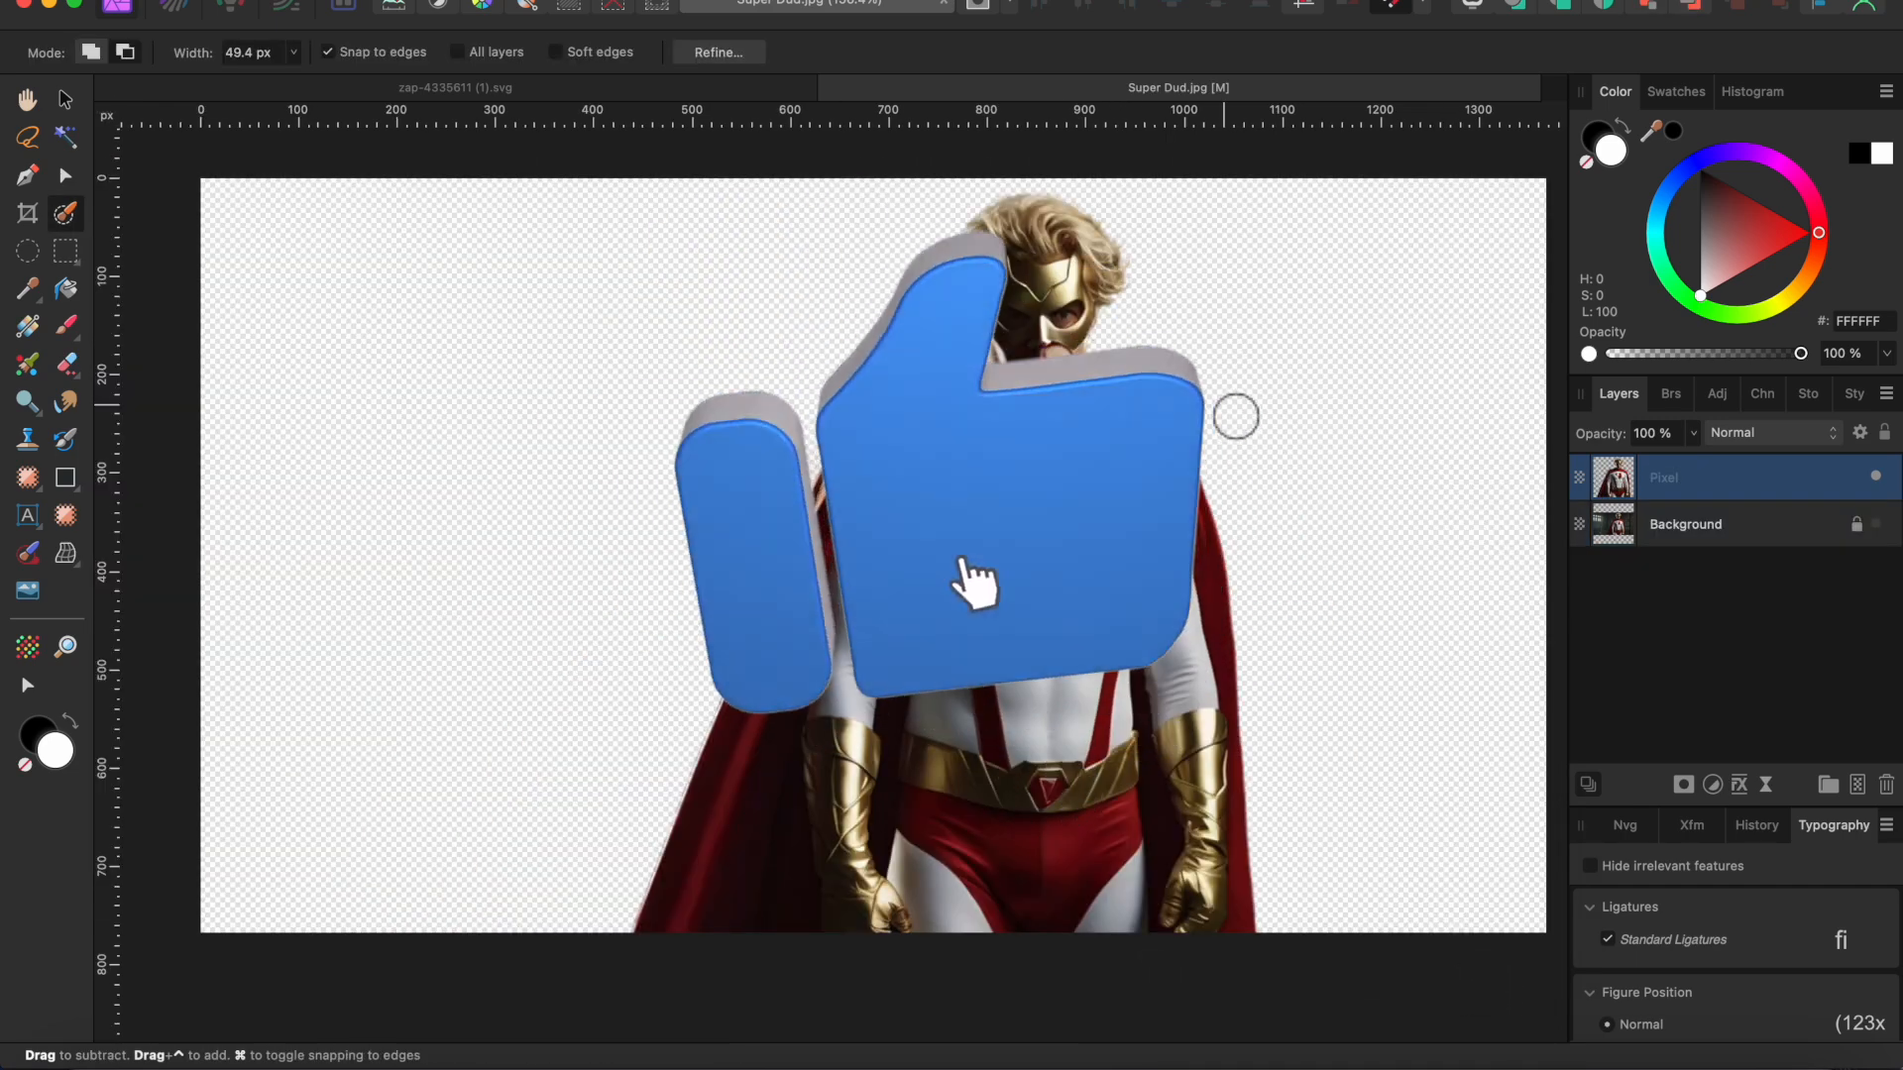
Step: Add a Threshold adjustment above the cut-out superhero layer and set its threshold to 40%
key(v)
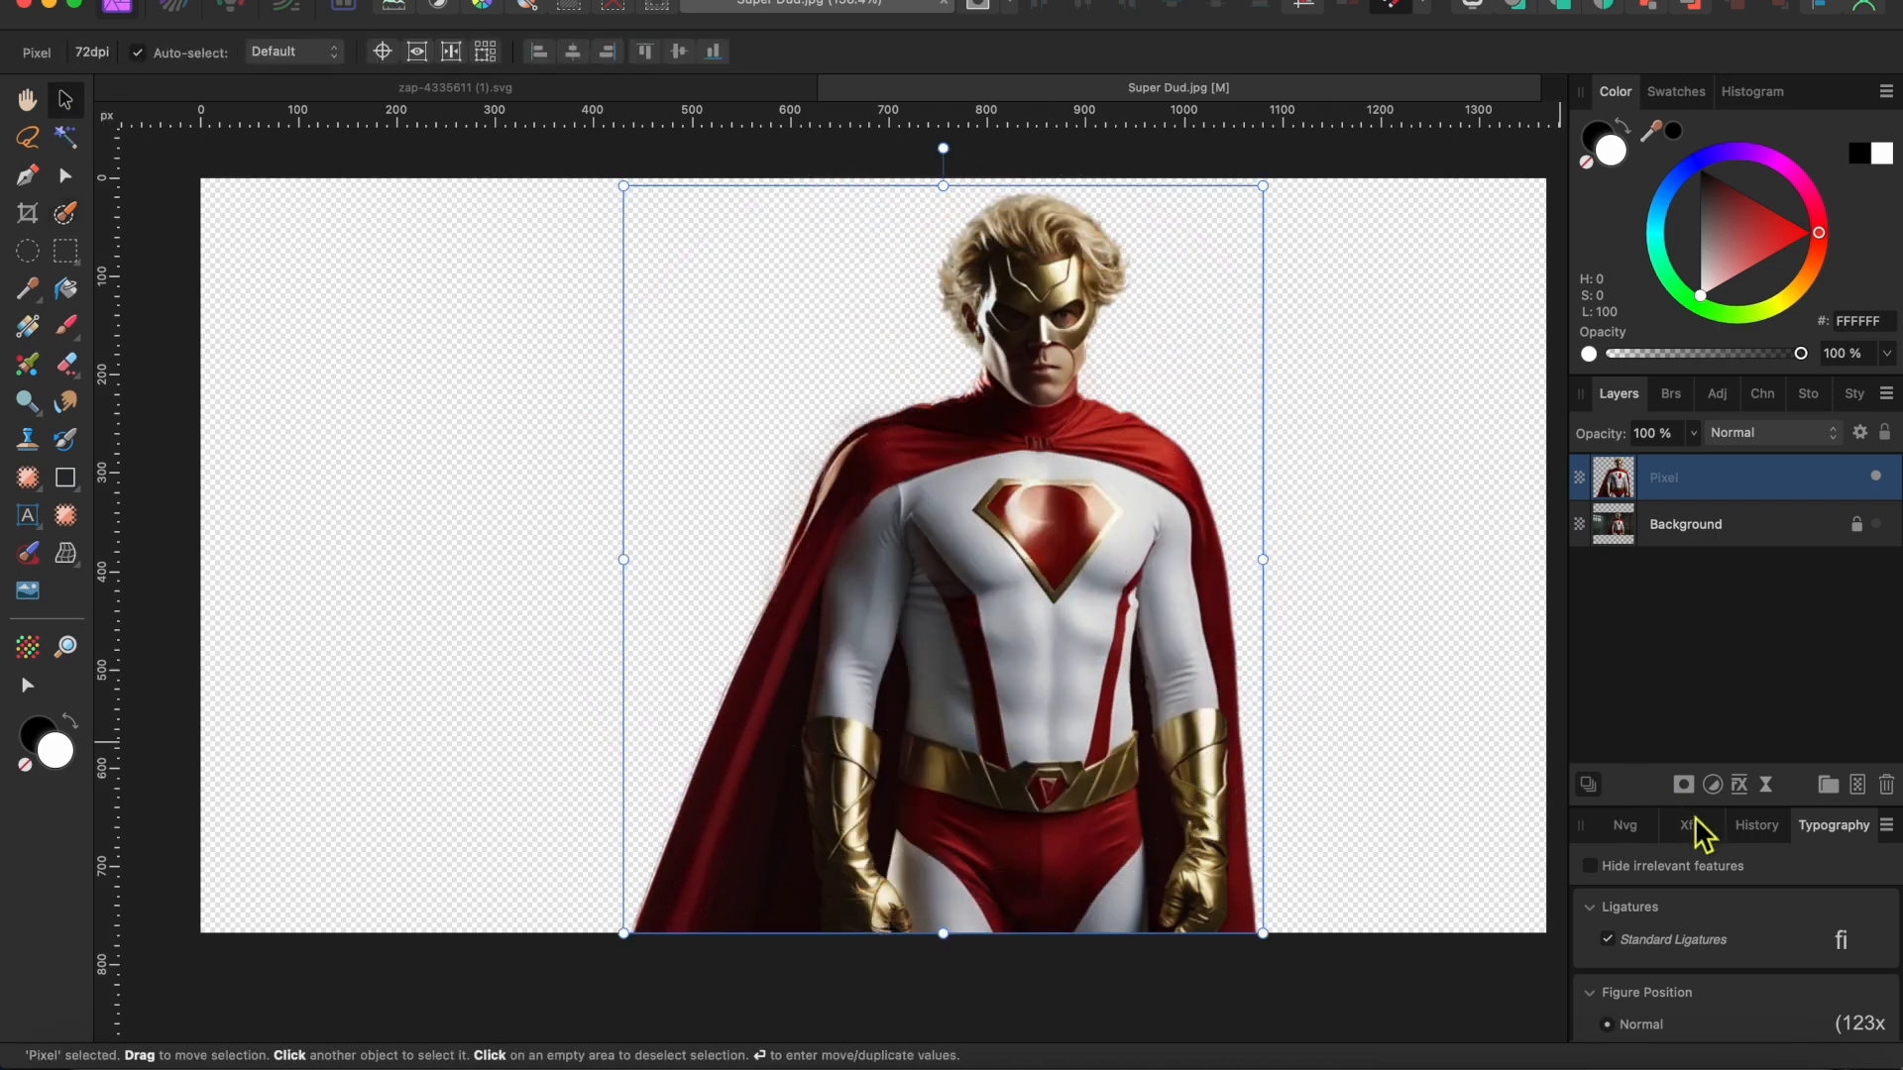
click(1712, 785)
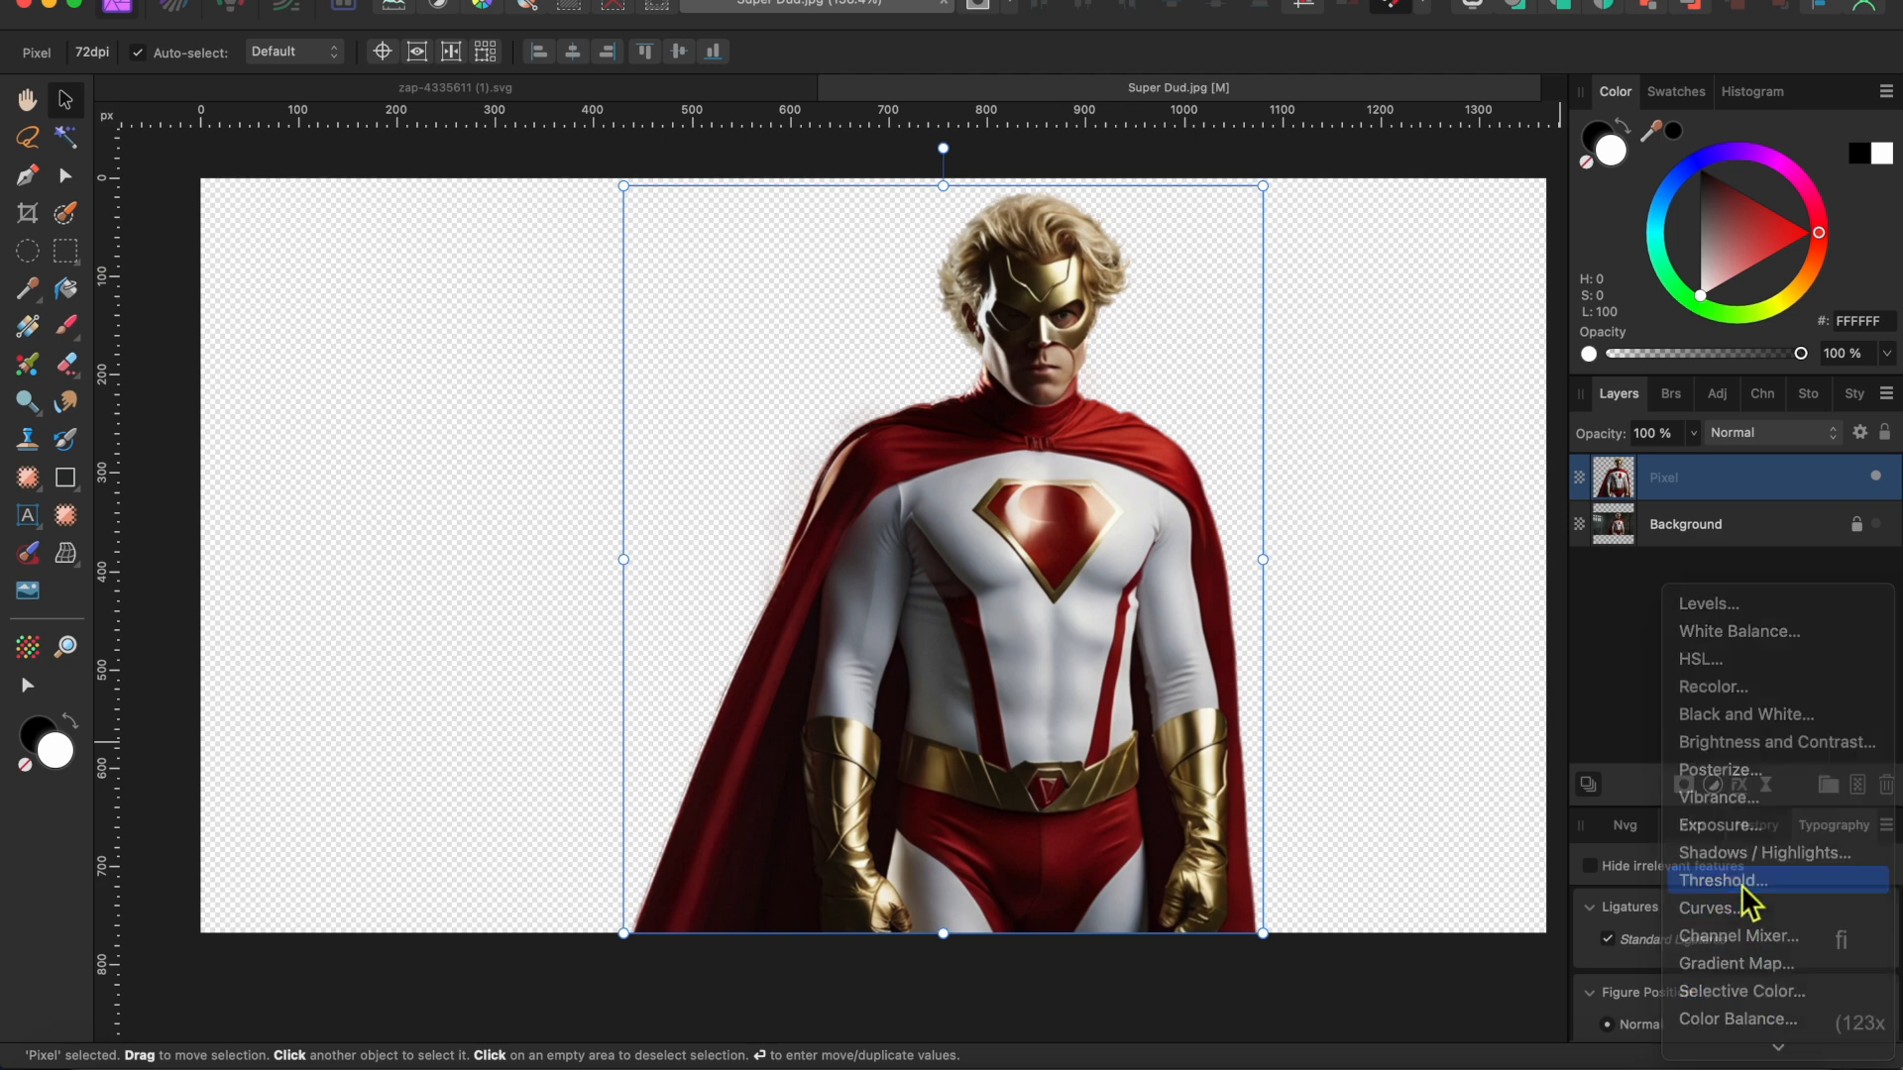
click(1745, 890)
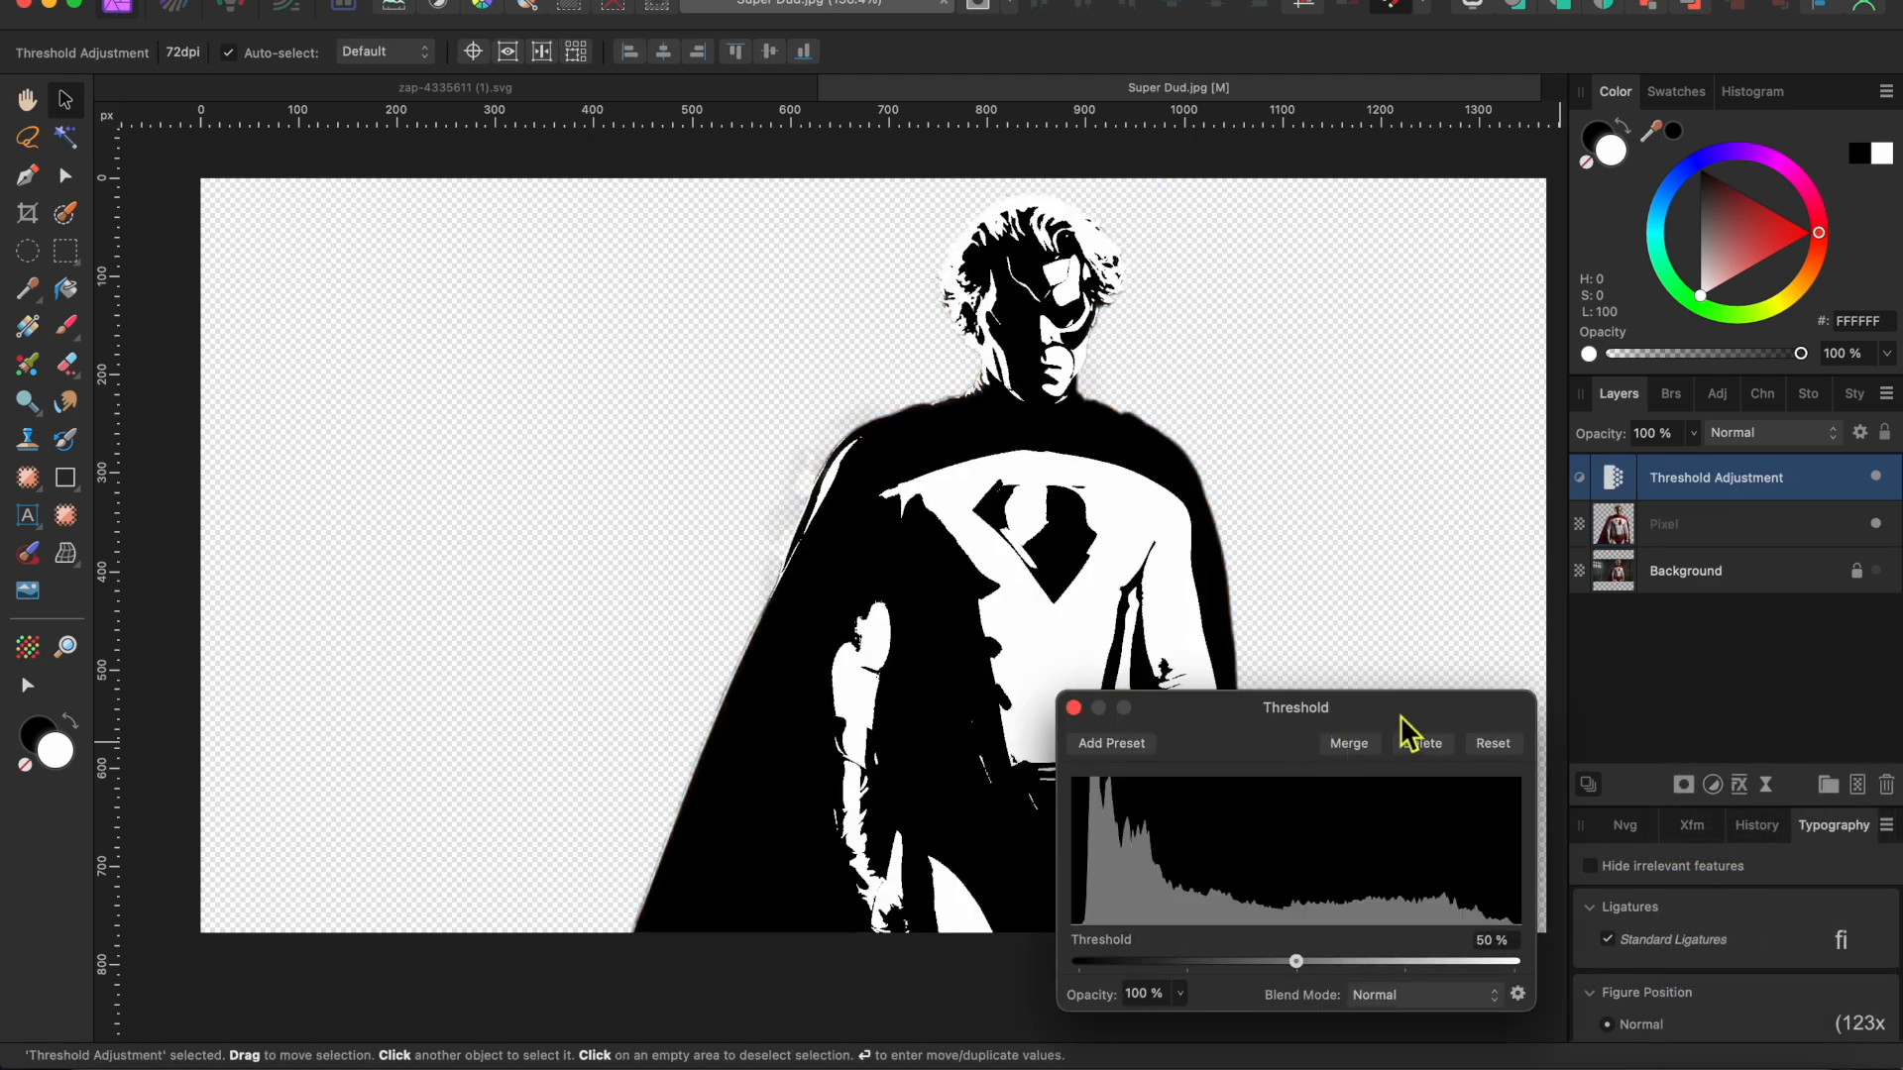
drag(1399, 711, 550, 598)
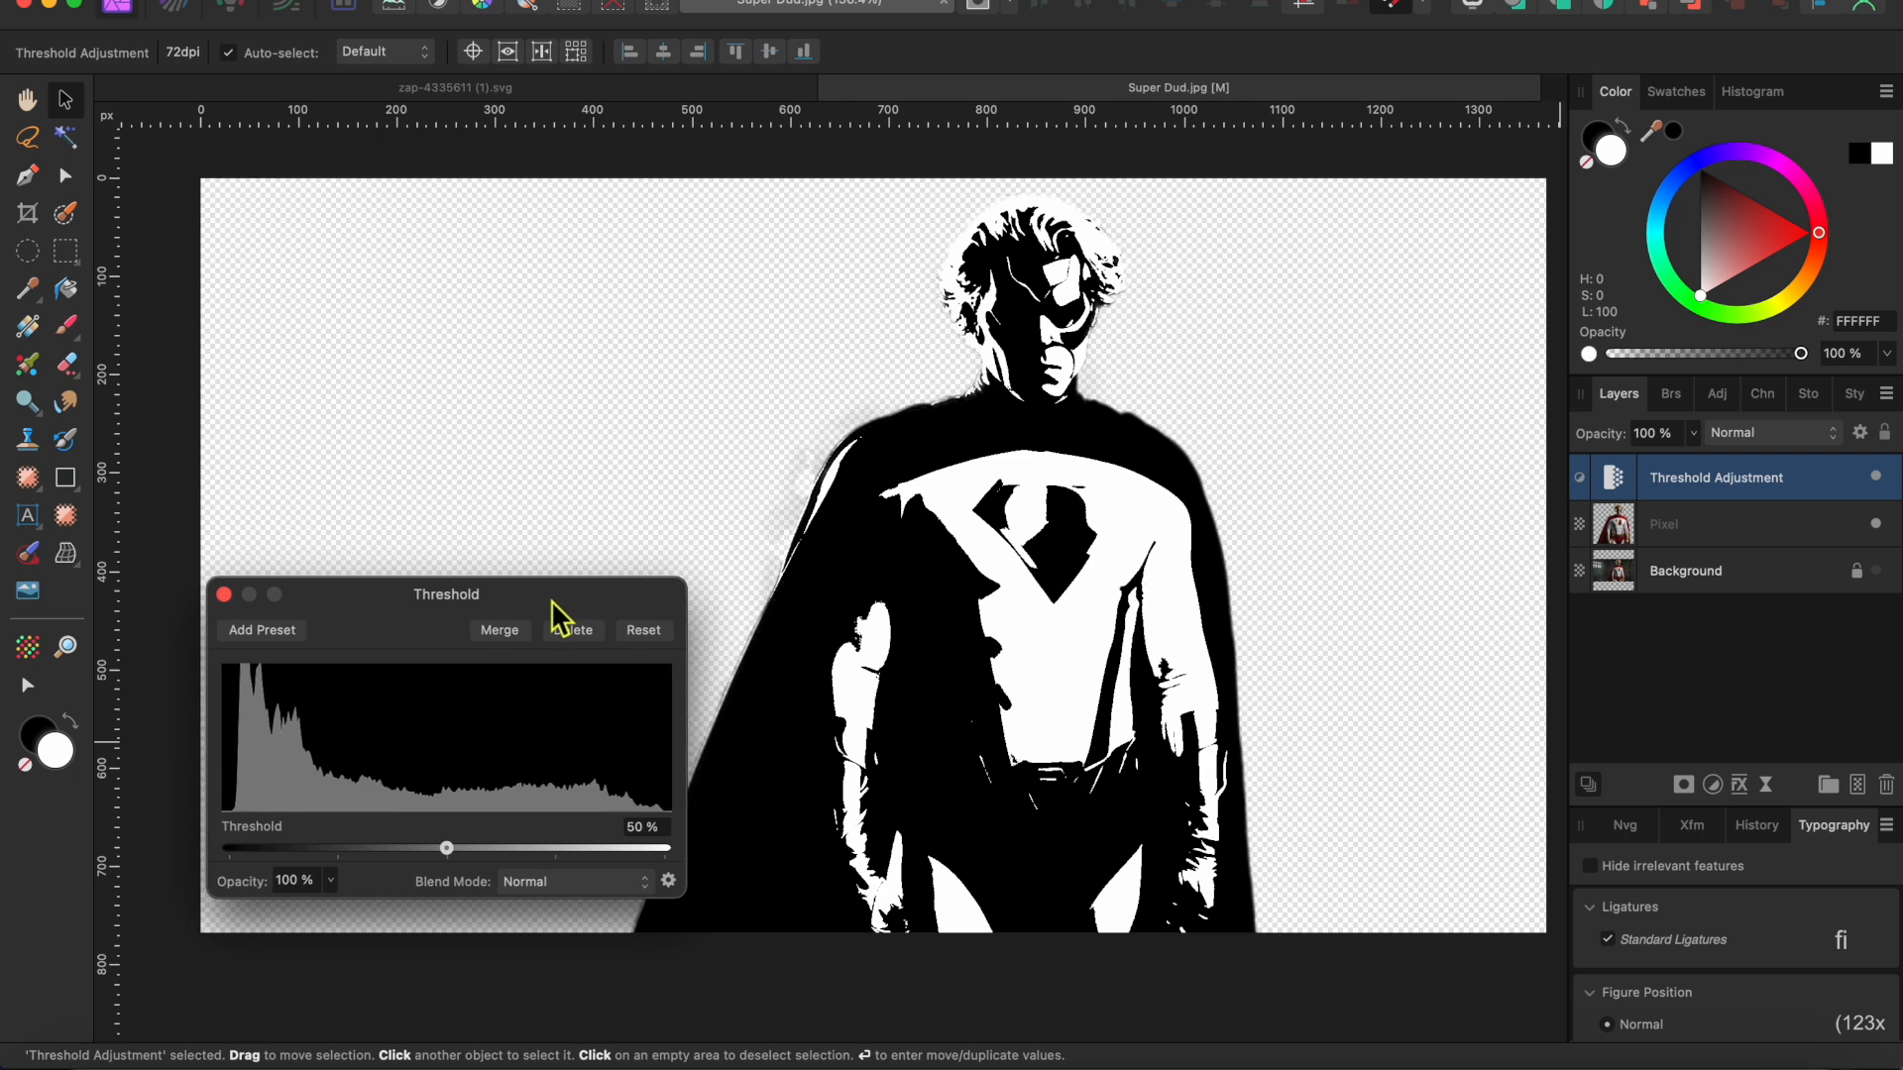
mouse_move(449, 850)
mouse_down()
mouse_move(420, 850)
mouse_move(507, 850)
mouse_move(454, 850)
mouse_up()
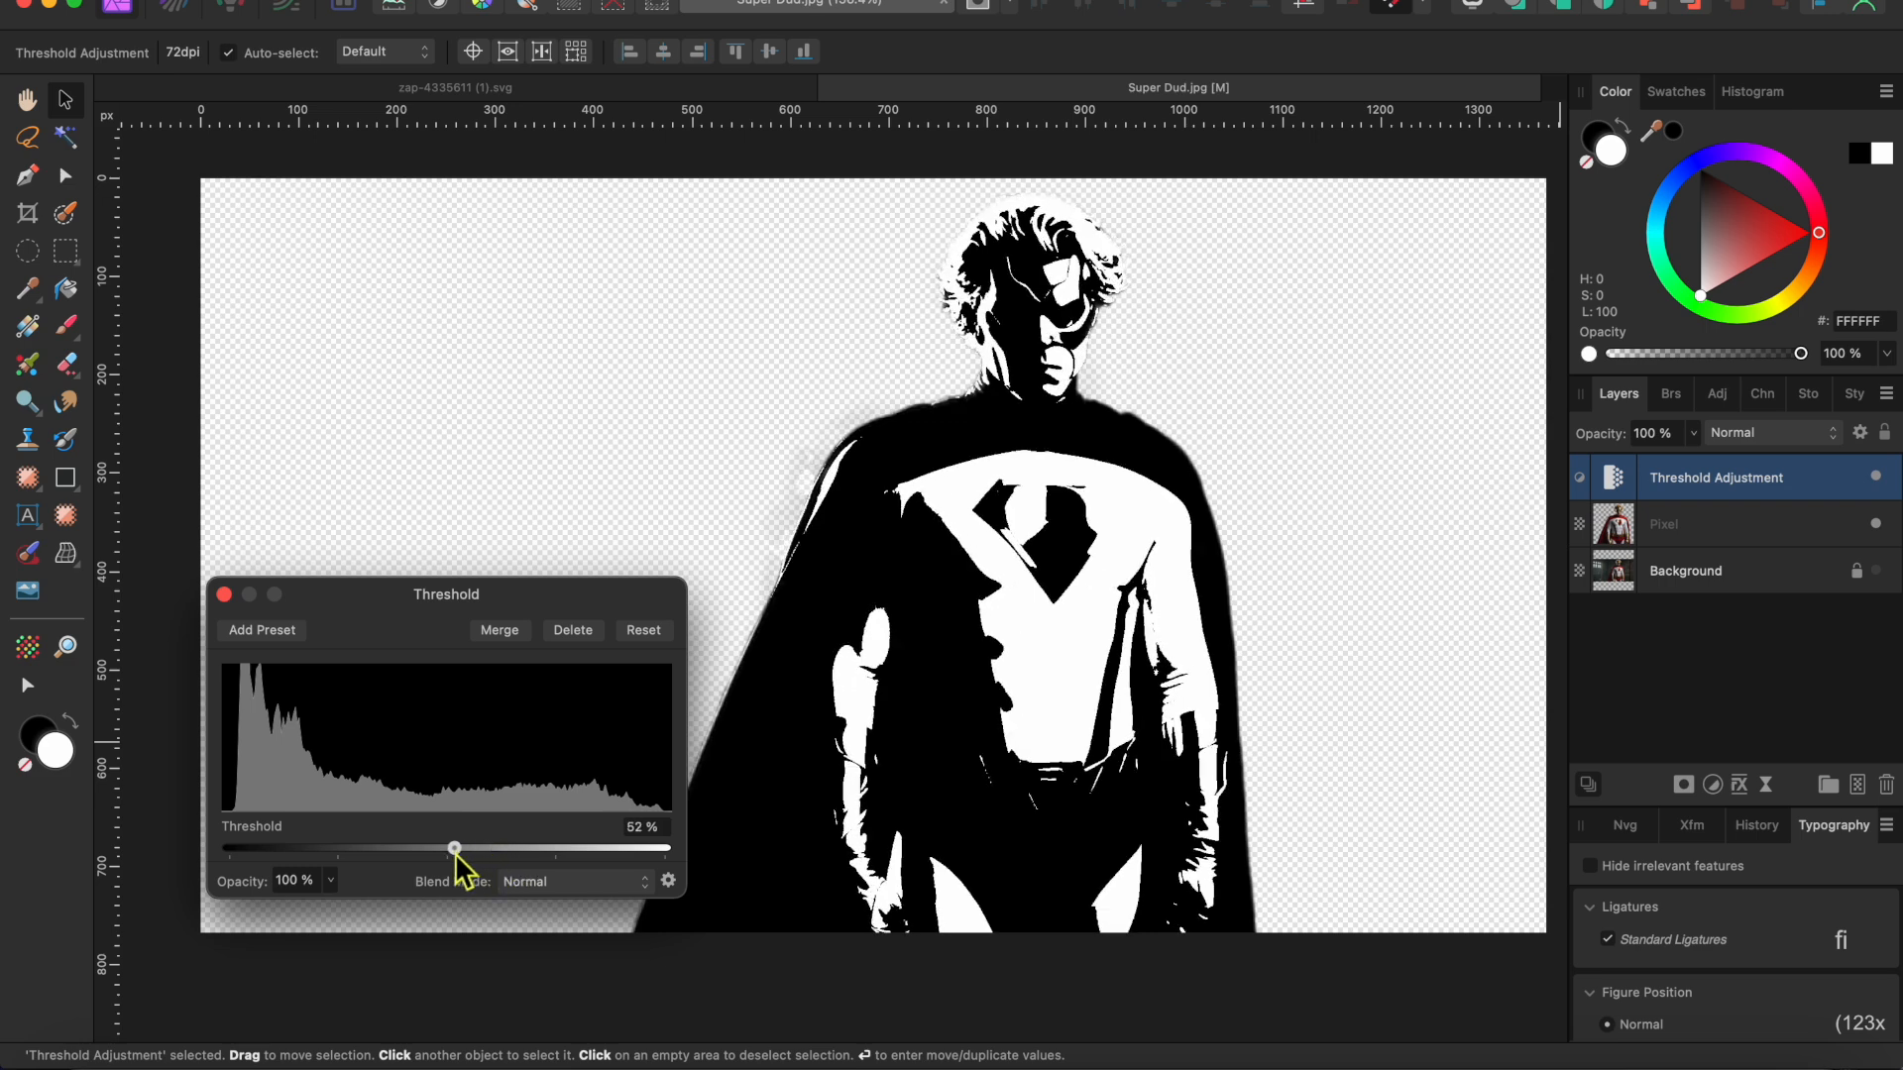
drag(455, 850, 404, 850)
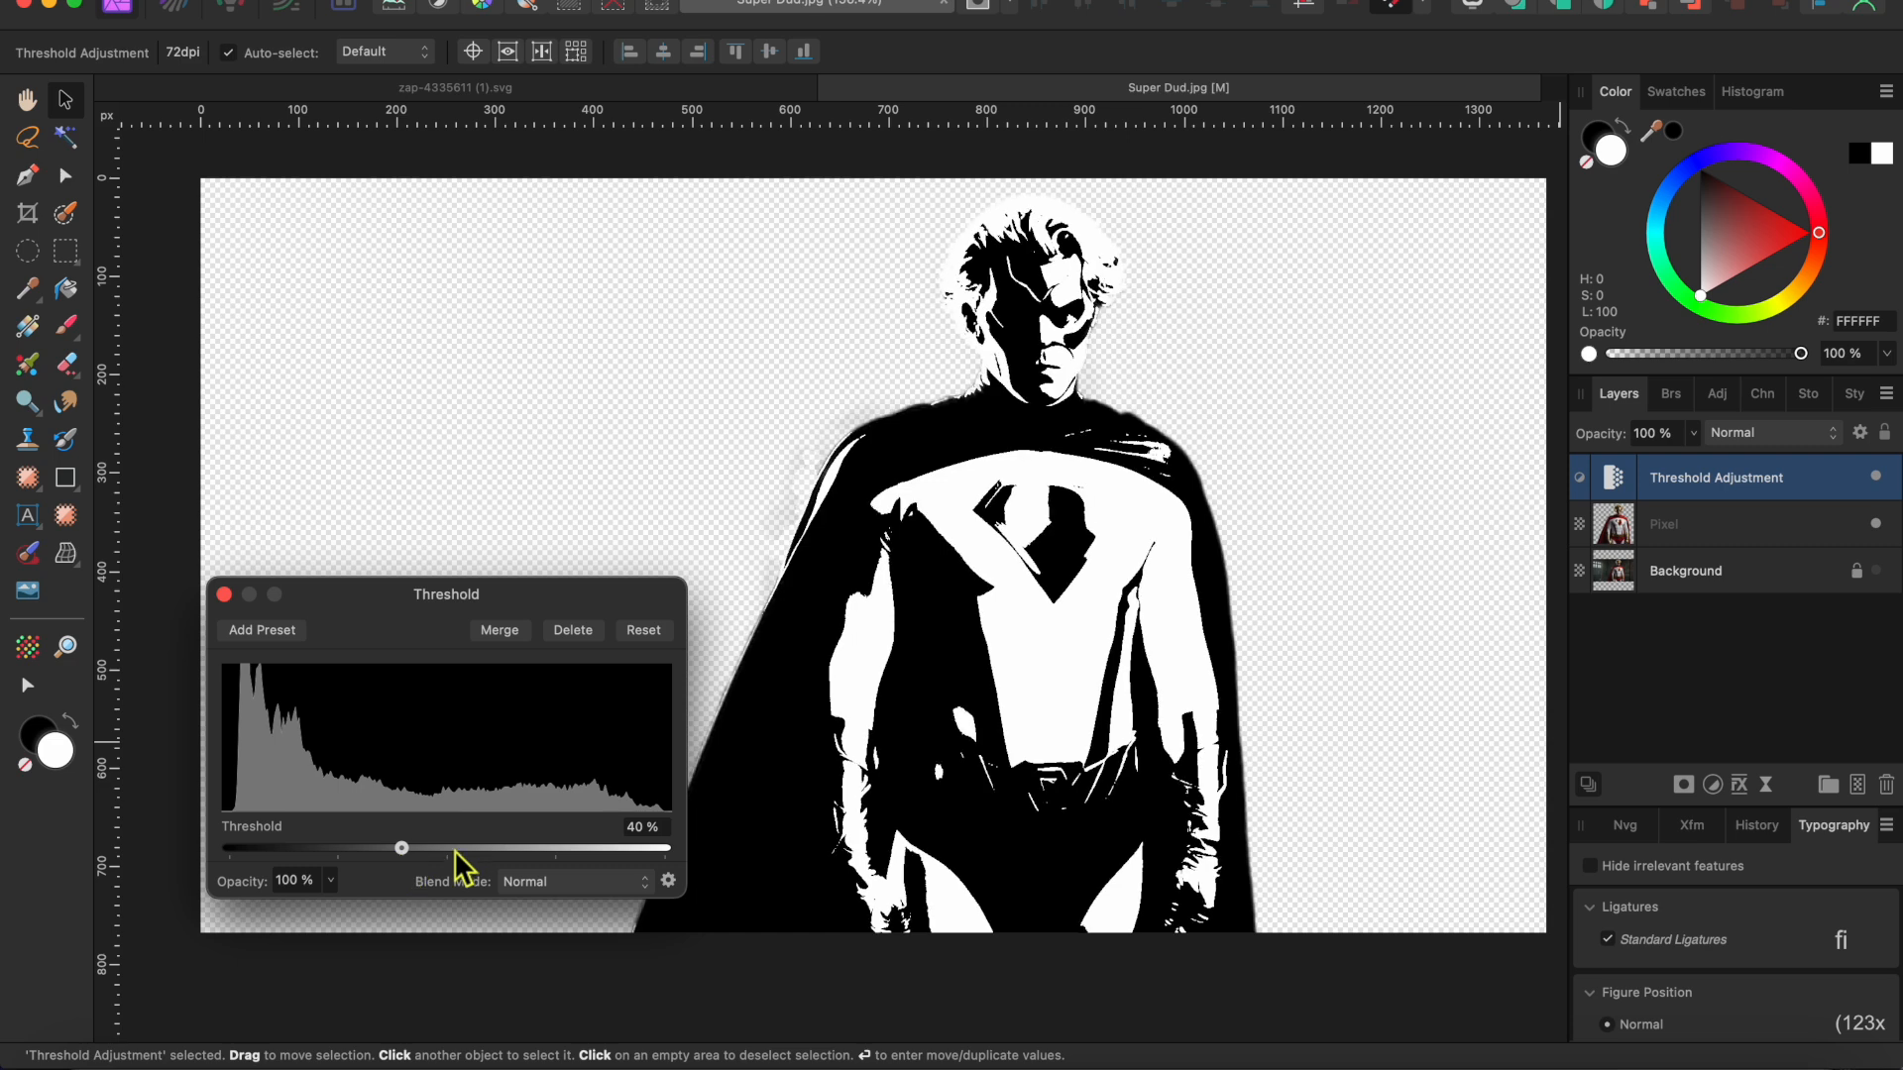
click(224, 594)
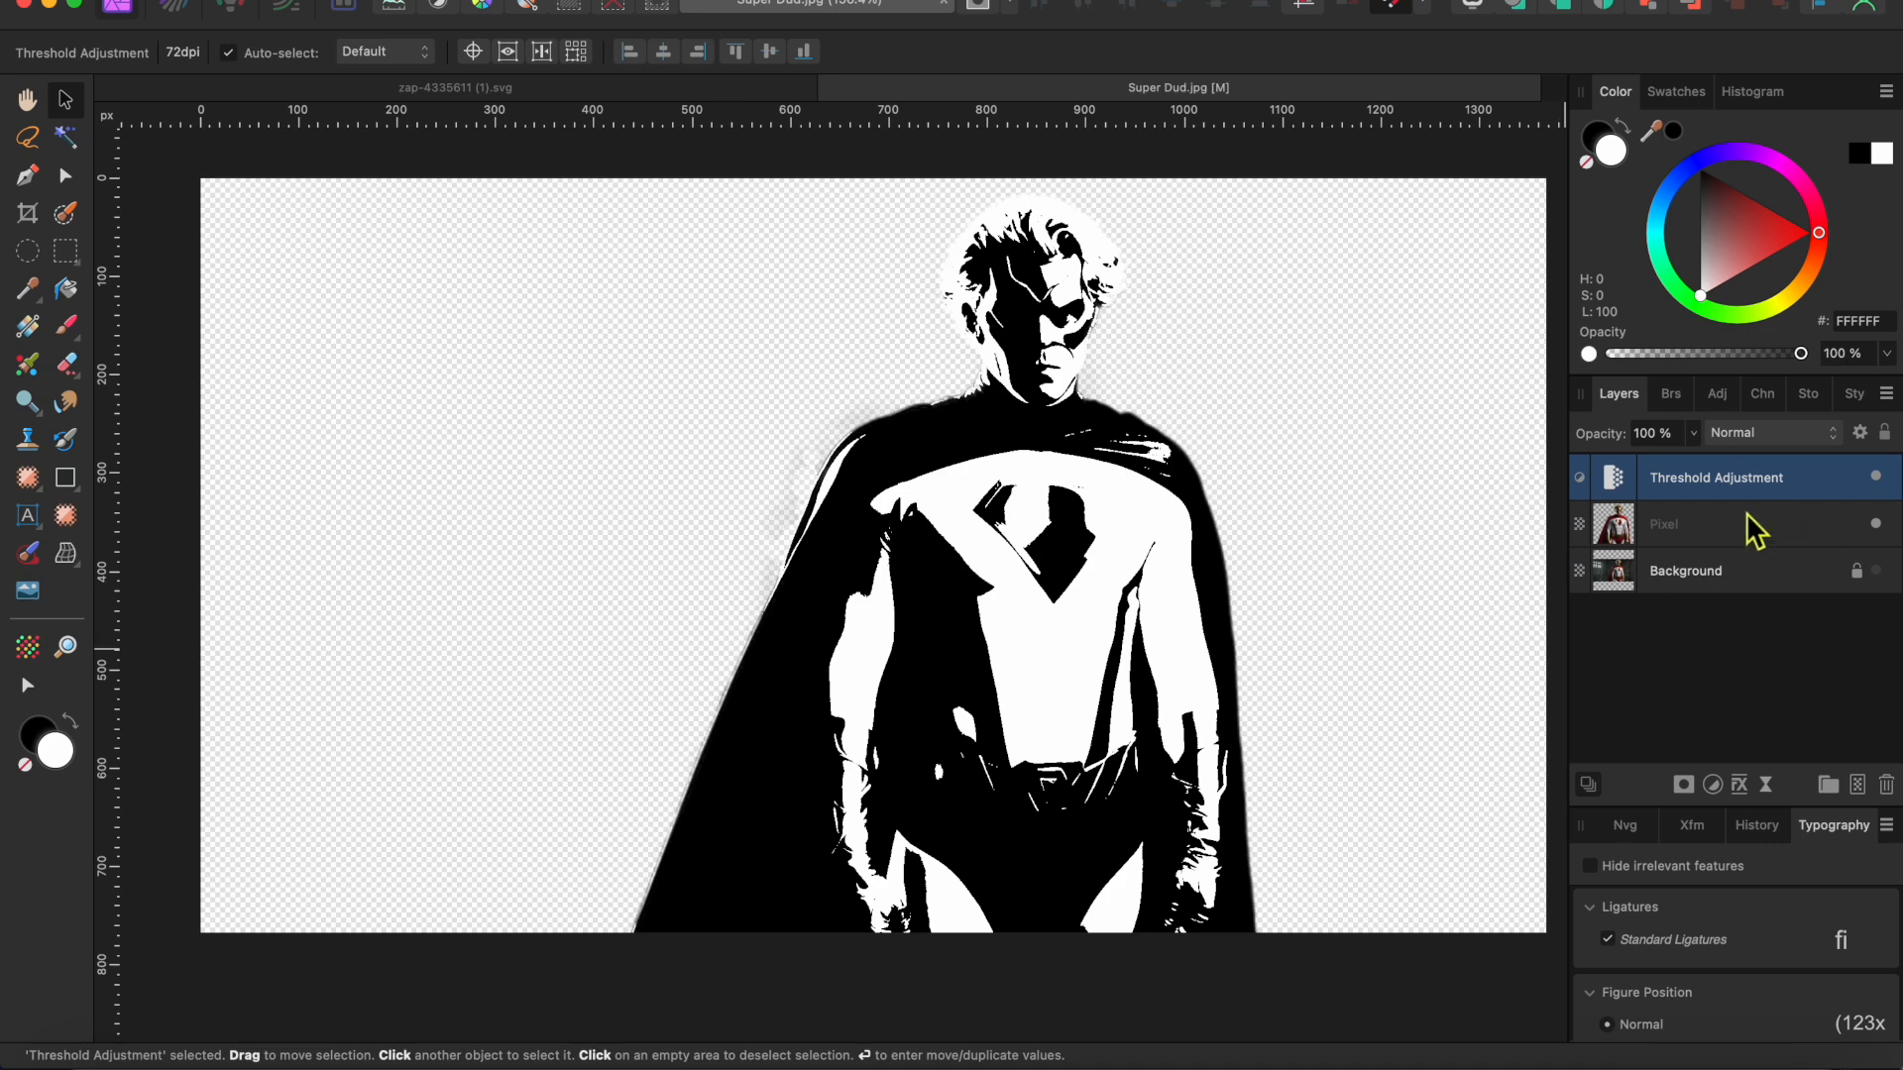
Step: Nest the Threshold adjustment inside the Pixel layer and rasterize that layer
drag(1740, 482, 1770, 525)
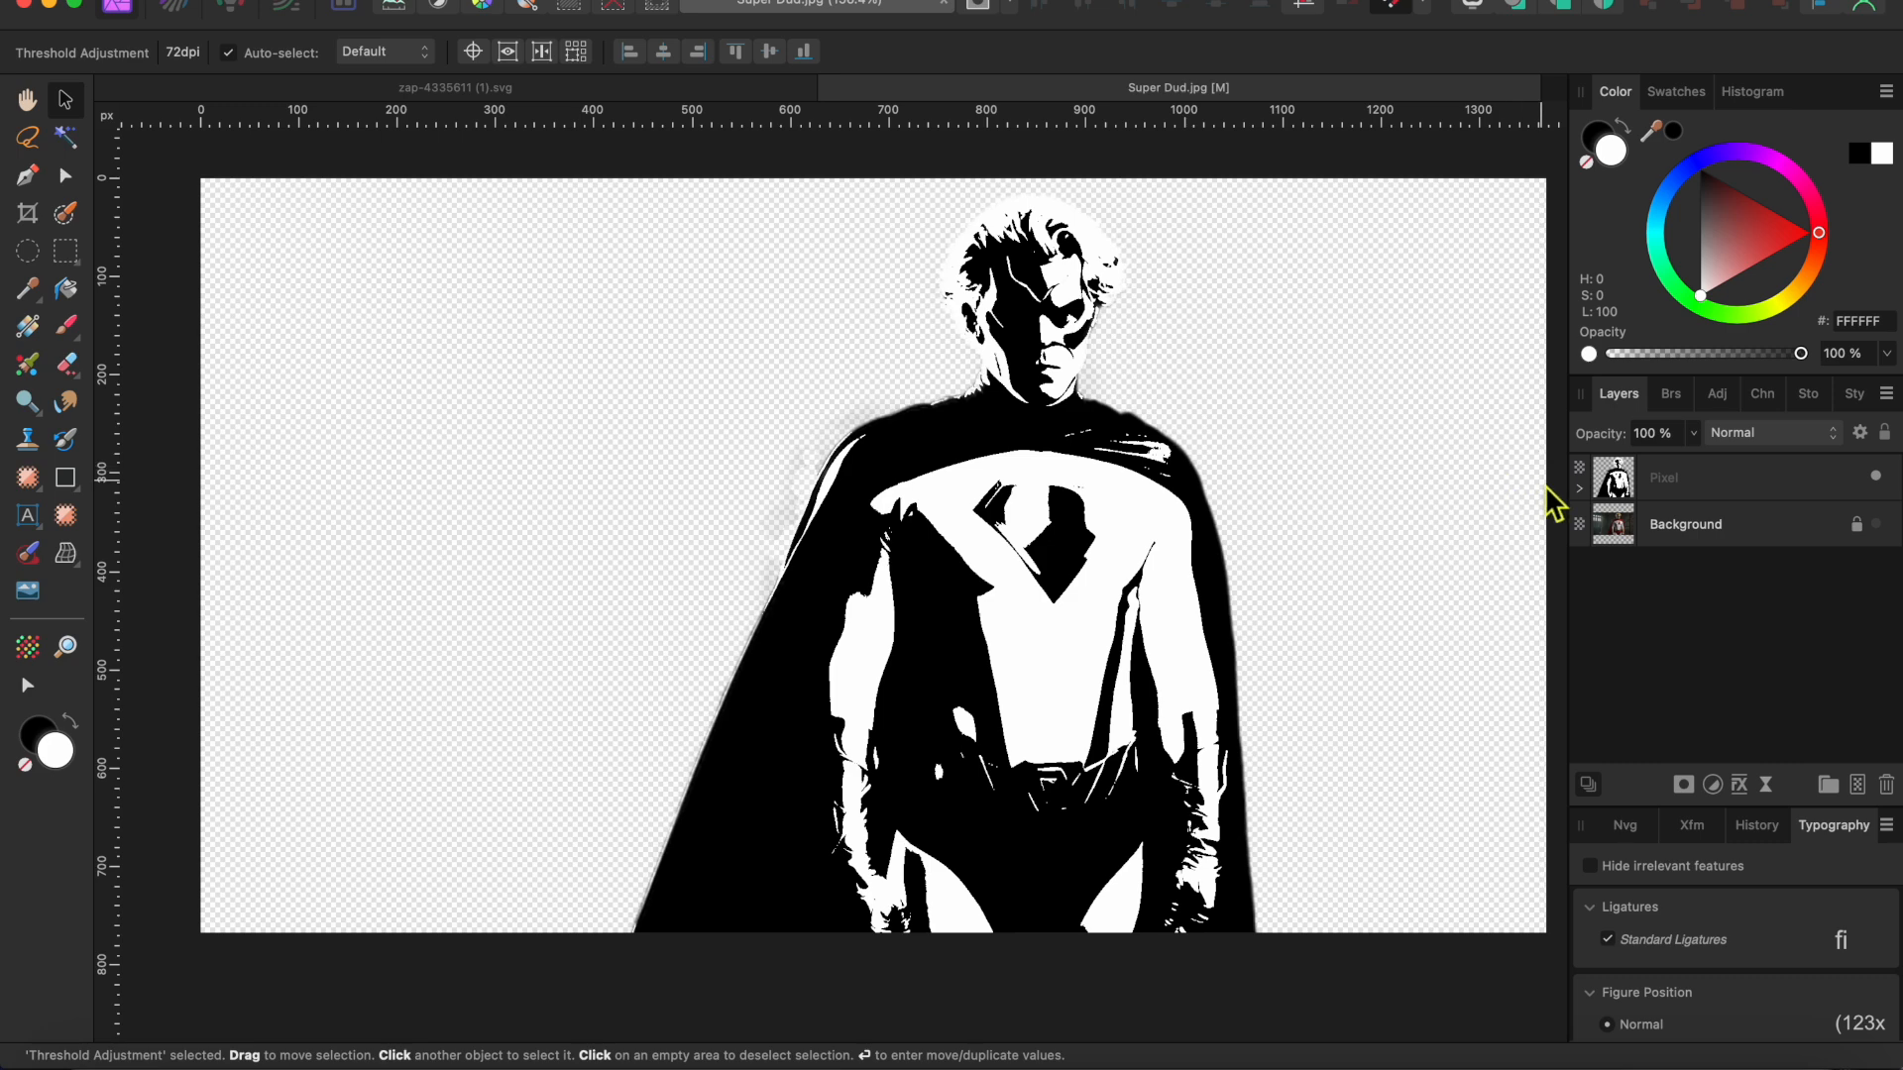
right_click(1677, 488)
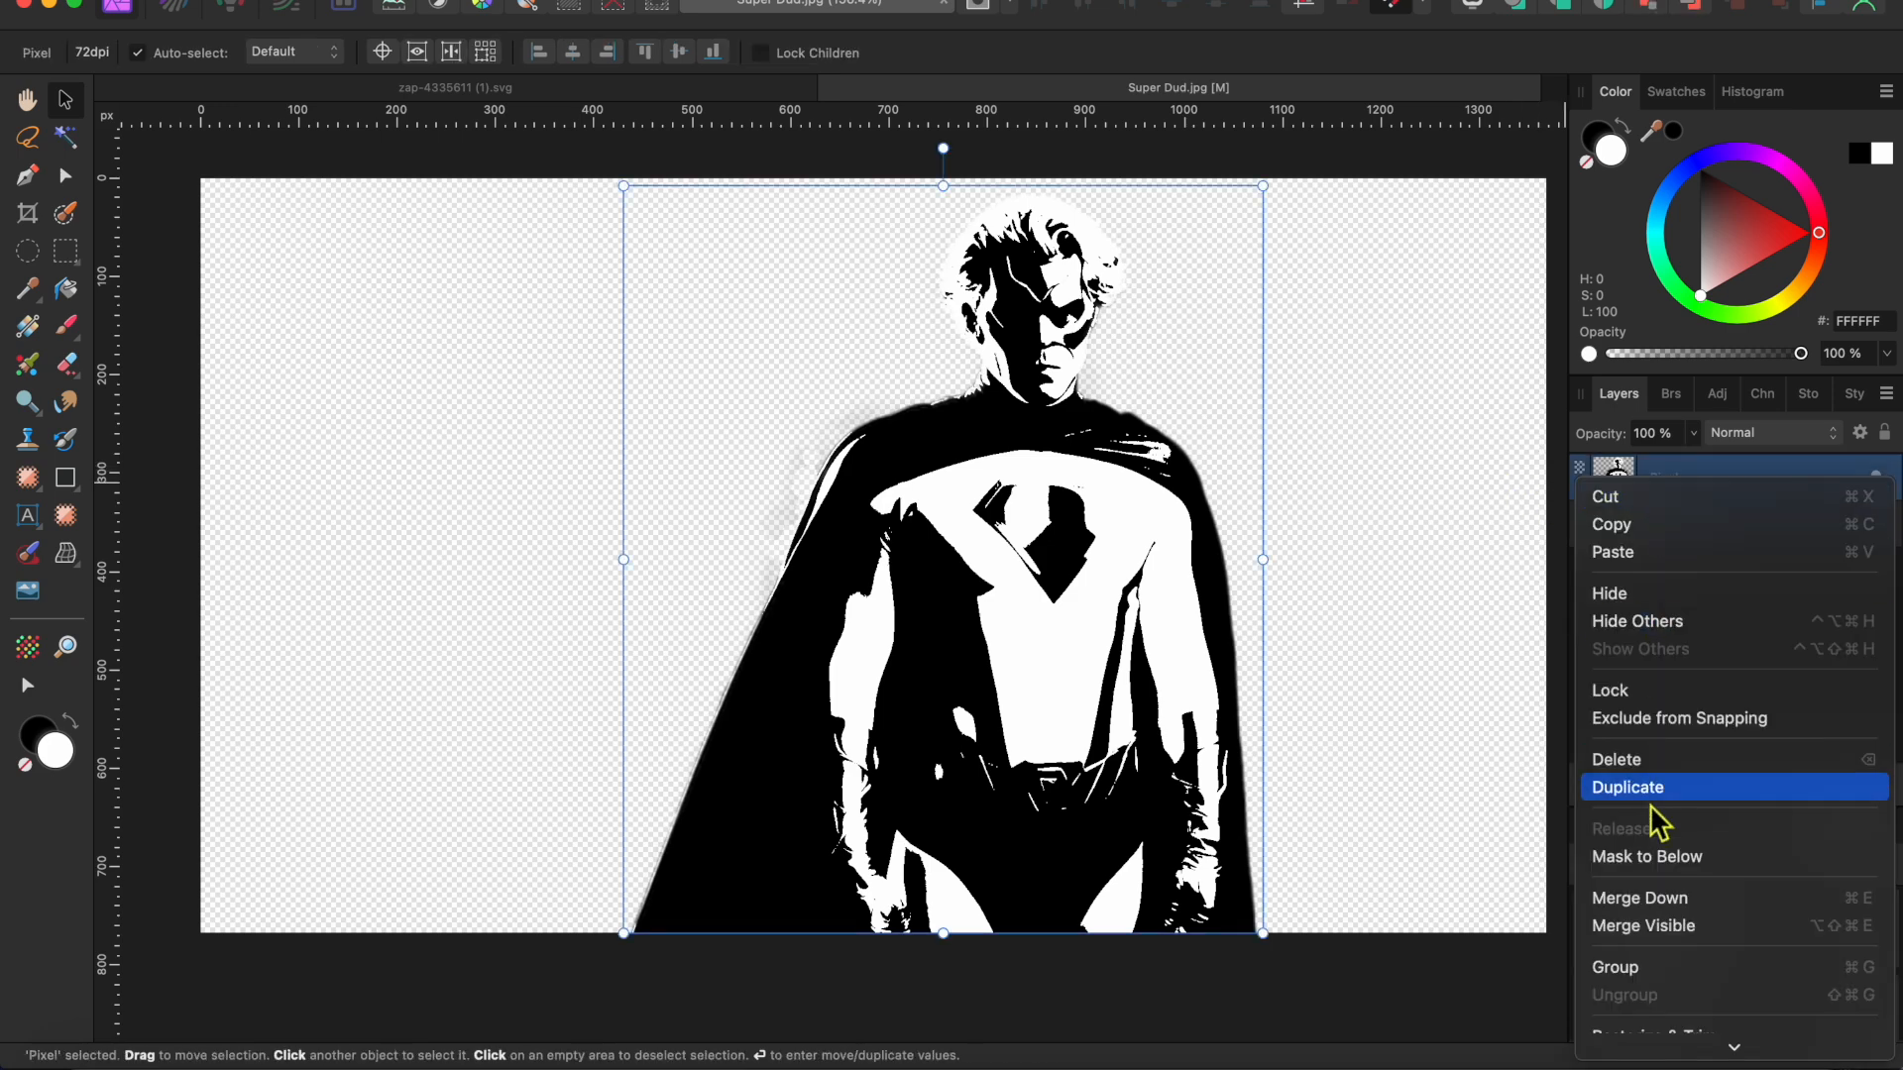
click(1645, 924)
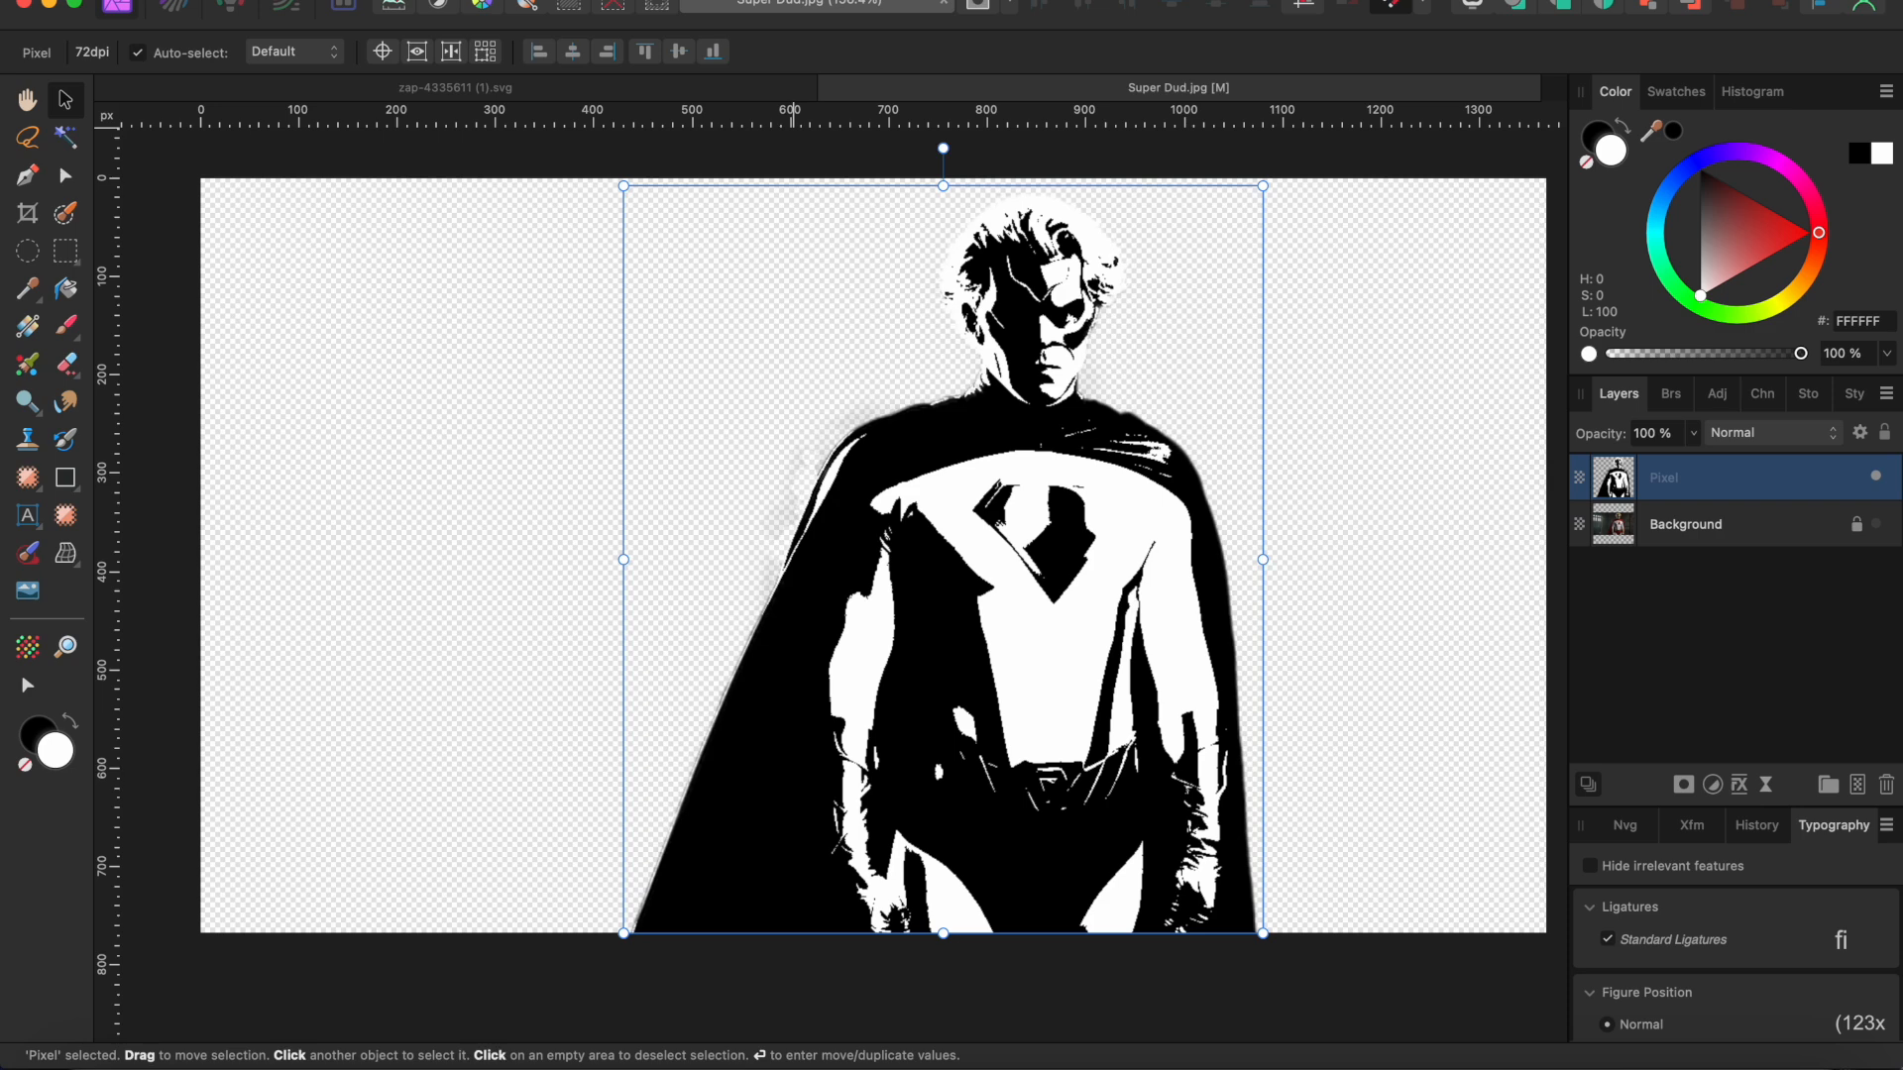
Step: Add a live Luminosity Range mask to the Pixel layer
click(527, 0)
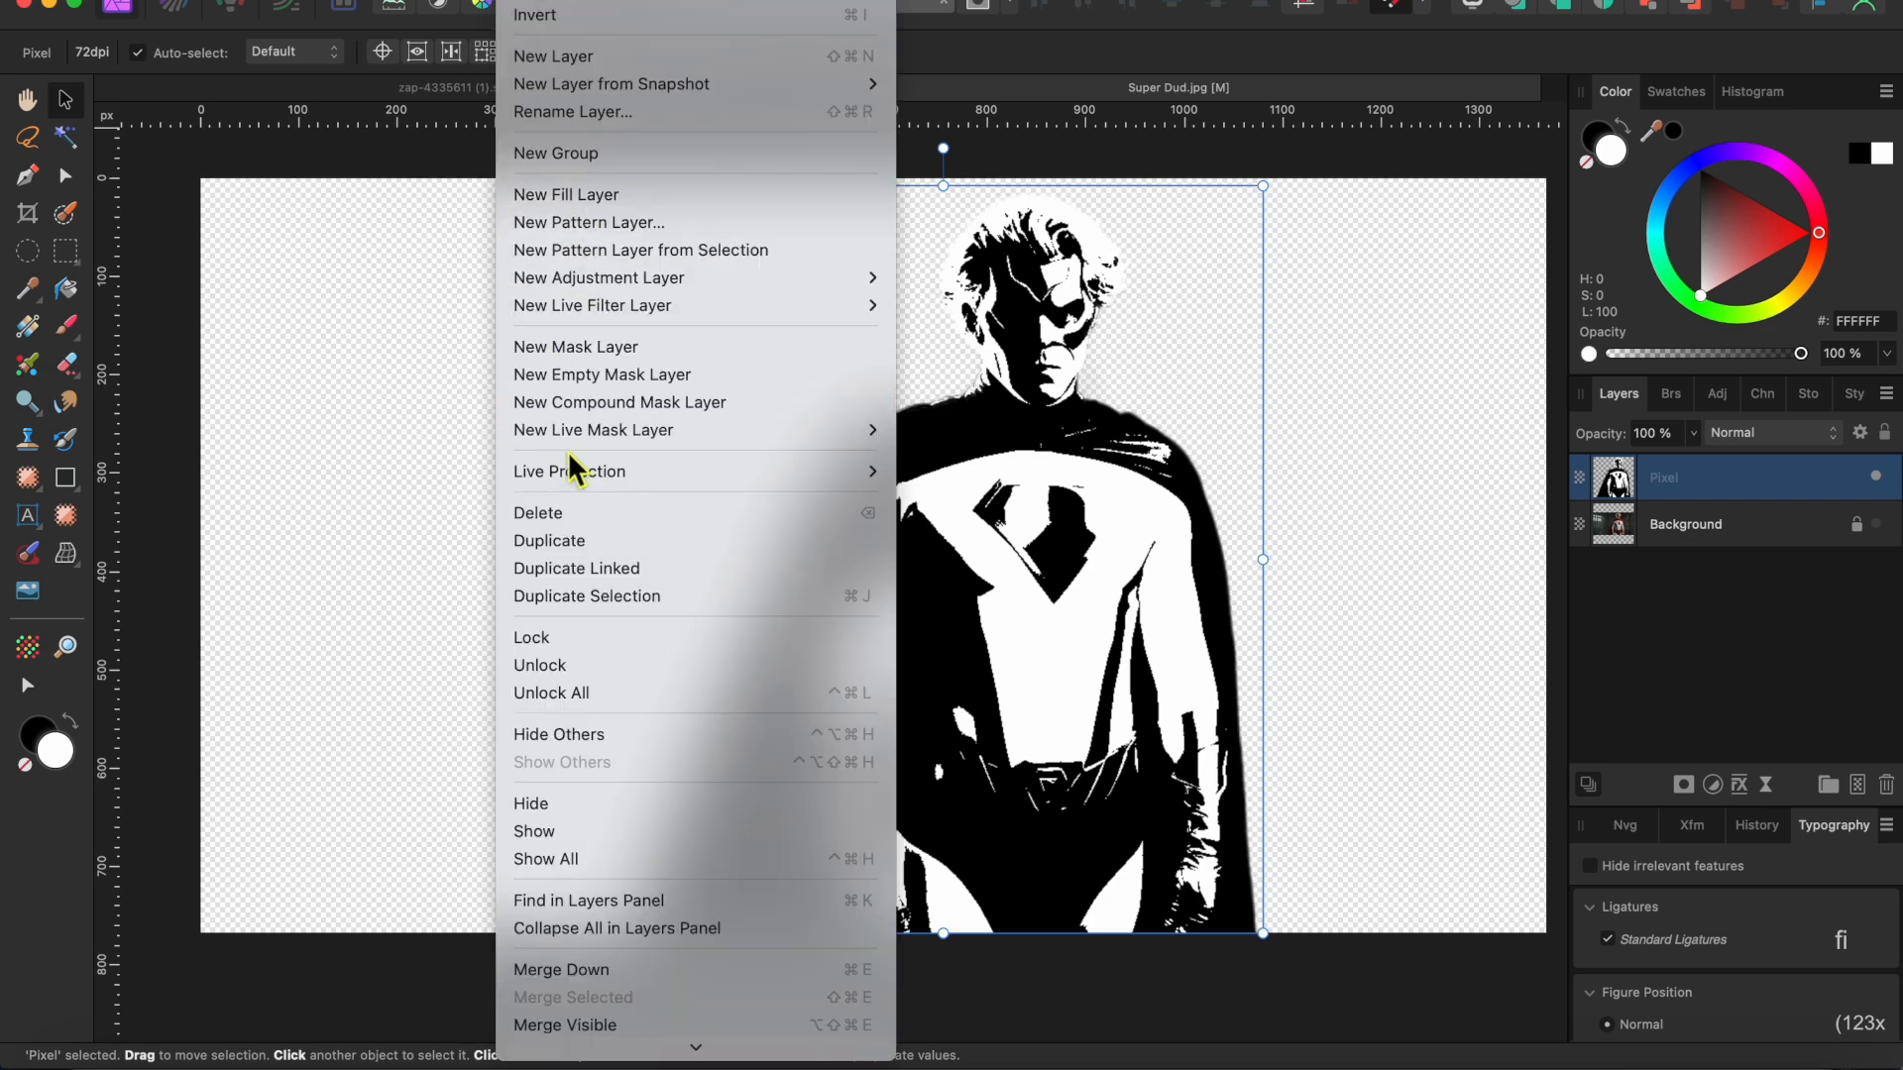
mouse_move(579, 442)
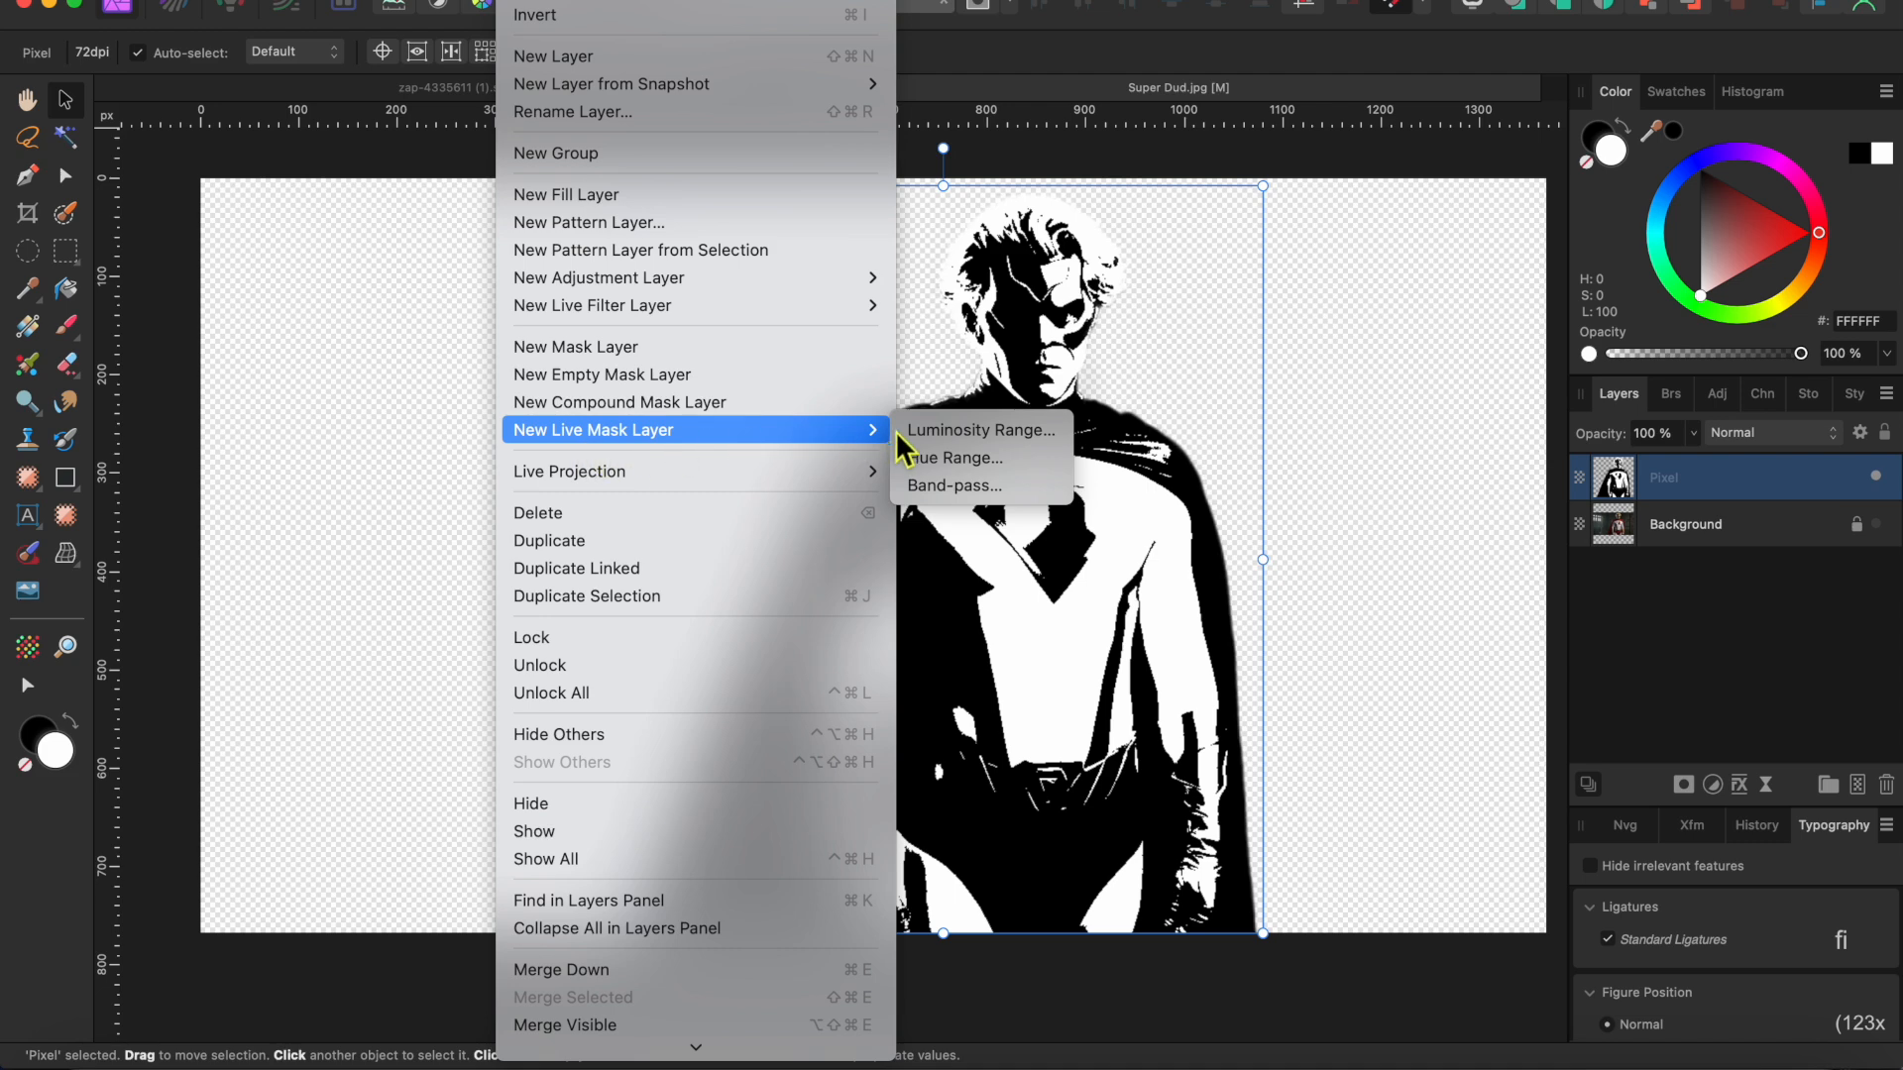
click(943, 432)
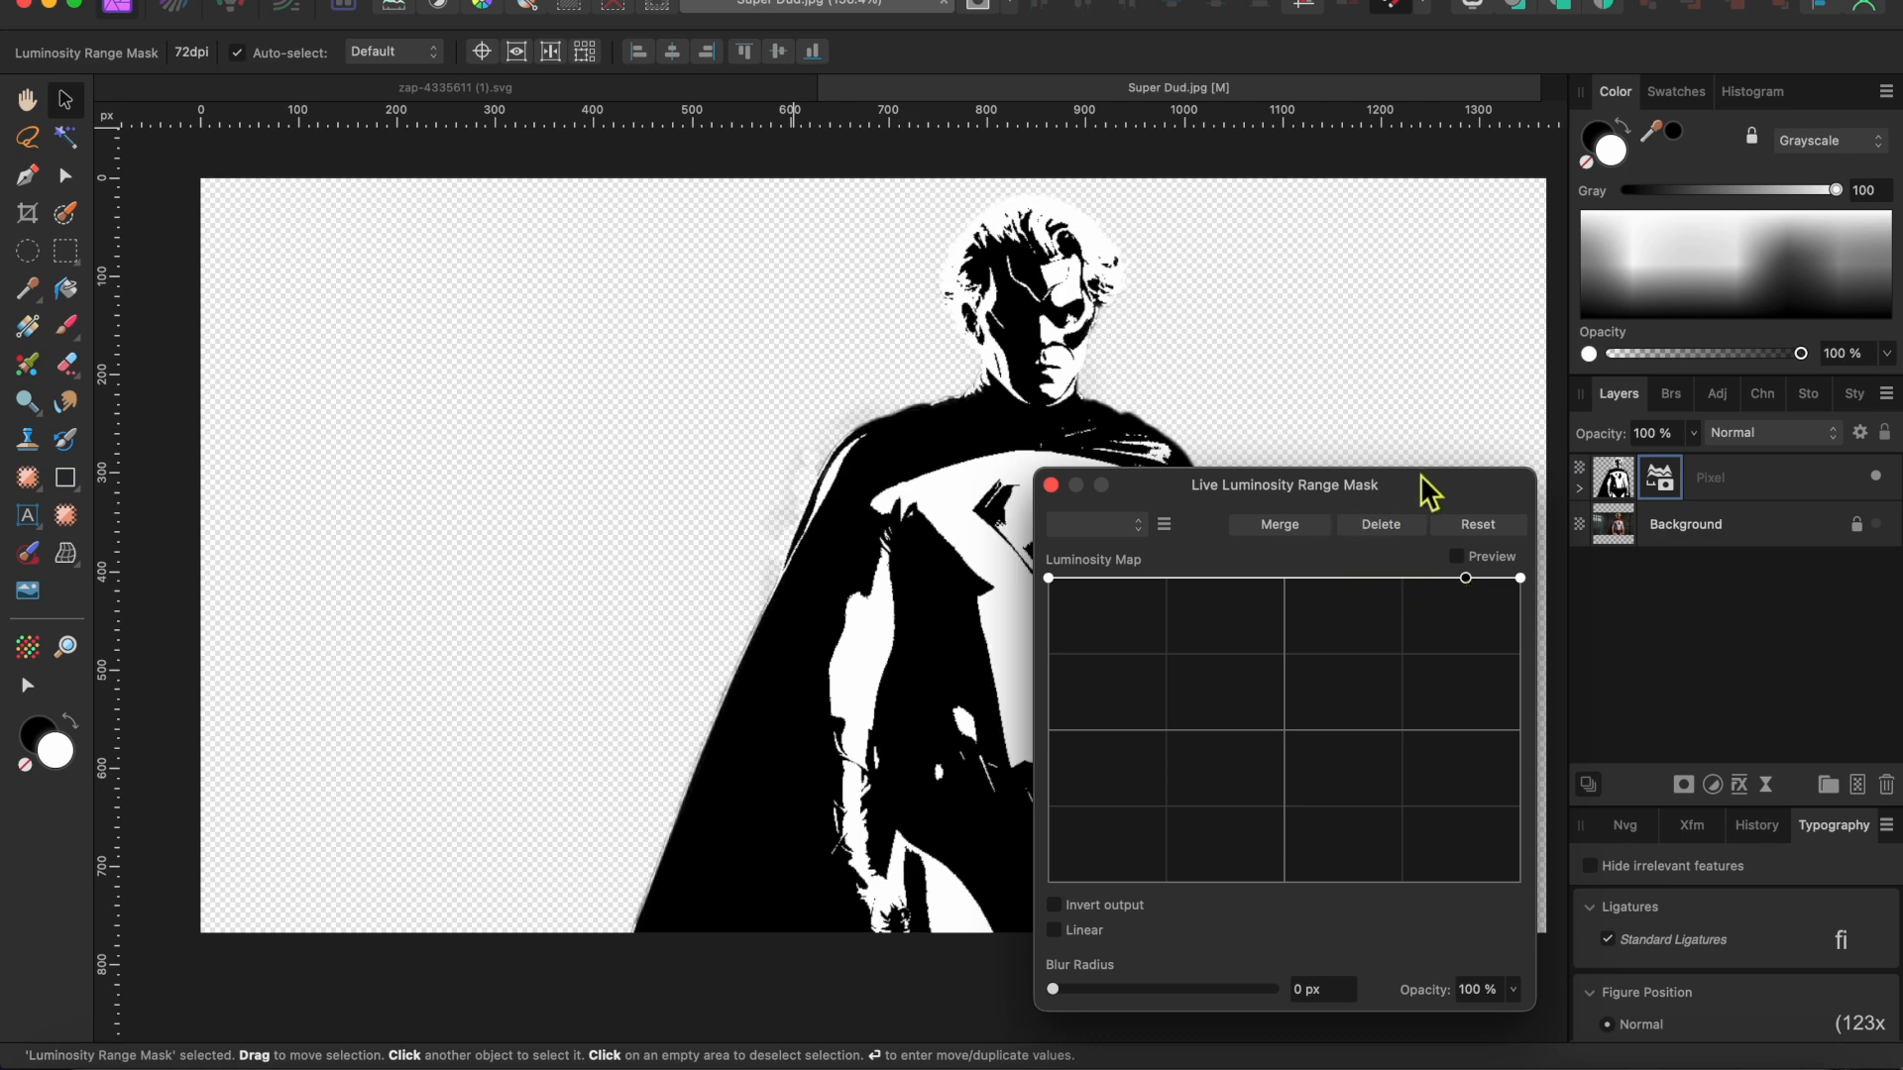
drag(1450, 486, 526, 412)
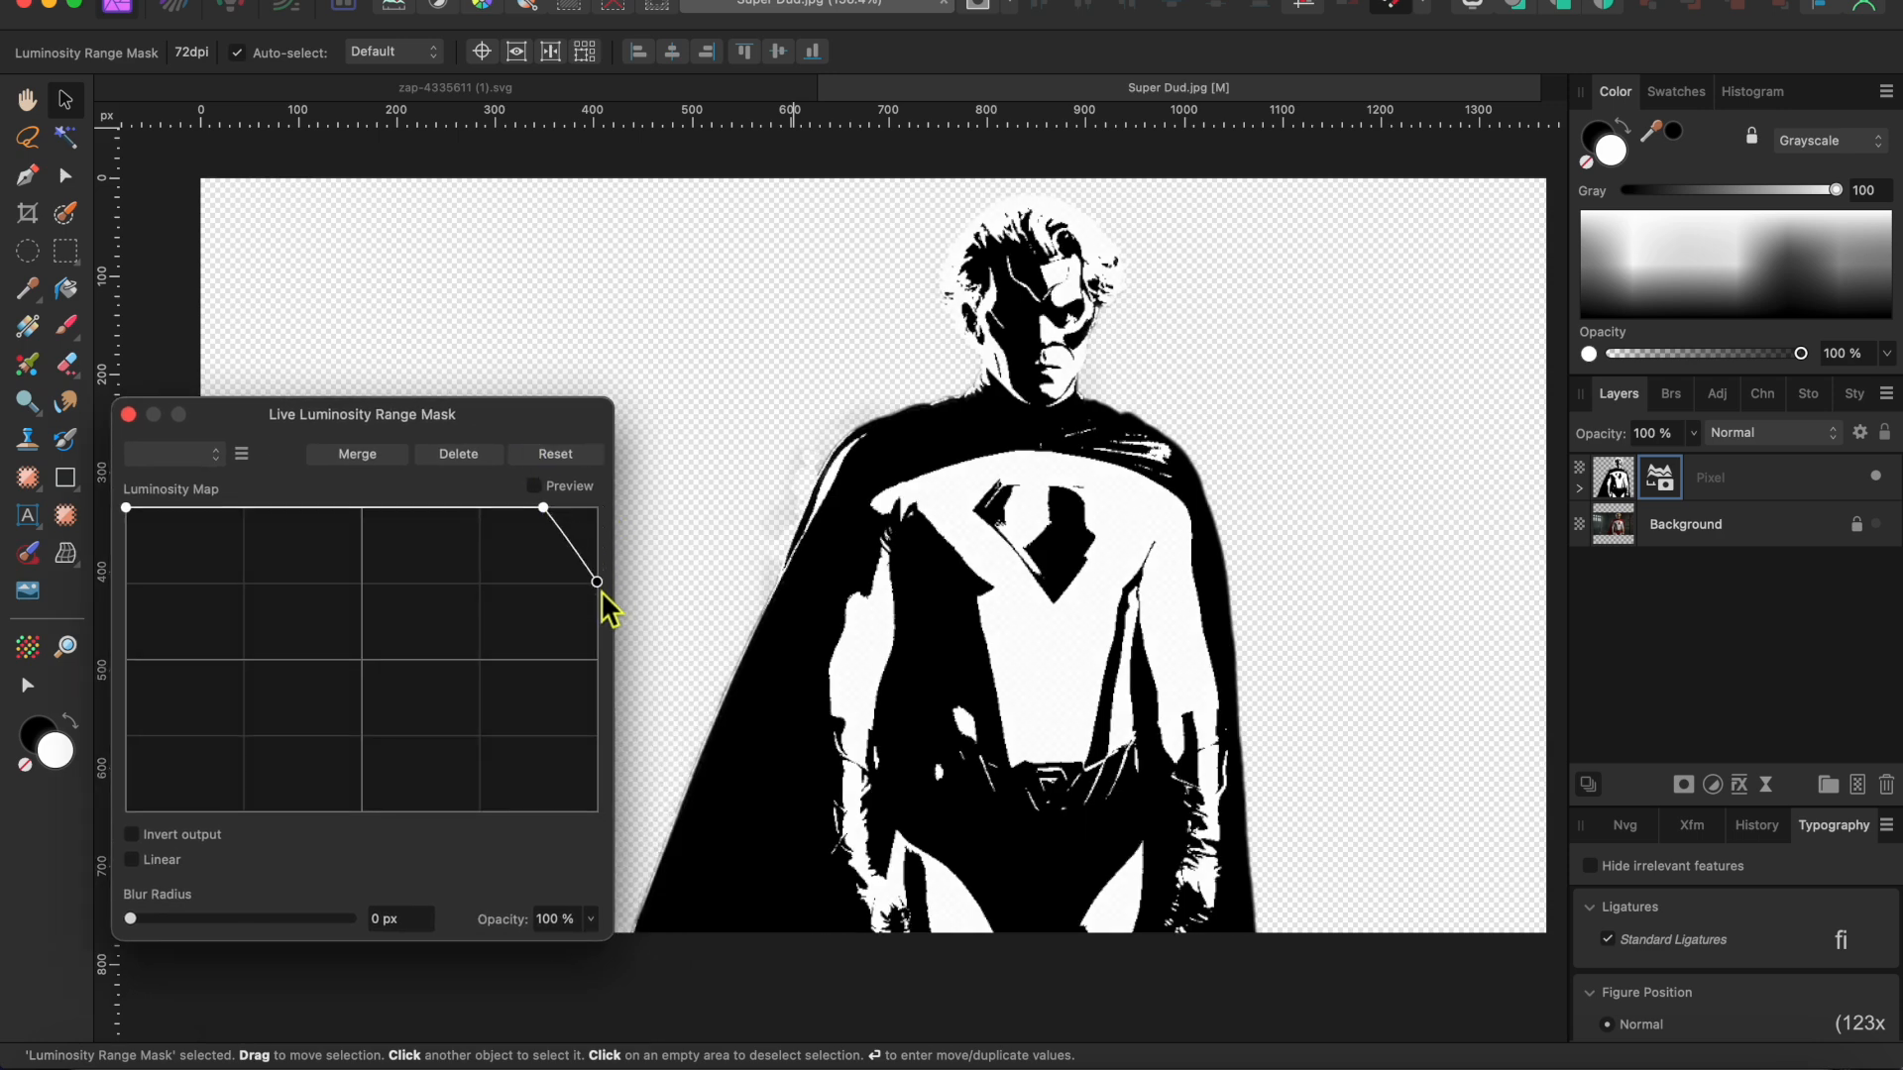
Step: Lower the highlight end of the luminosity map to zero to hide the whites, and rasterize the masked Pixel layer
drag(615, 720, 622, 824)
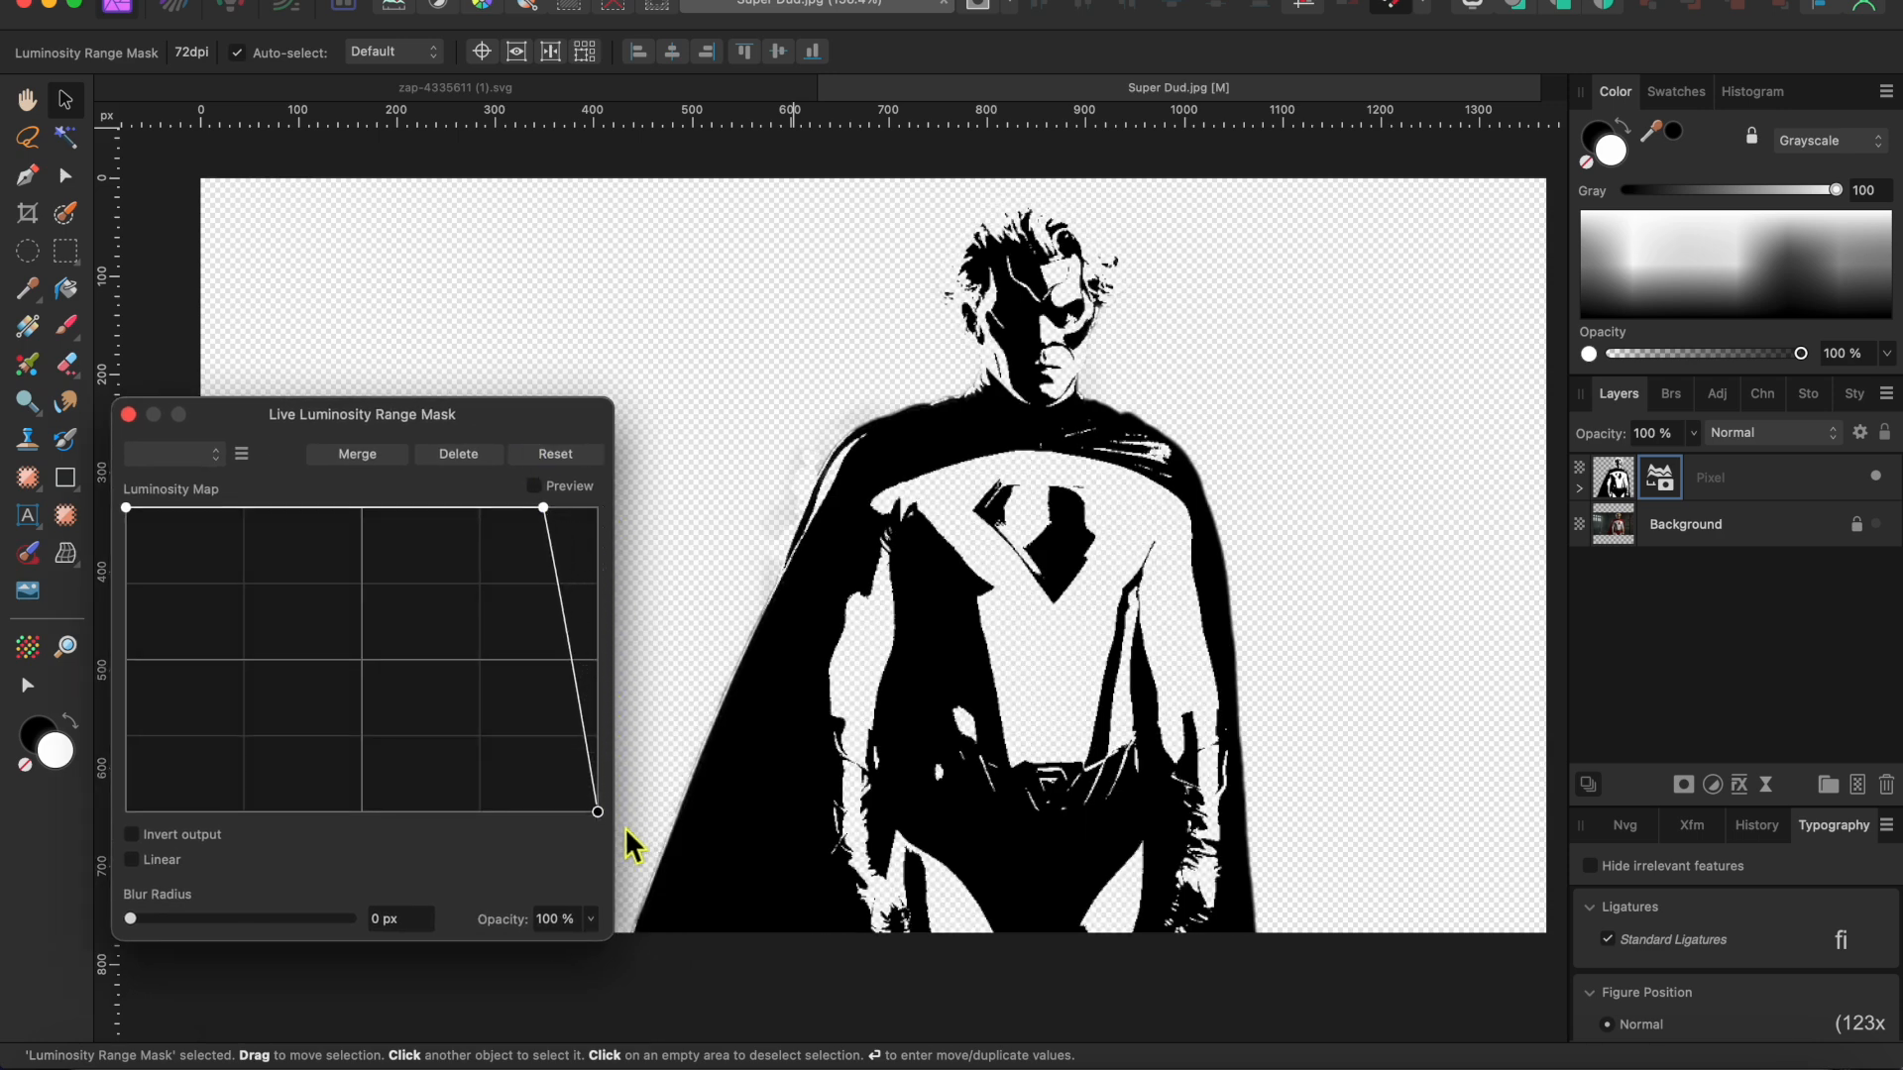
scroll(1053, 676, up, 5)
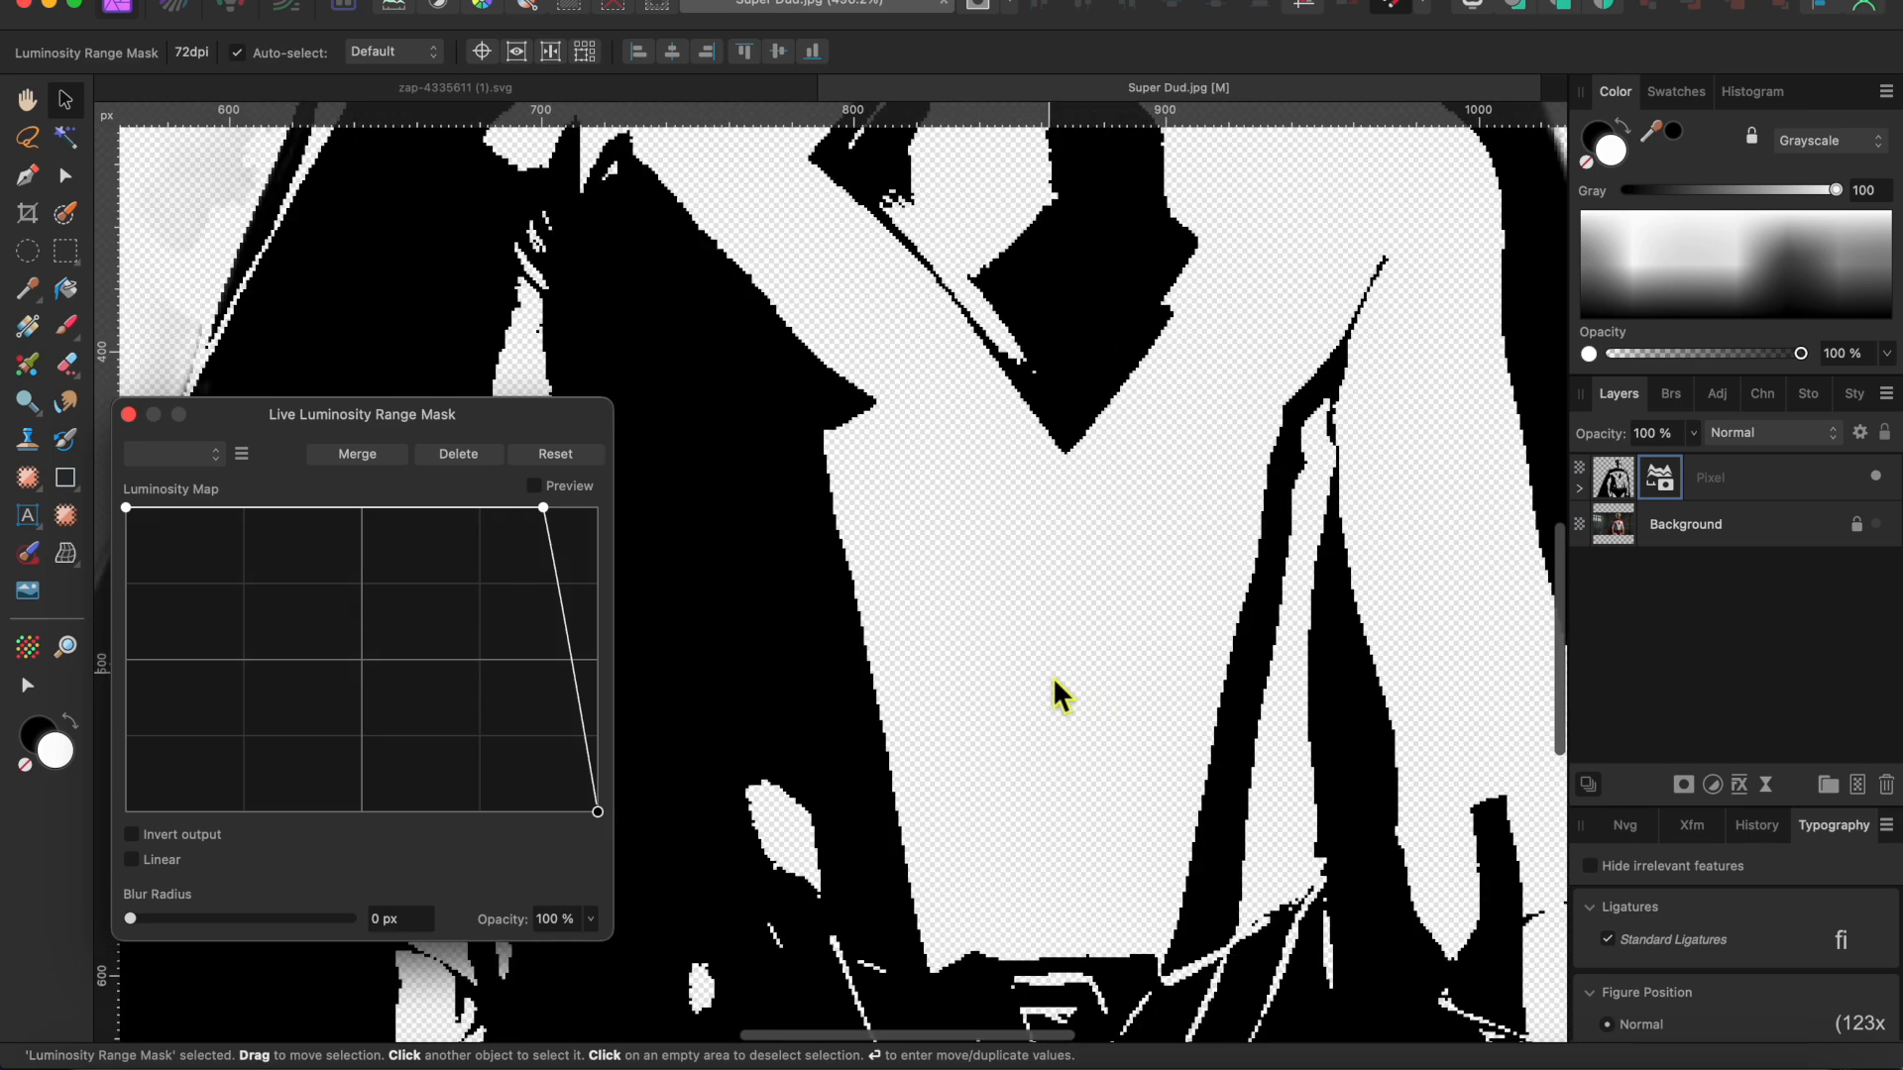
scroll(1052, 676, down, 7)
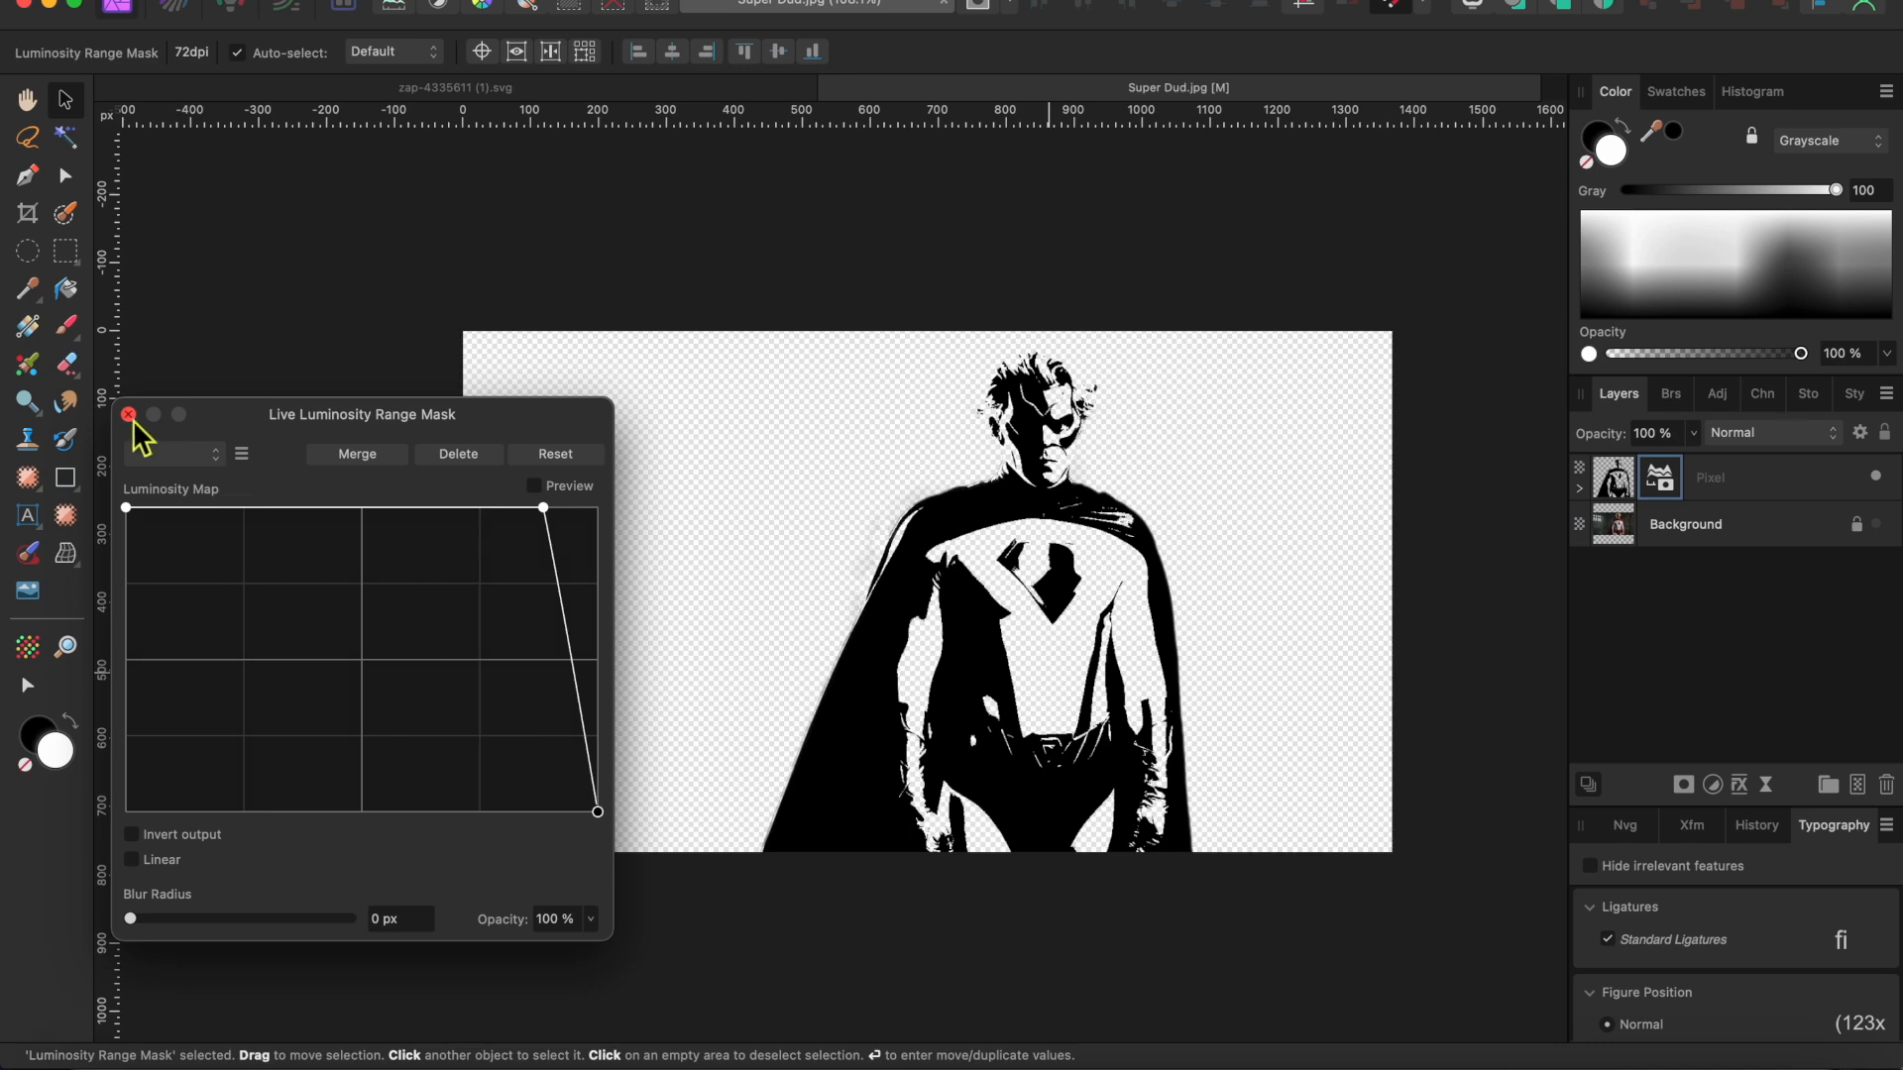
click(130, 415)
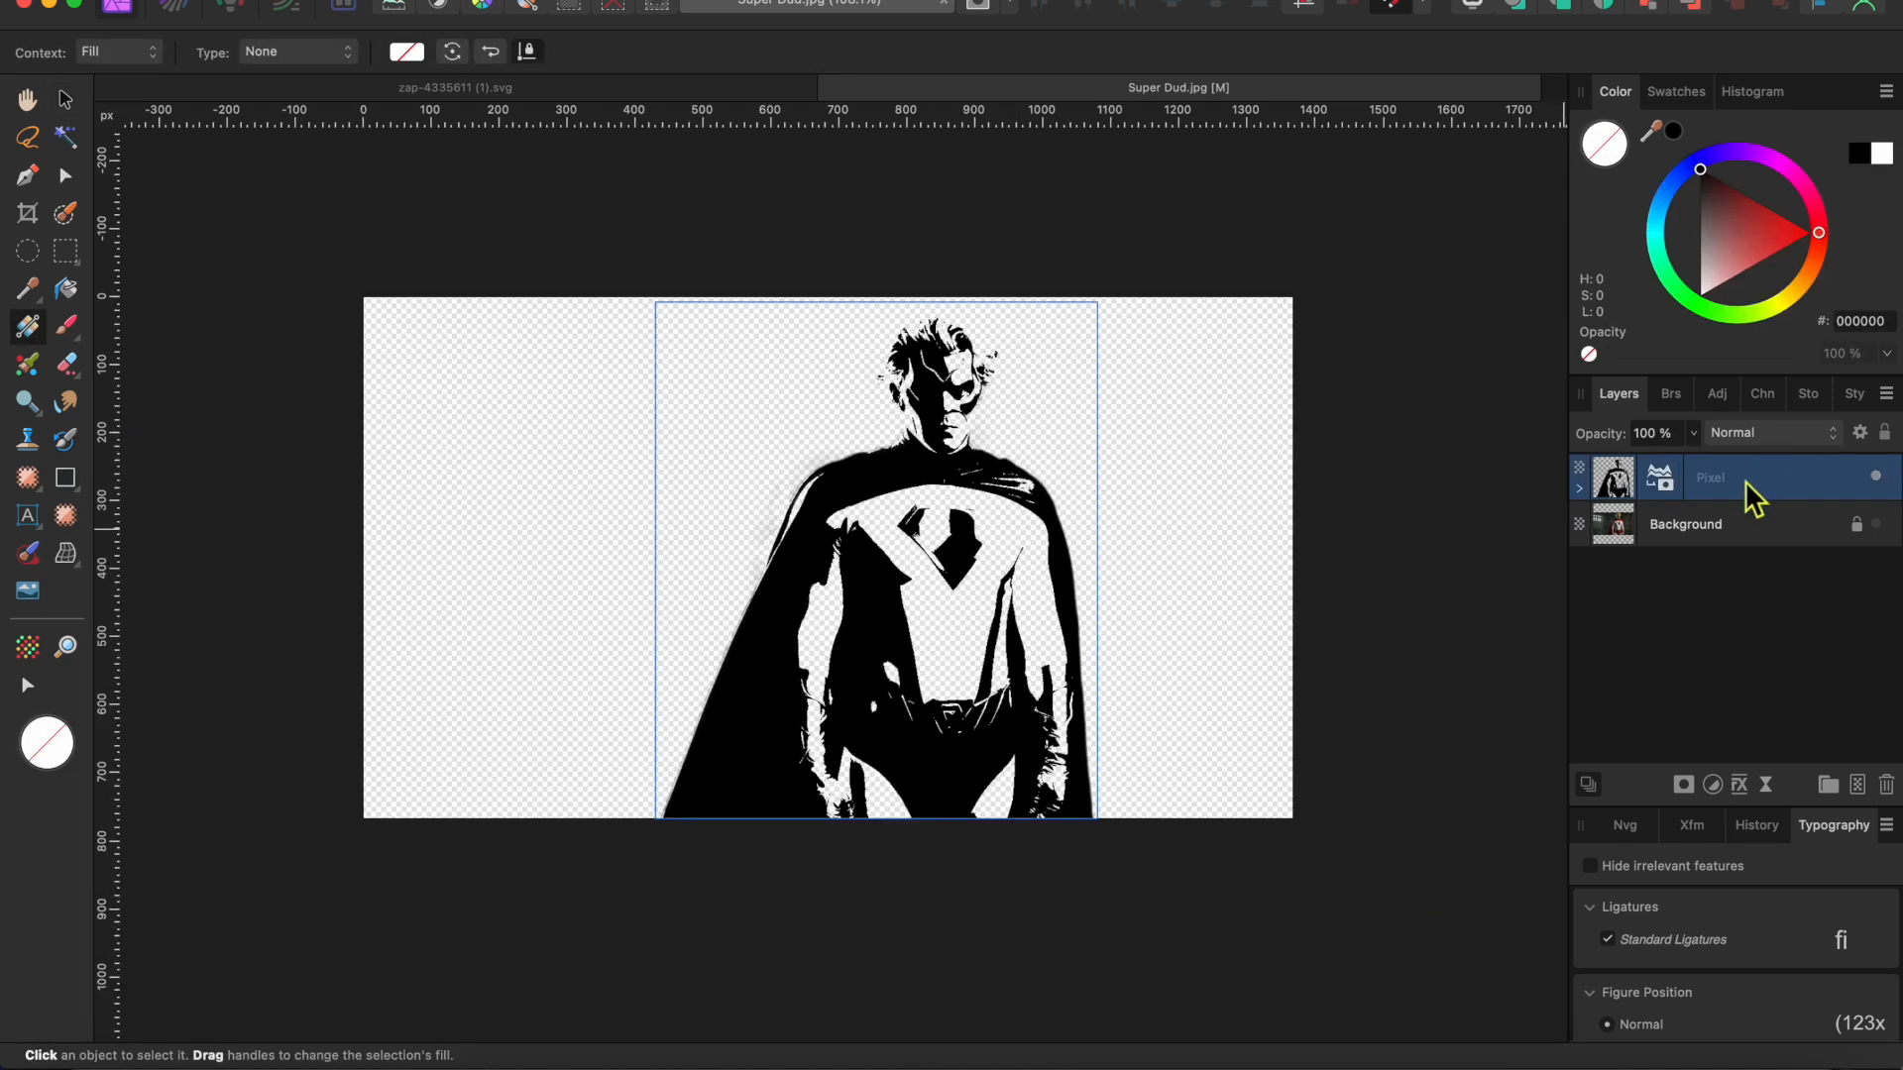
right_click(1747, 483)
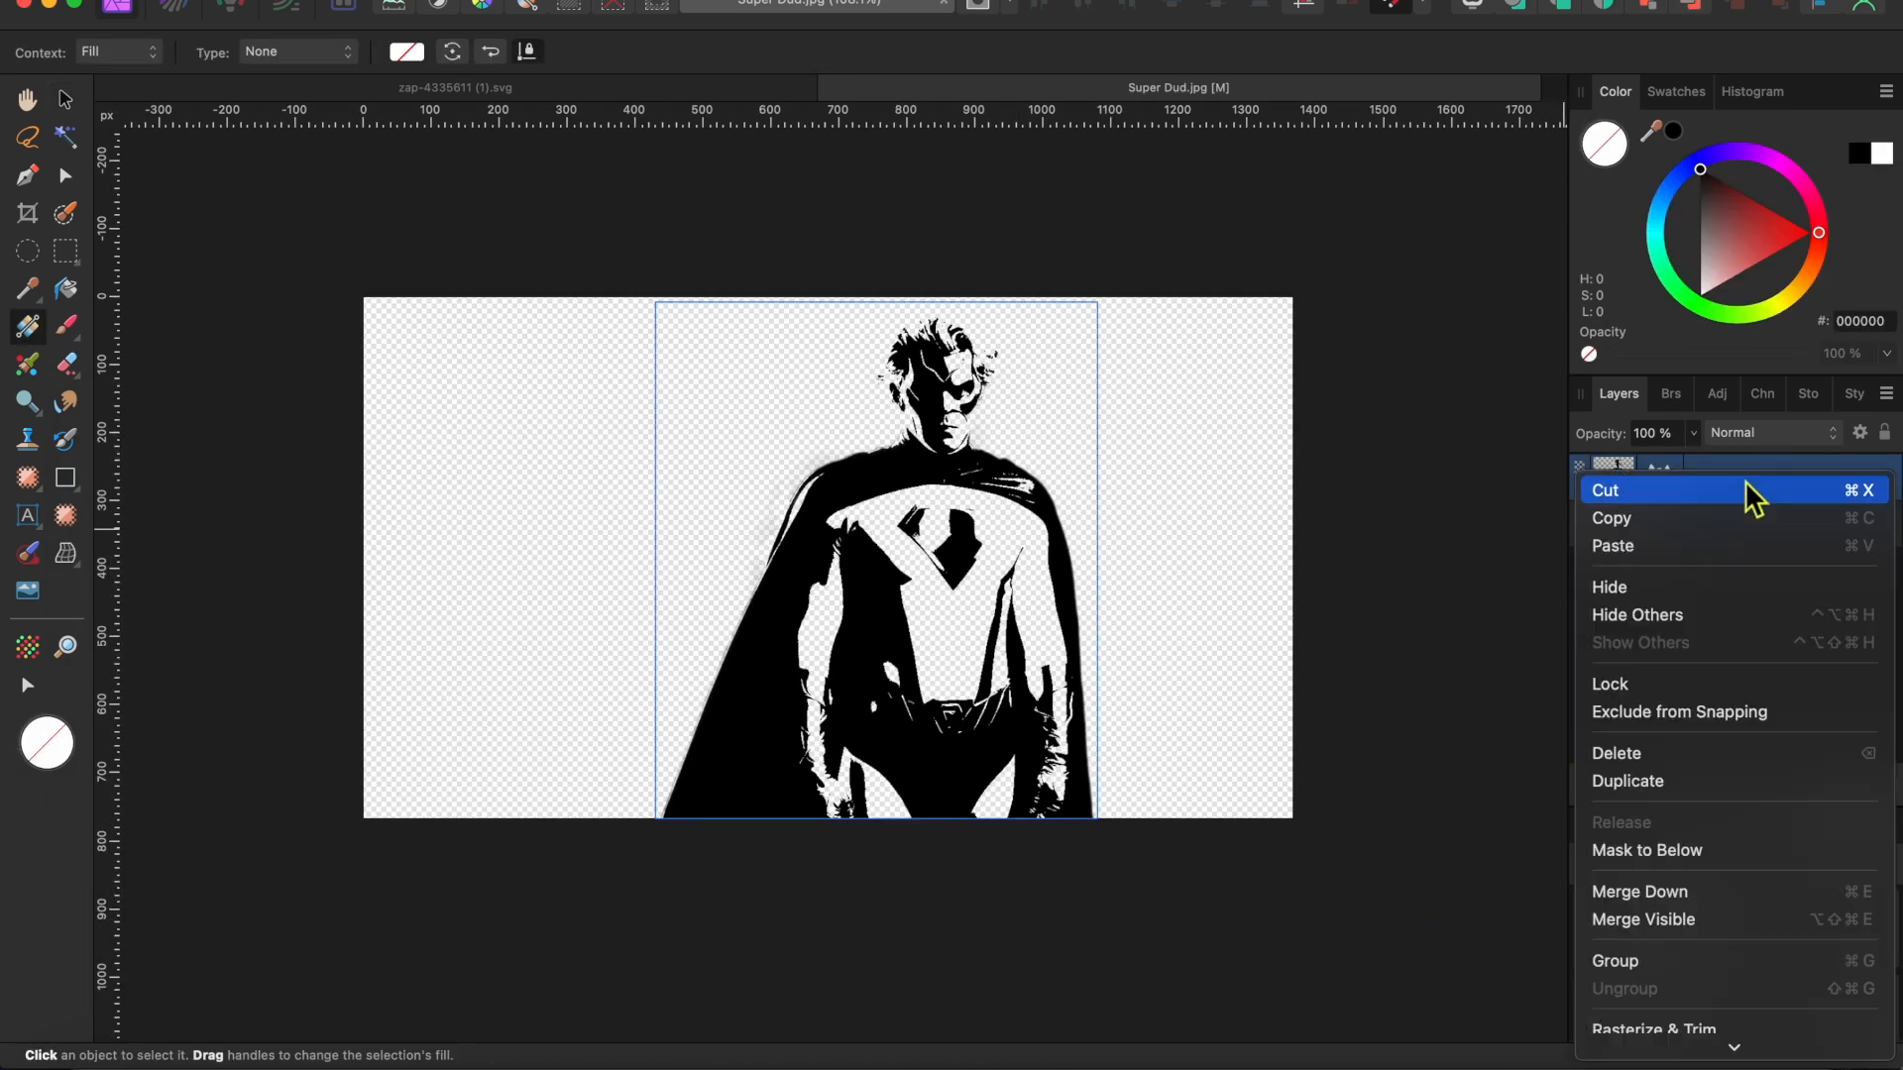
click(1670, 792)
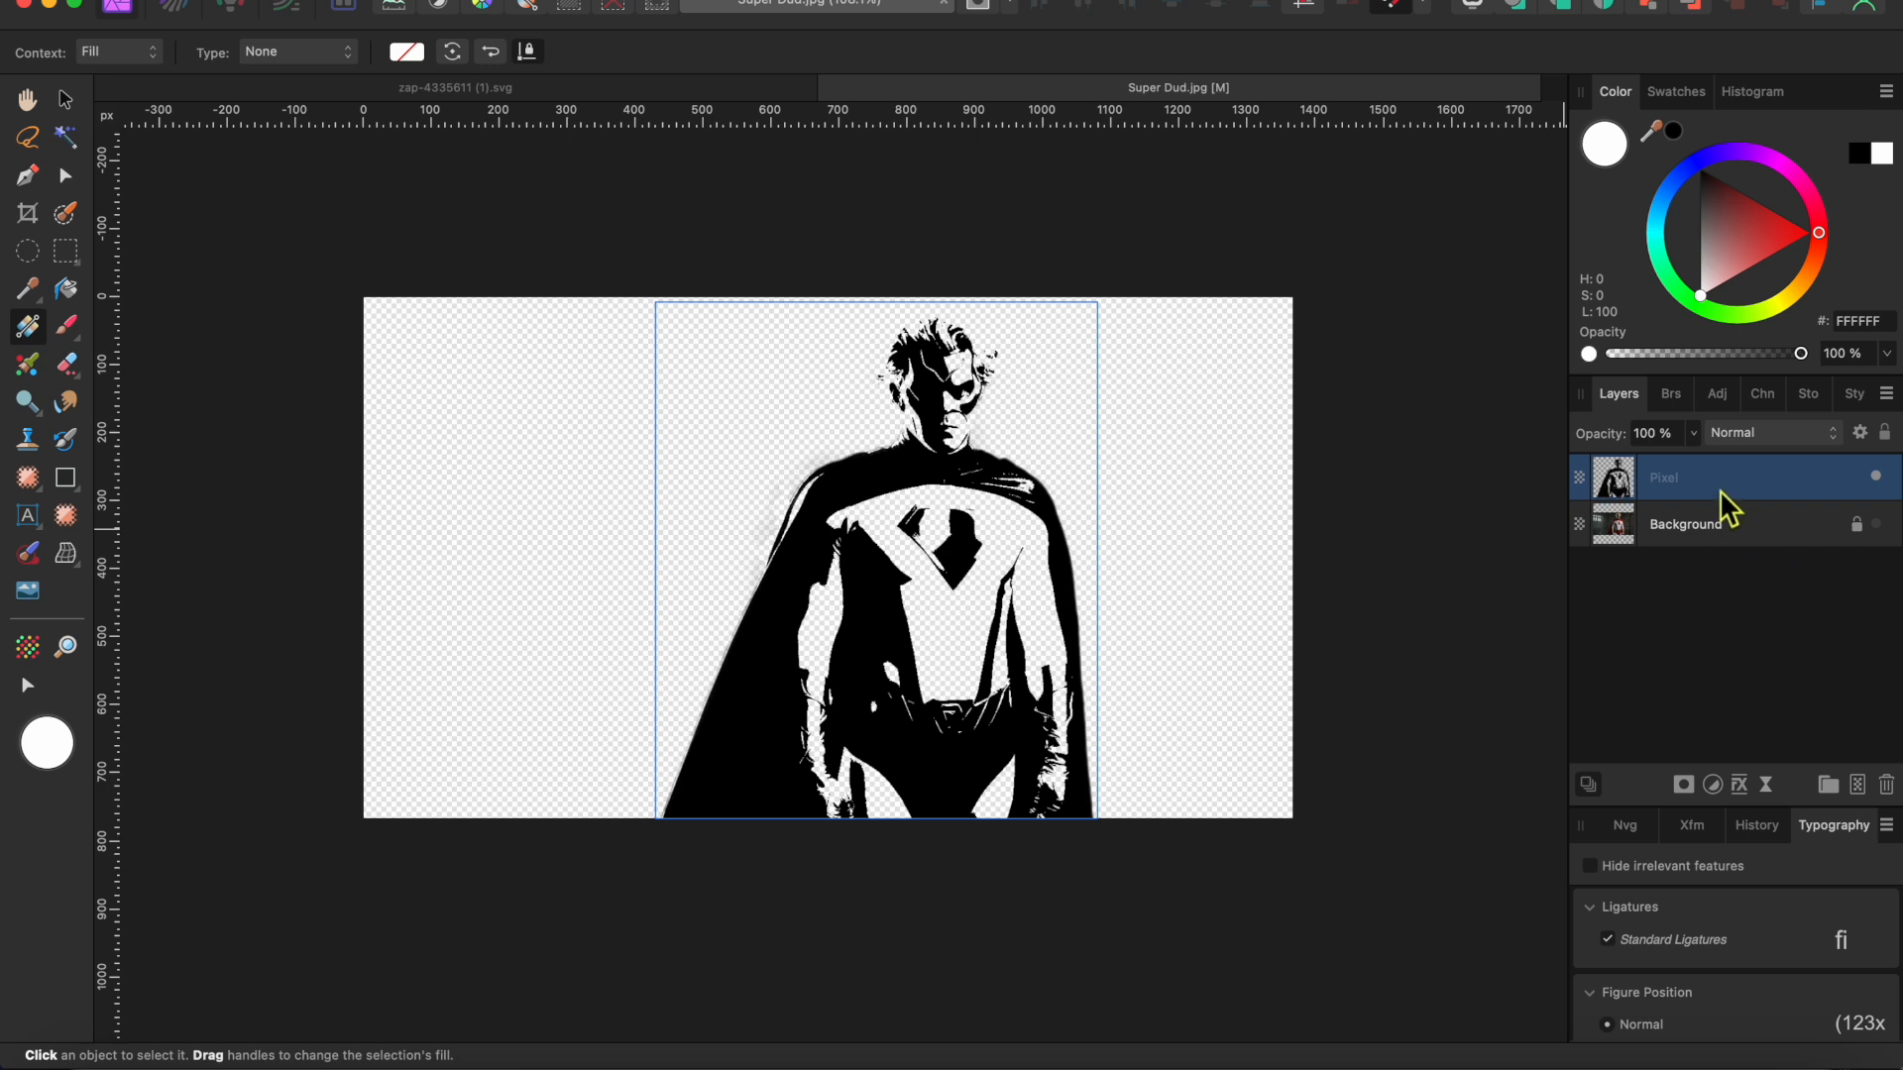
Step: Add a Gradient Overlay layer effect to the superhero's Pixel layer and set the linear gradient's angle to 21°
click(1742, 788)
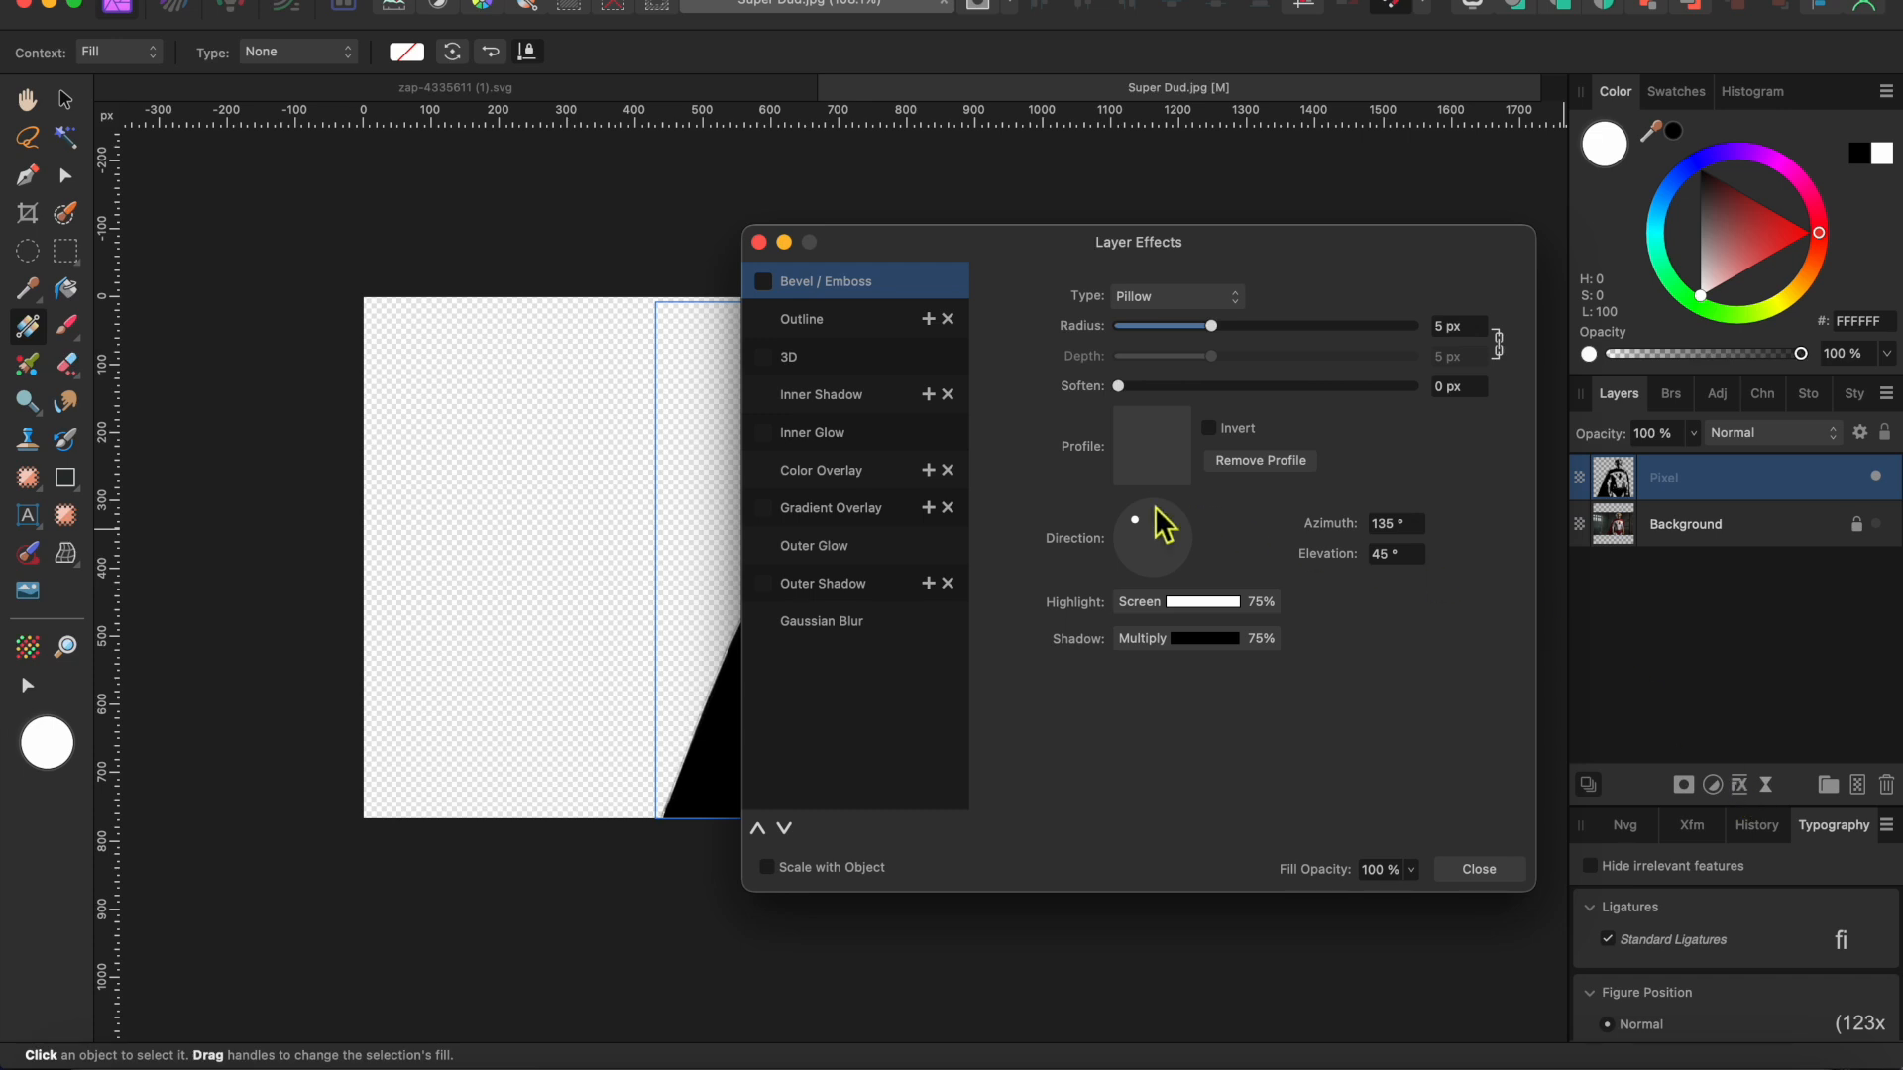
click(783, 510)
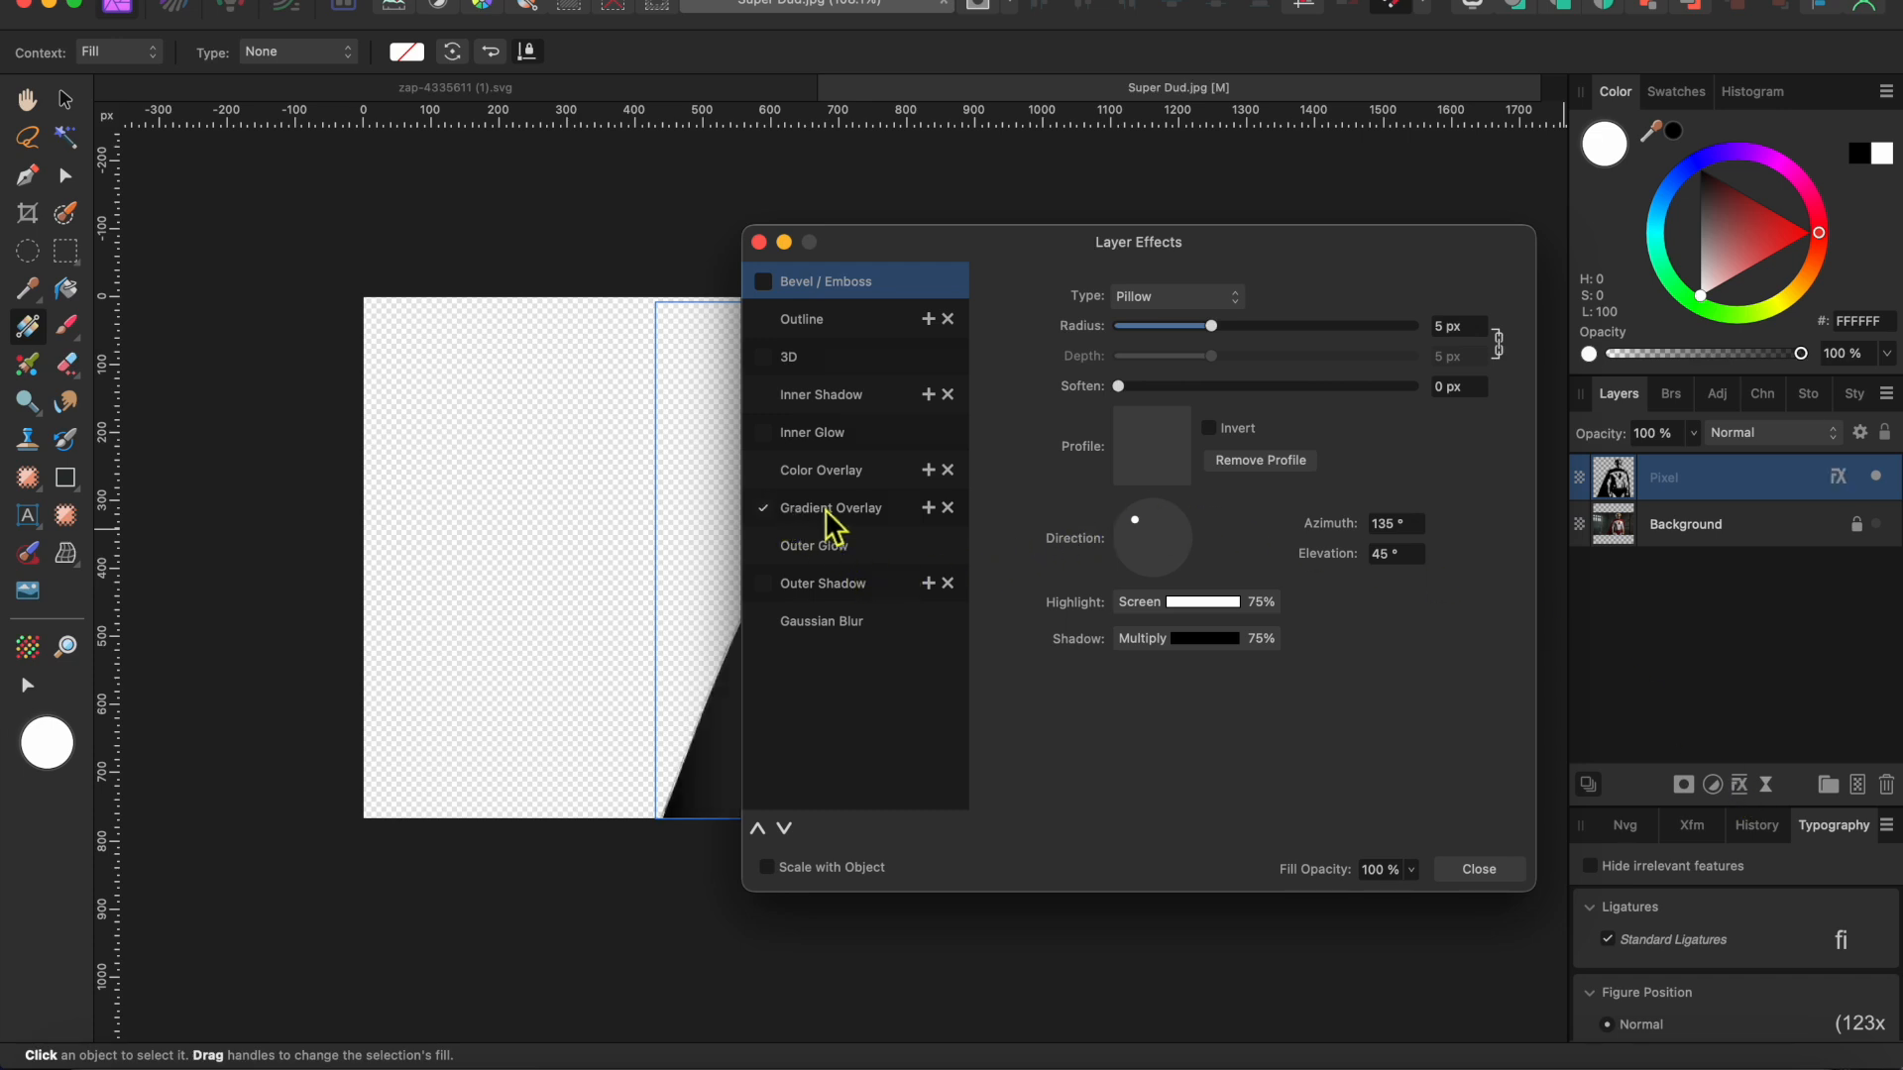
drag(1300, 250, 395, 234)
drag(285, 607, 301, 580)
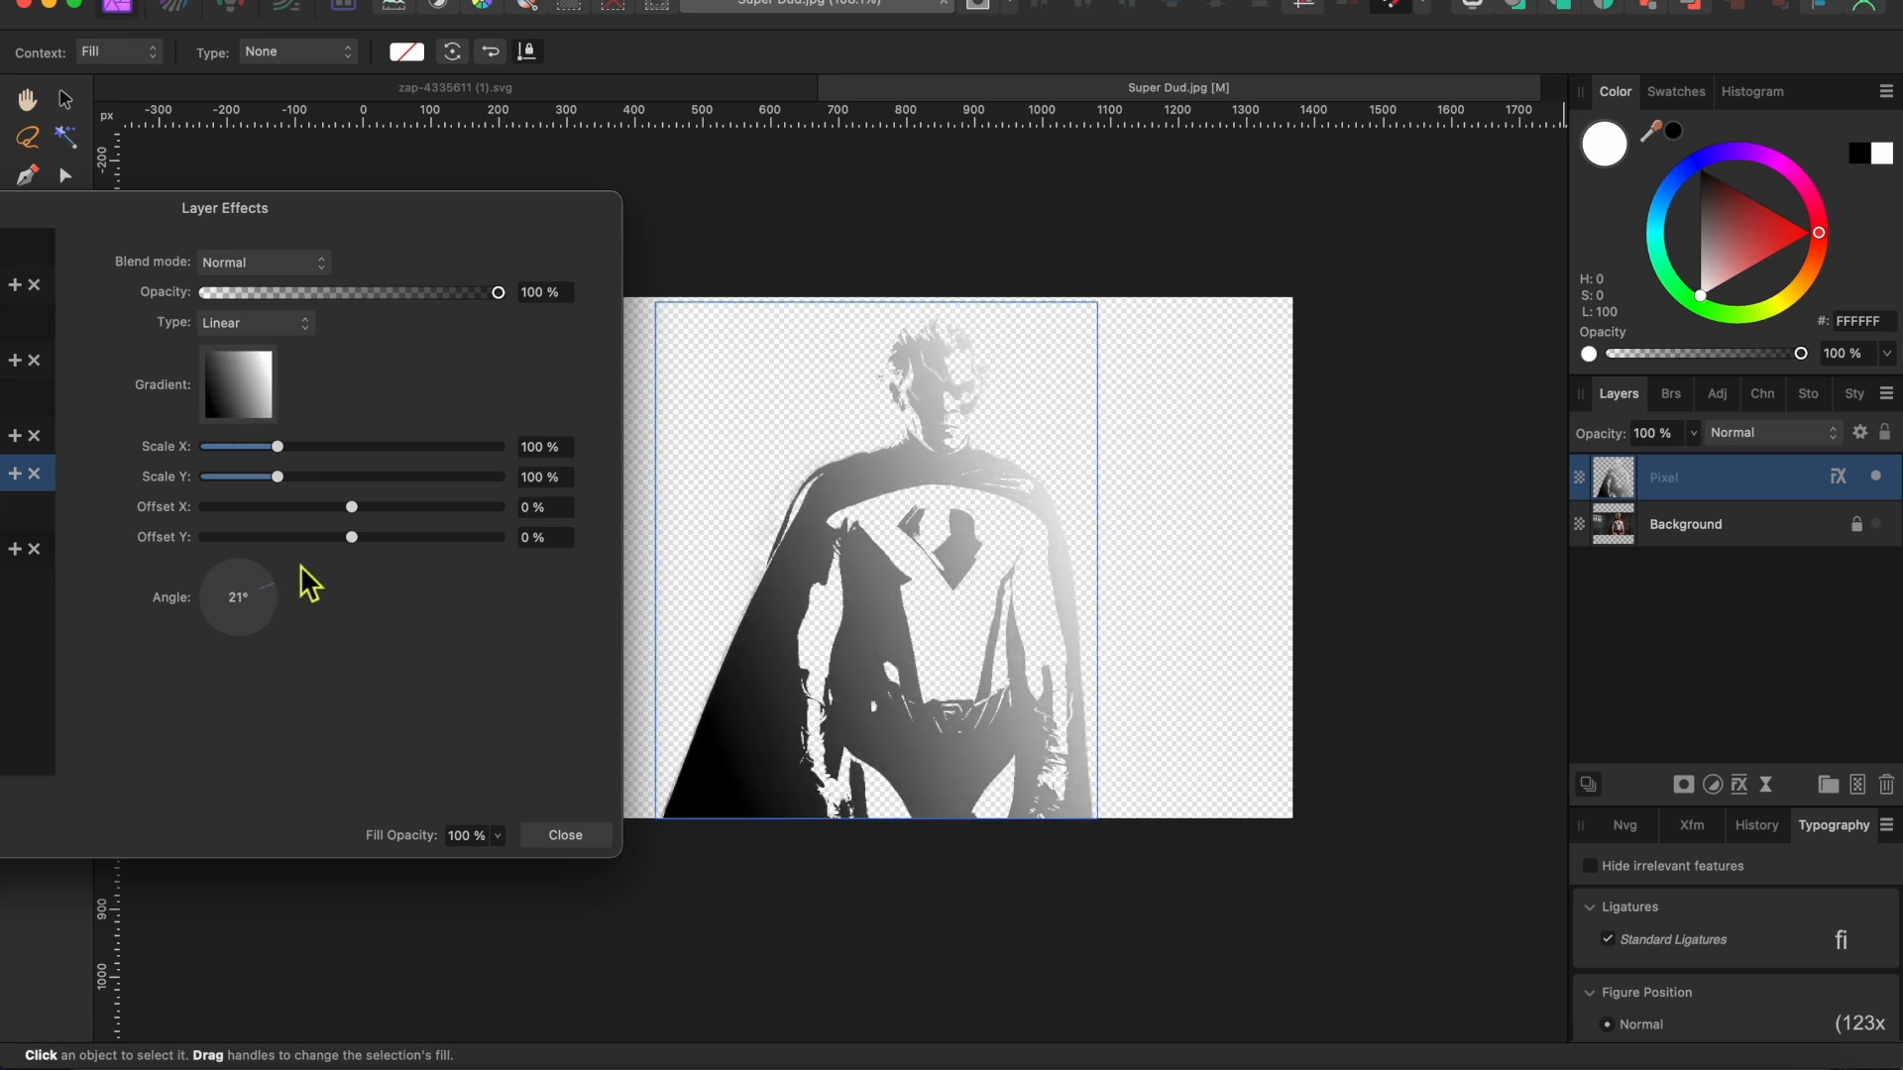
Step: Set the start colour of the overlay gradient to dark blue 0005AF
click(247, 385)
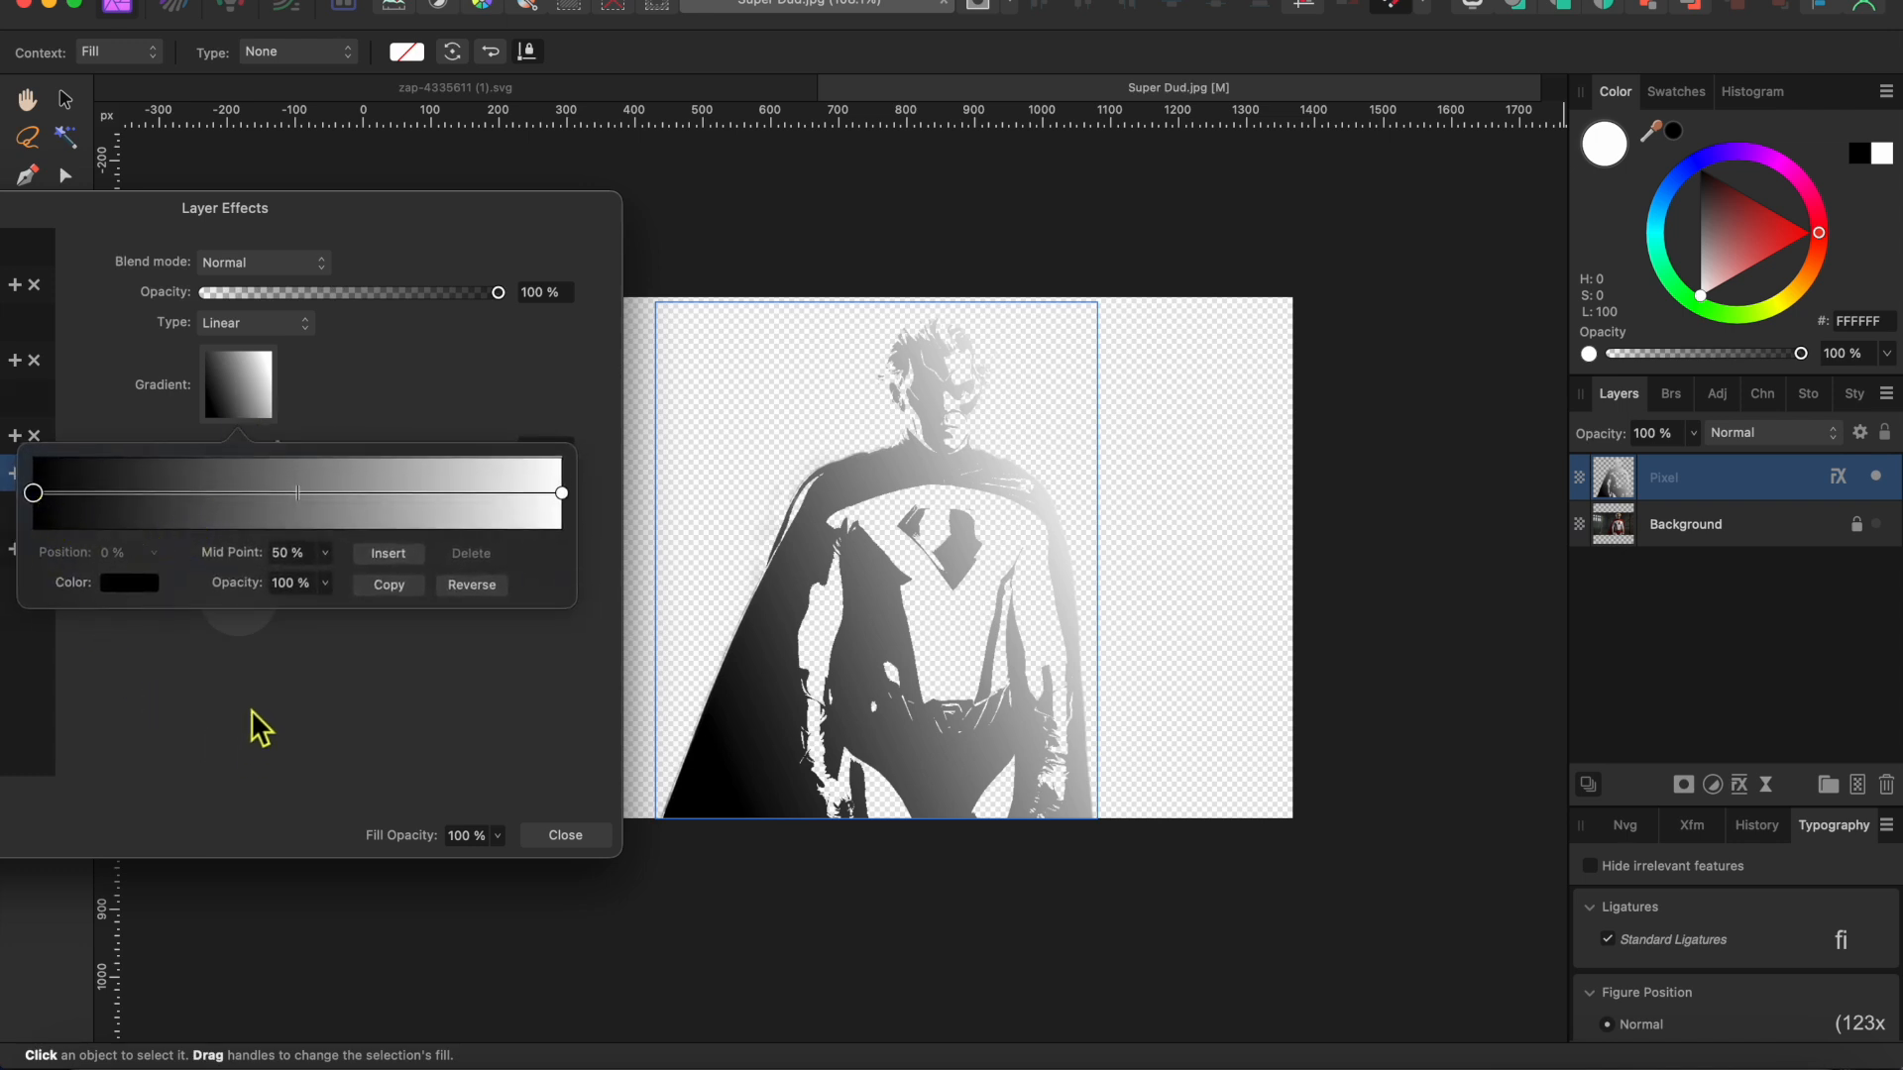
click(129, 583)
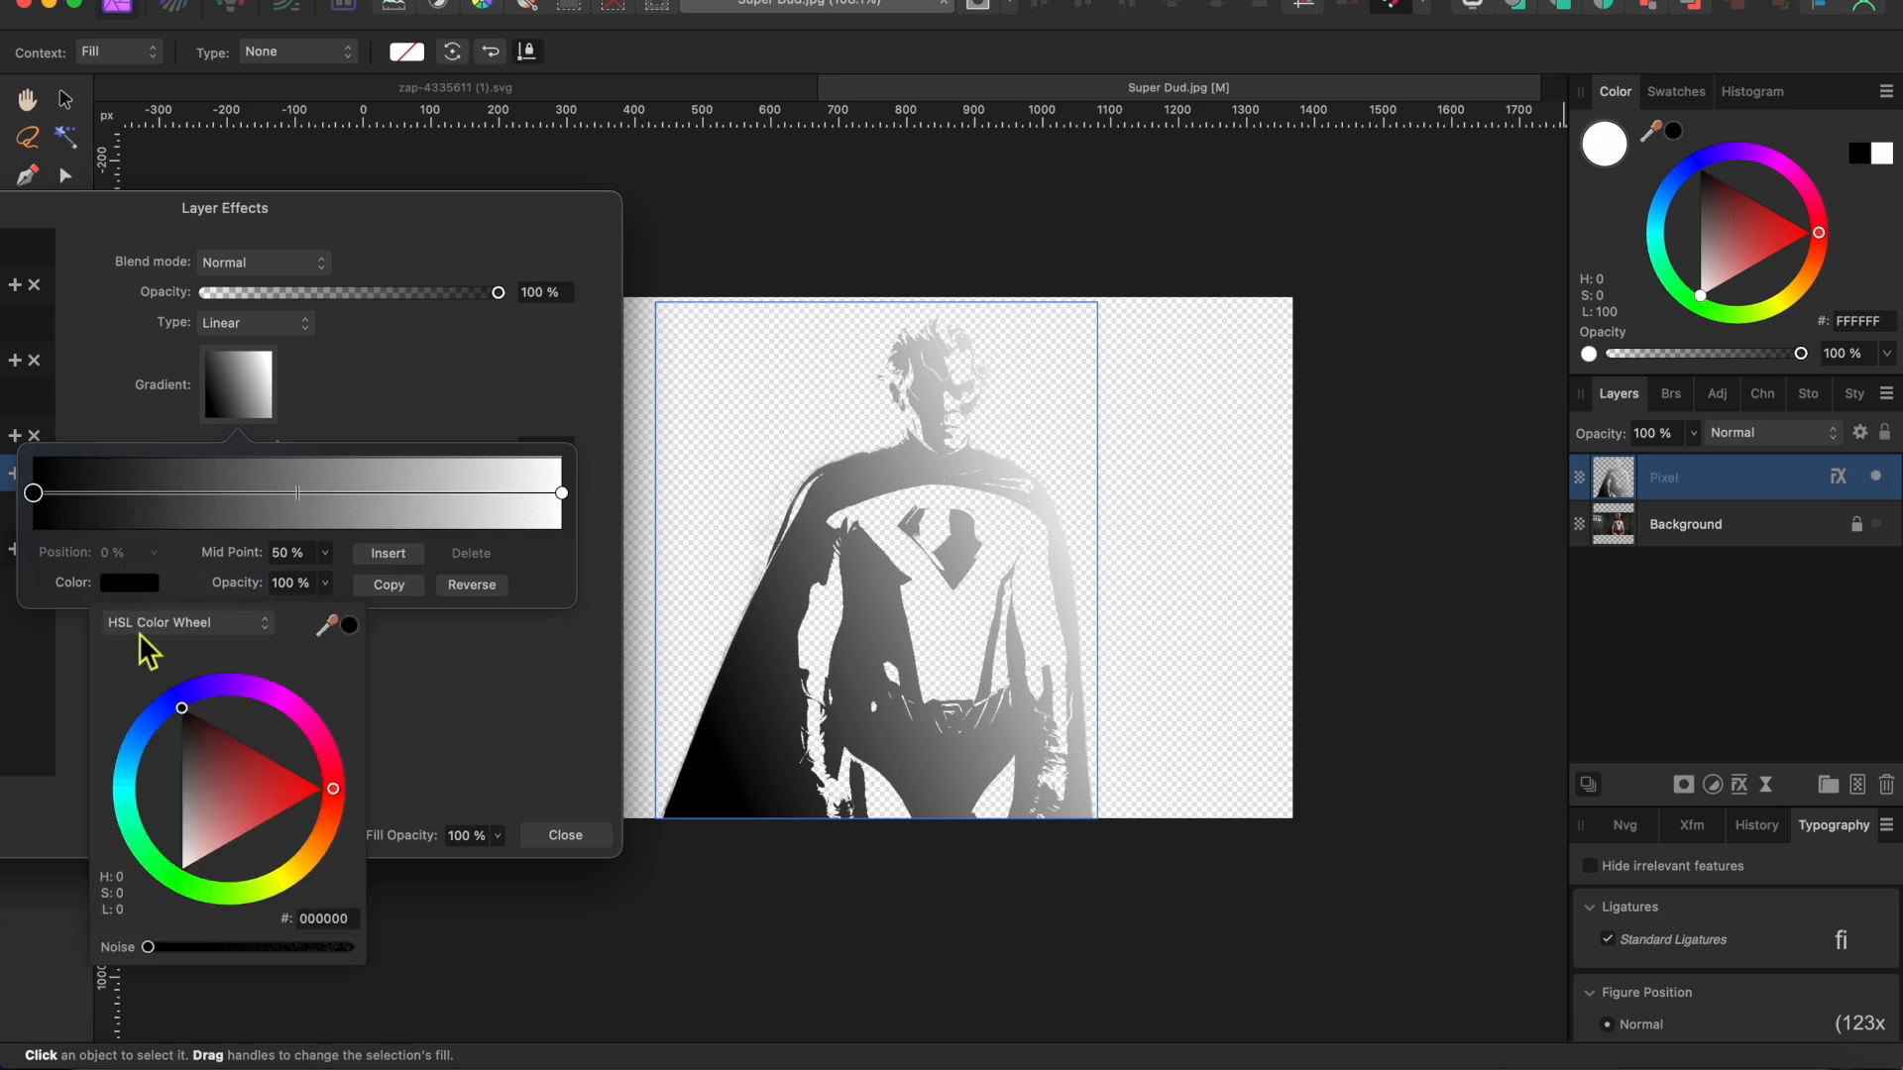
click(174, 700)
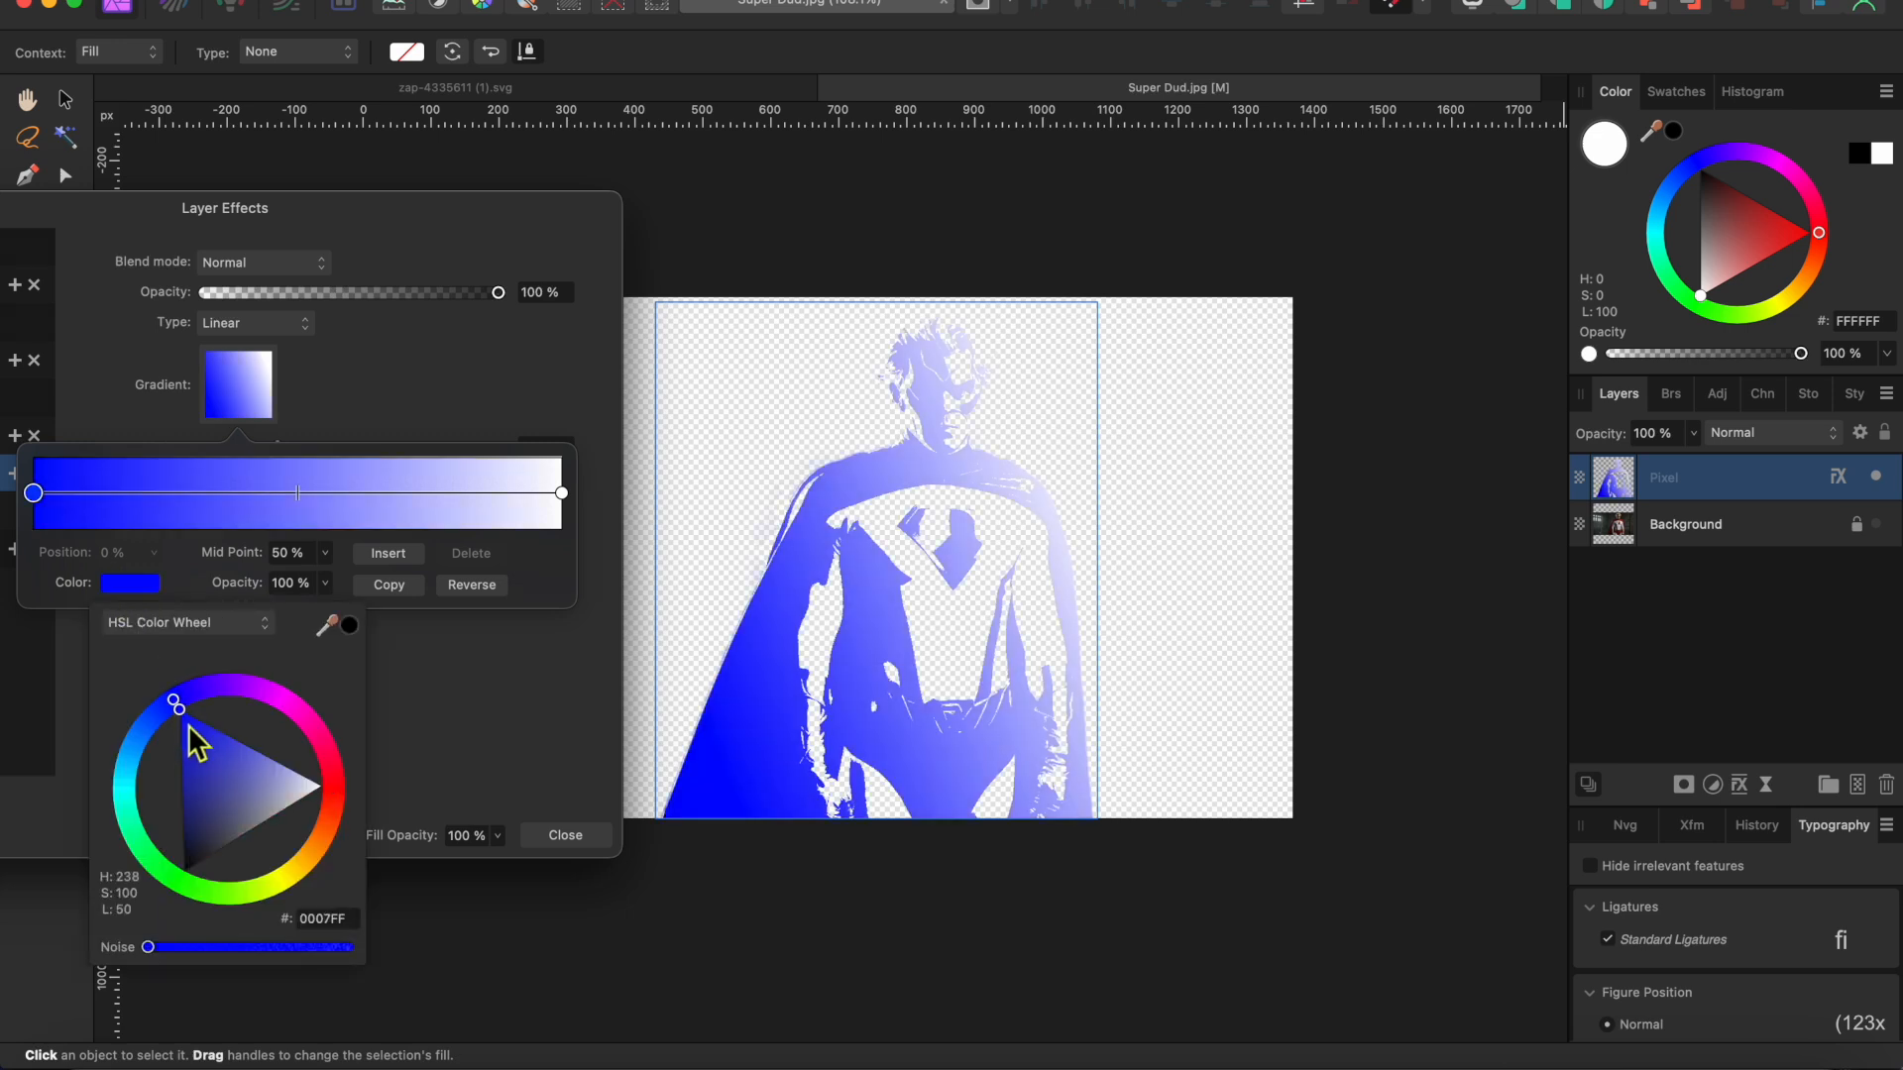
drag(182, 714, 177, 772)
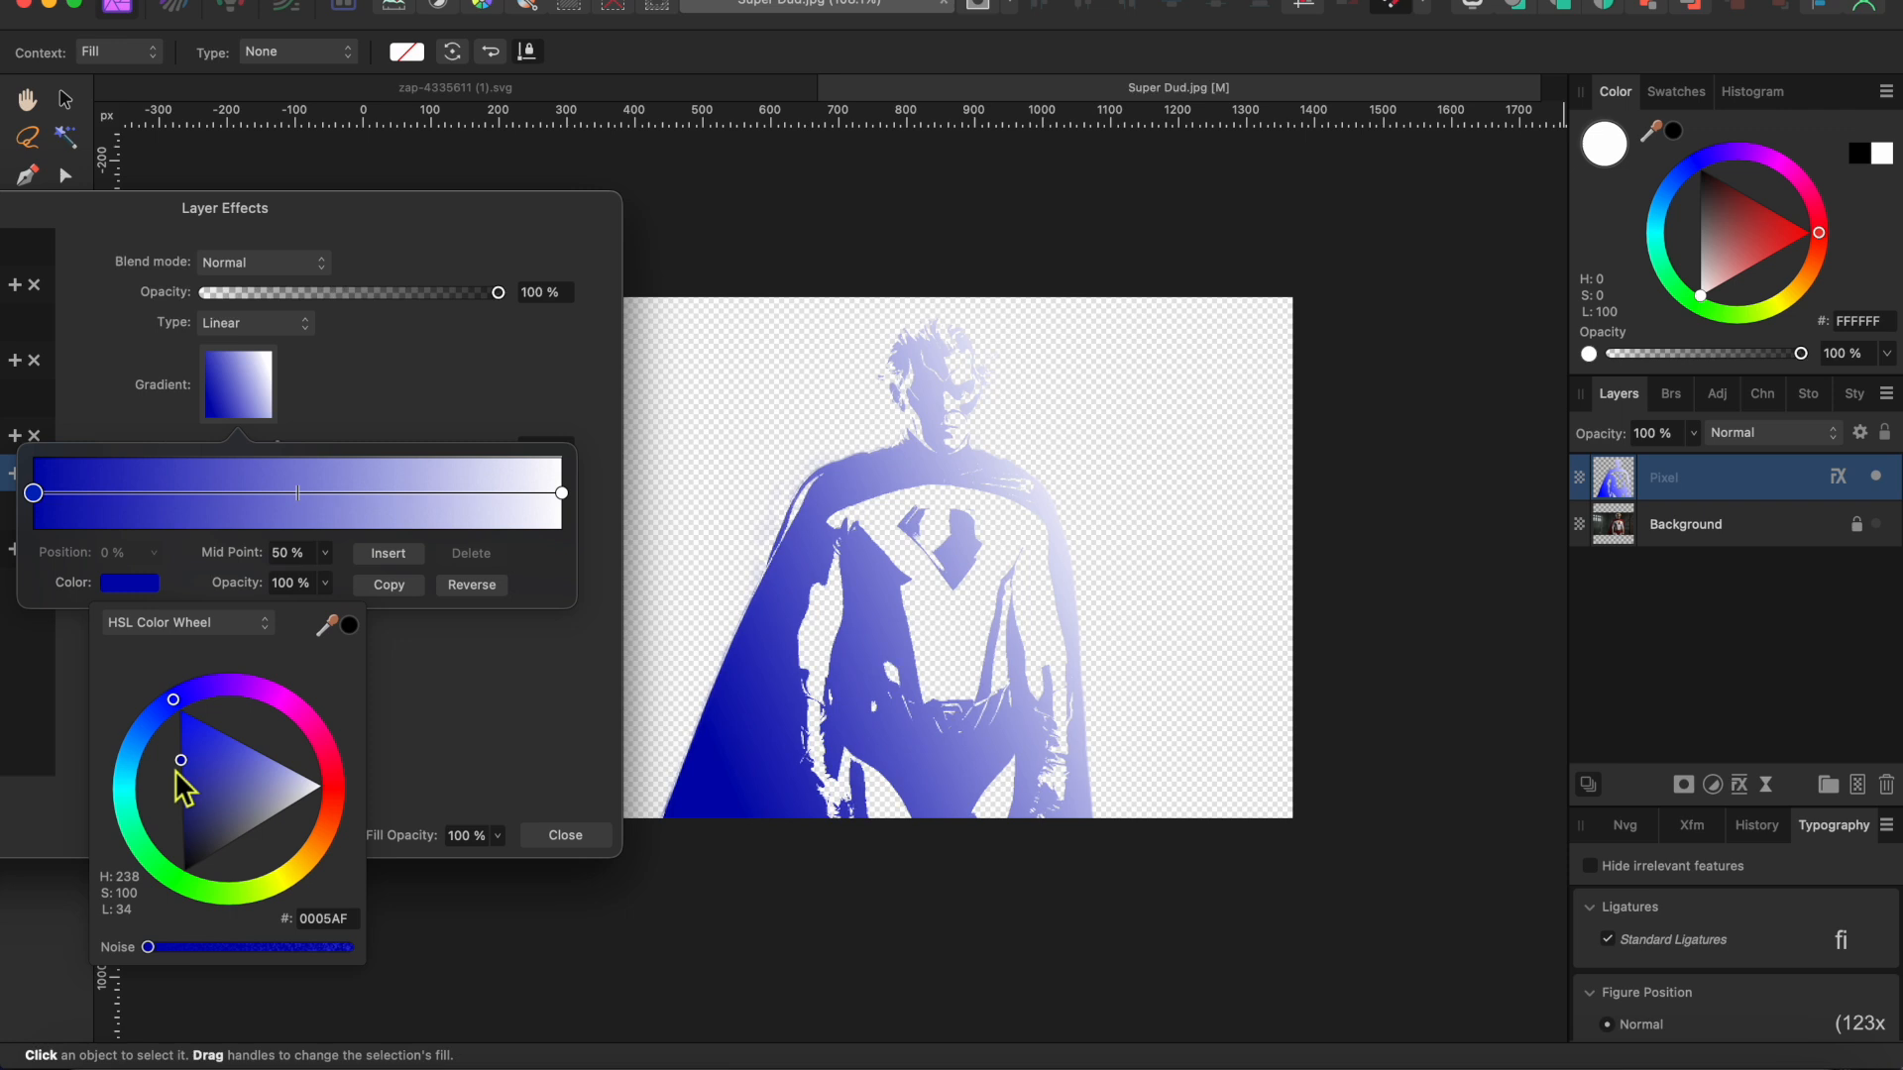
Step: Set the end colour of the overlay gradient to magenta FF00EB
click(562, 494)
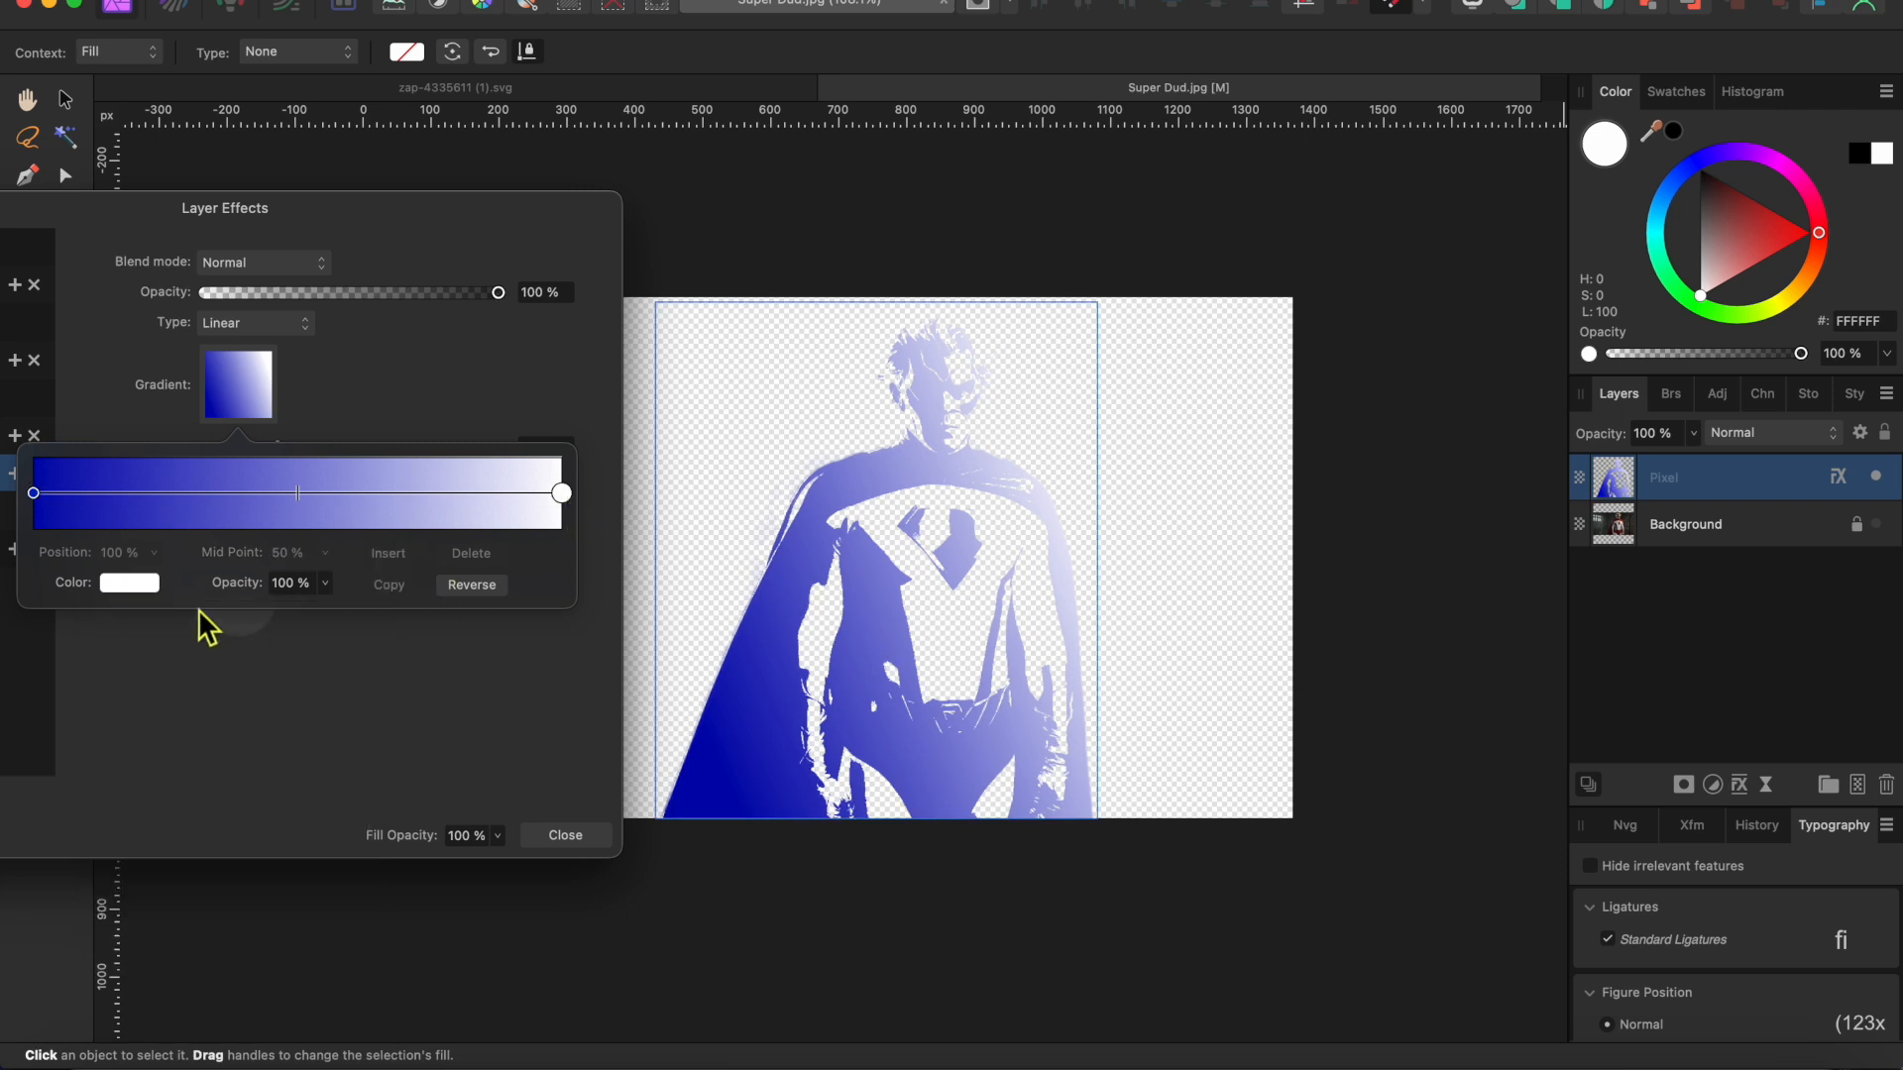
click(130, 583)
click(287, 707)
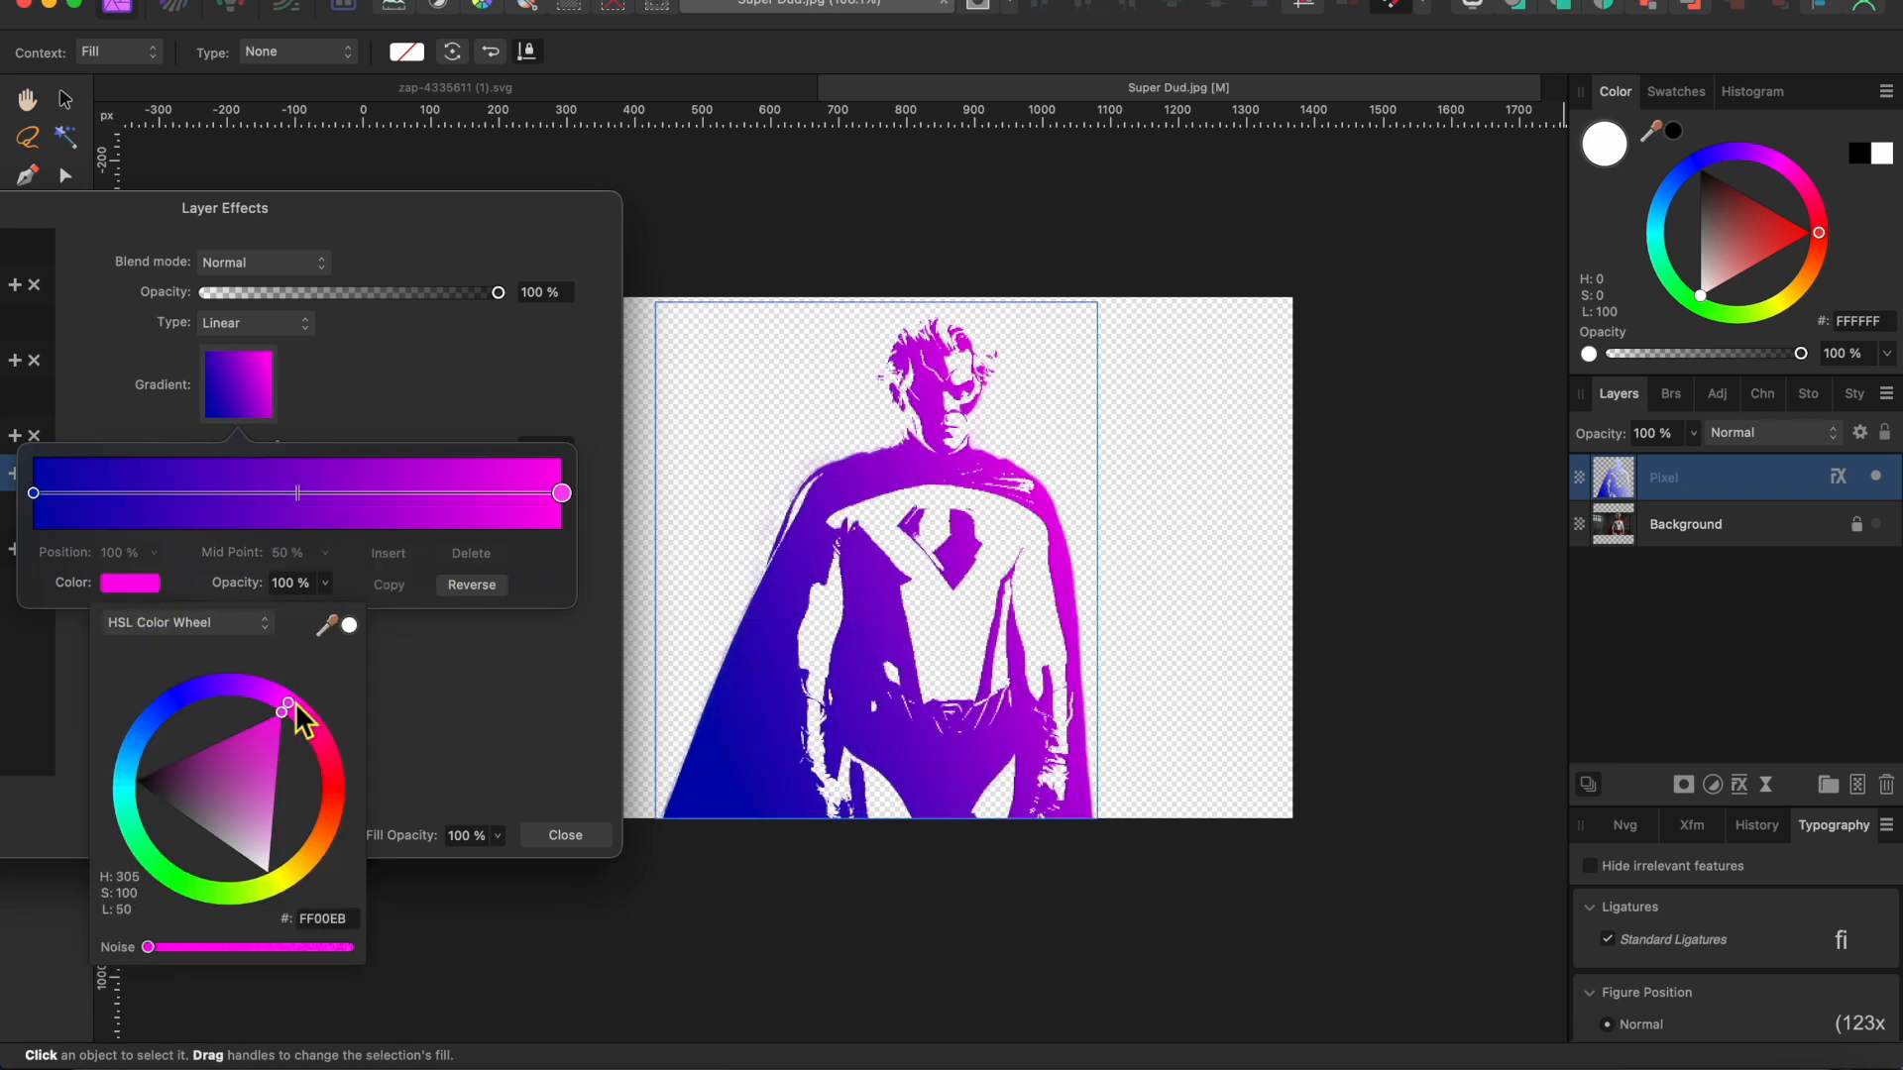
click(296, 714)
mouse_move(306, 715)
mouse_down()
mouse_move(366, 849)
mouse_move(353, 625)
mouse_up()
Step: Darken the gradient's start colour to navy 000378 and close the layer effects
click(35, 494)
click(137, 585)
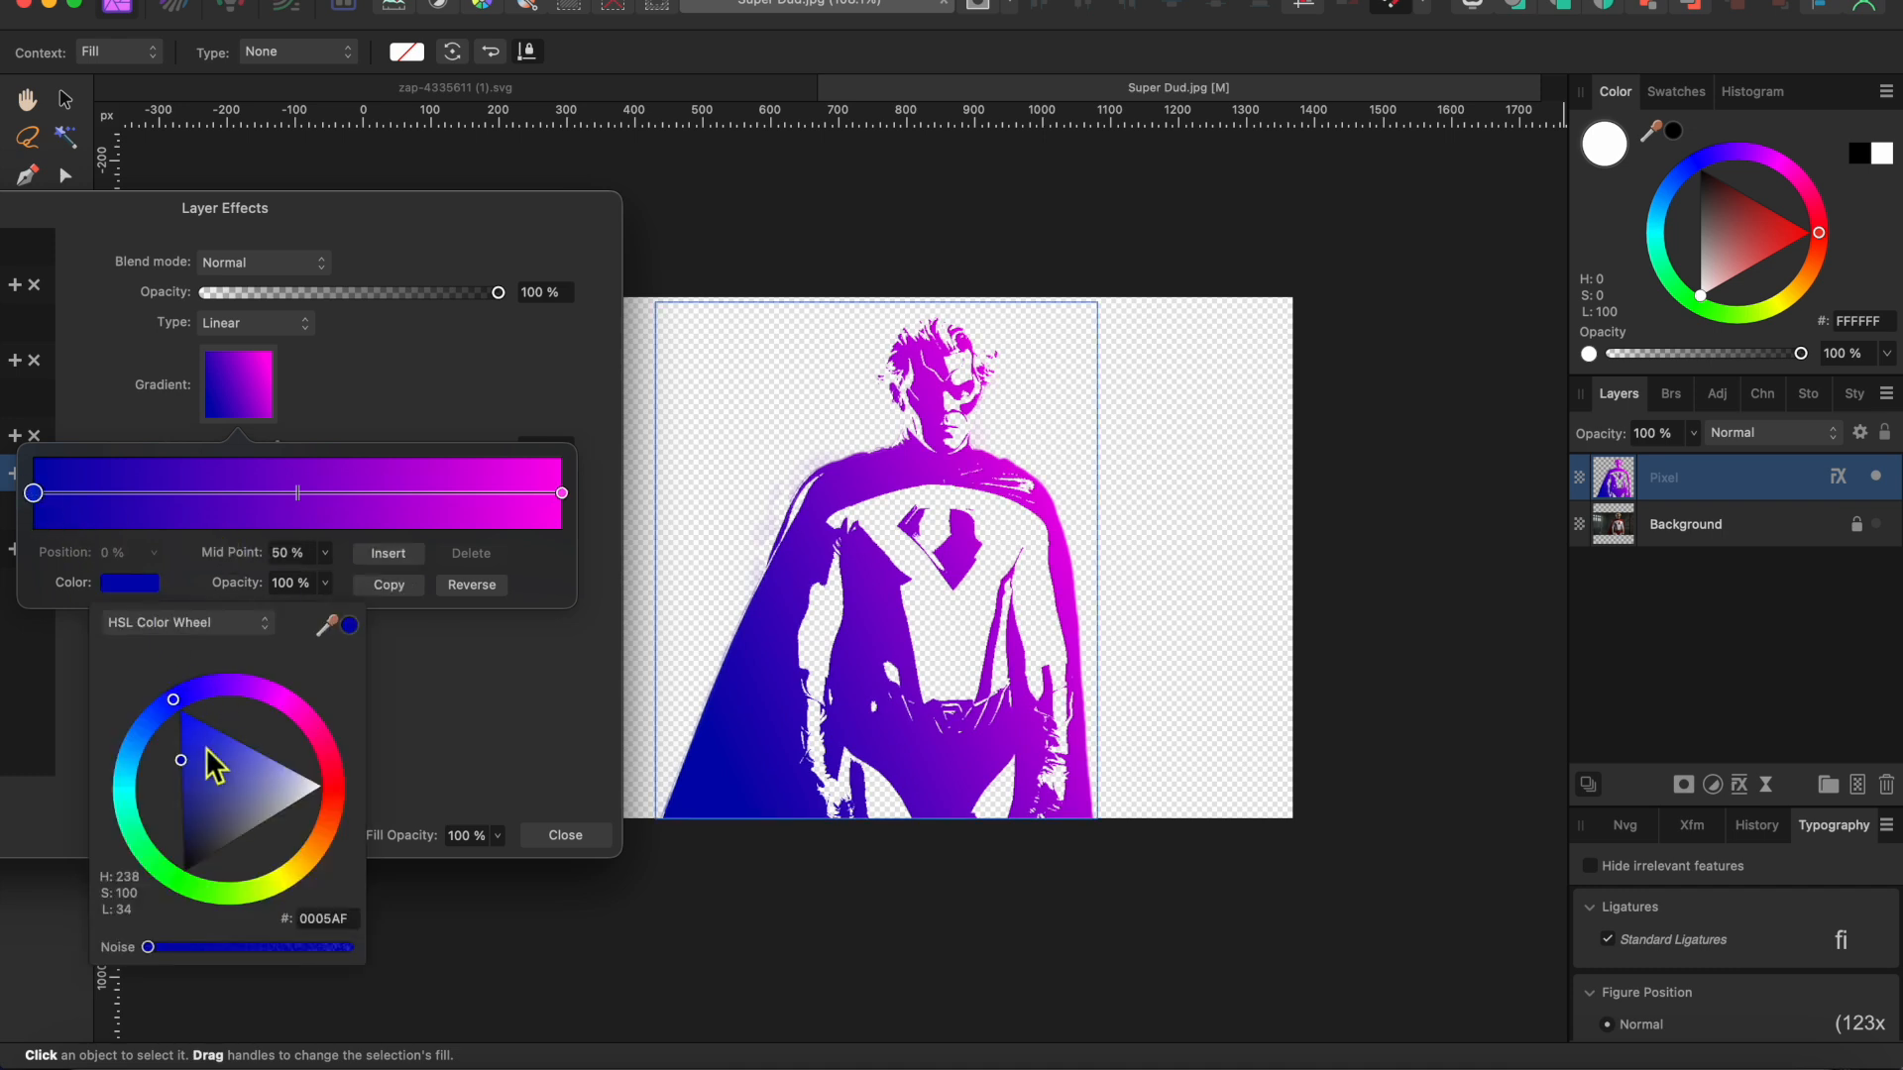
drag(179, 802, 179, 804)
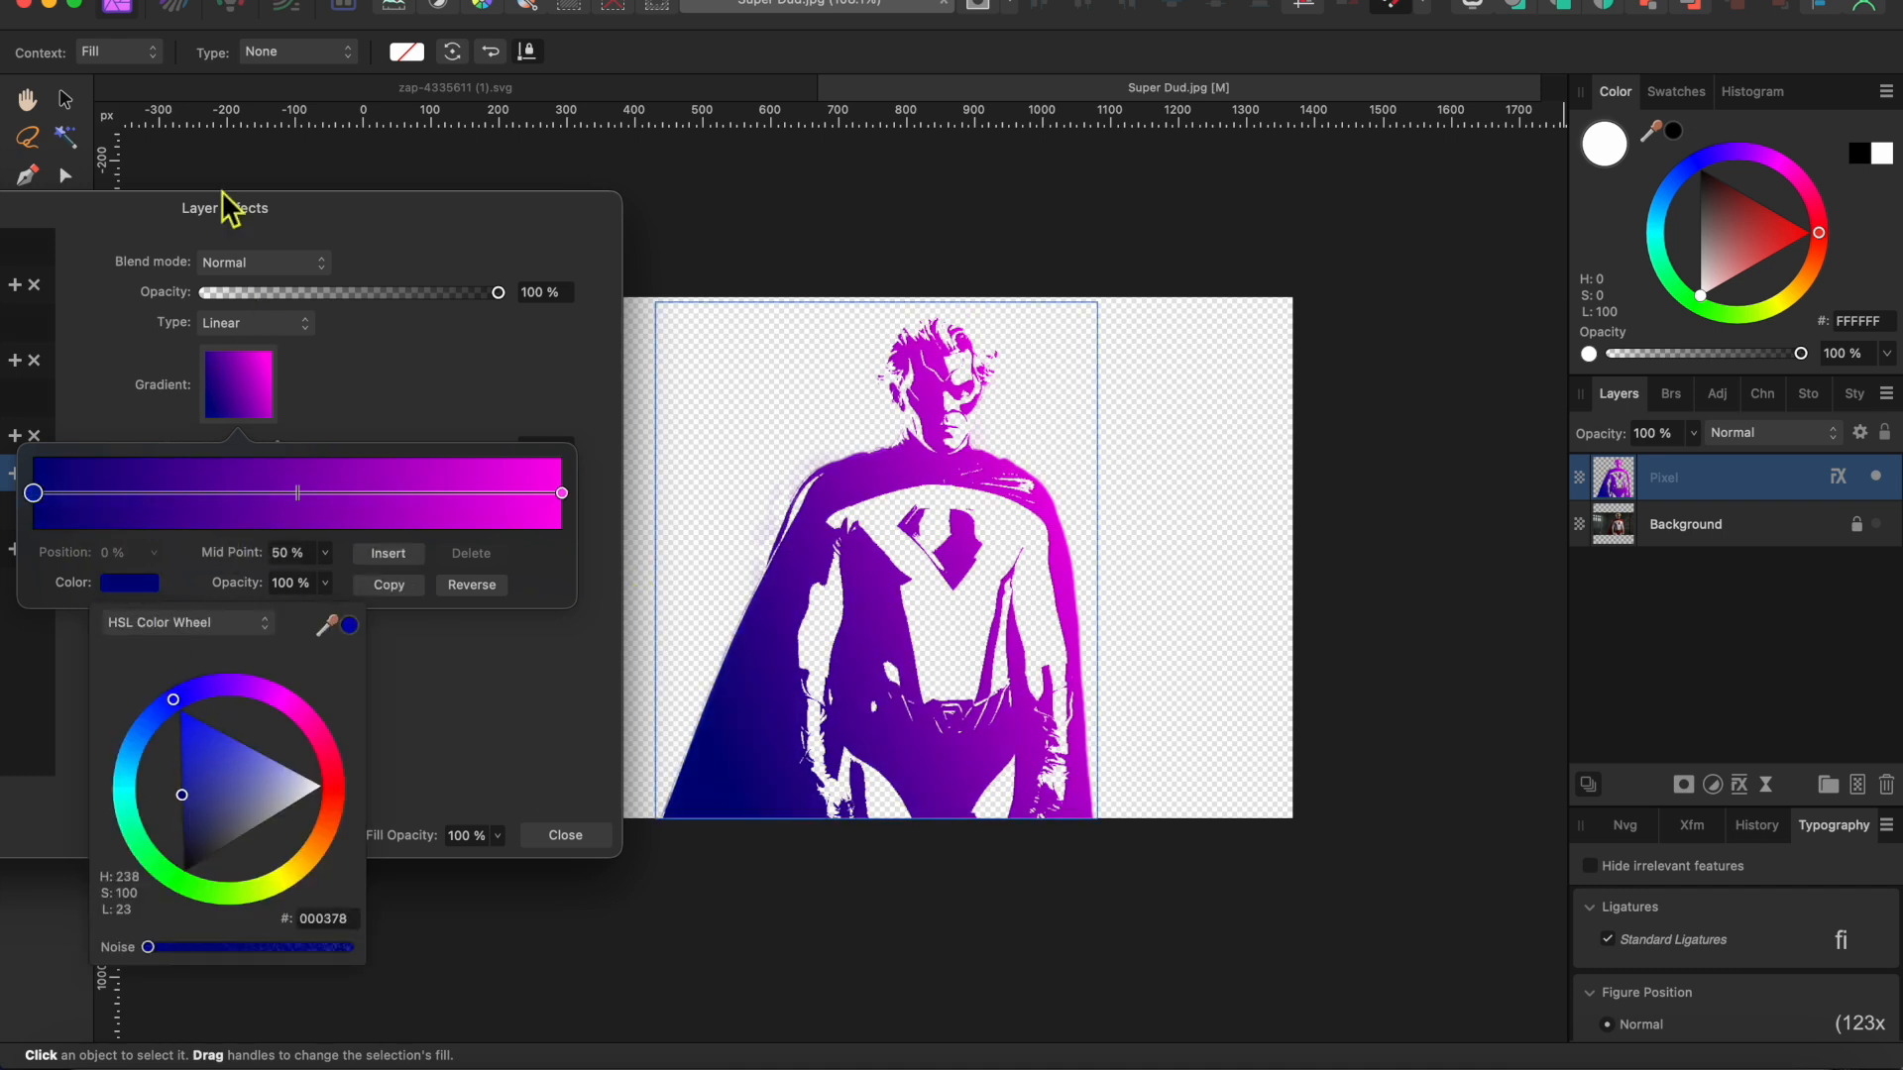
click(480, 766)
click(573, 835)
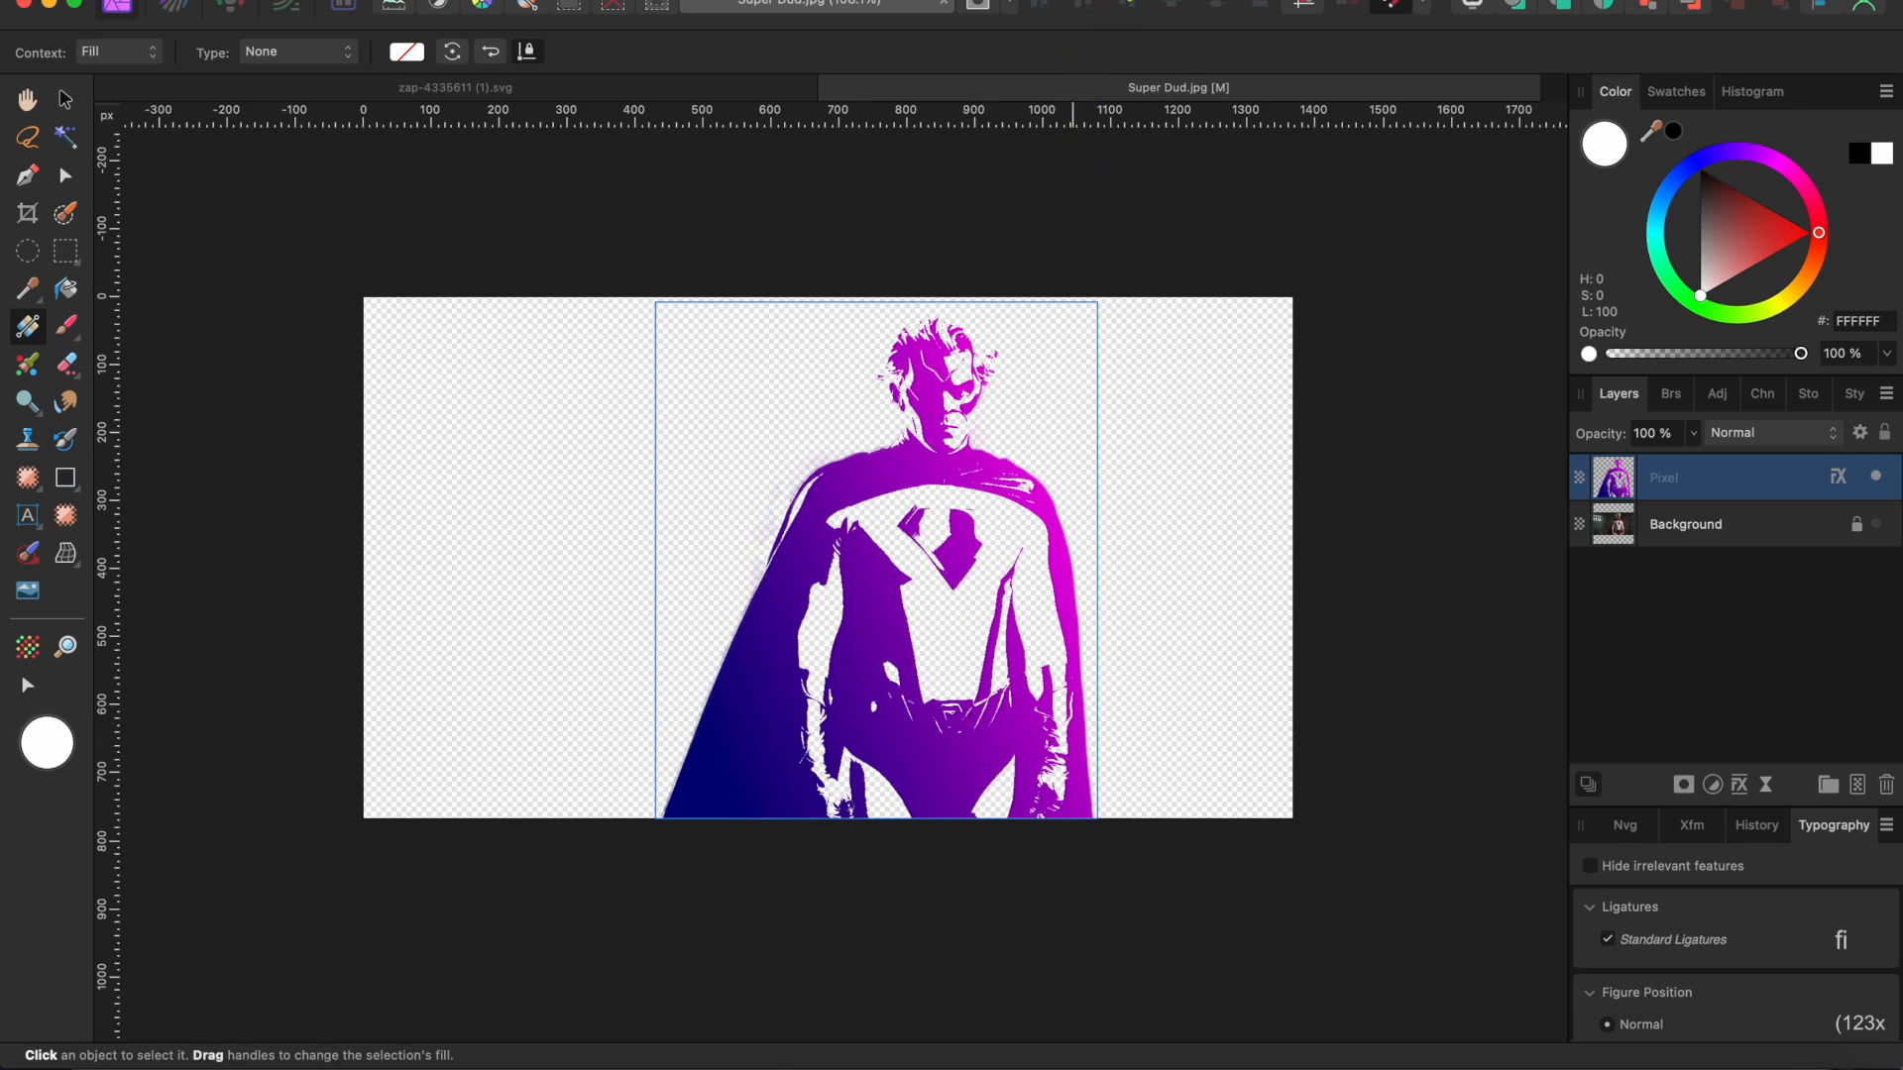
Step: Look up the Halftone Tool among the customizable tools and close the customization
click(1076, 1)
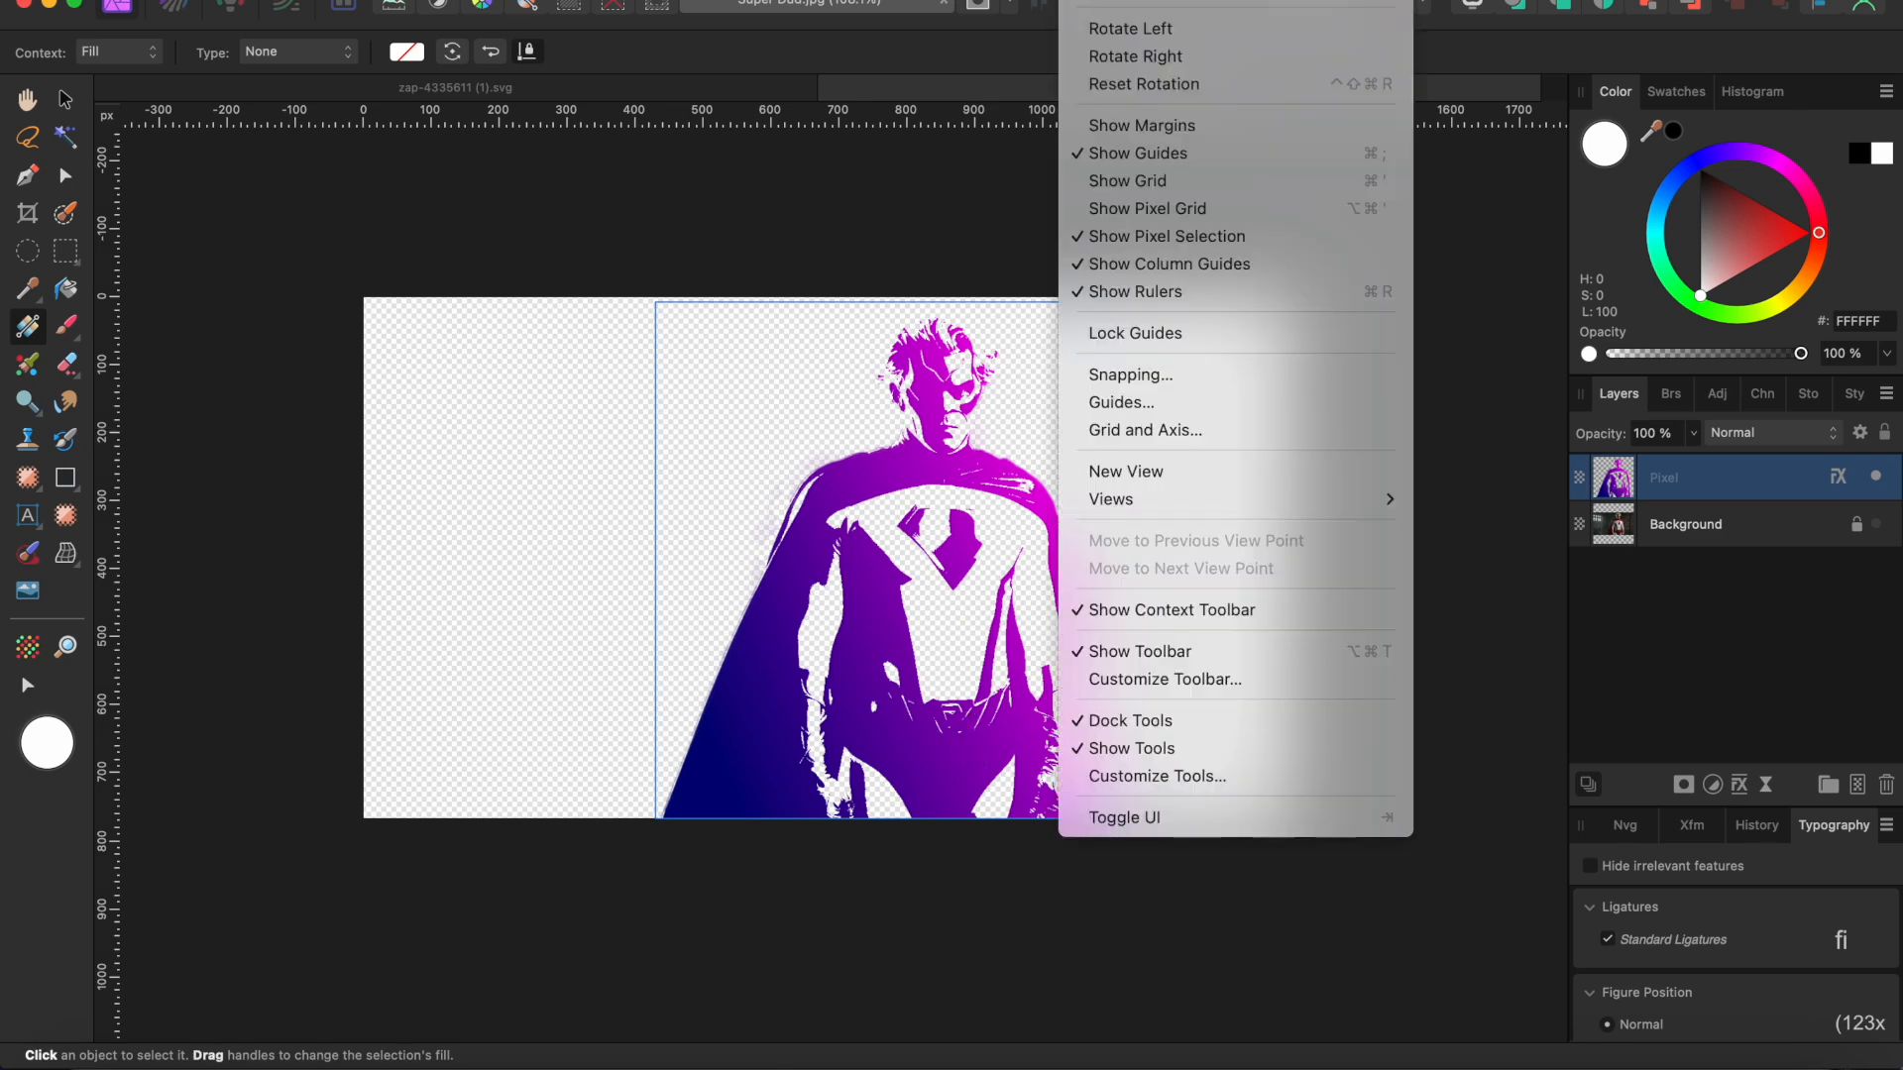
click(1153, 775)
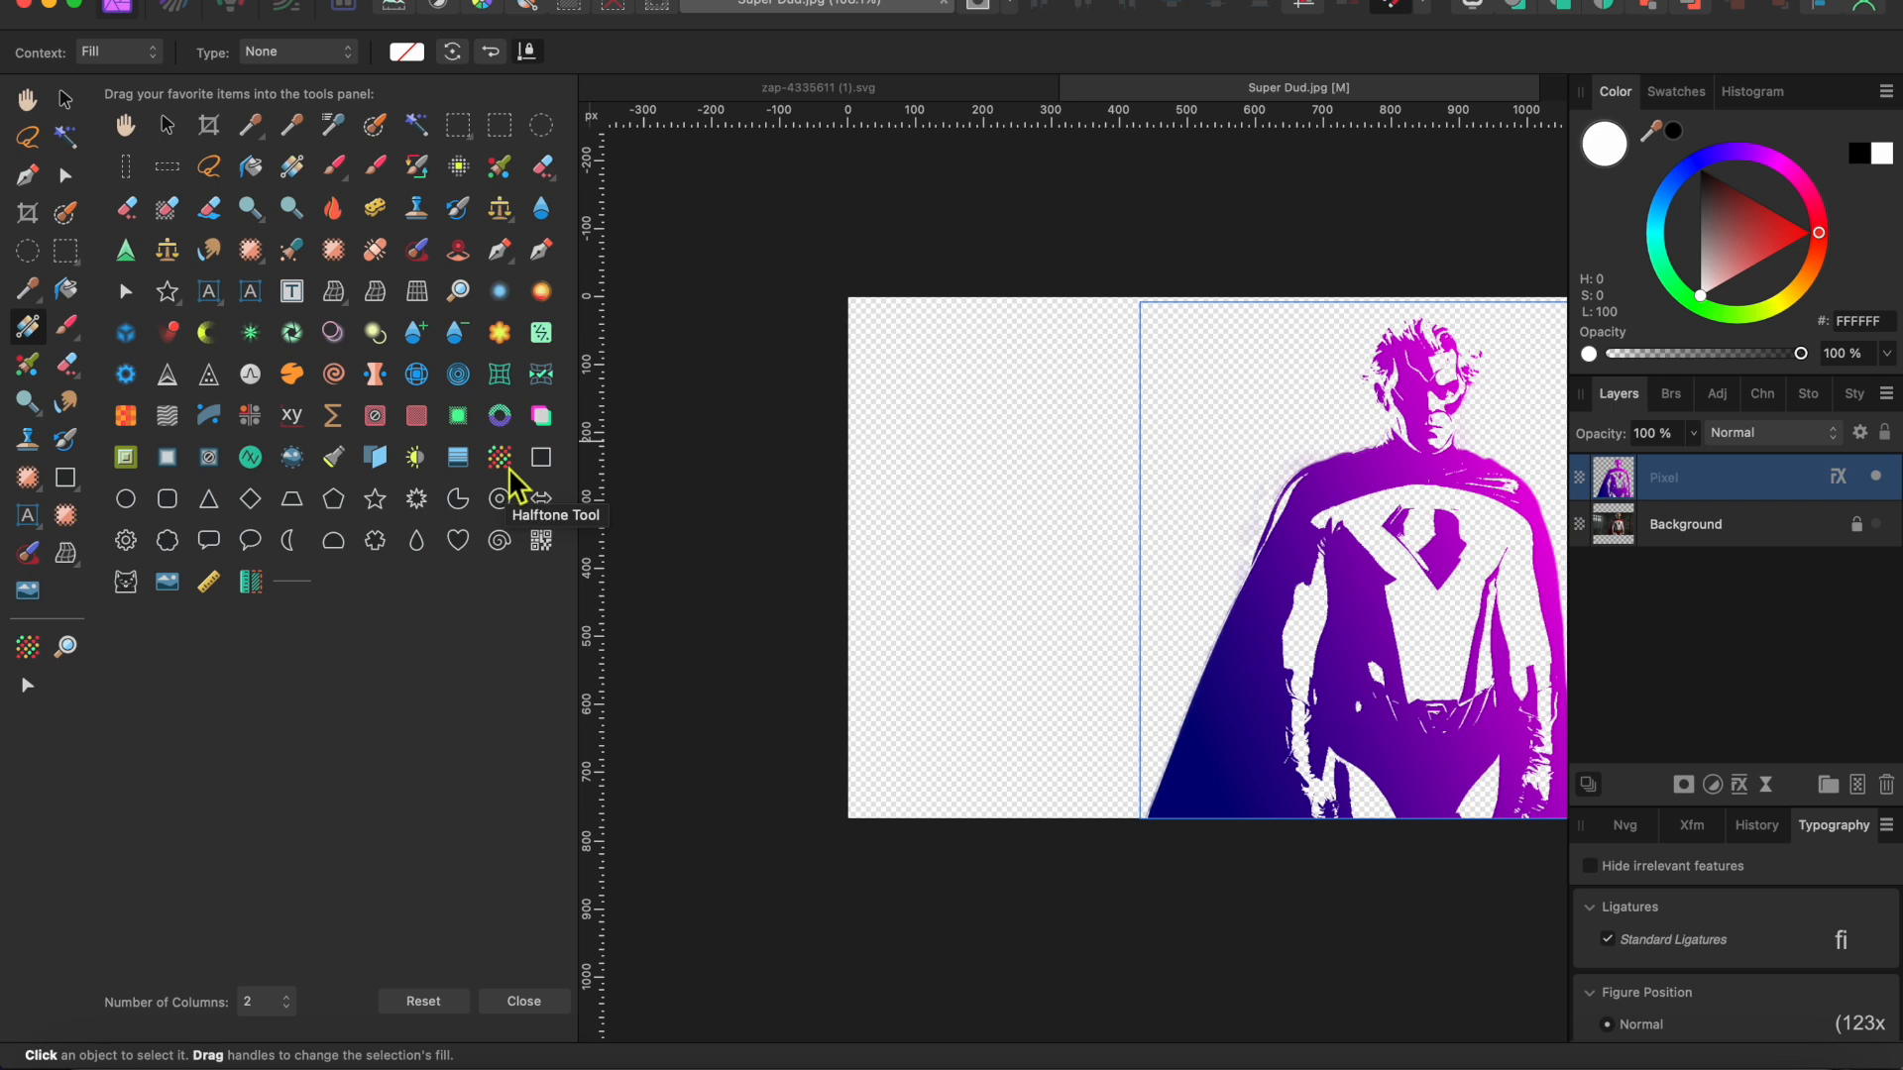
drag(510, 473, 442, 505)
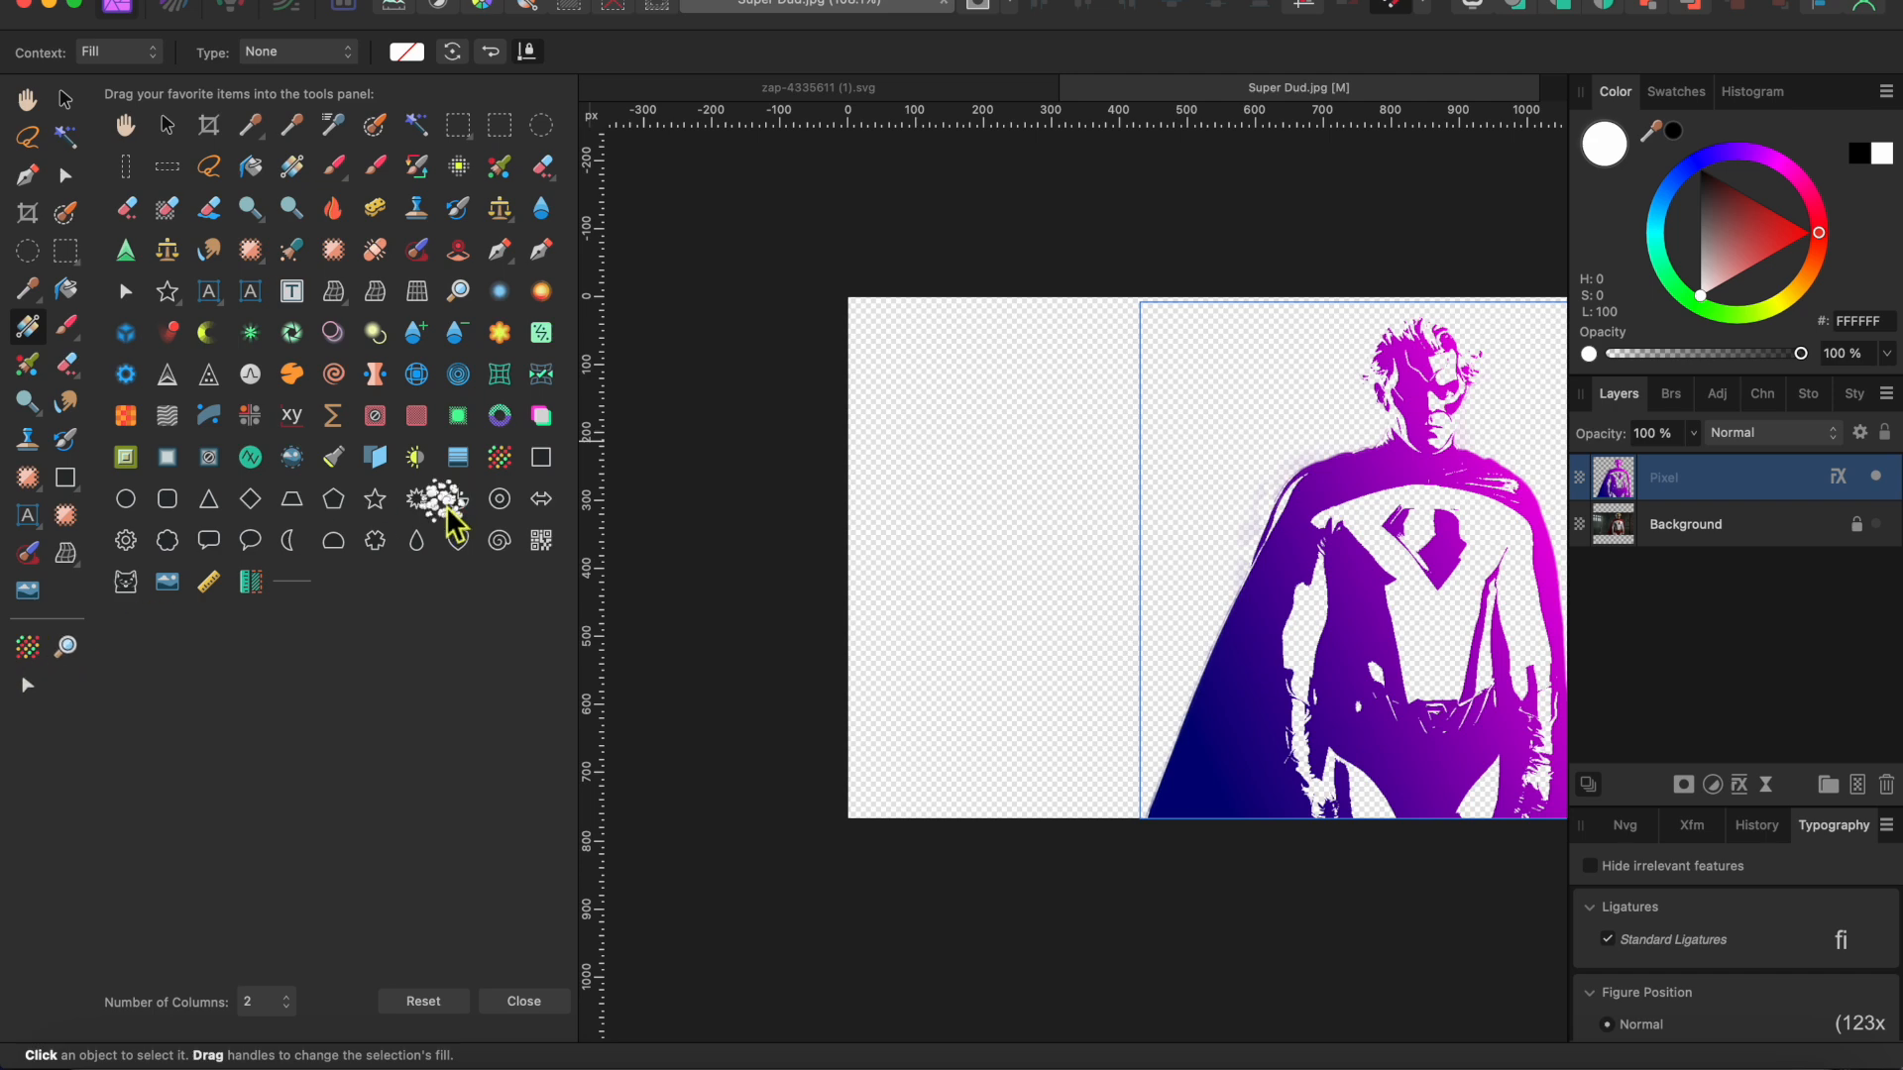
click(524, 1002)
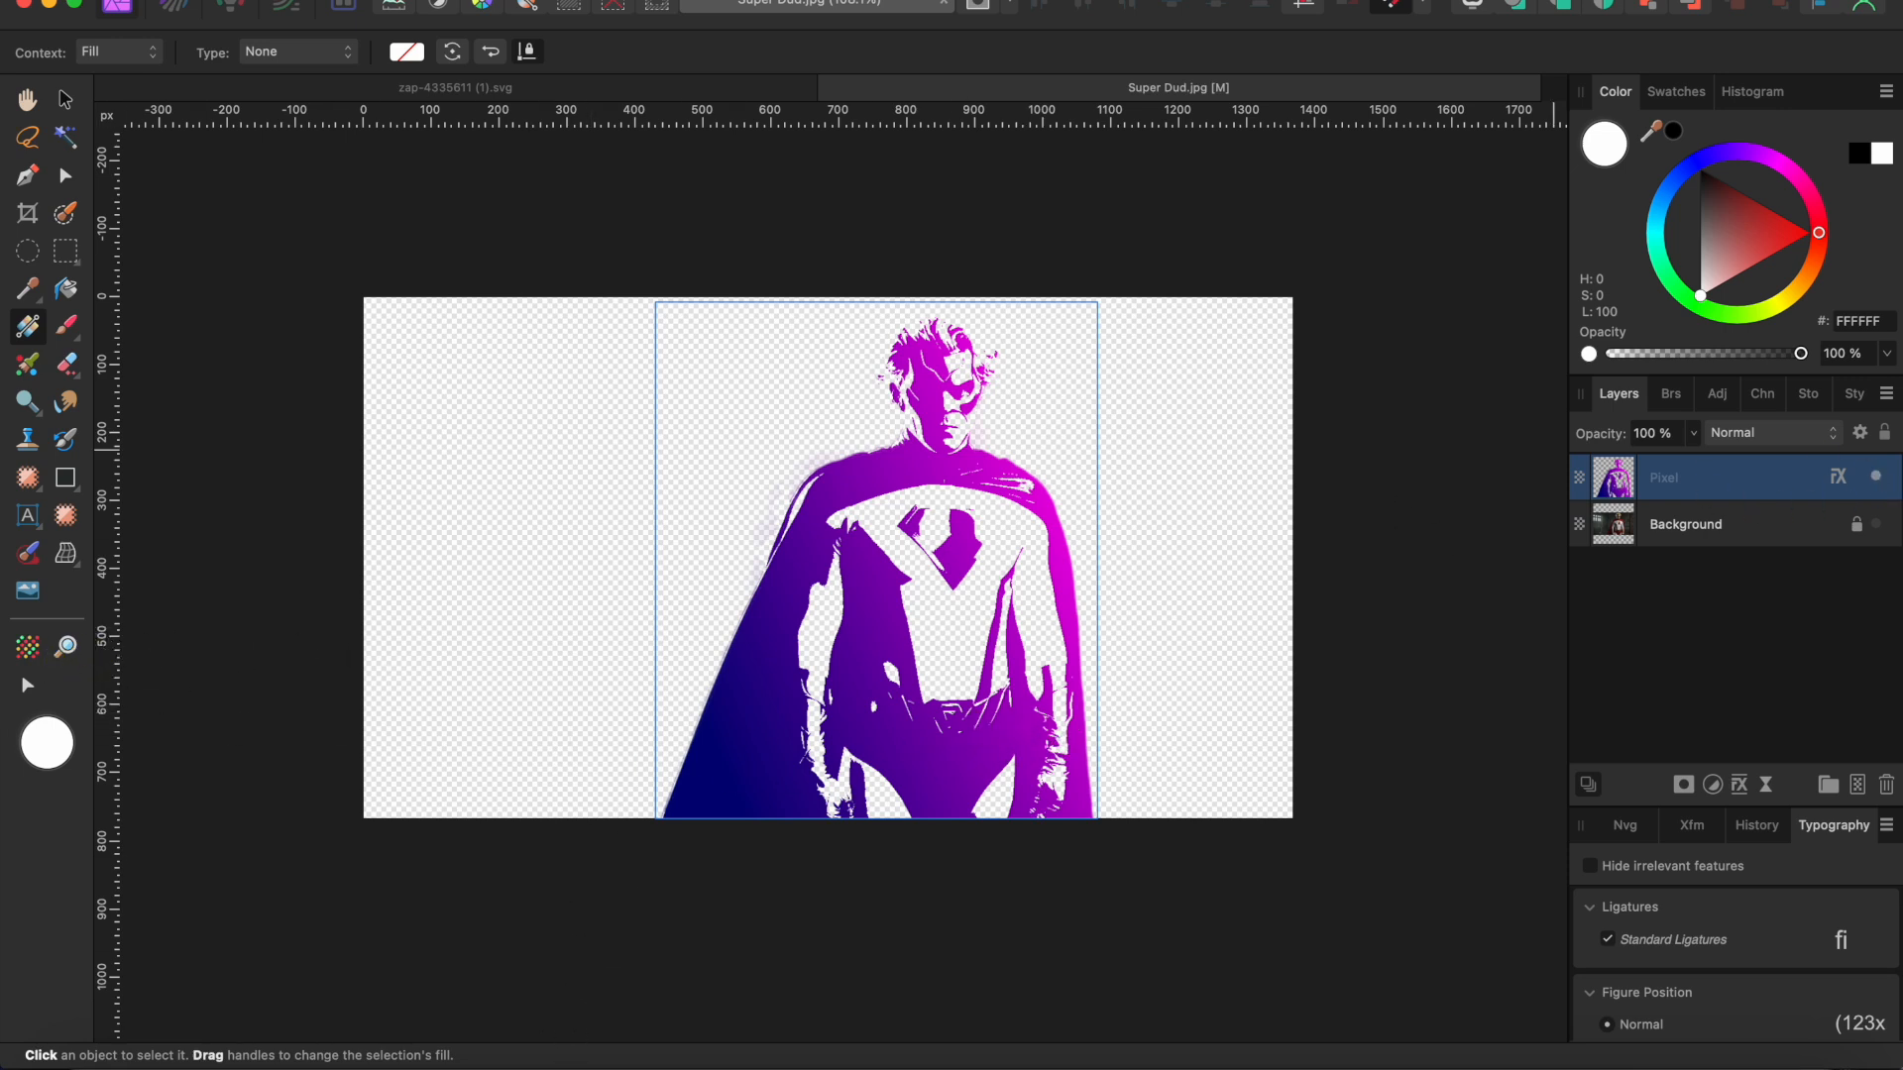
Step: Rasterize the gradient Pixel layer without preserving its layer effects
right_click(1780, 496)
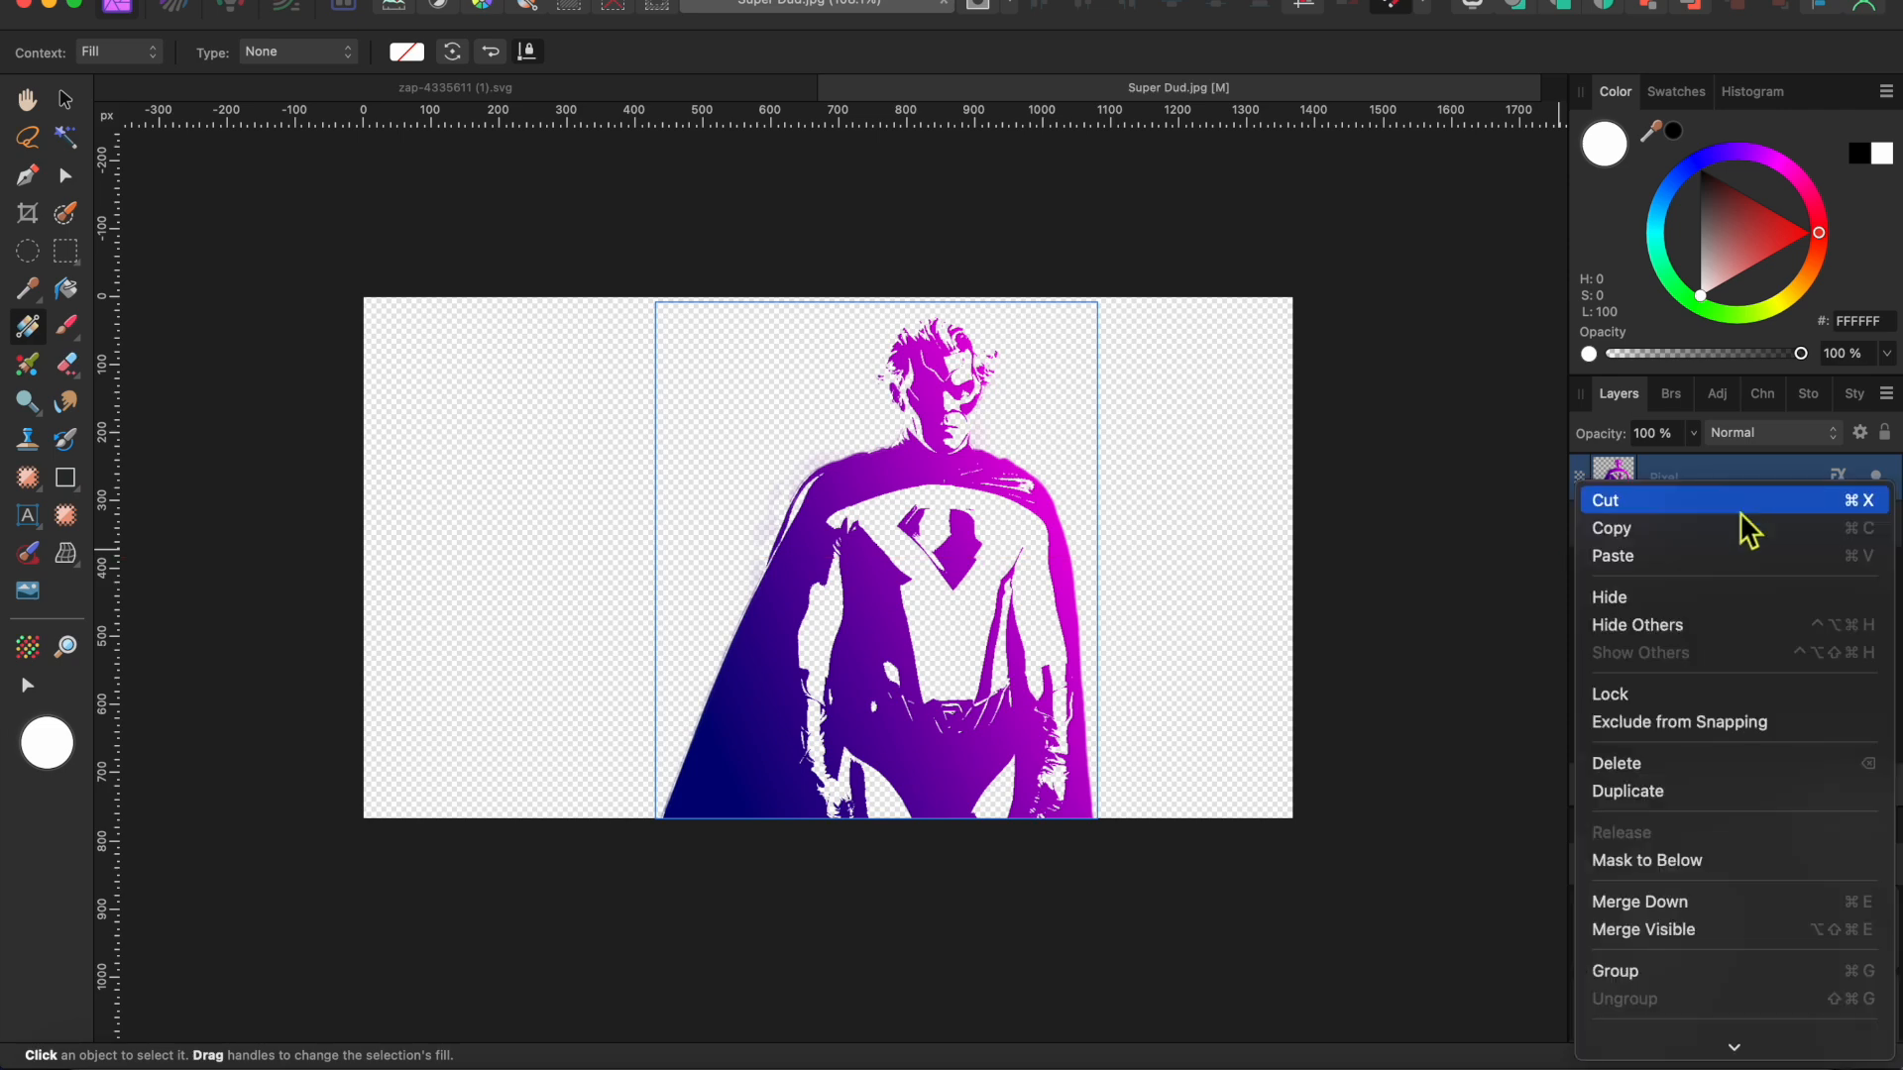
scroll(1687, 840, down, 3)
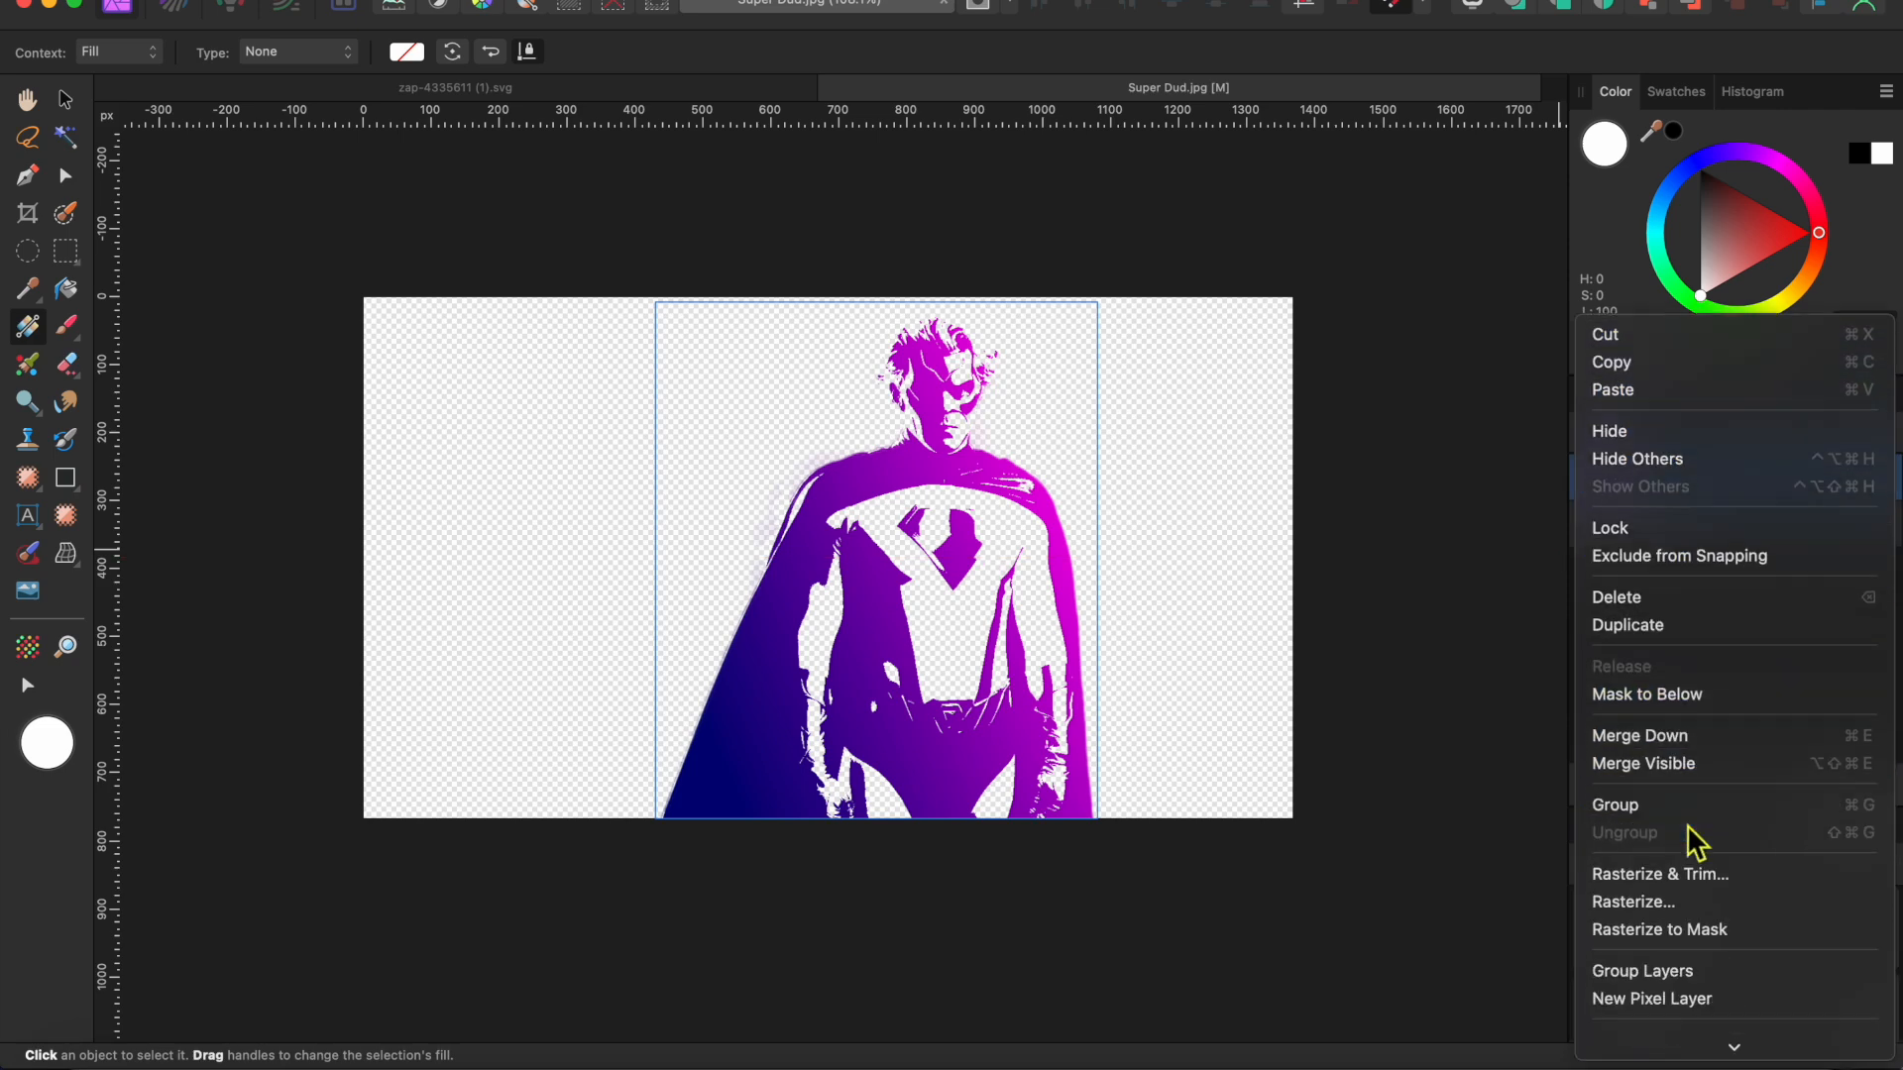
click(1634, 904)
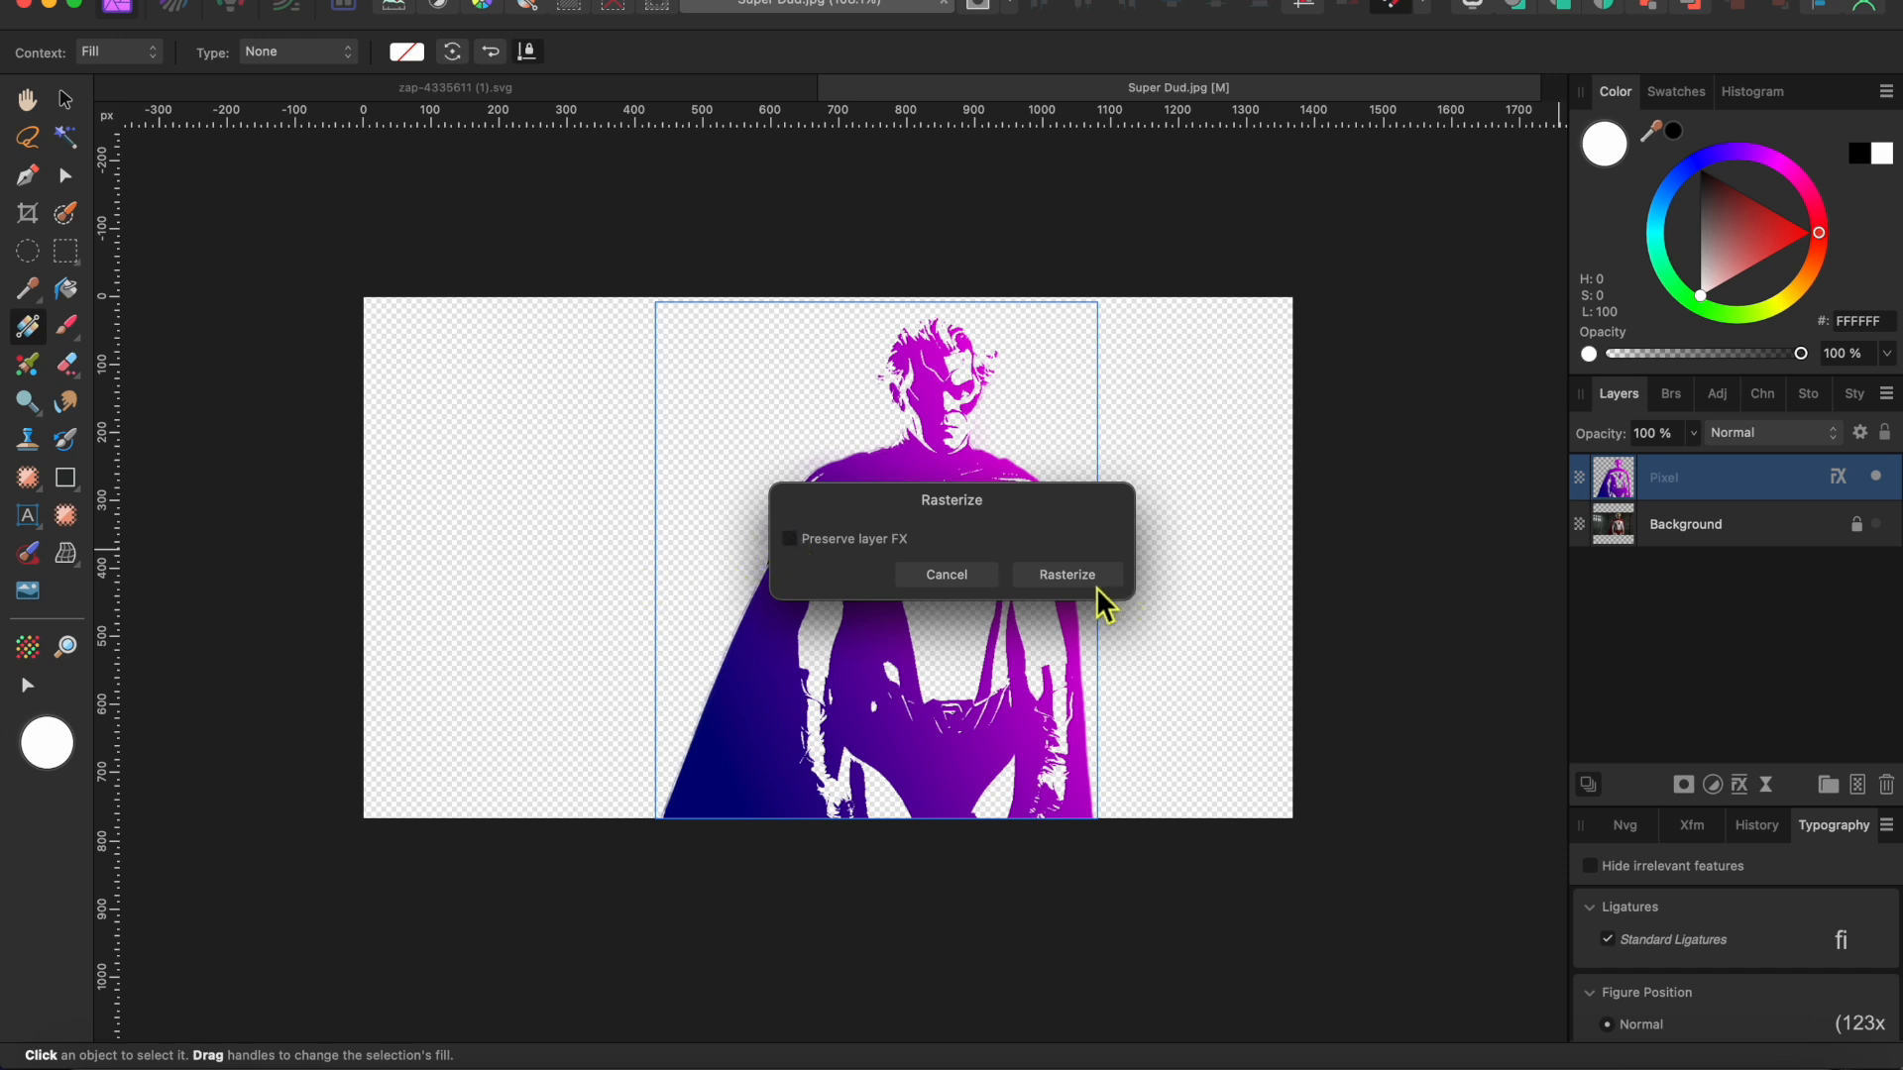
click(1068, 575)
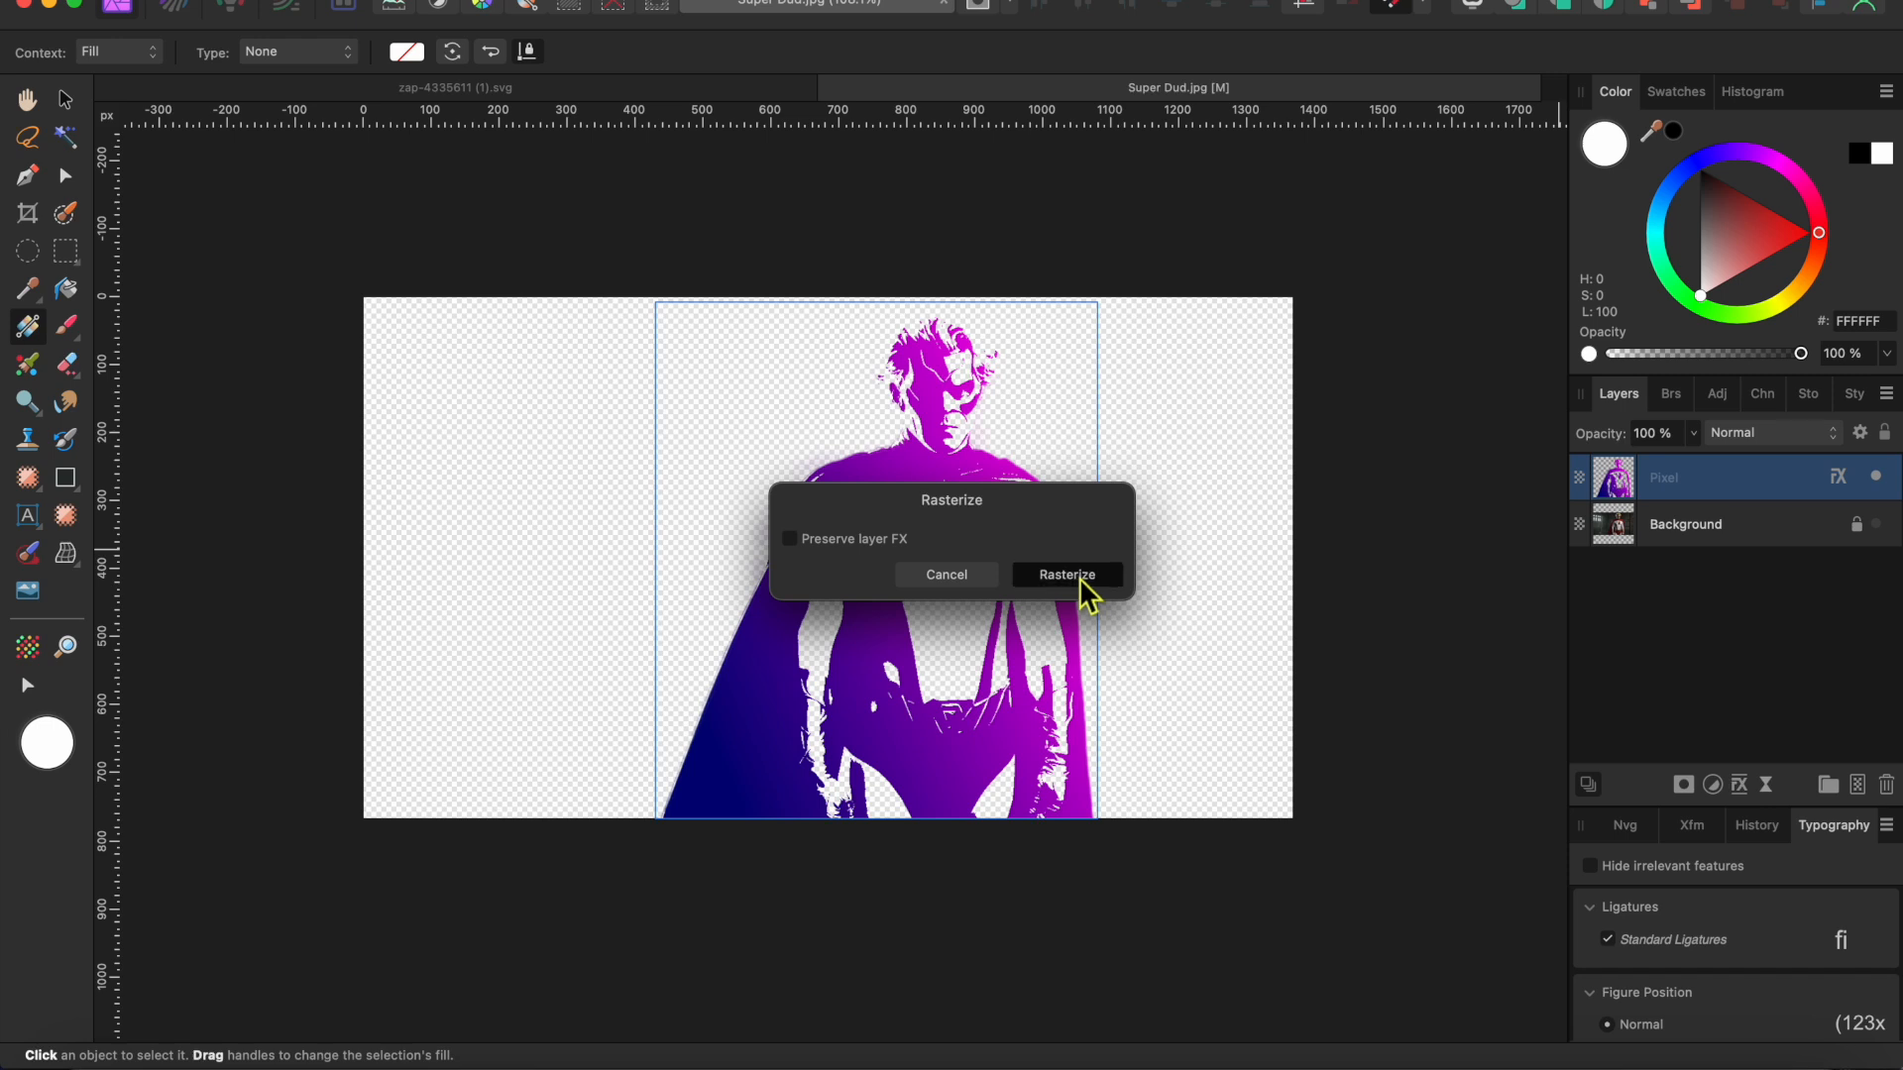
Step: Apply a monochrome cosine Halftone to the superhero with cell size about 14.7, contrast about 80 and a 45° screen angle
click(28, 647)
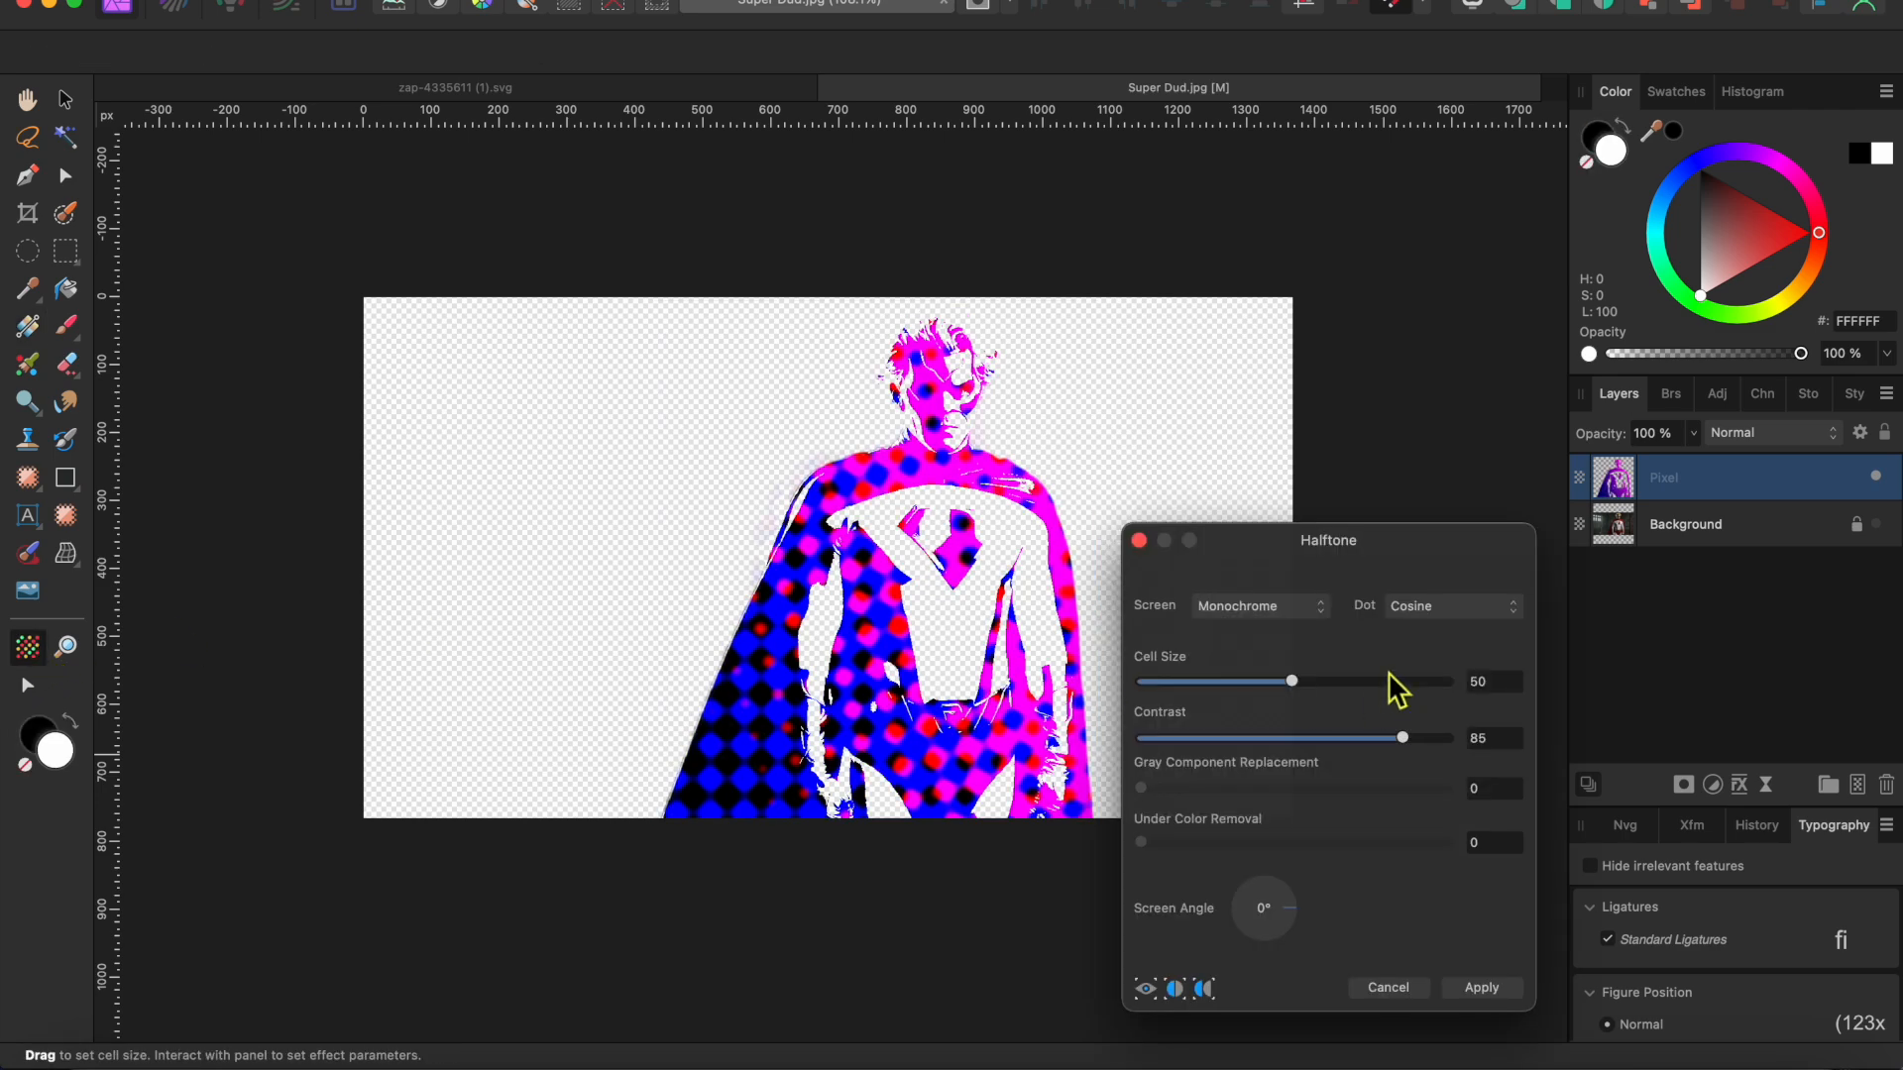
drag(1301, 688, 1201, 700)
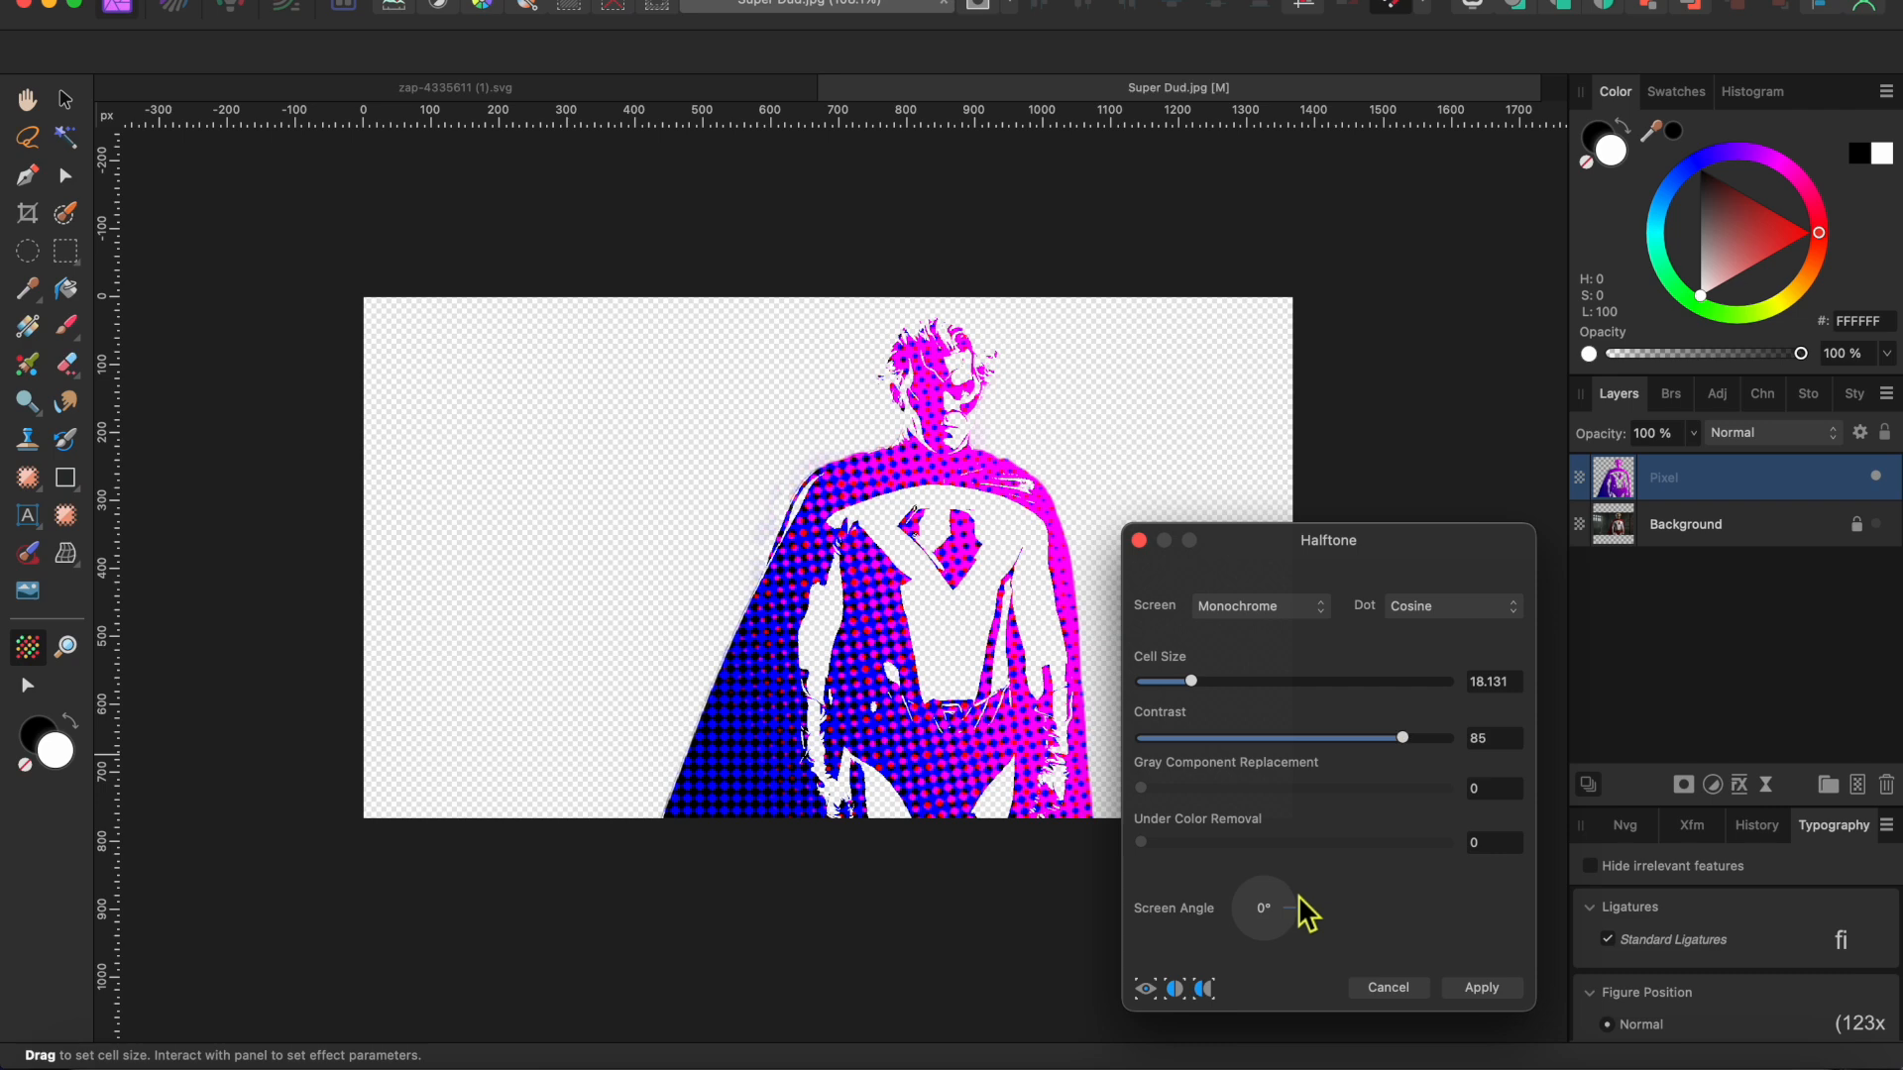
drag(1287, 898, 1290, 898)
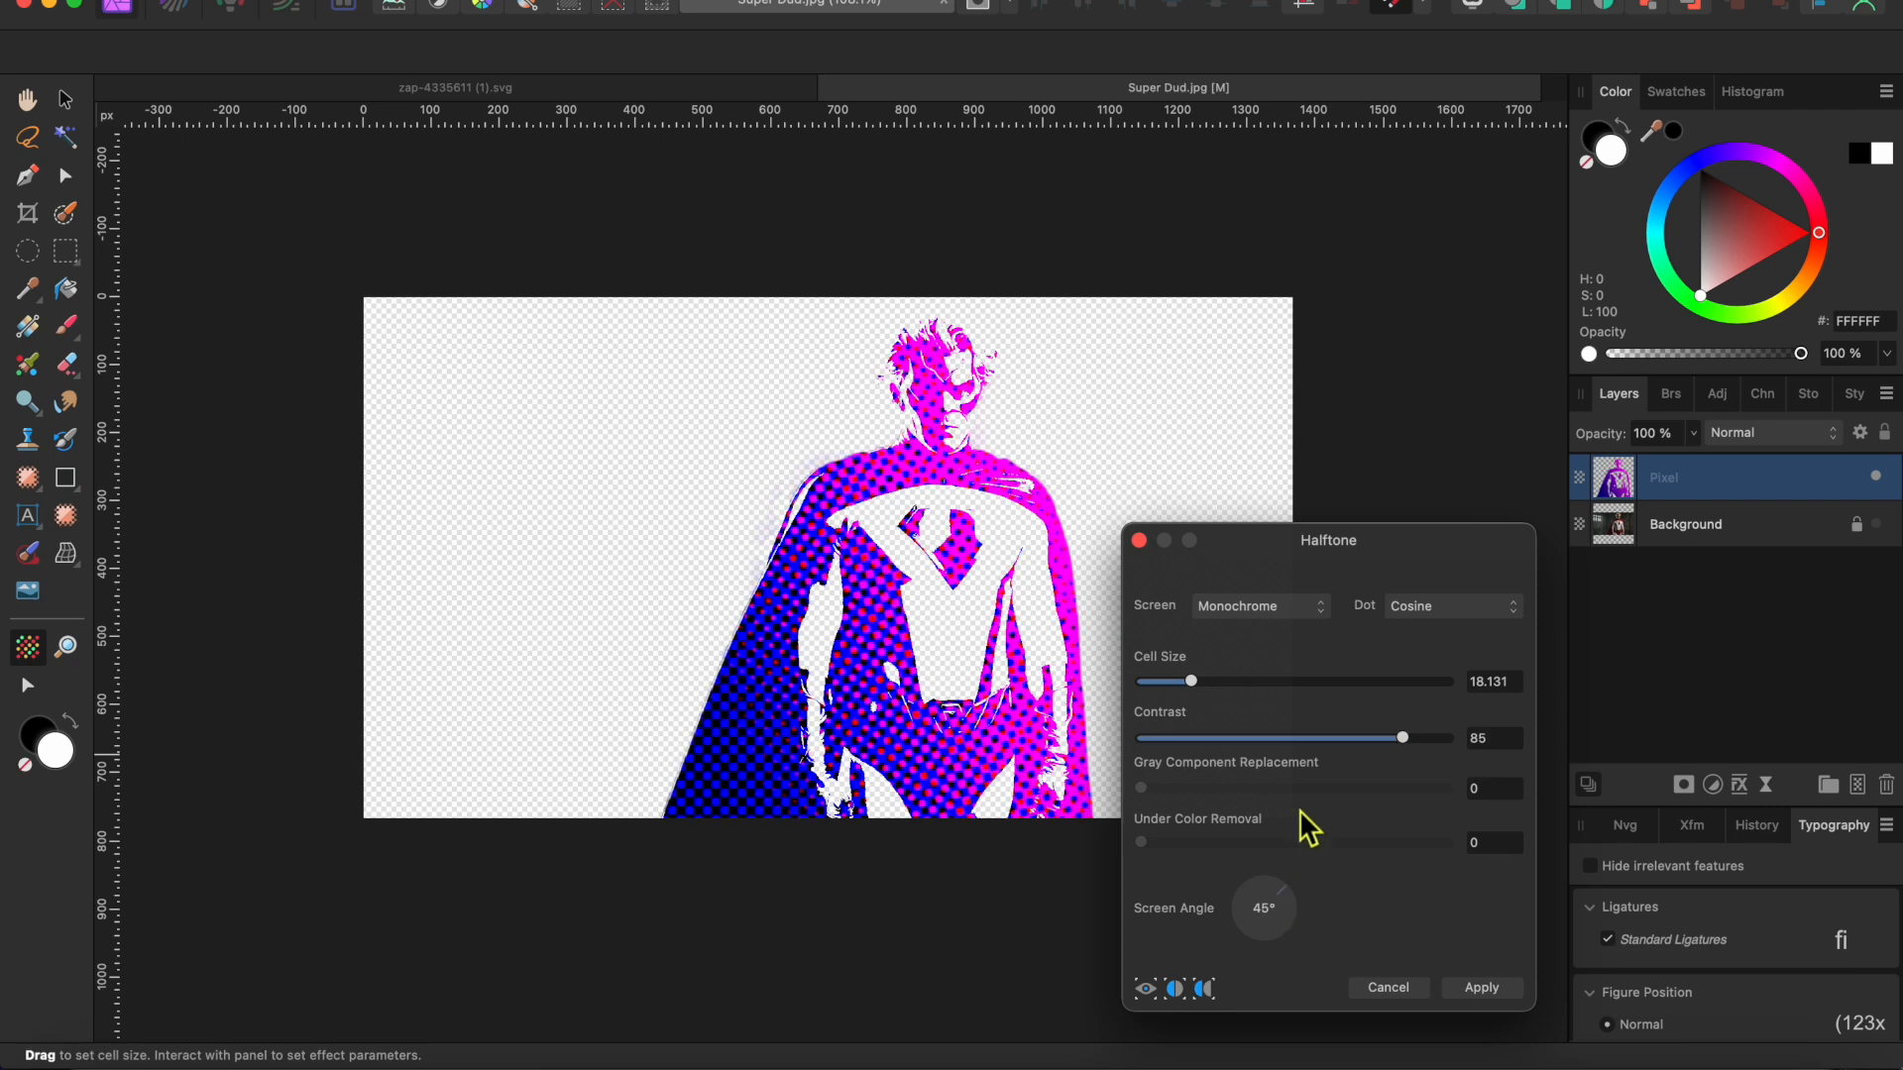
drag(1194, 689, 1180, 691)
mouse_move(1411, 746)
mouse_down()
mouse_move(1295, 761)
mouse_move(1393, 748)
mouse_up()
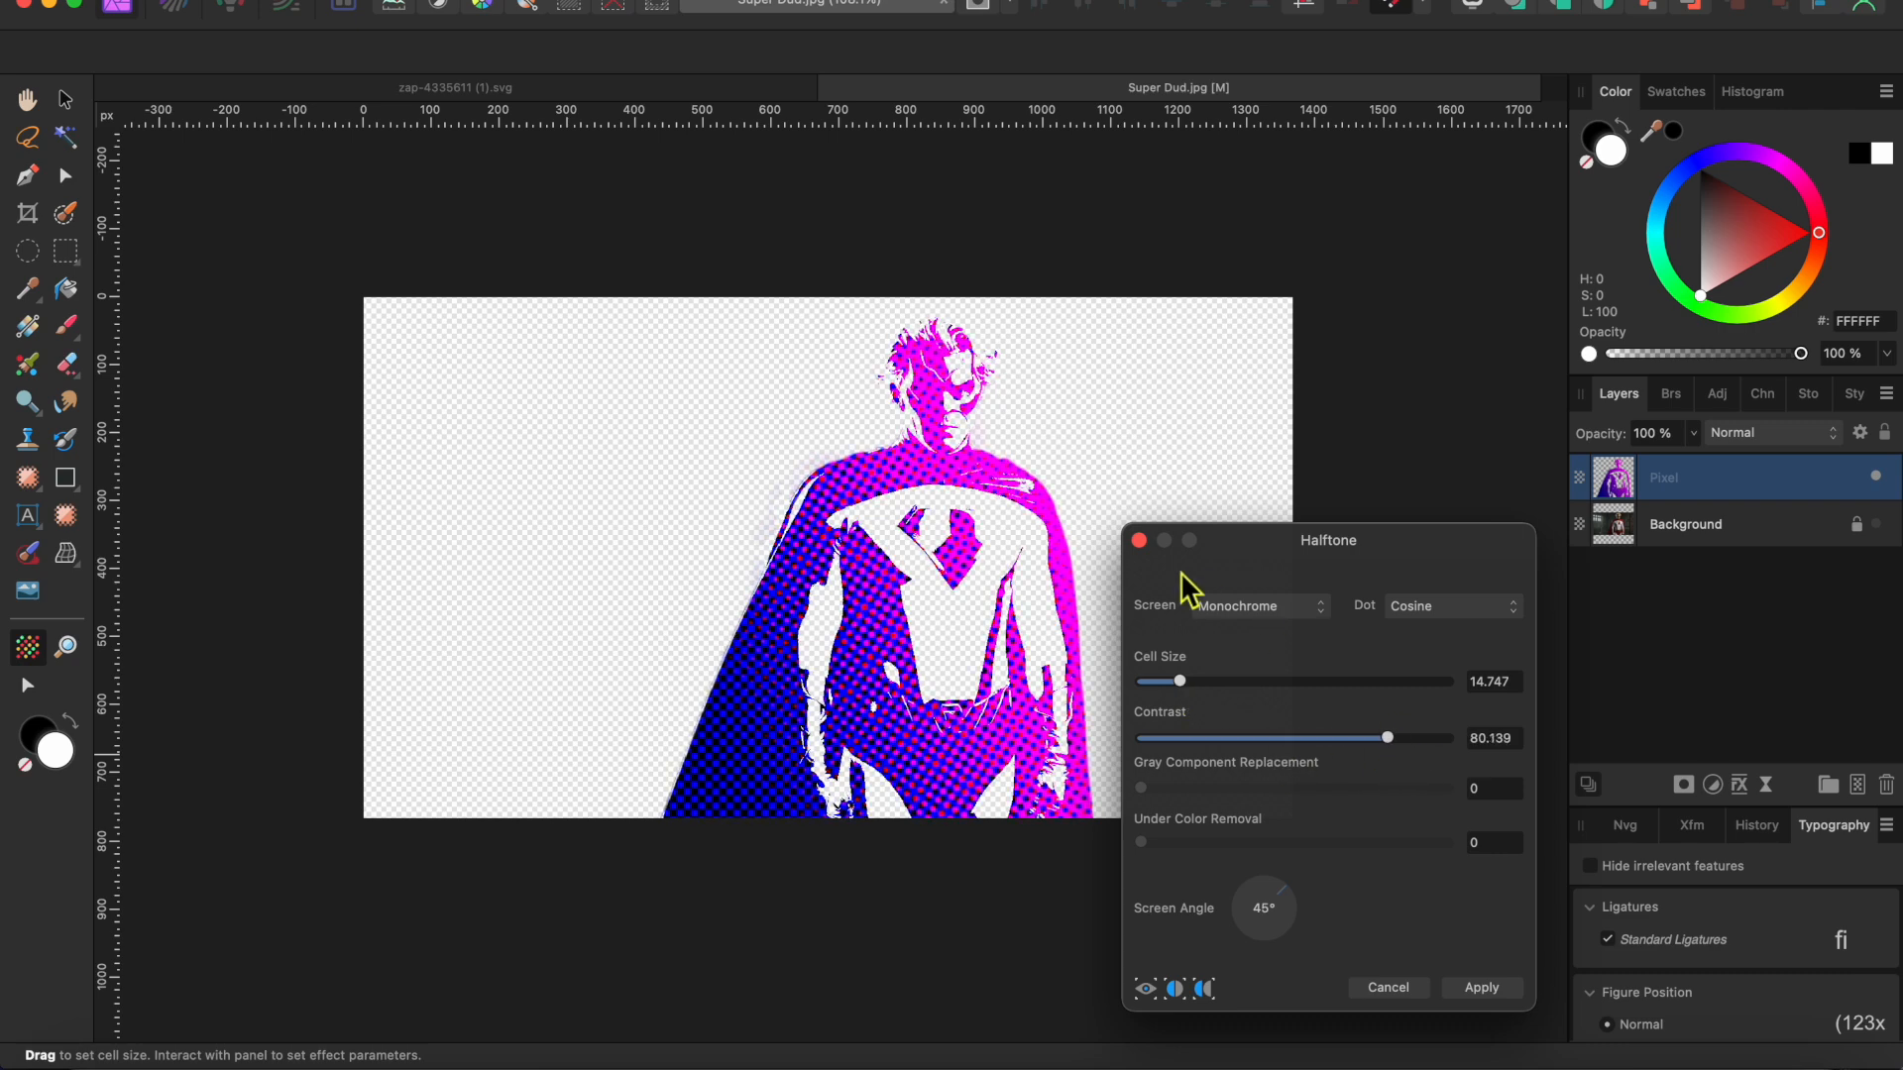
click(1482, 988)
Step: Add an empty pixel layer beneath the halftone figure and set the Paint Brush colour to yellow FFEF00
scroll(943, 694, up, 3)
scroll(936, 675, up, 2)
scroll(936, 675, left, 3)
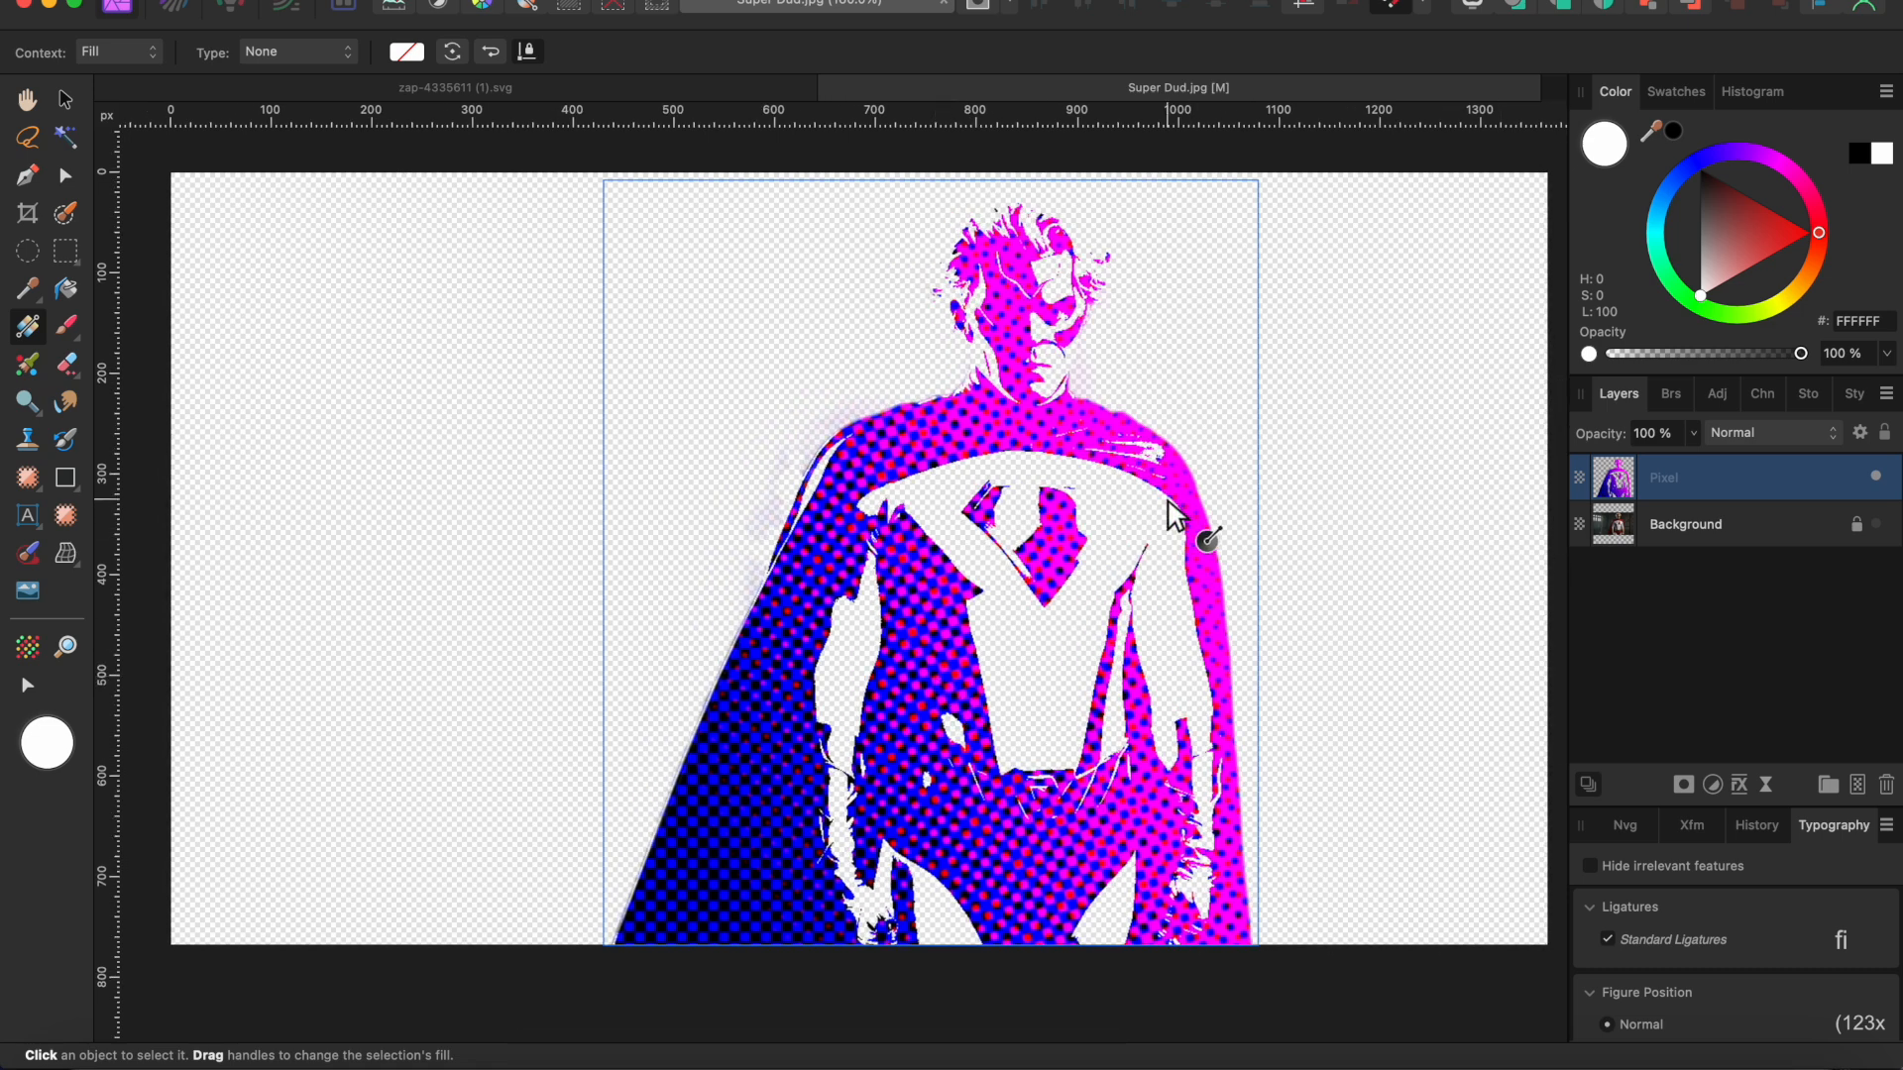
click(1857, 785)
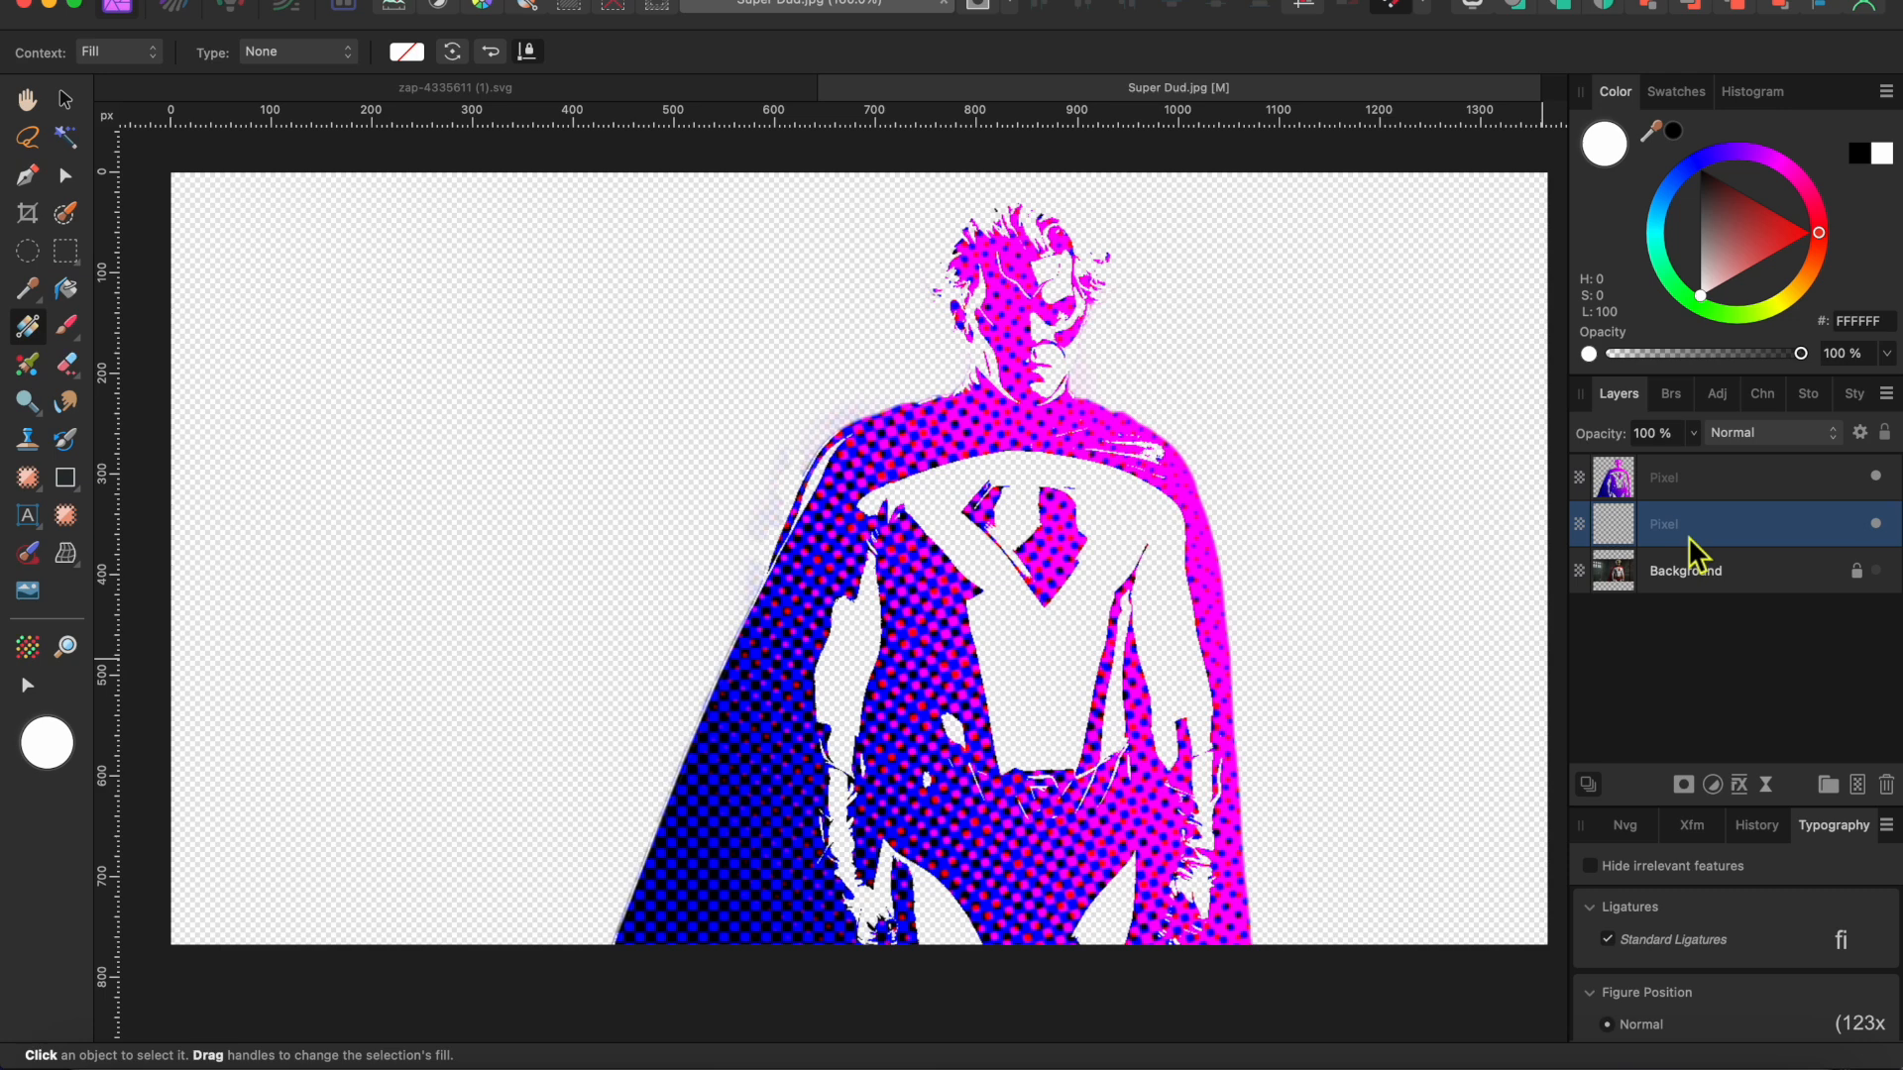
click(68, 329)
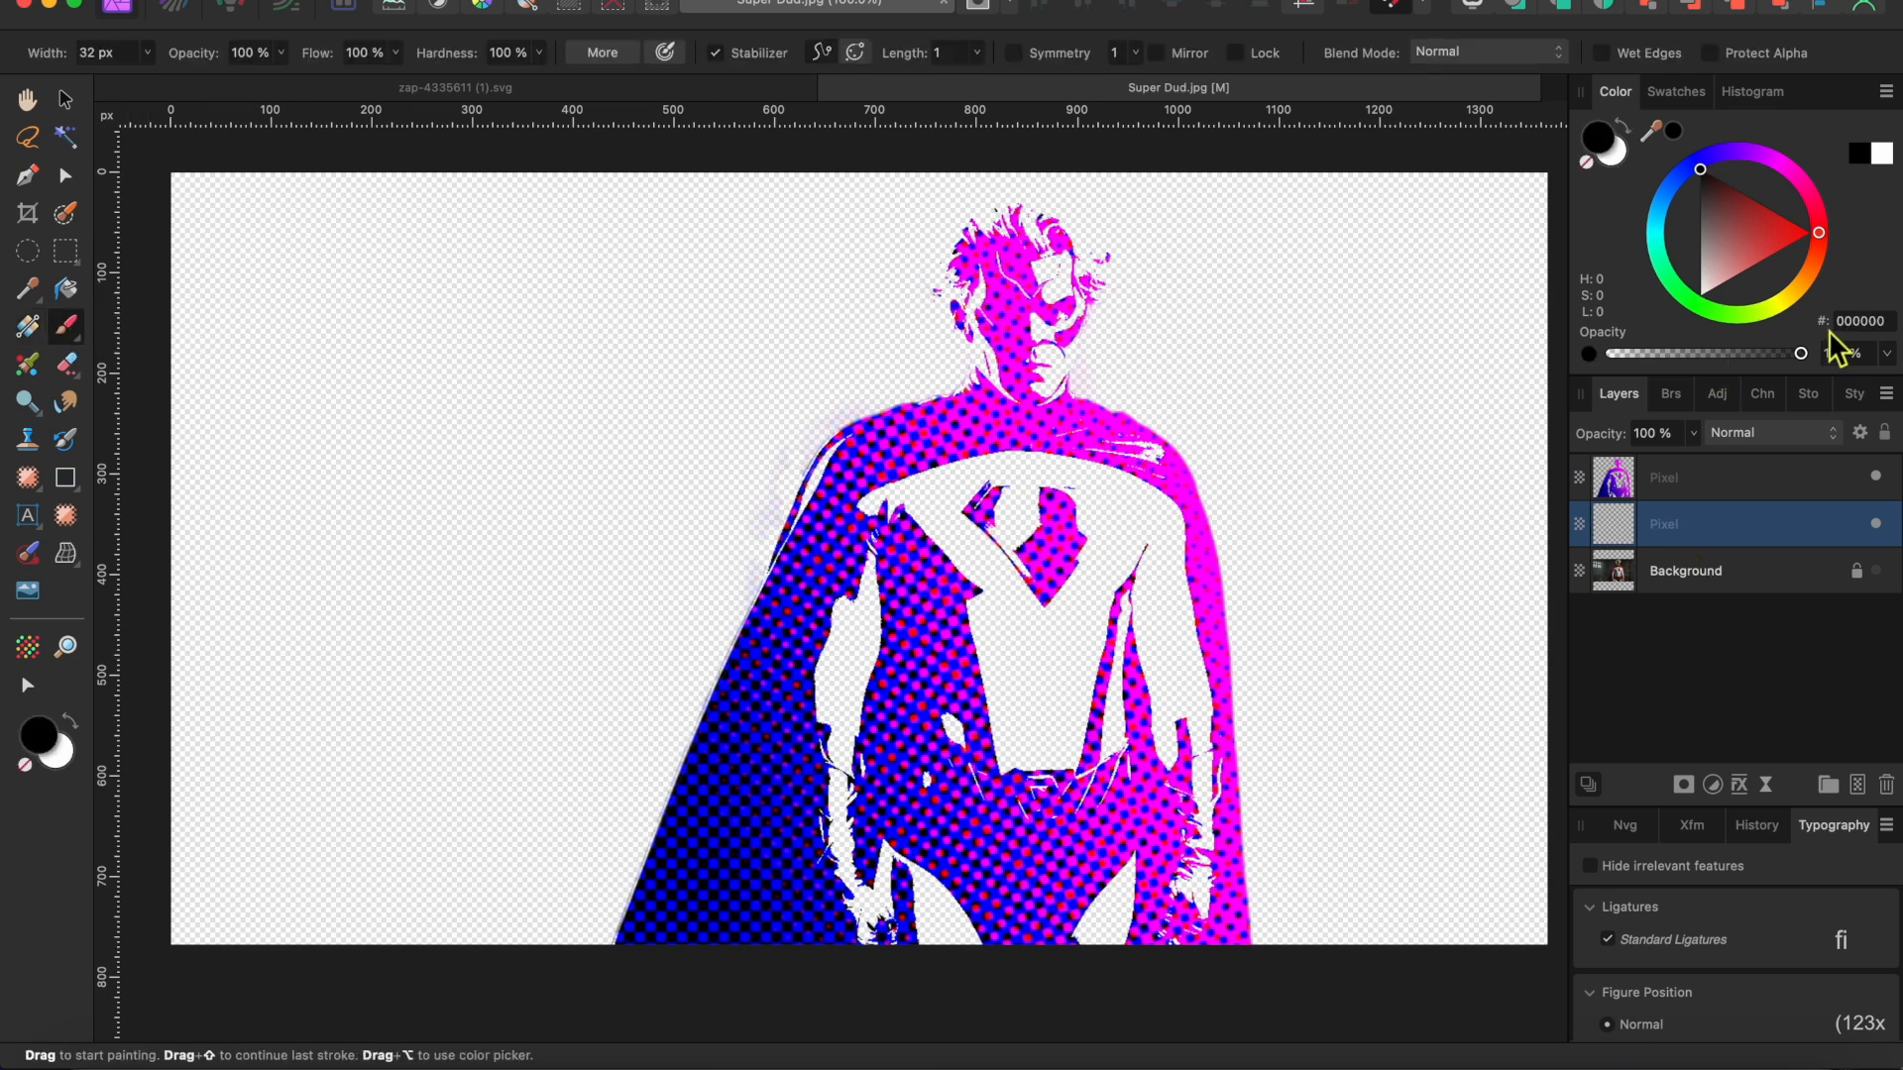
click(1784, 301)
drag(1021, 583, 1027, 590)
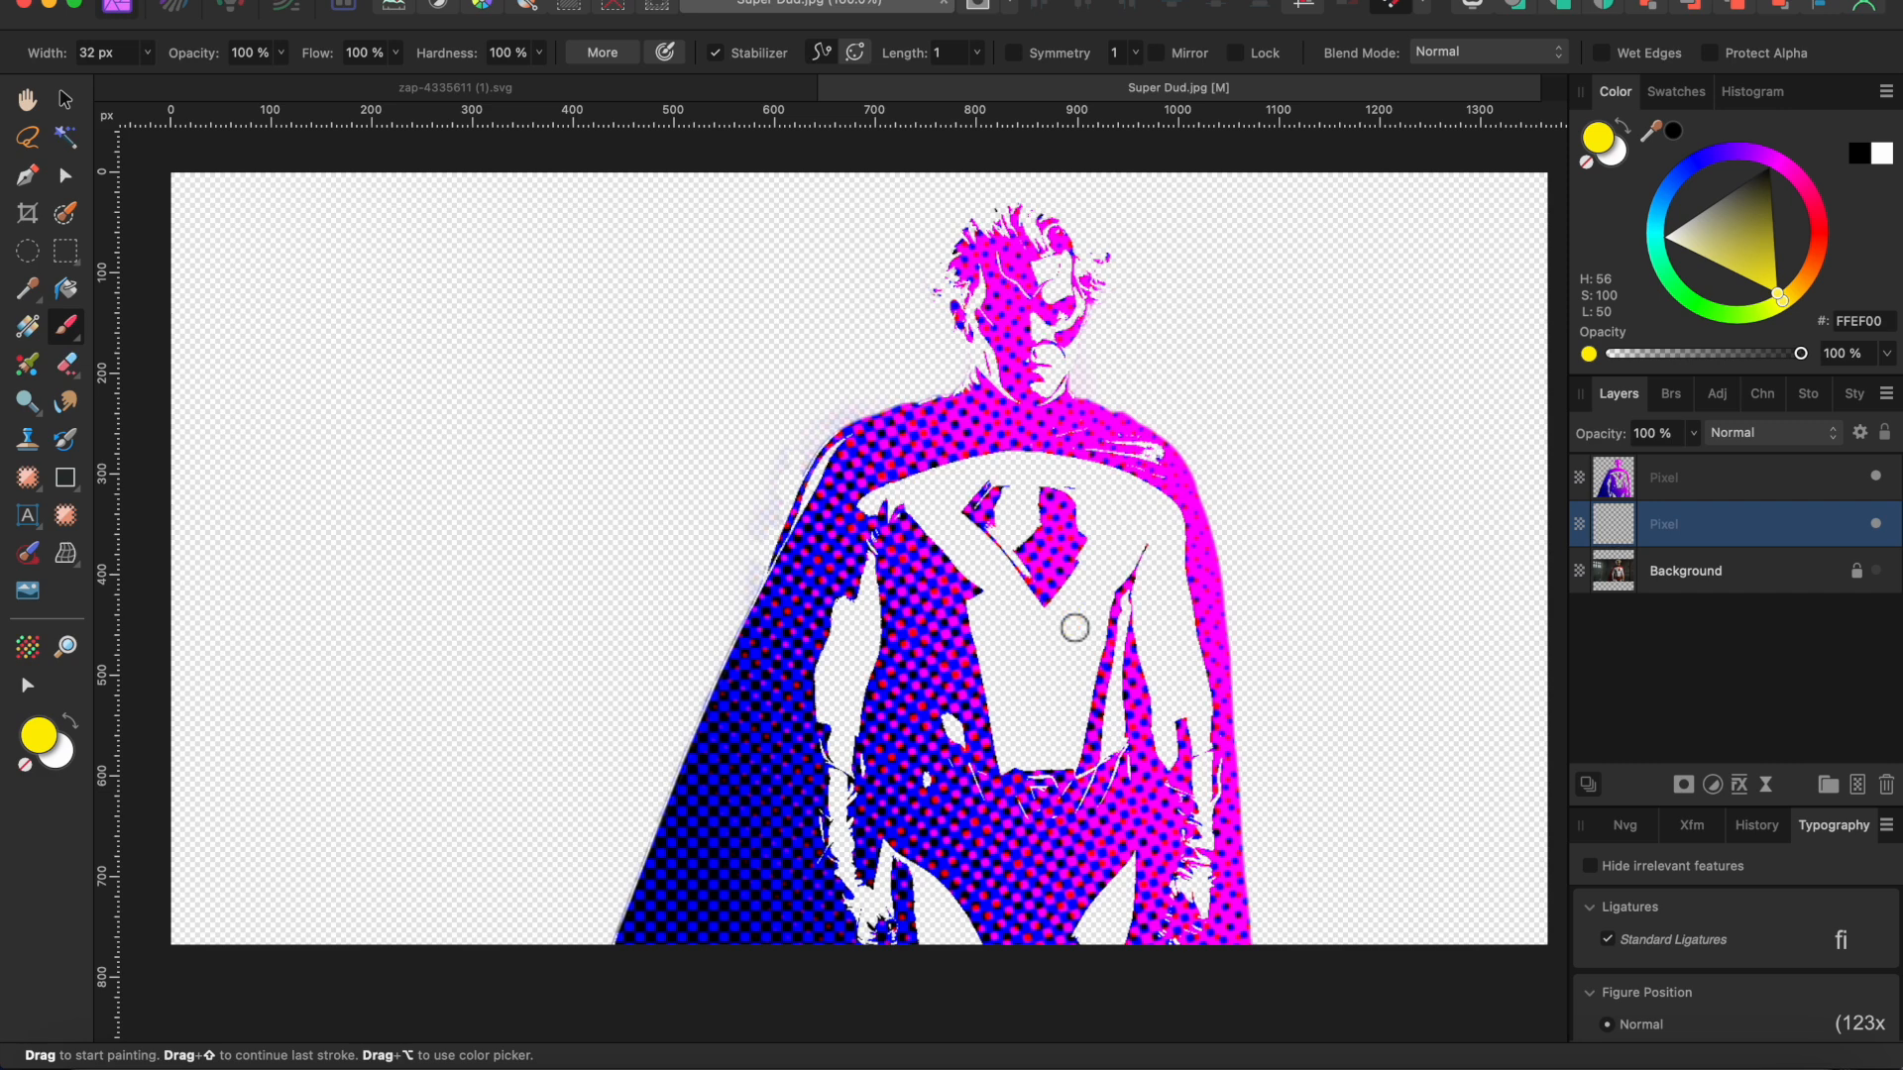
Step: Paint yellow behind the superhero's torso, arms and legs on the lower layer, undoing strokes that stray outside the figure
drag(1074, 628, 1082, 627)
mouse_move(980, 684)
mouse_down()
mouse_move(1008, 743)
mouse_move(1049, 755)
mouse_up()
mouse_move(853, 713)
mouse_down()
mouse_move(829, 614)
mouse_move(848, 909)
mouse_move(909, 926)
mouse_move(964, 978)
mouse_move(1078, 900)
mouse_move(1228, 899)
mouse_move(1216, 919)
mouse_move(1201, 806)
mouse_up()
key(super+z)
key(bracketright)
key(bracketright)
key(bracketright)
mouse_move(1133, 743)
mouse_down()
mouse_move(1200, 799)
mouse_move(1140, 495)
mouse_up()
drag(836, 536, 832, 489)
key(super+z)
scroll(818, 495, up, 5)
drag(1001, 538, 1173, 485)
drag(885, 426, 778, 684)
scroll(984, 655, down, 4)
key(super+z)
Step: Resize the brush to about 63 px and paint yellow into the remaining empty areas of the superhero's body
key(bracketleft)
key(bracketleft)
key(bracketleft)
key(bracketleft)
key(bracketleft)
key(bracketleft)
key(bracketleft)
key(bracketleft)
key(bracketleft)
key(bracketleft)
scroll(981, 680, right, 5)
key(bracketright)
key(bracketright)
key(bracketright)
key(bracketright)
key(bracketright)
key(bracketright)
key(bracketright)
key(bracketright)
key(bracketright)
mouse_move(877, 486)
mouse_down()
mouse_move(719, 766)
mouse_move(883, 604)
mouse_up()
mouse_move(882, 604)
mouse_down()
mouse_move(966, 456)
mouse_move(921, 426)
mouse_up()
Step: Paint yellow behind the superhero's face, neck and hair
scroll(892, 436, up, 5)
mouse_move(609, 446)
mouse_down()
mouse_move(637, 506)
mouse_move(585, 496)
mouse_up()
mouse_move(723, 451)
mouse_down()
mouse_move(738, 283)
mouse_move(805, 238)
mouse_up()
mouse_move(561, 297)
mouse_down()
mouse_move(614, 384)
mouse_move(687, 269)
mouse_move(747, 253)
mouse_move(791, 312)
mouse_up()
scroll(619, 384, up, 3)
scroll(734, 531, down, 5)
scroll(781, 542, down, 3)
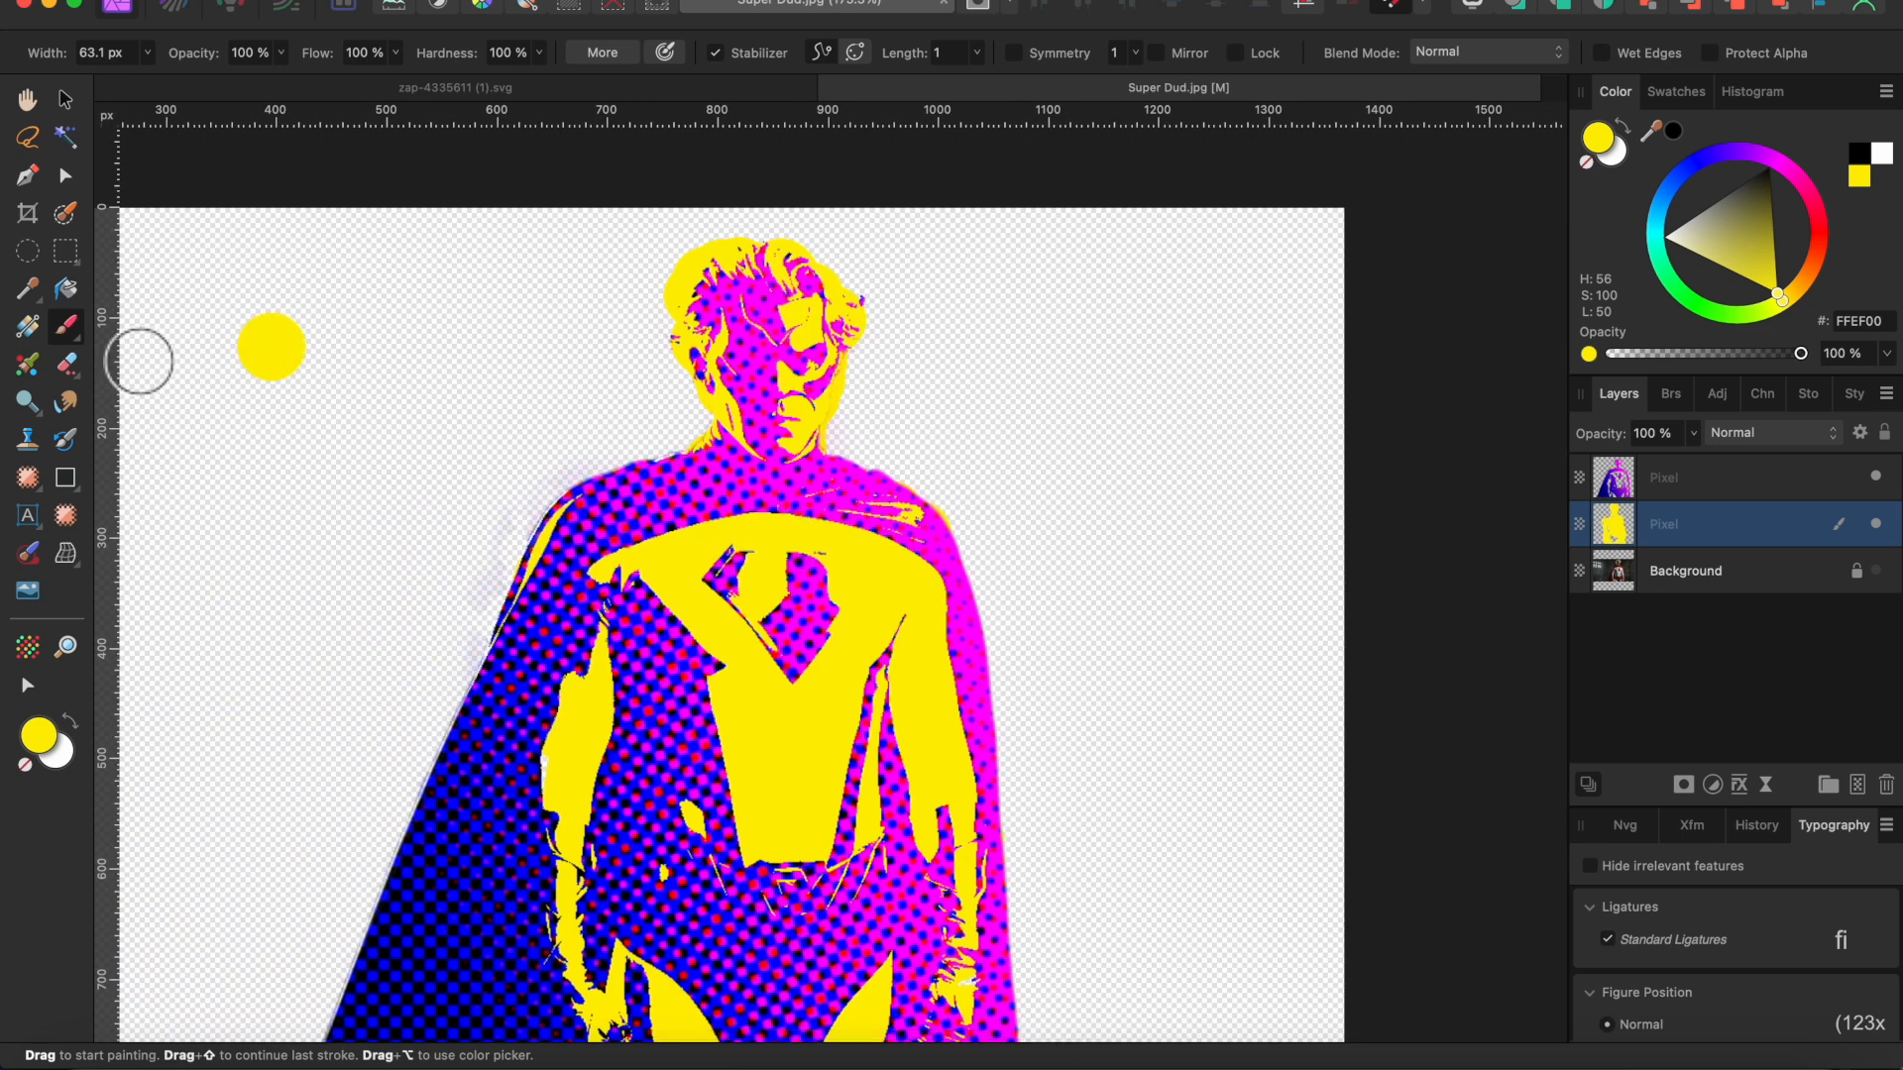
Step: Group the halftone layer with the yellow paint layer and rasterize the group into a single Pixel layer
click(1712, 485)
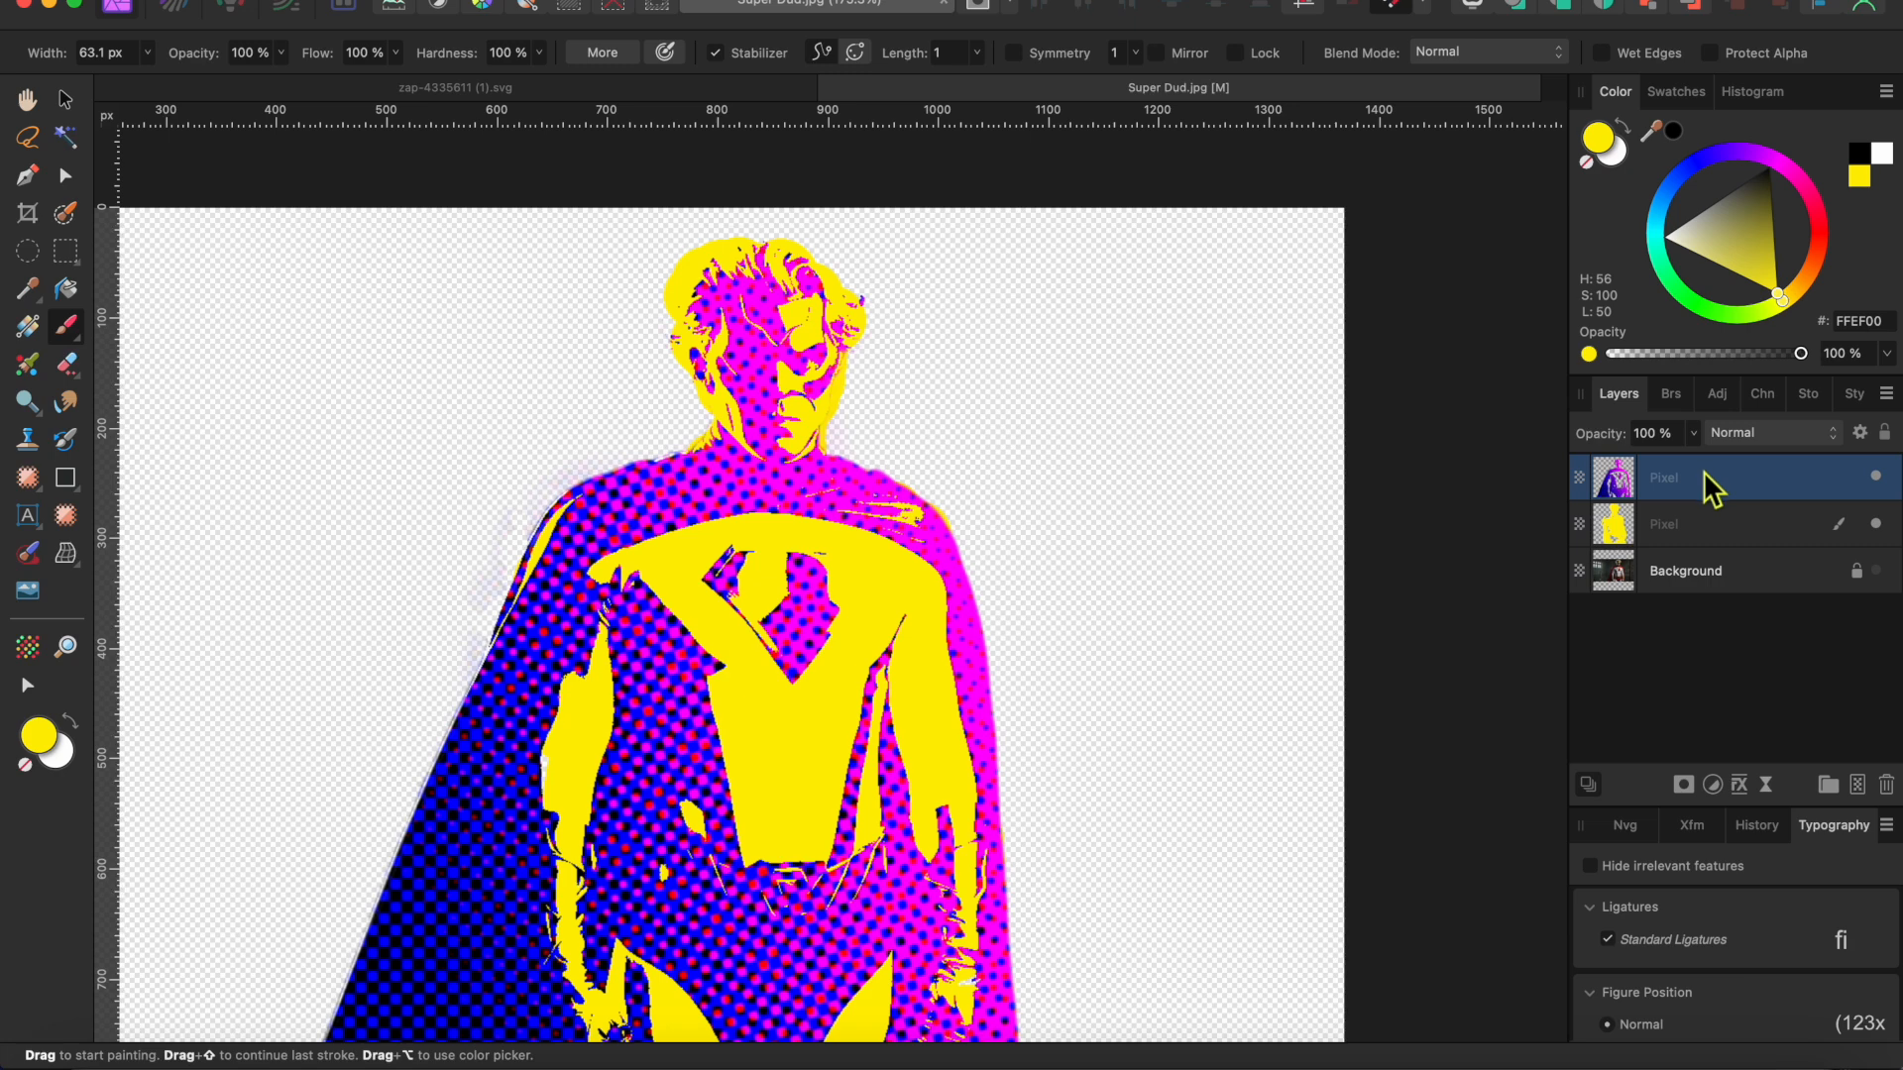
shift+click(1698, 526)
right_click(1698, 524)
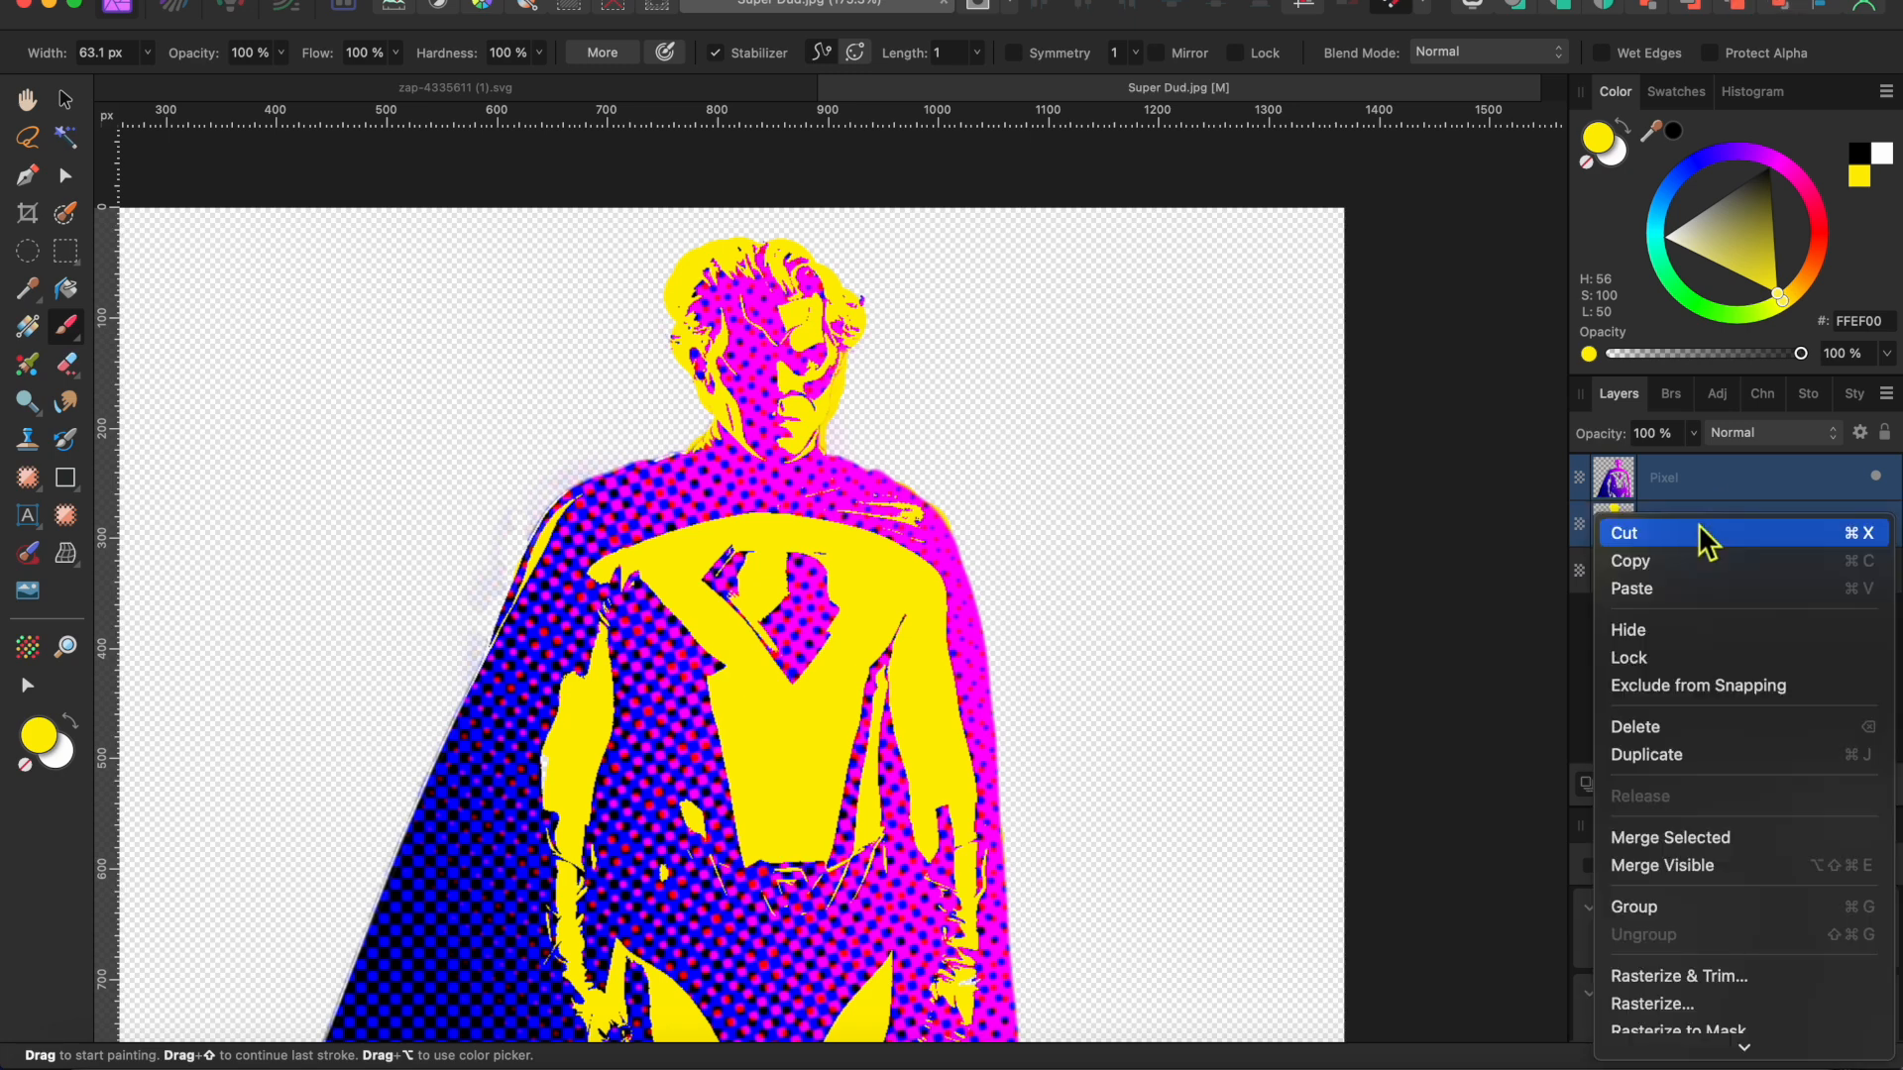
click(1670, 904)
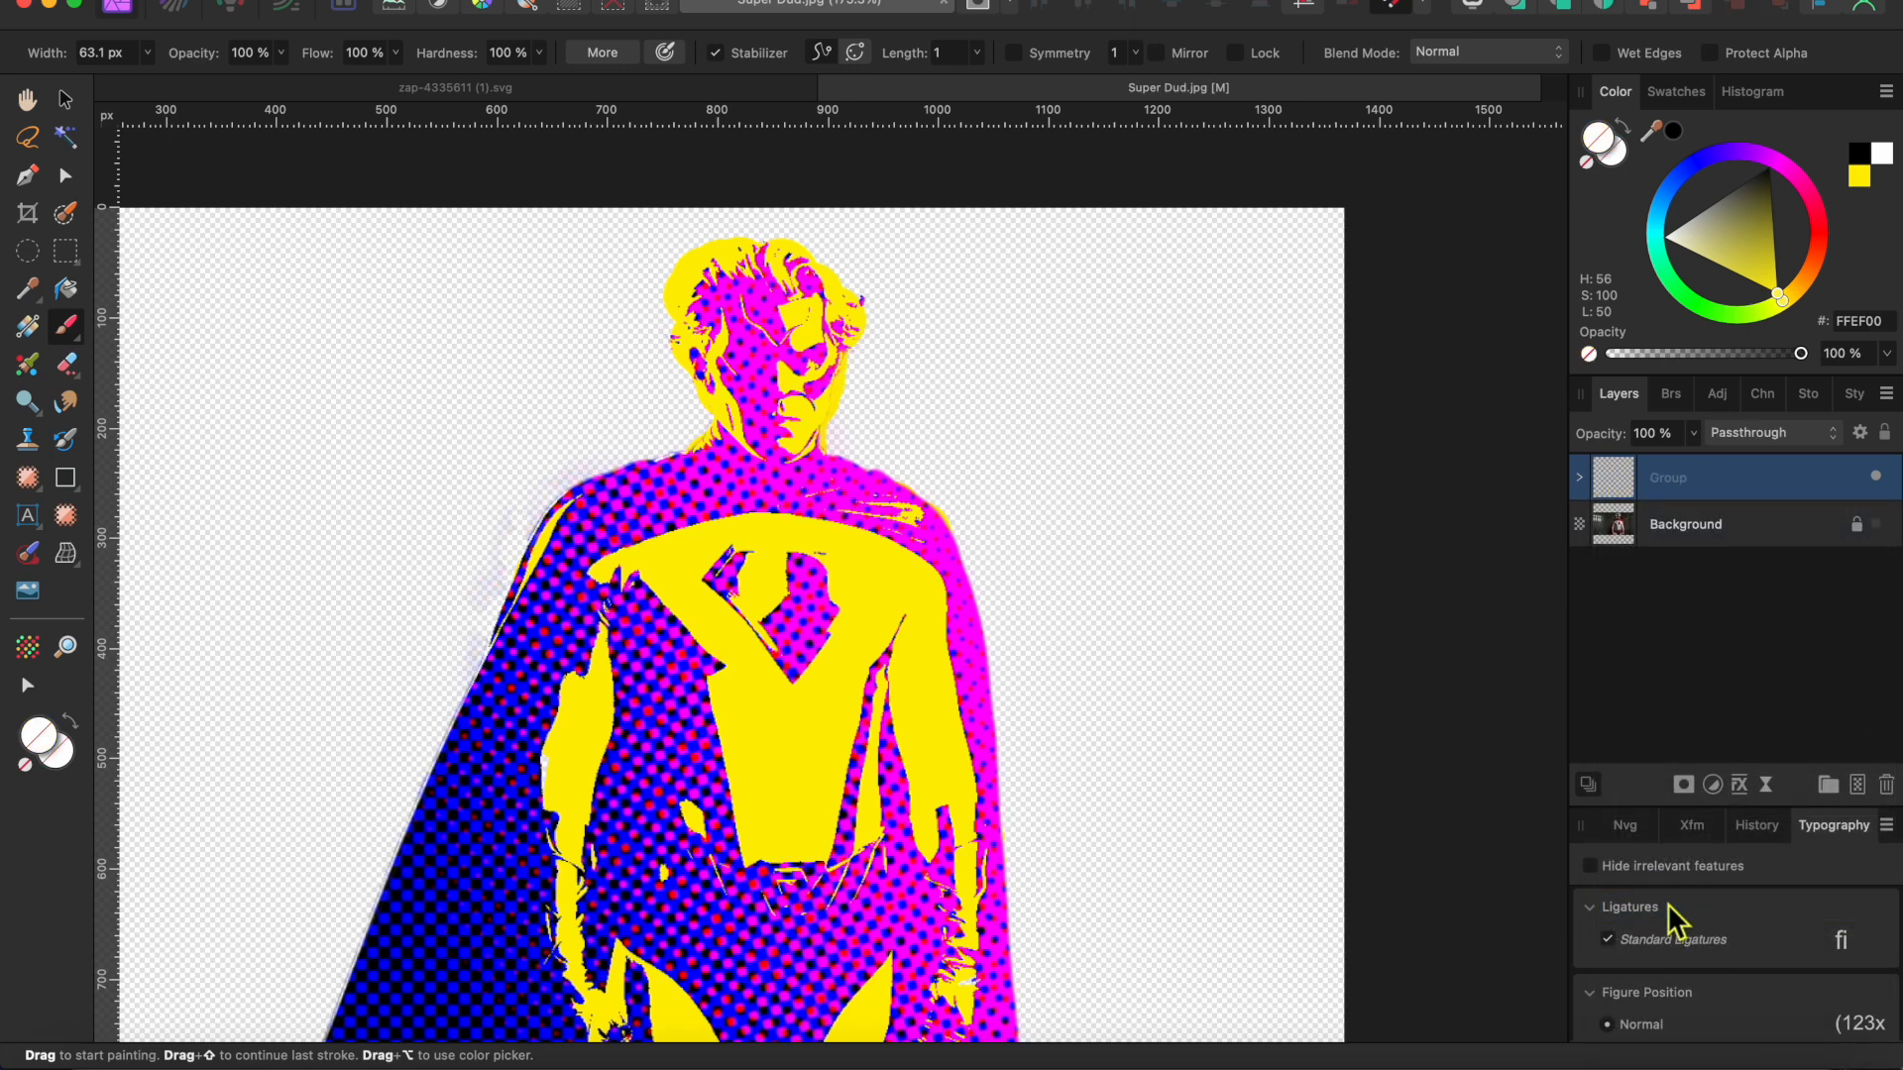
right_click(1695, 479)
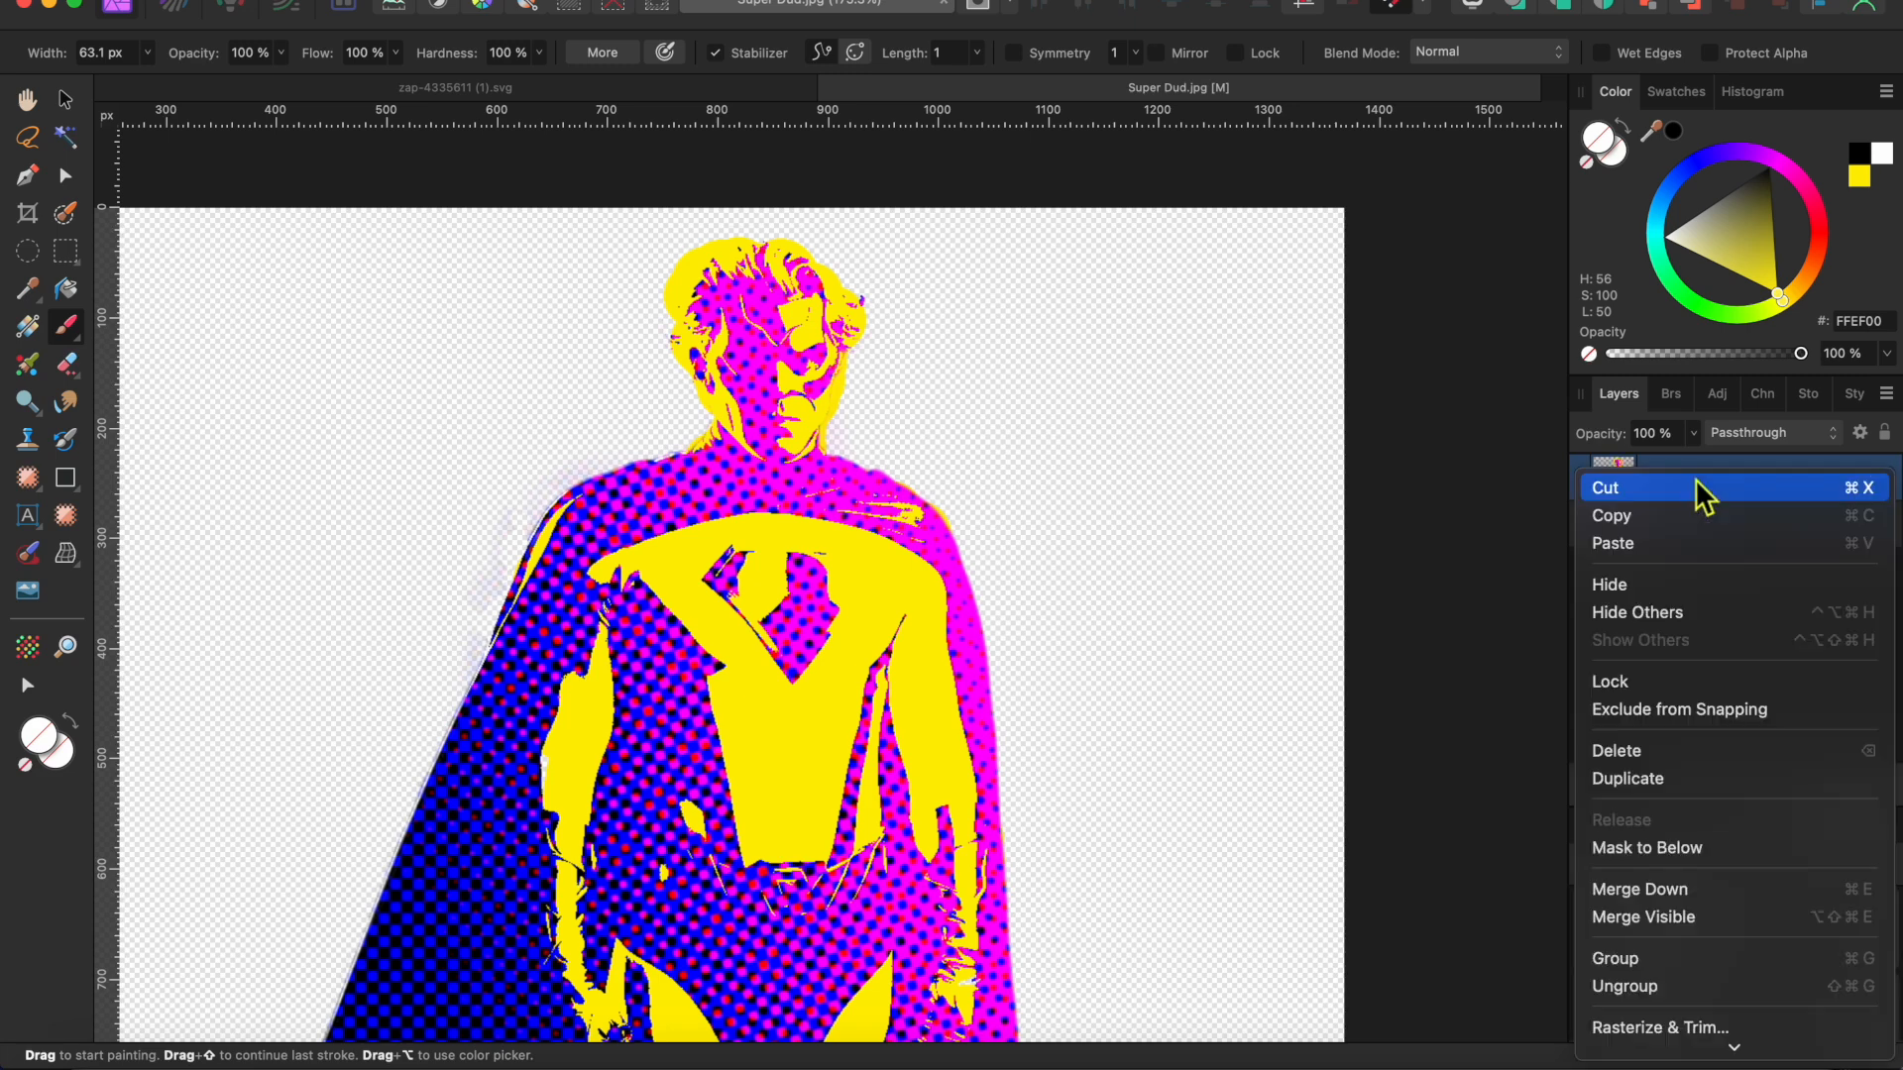
scroll(1658, 827, down, 5)
click(1655, 889)
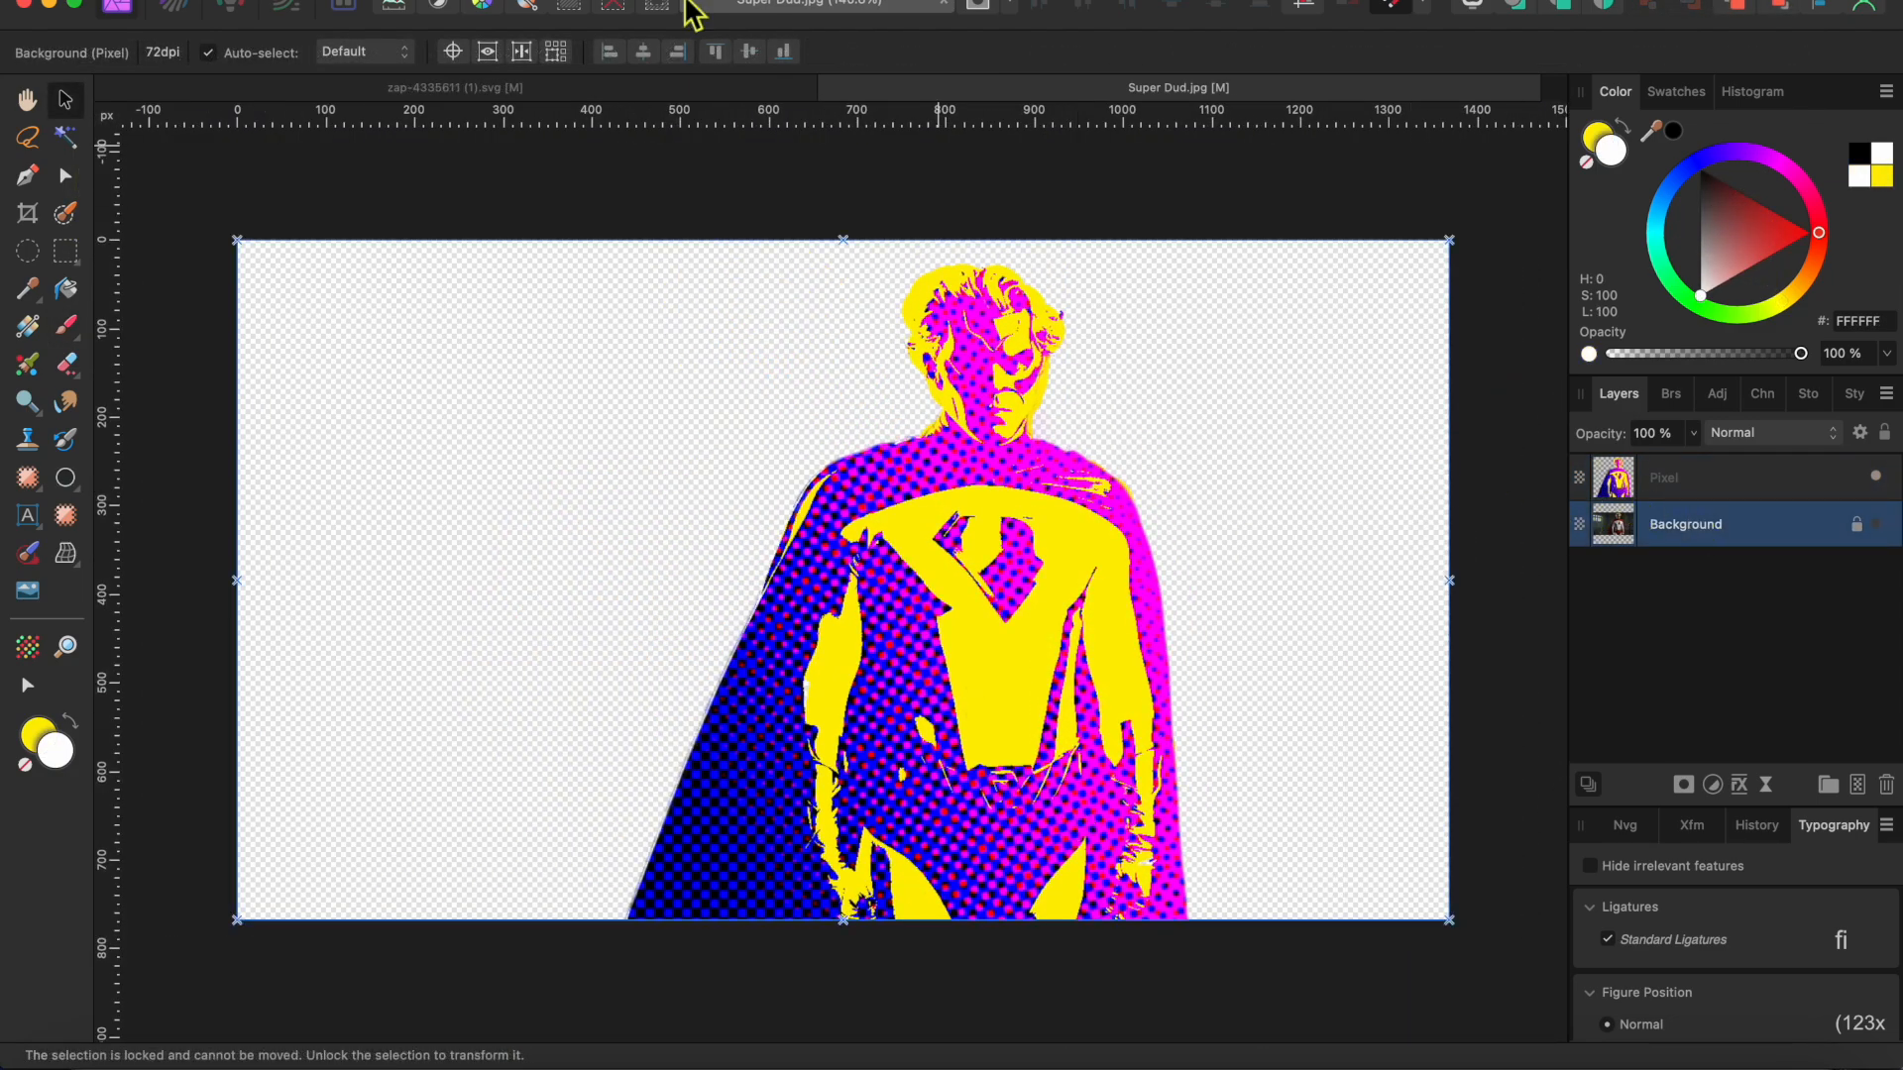
Step: Add a light blue (00CFFF) fill layer behind the superhero and move the figure toward the right side of the canvas
click(525, 0)
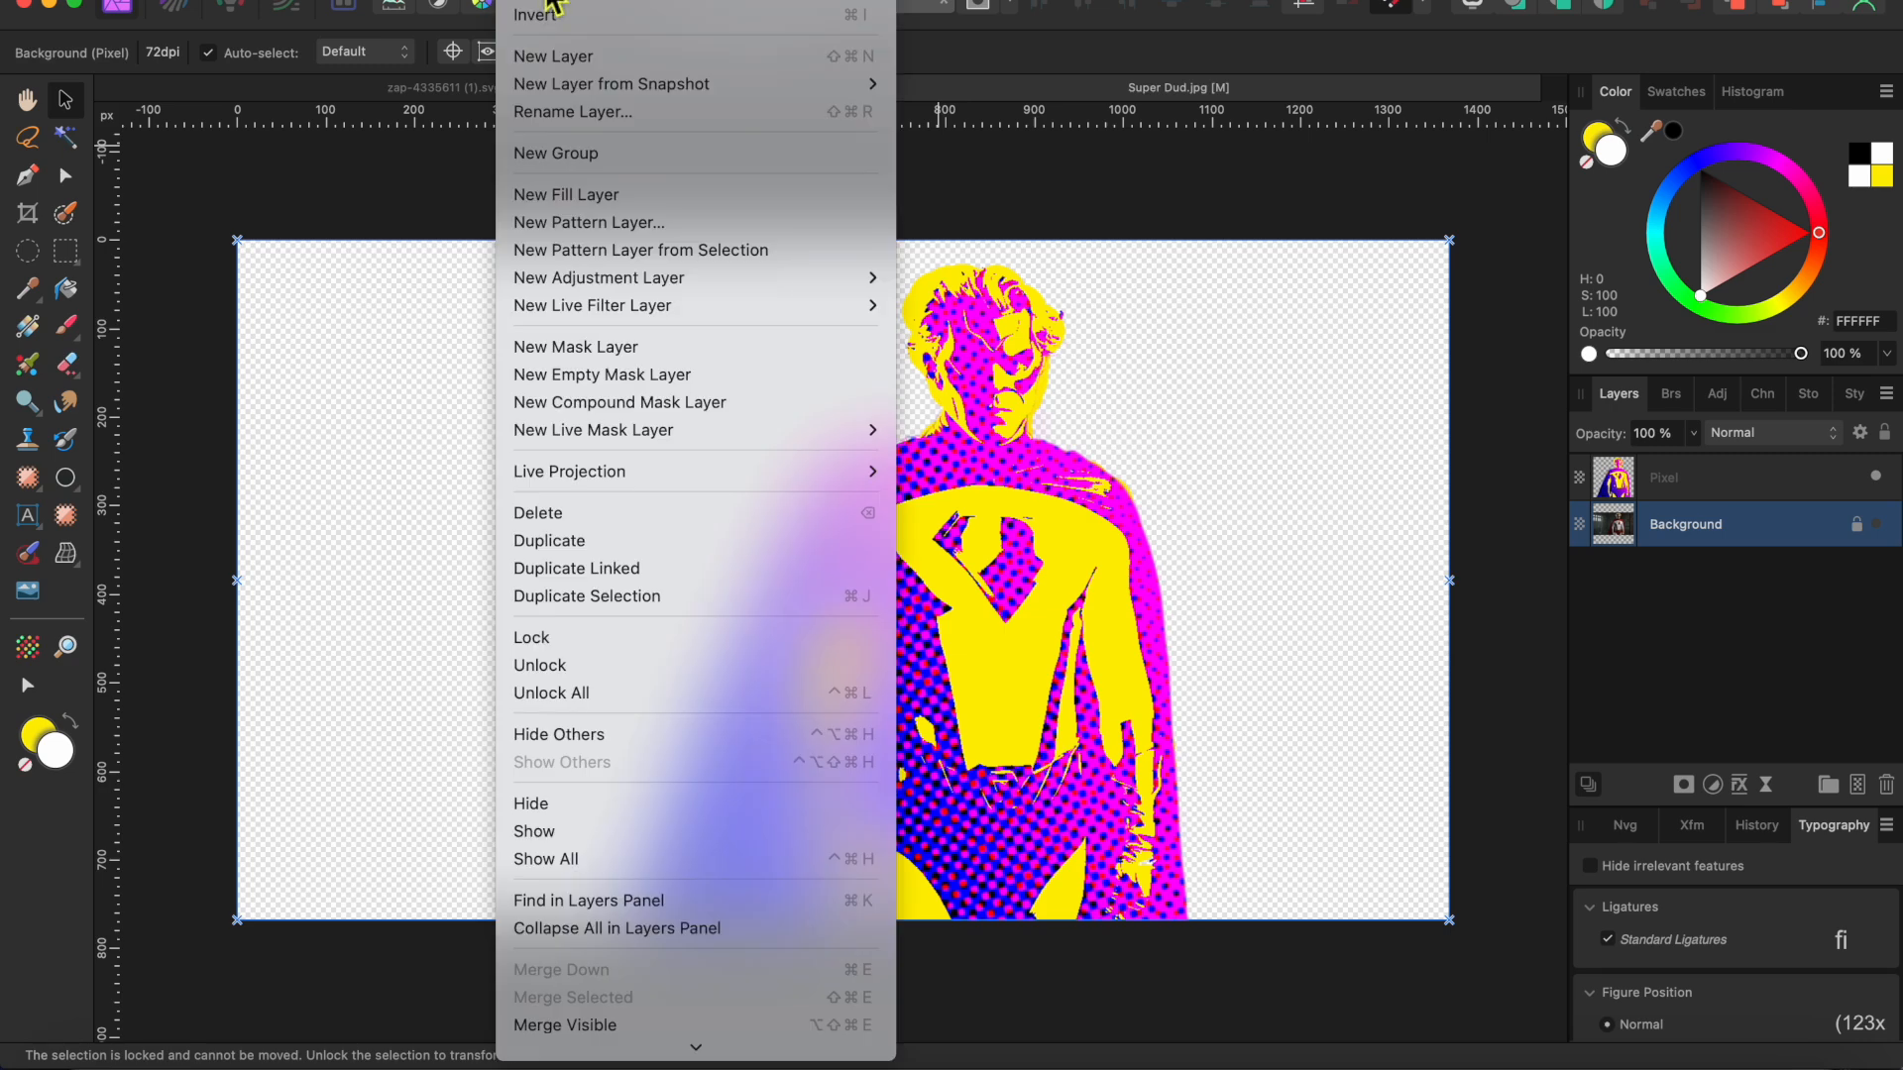
click(613, 201)
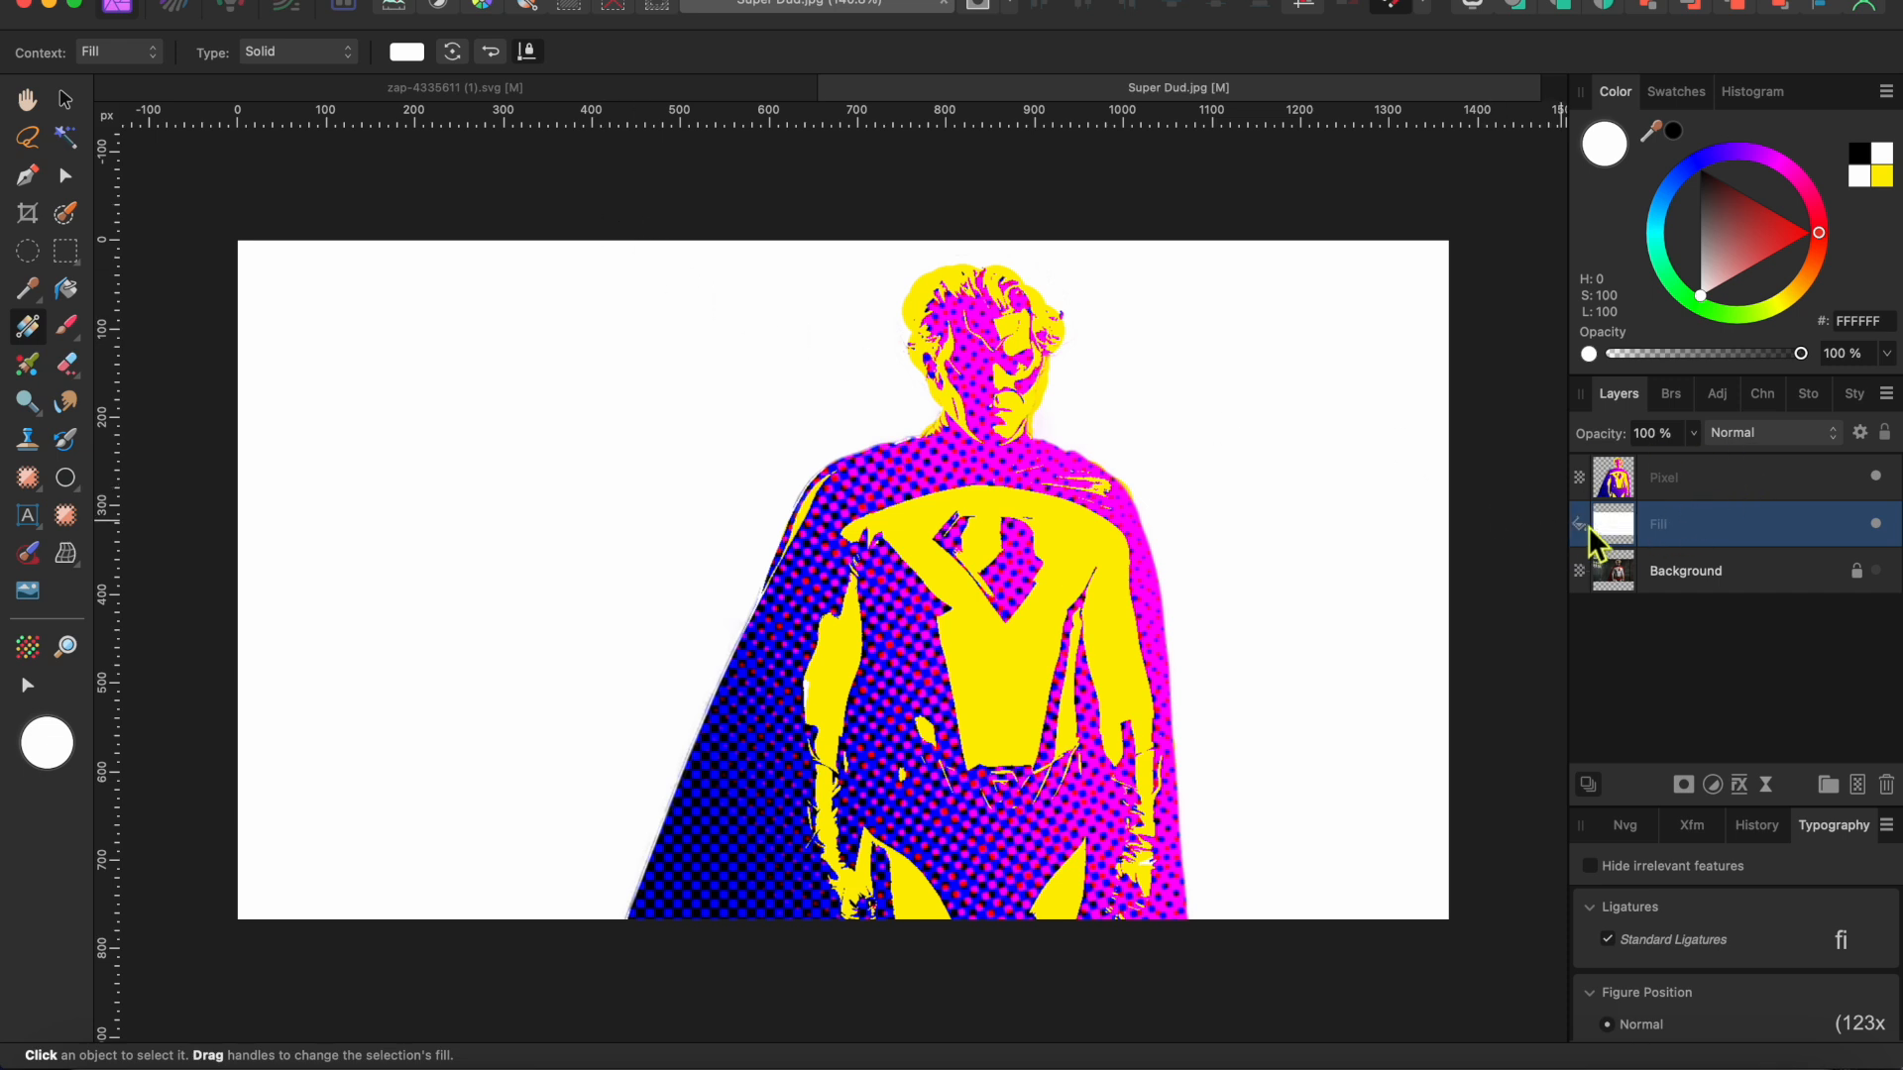
click(1664, 224)
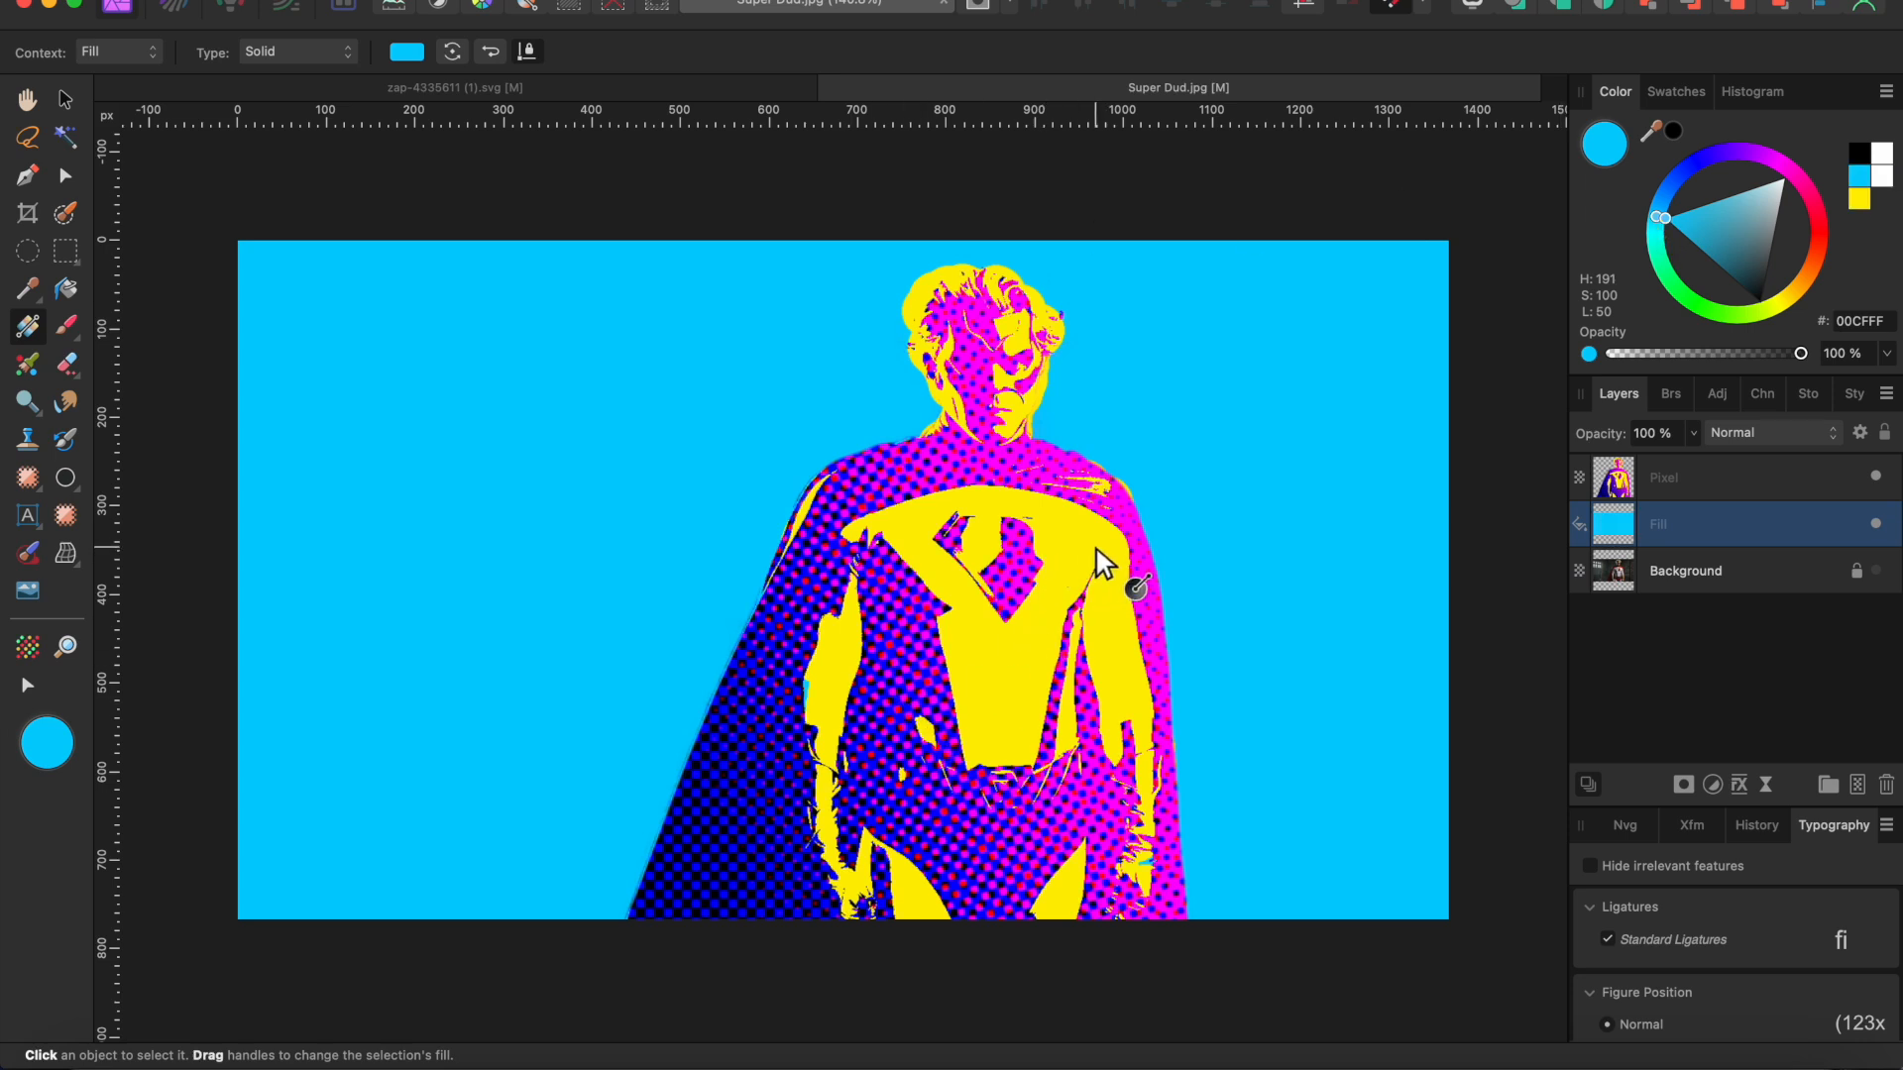
click(65, 99)
drag(1015, 649, 1133, 634)
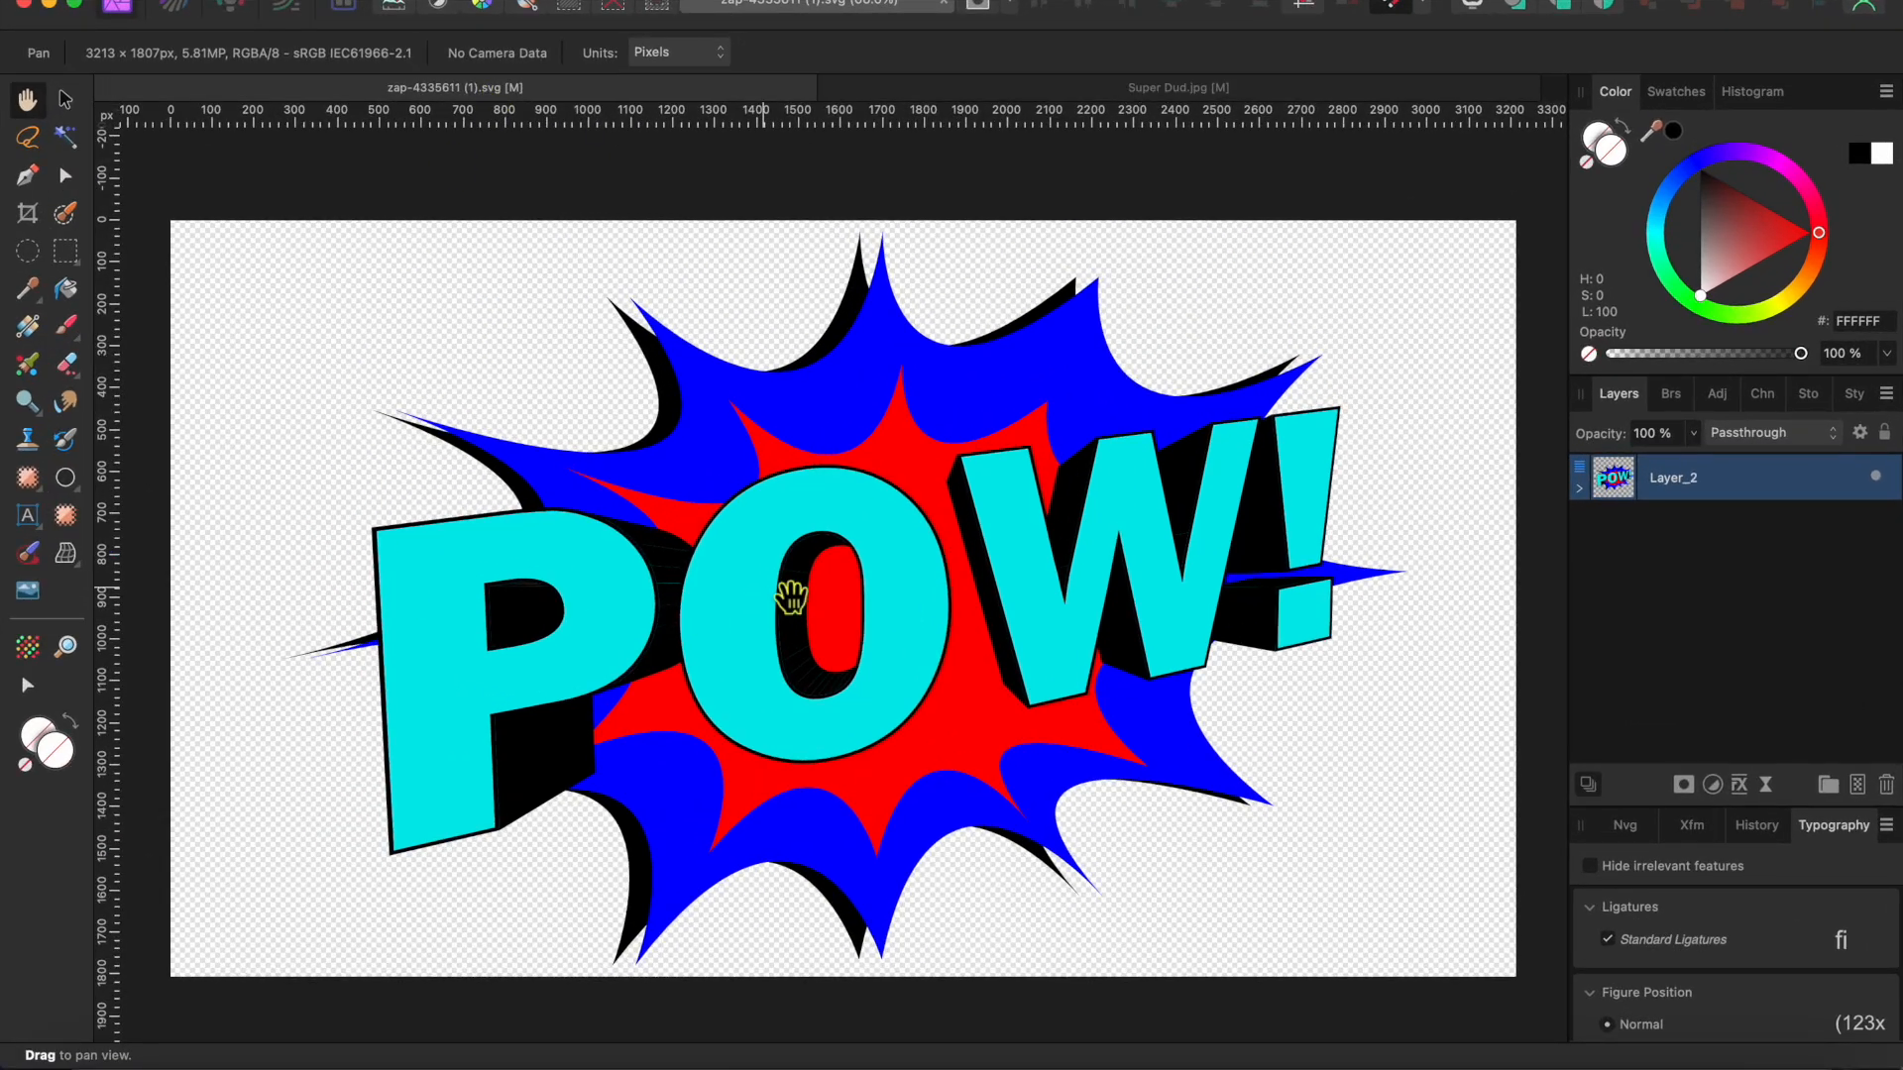
Step: Copy the POW! artwork (Layer_2) from the zap-4335611 document and paste it into Super Dud.jpg
right_click(1673, 488)
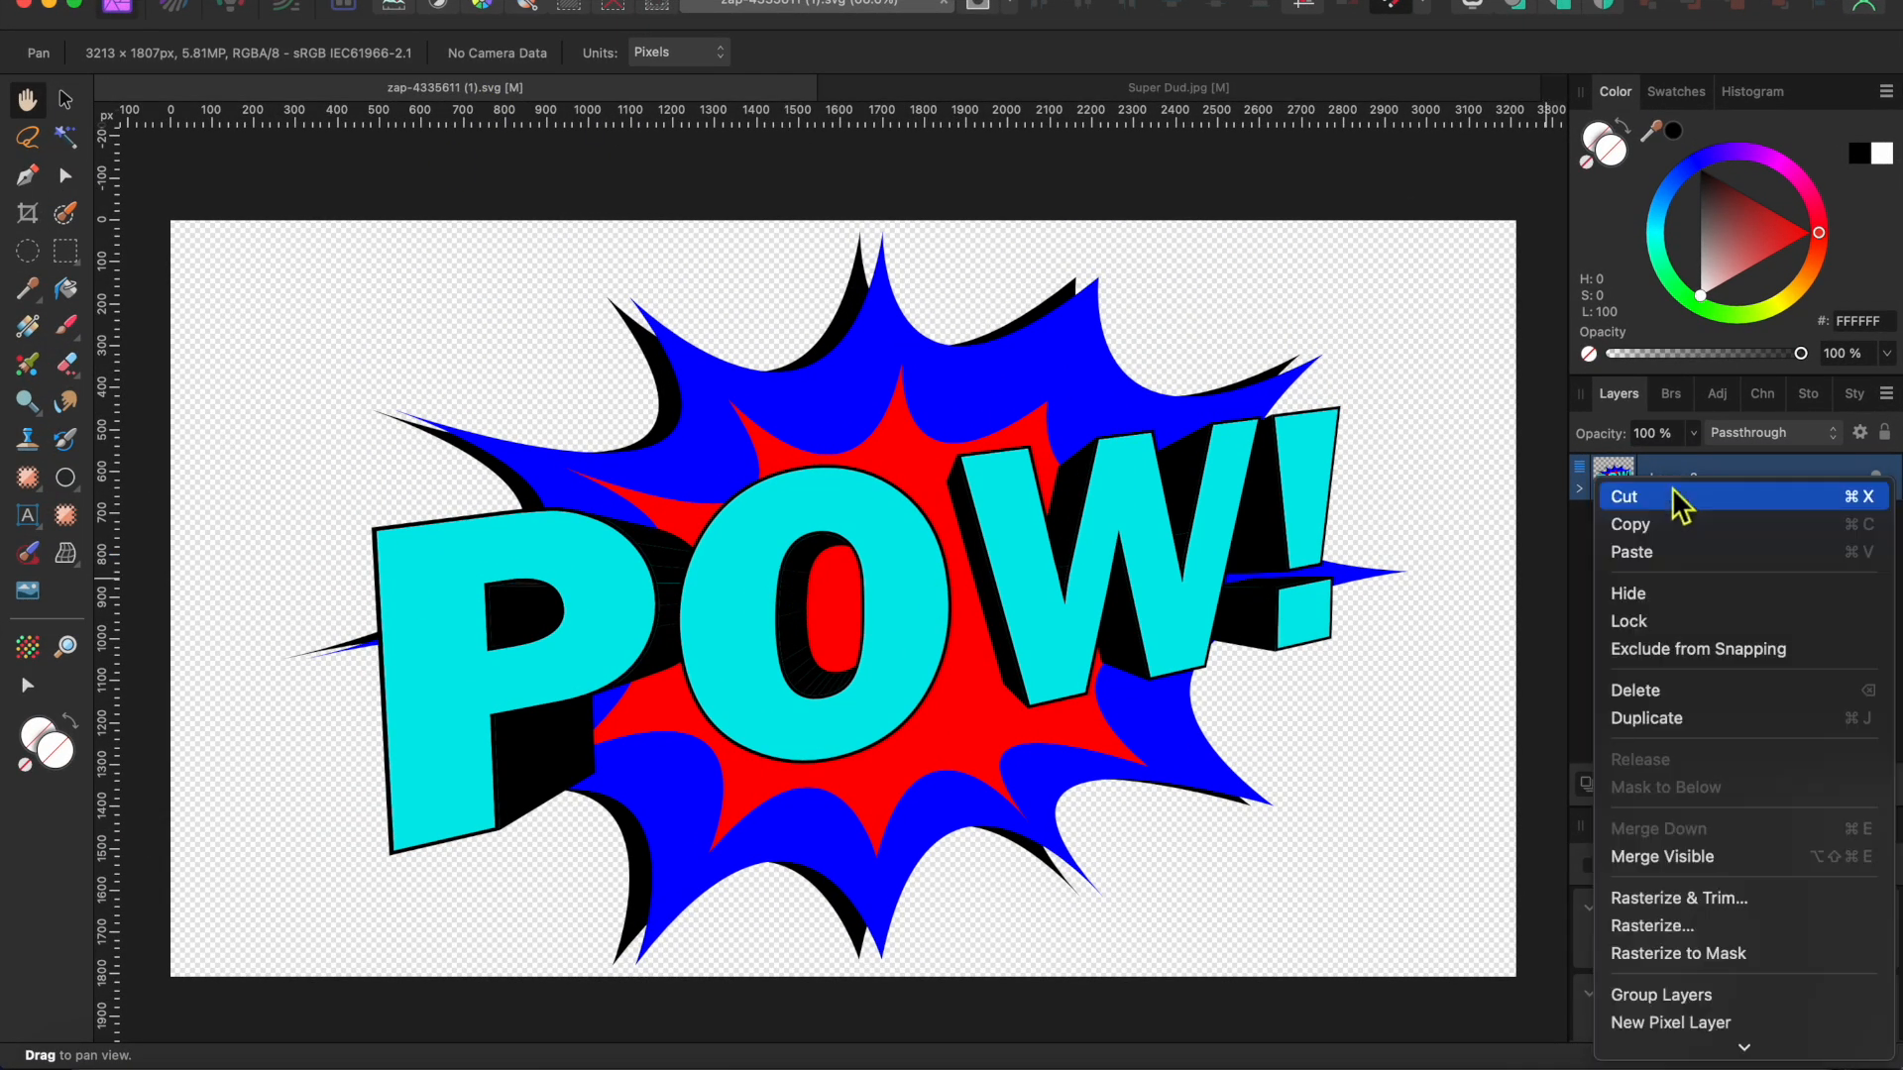
click(1647, 533)
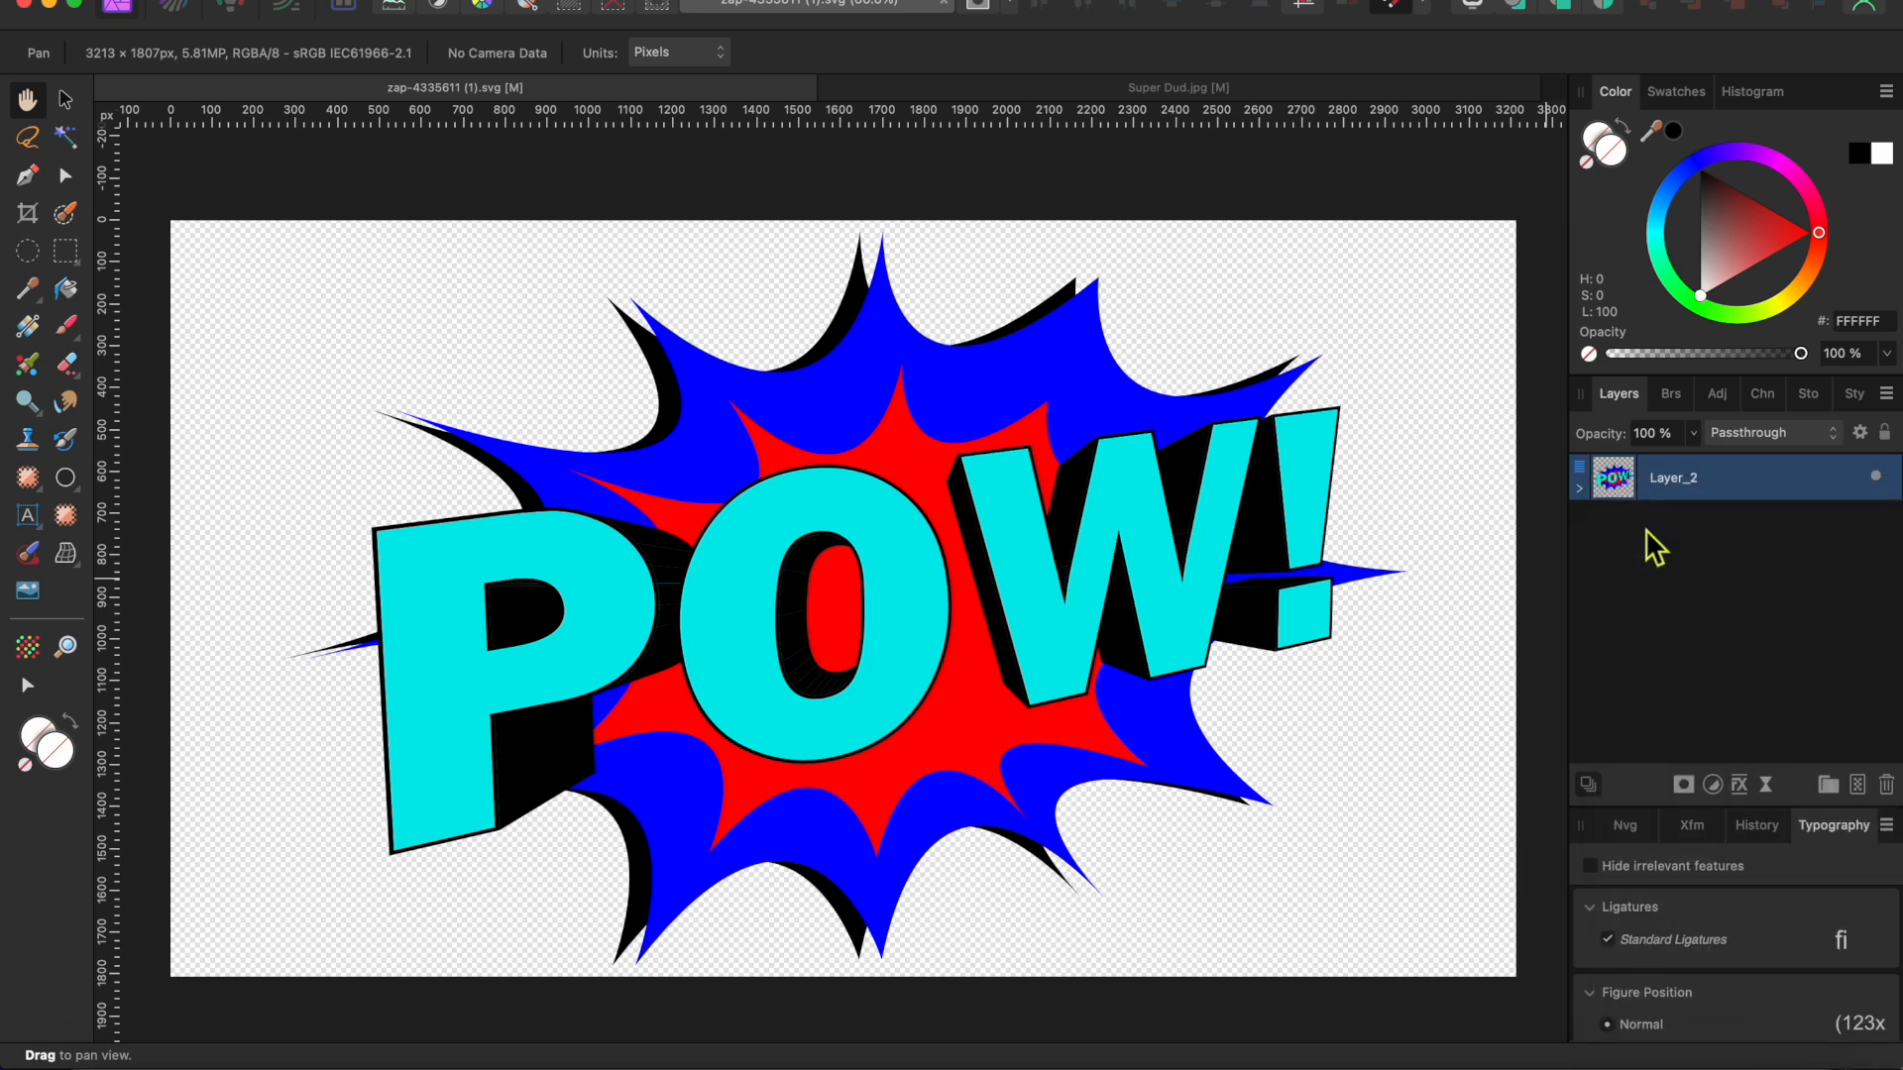
click(1007, 92)
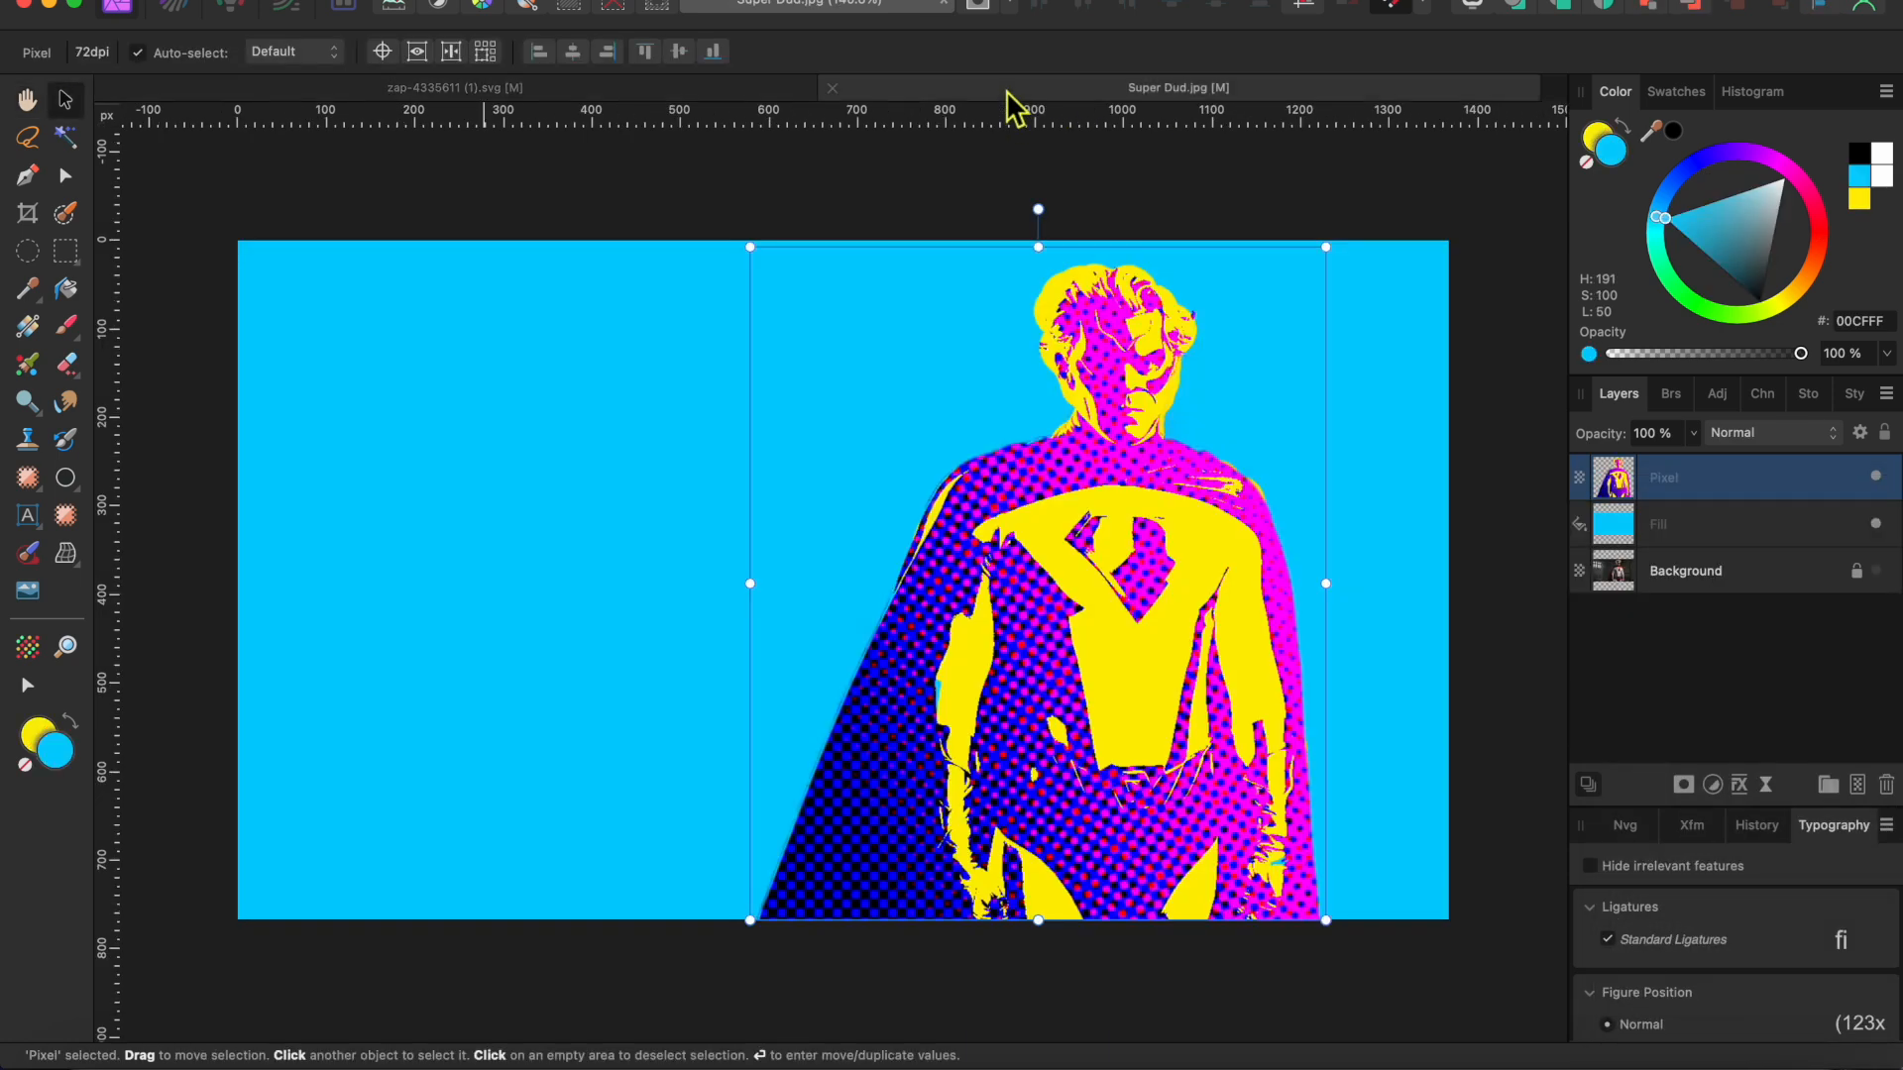
scroll(563, 468, down, 6)
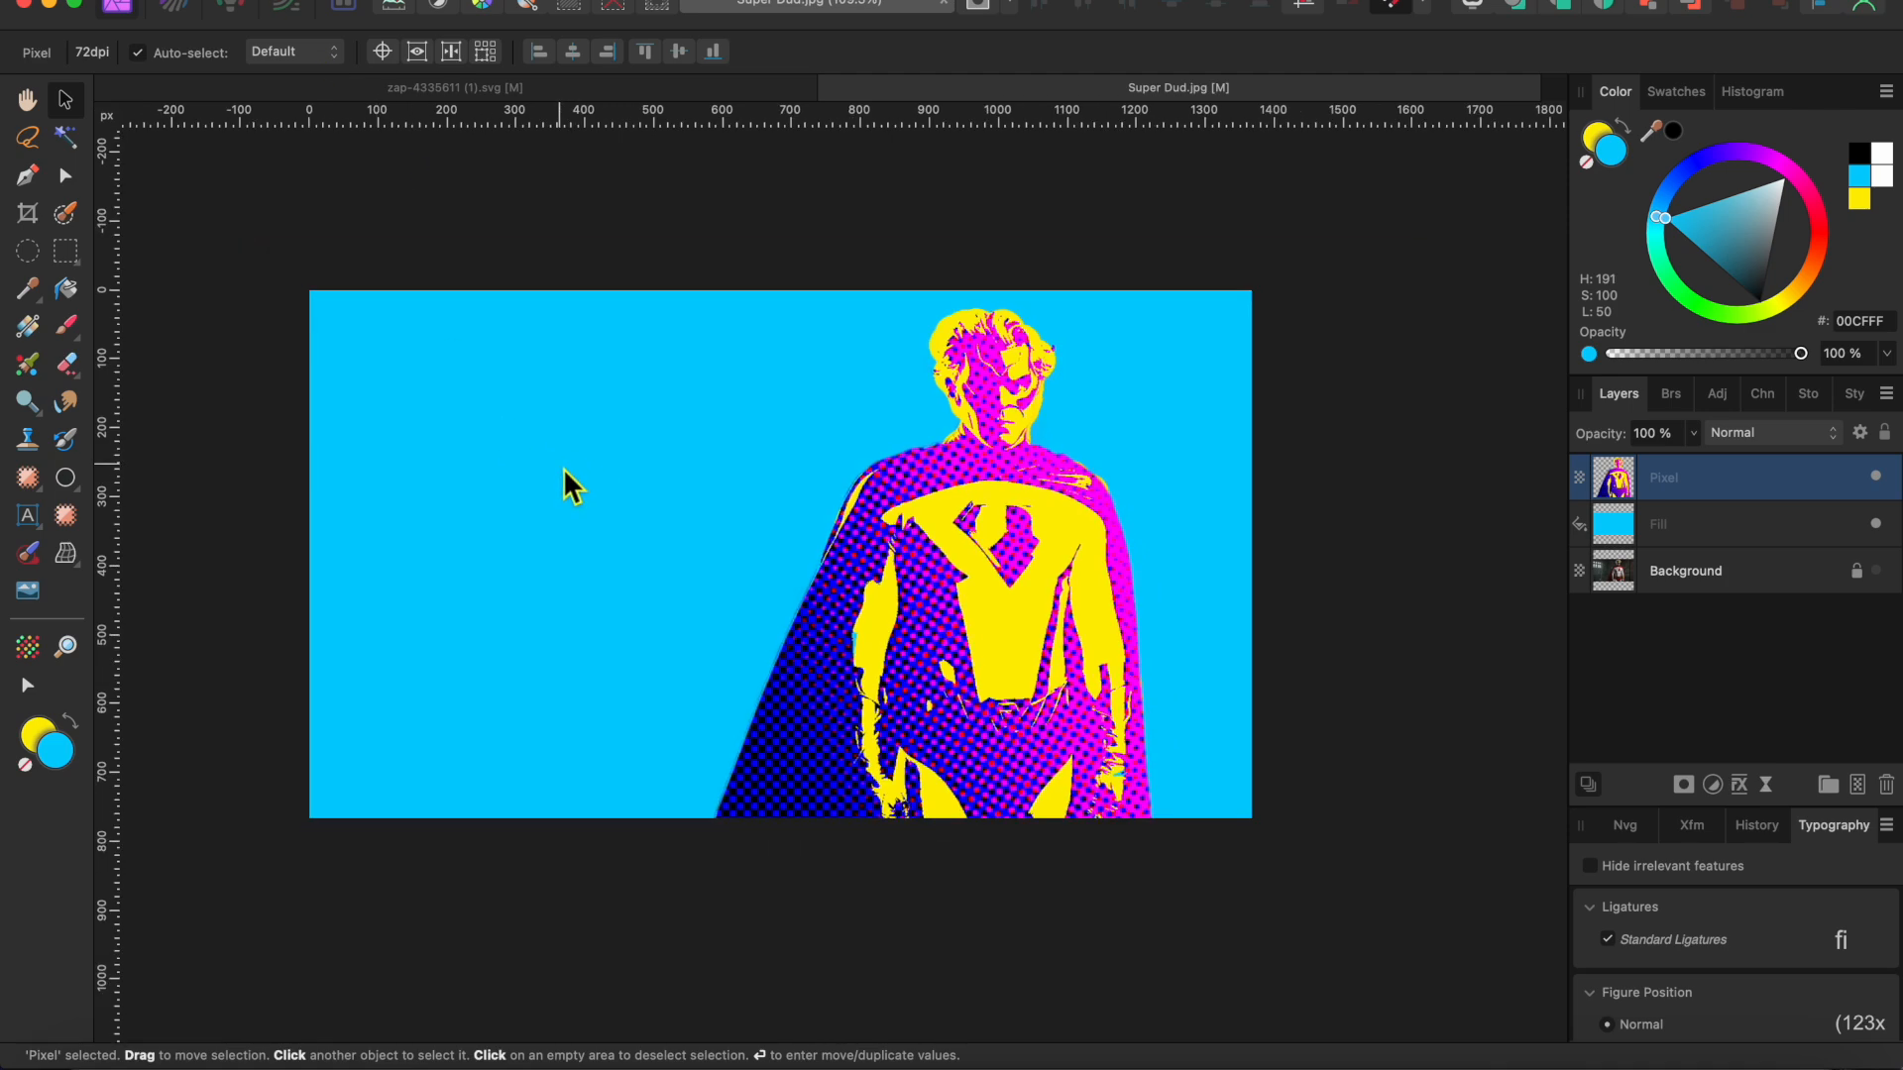
click(283, 2)
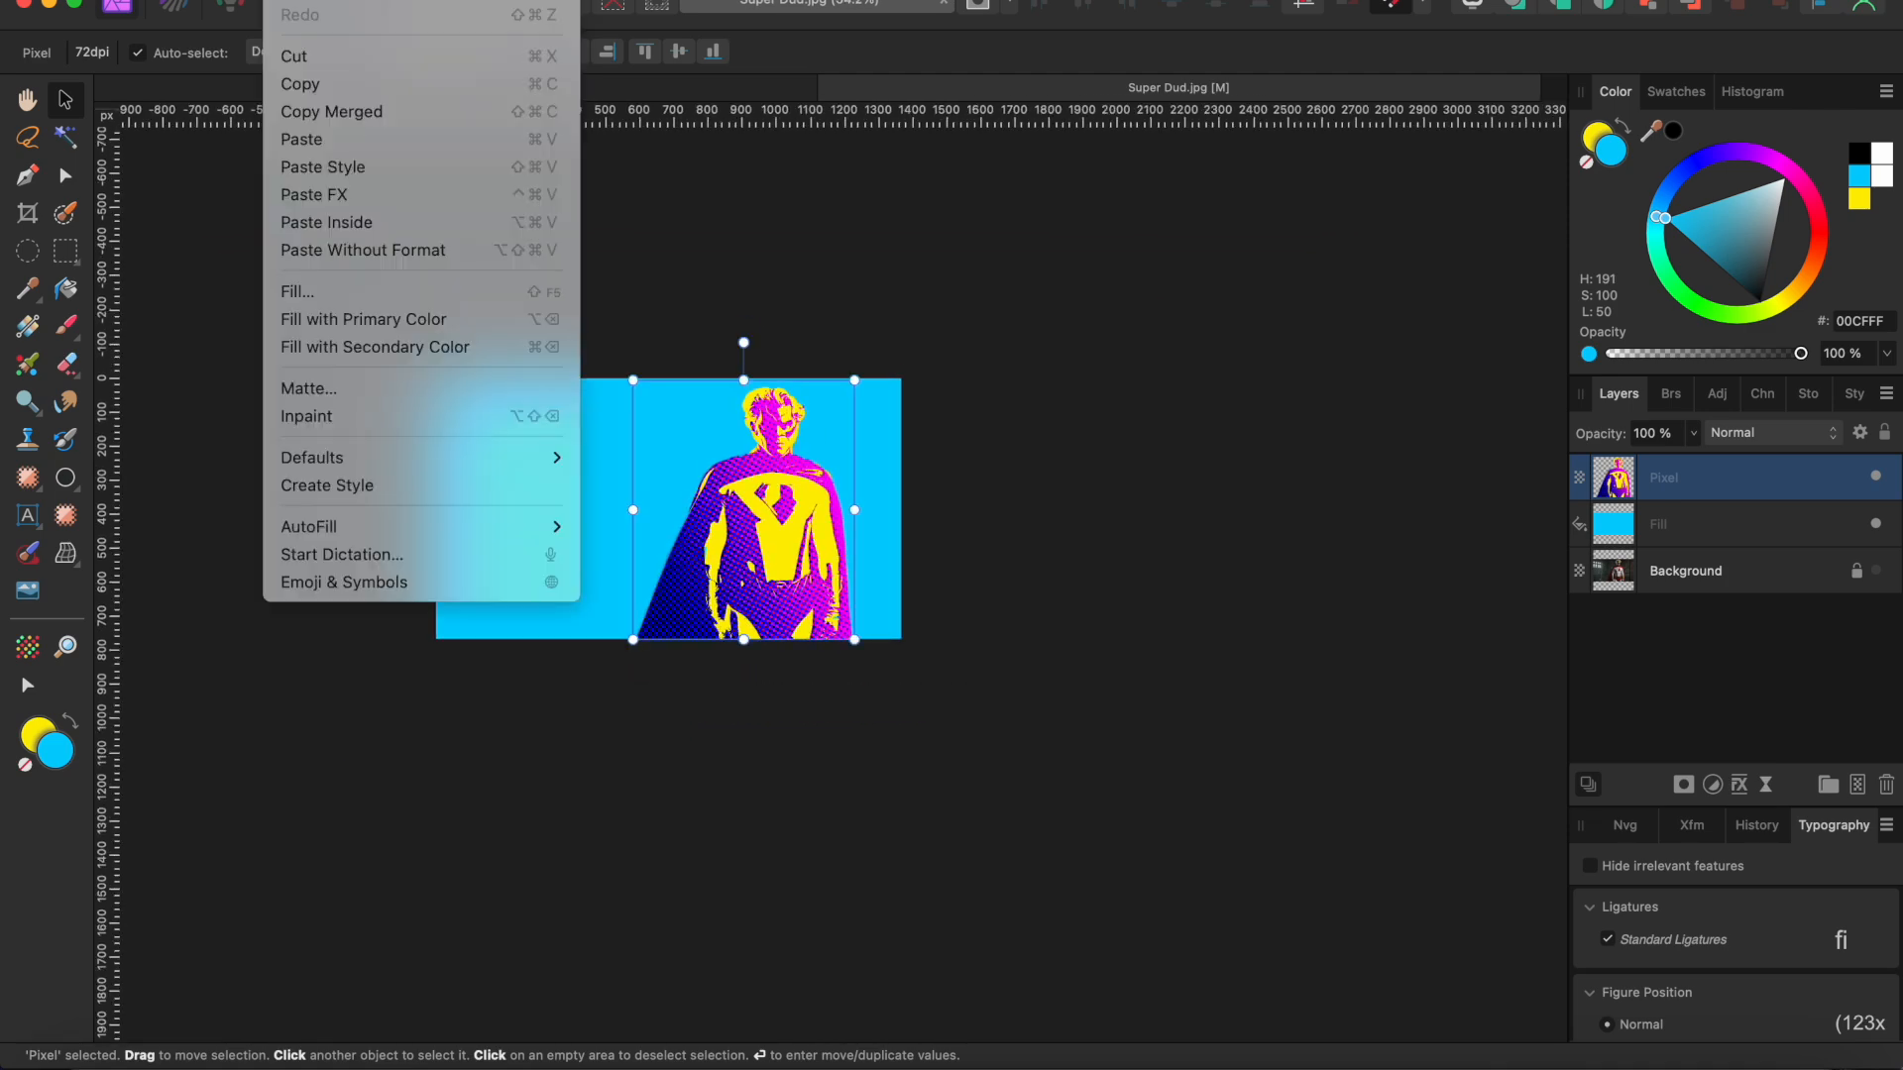
click(311, 140)
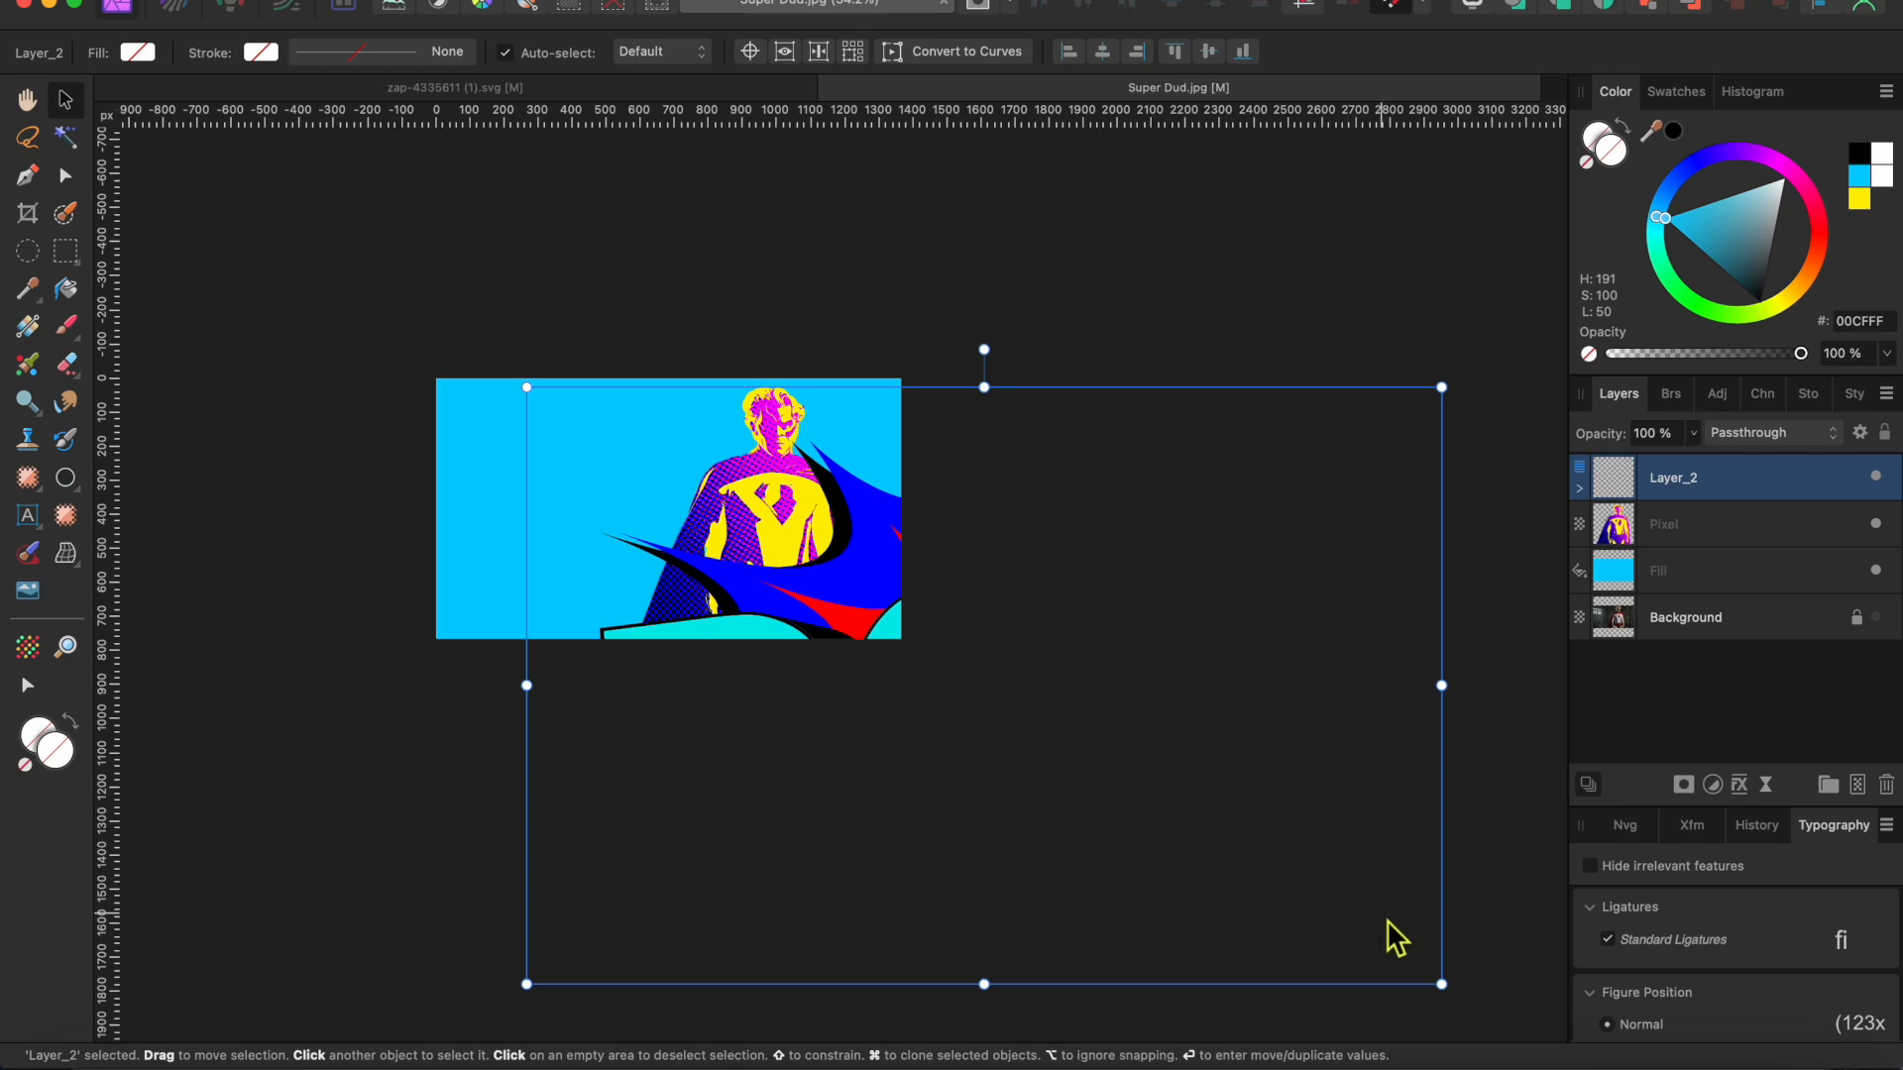
Step: Scale down the POW! artwork, tilt it counterclockwise and place it in the empty area left of the superhero
drag(1442, 984, 822, 580)
scroll(718, 510, up, 5)
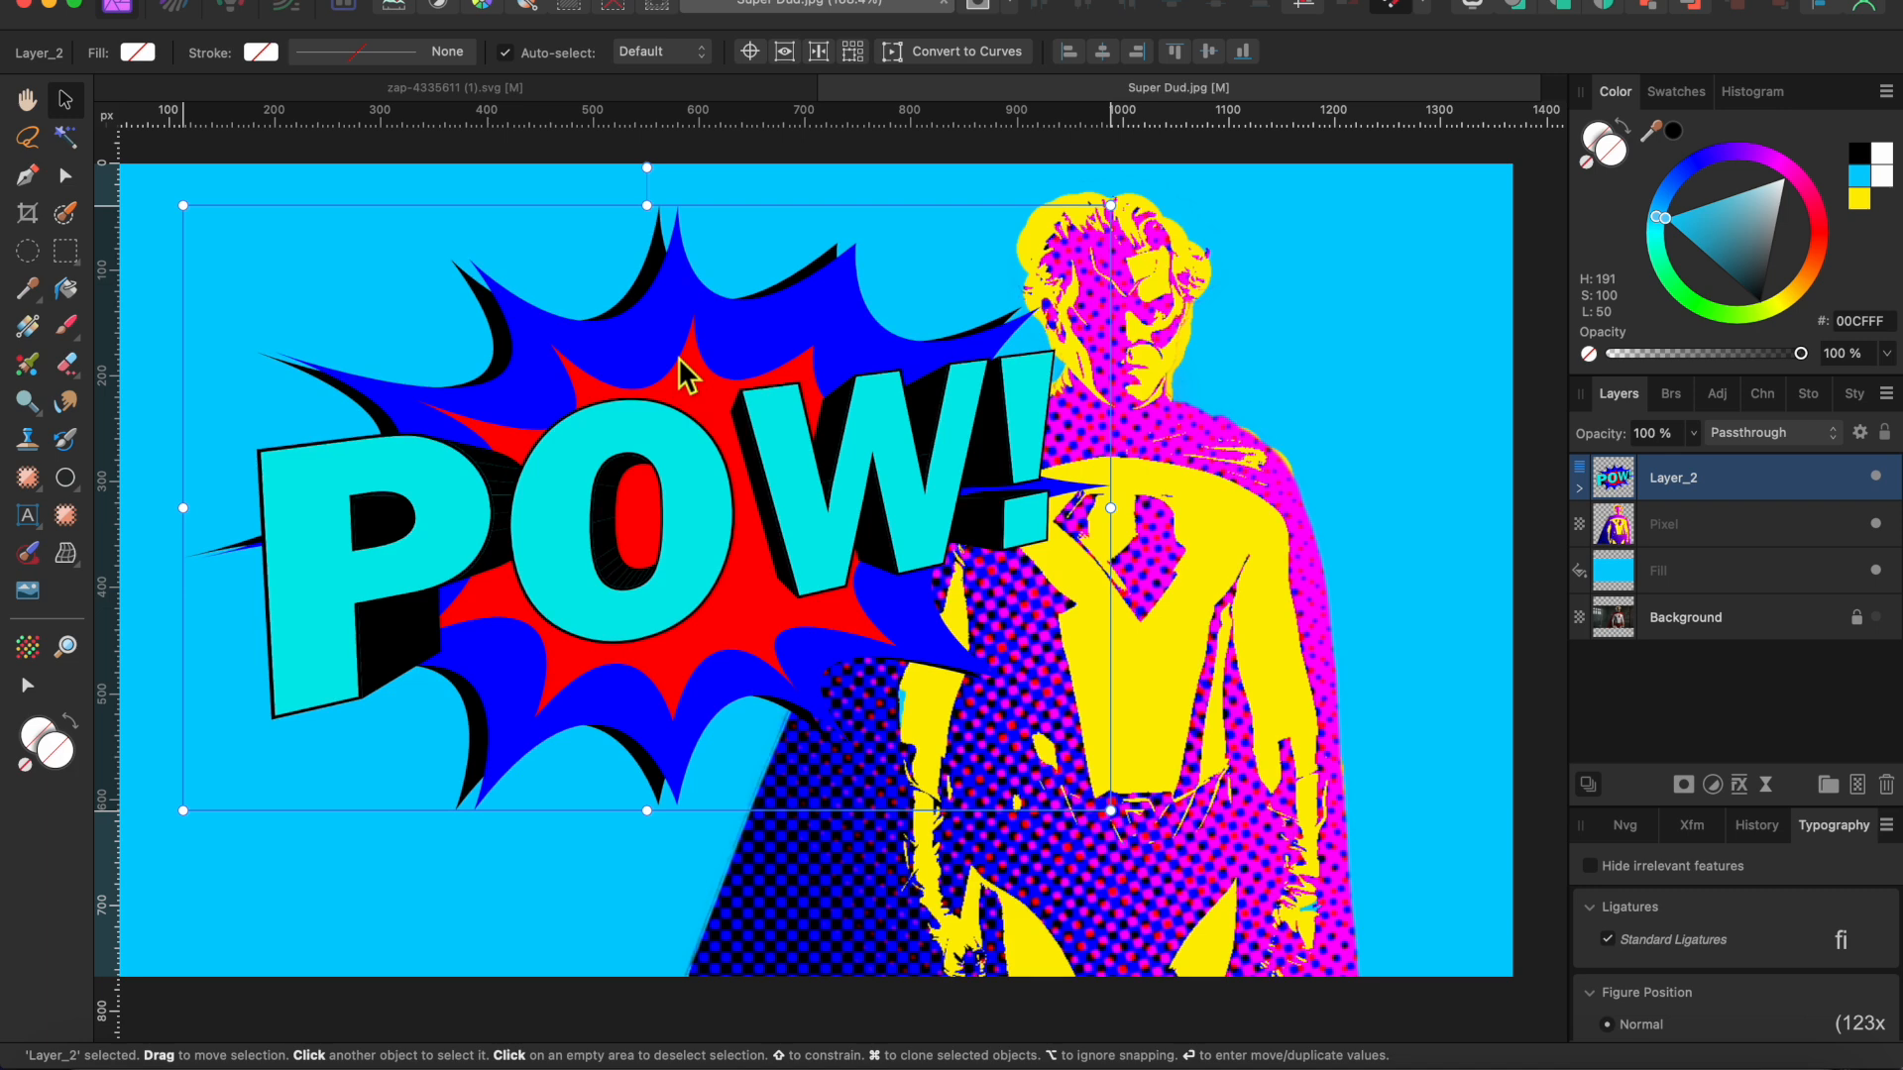
scroll(679, 359, down, 1)
drag(650, 192, 585, 196)
drag(767, 424, 646, 423)
scroll(688, 378, left, 2)
drag(169, 305, 348, 339)
drag(684, 464, 578, 437)
click(1289, 884)
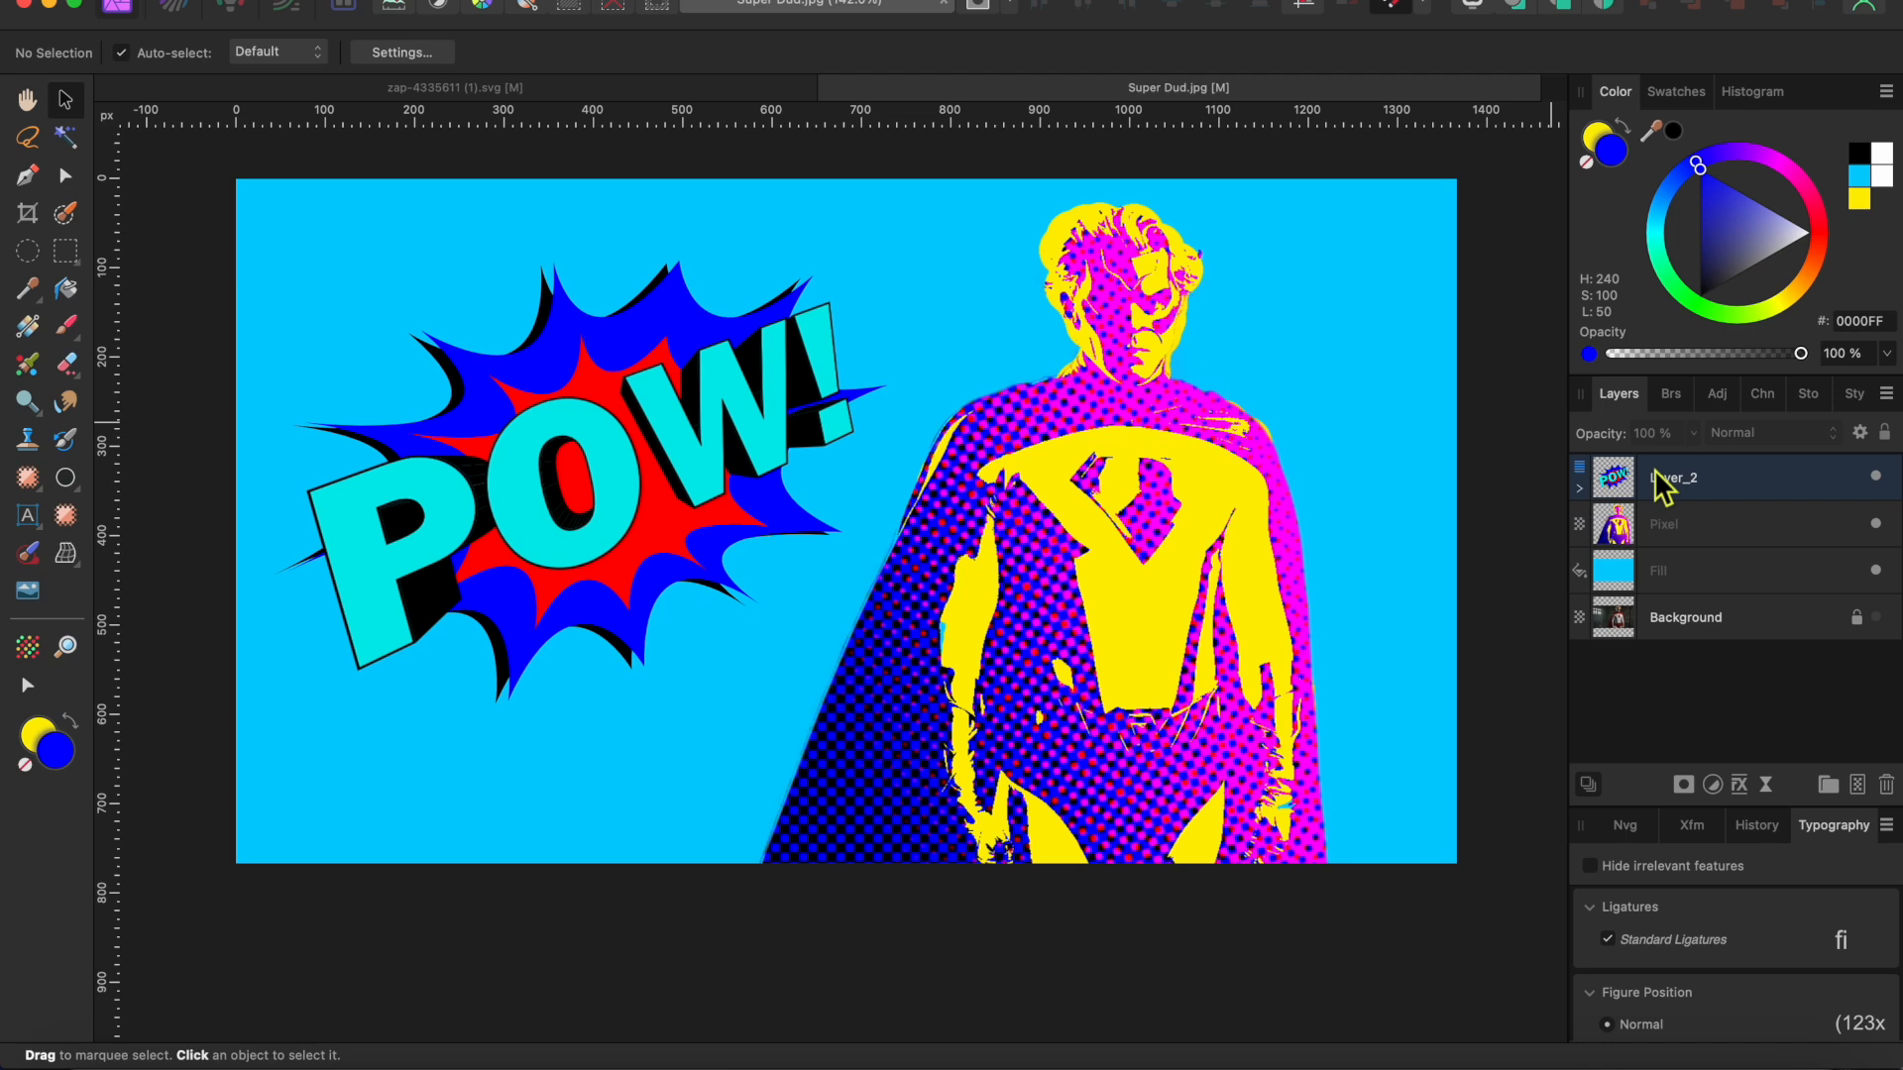
Step: Change the background fill layer's colour to orange FF7200
click(1697, 575)
mouse_move(1665, 236)
mouse_down()
mouse_move(1655, 256)
mouse_move(1718, 355)
mouse_move(1697, 353)
mouse_move(1880, 322)
mouse_up()
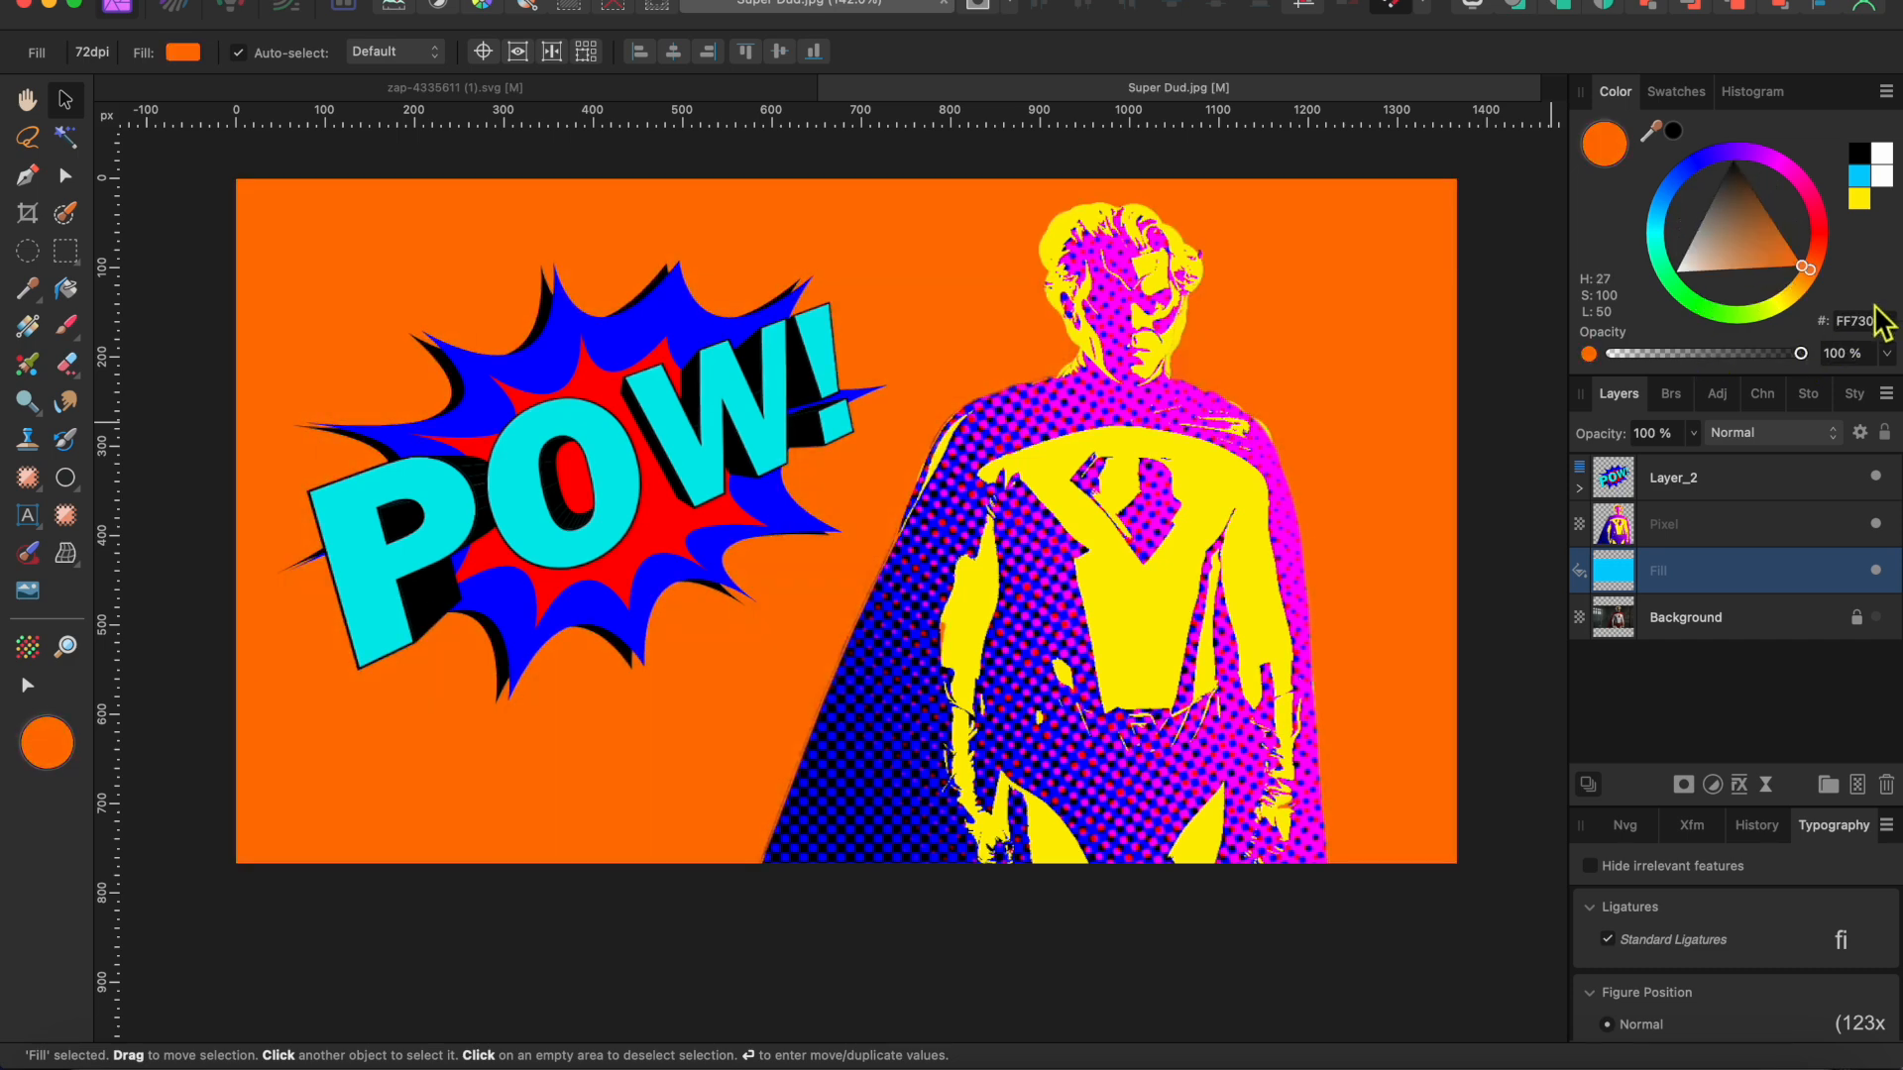
drag(1881, 322, 1881, 322)
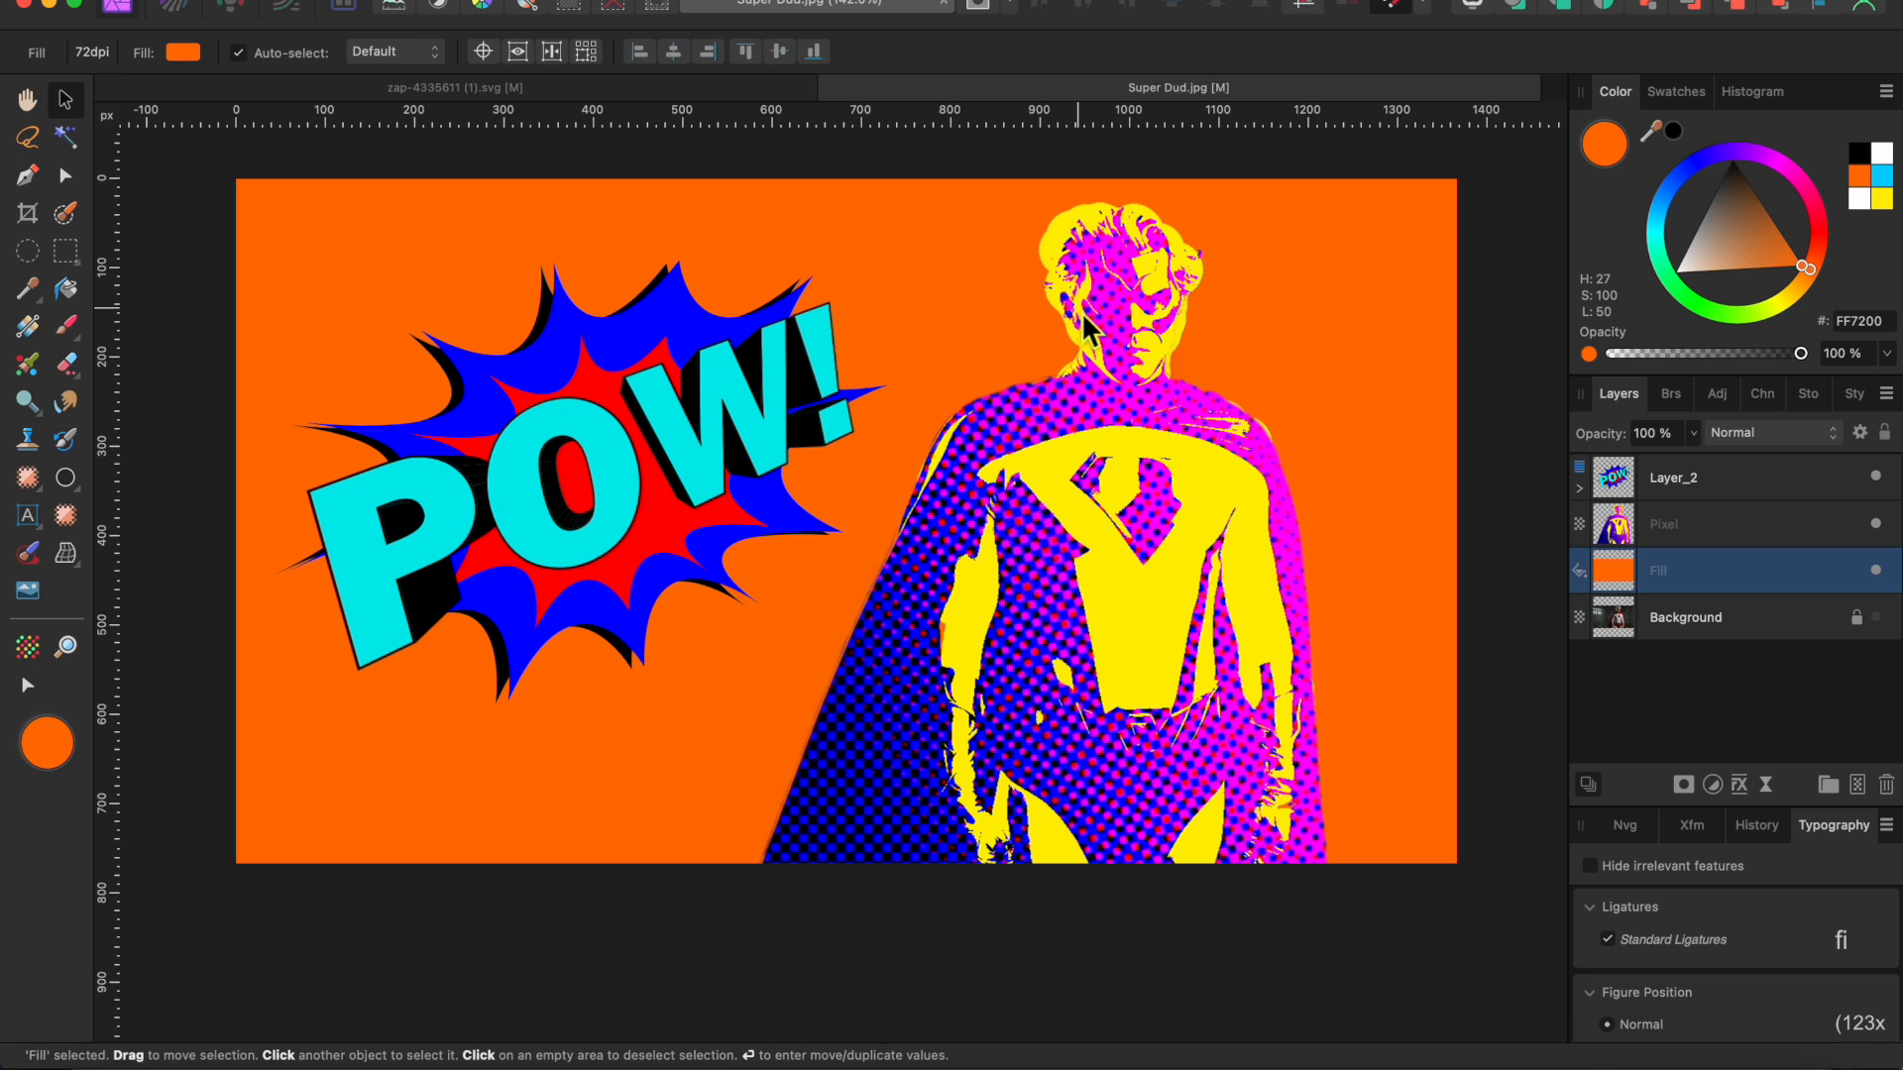
Step: Apply a diagonal linear gradient from blue to black across the blue burst shape in Layer_2 and rasterize the shape
click(1580, 489)
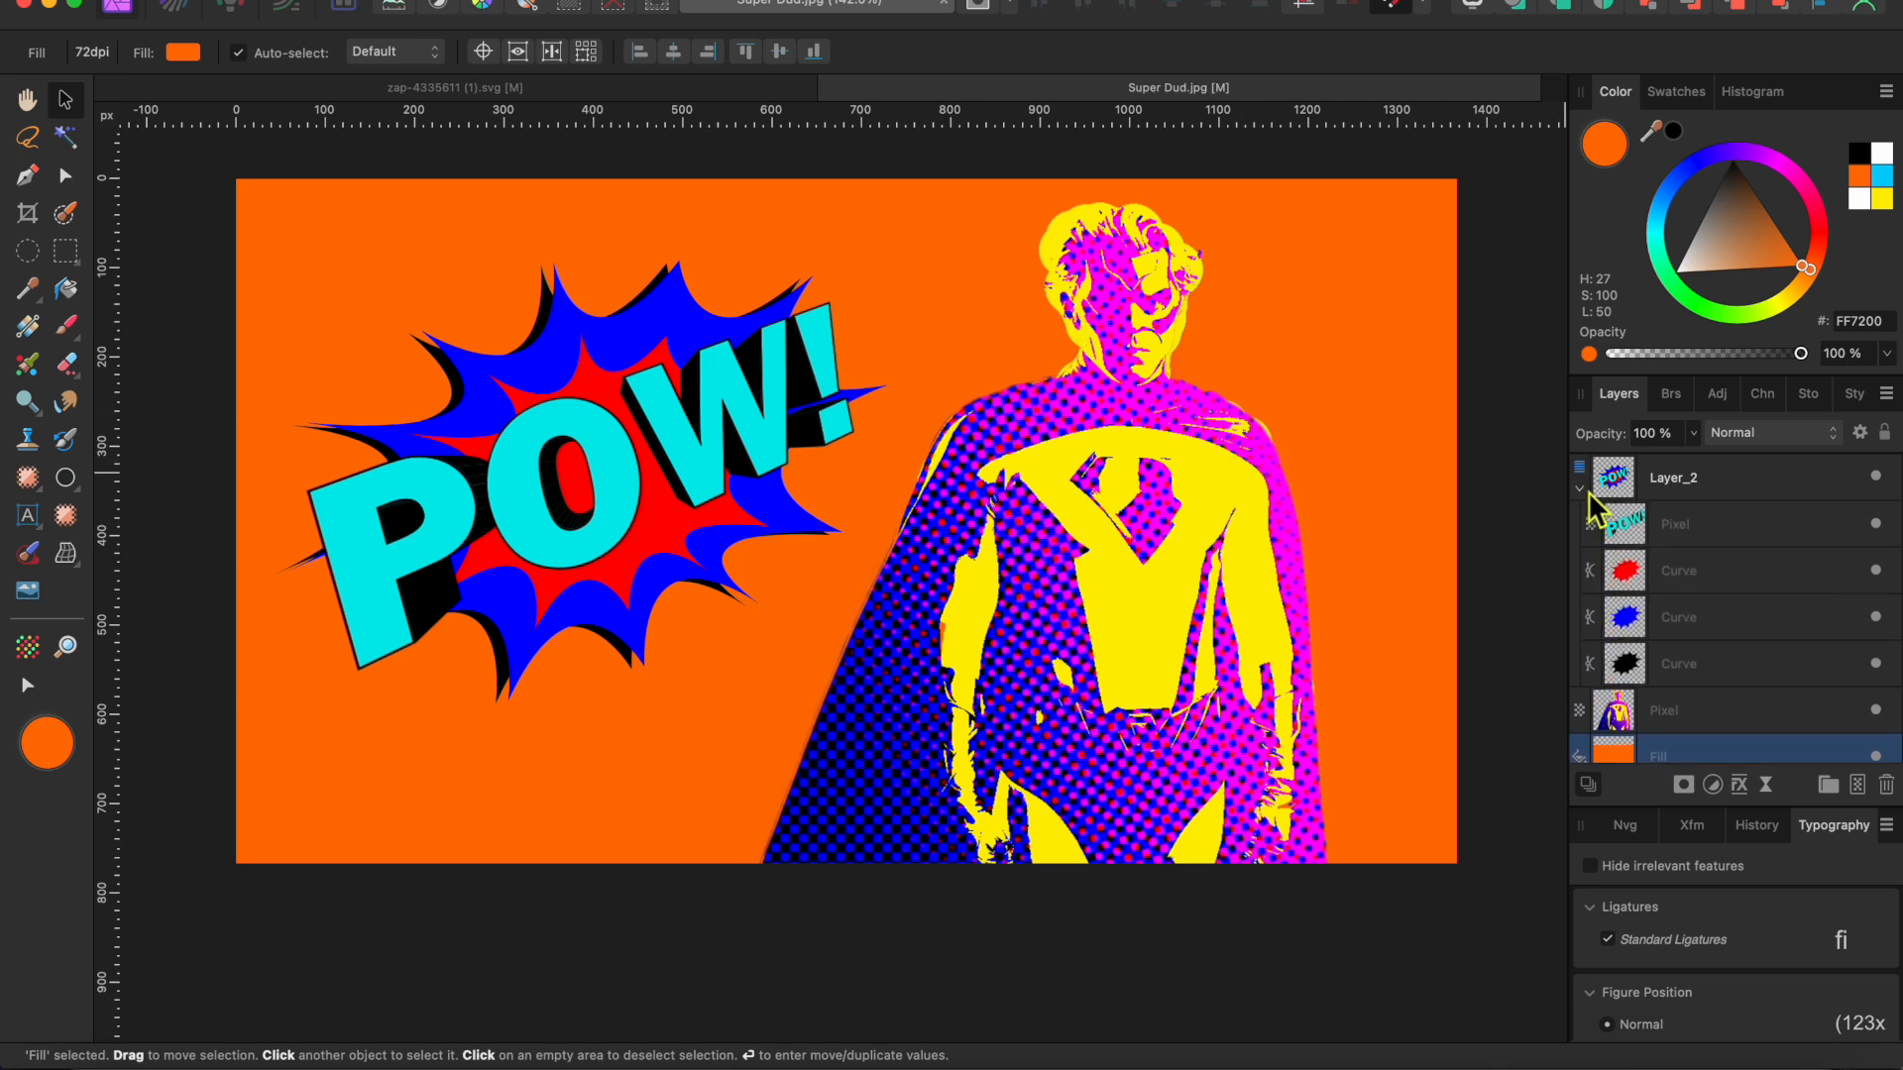
click(1698, 620)
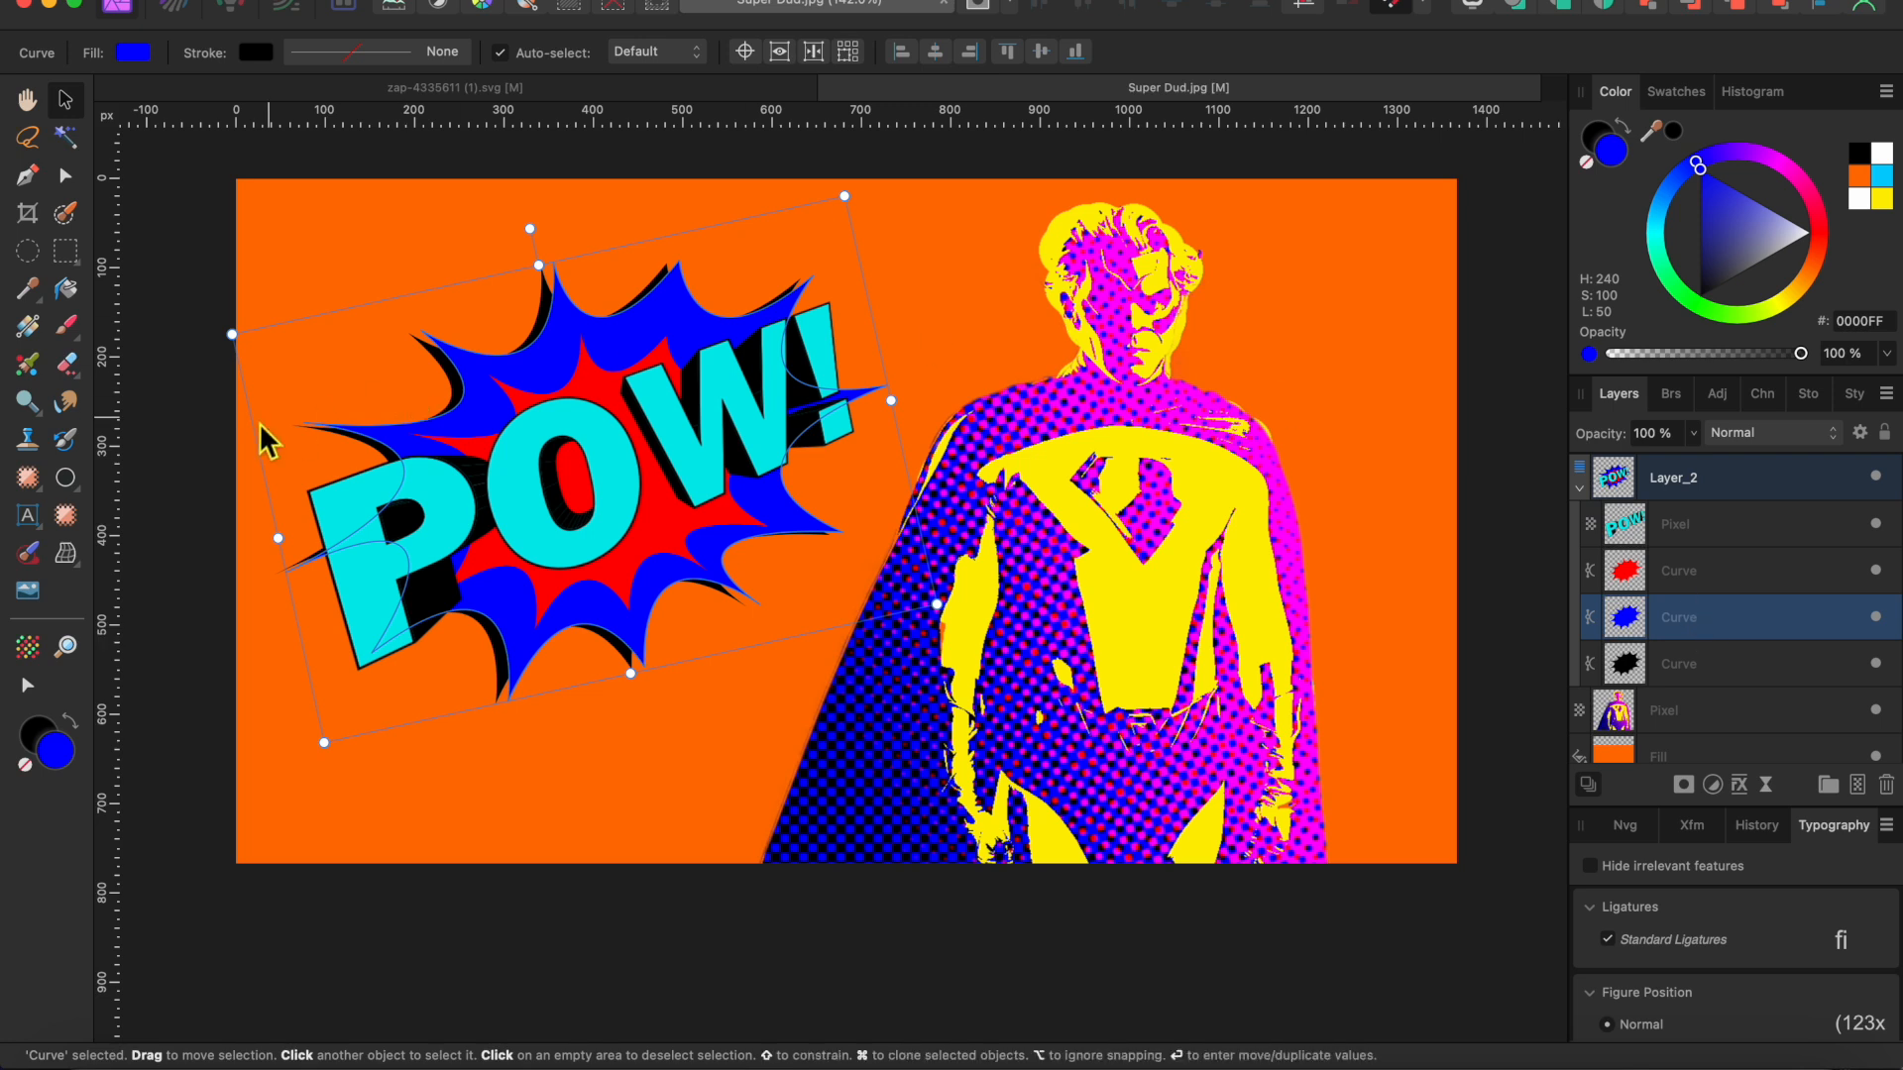
click(27, 326)
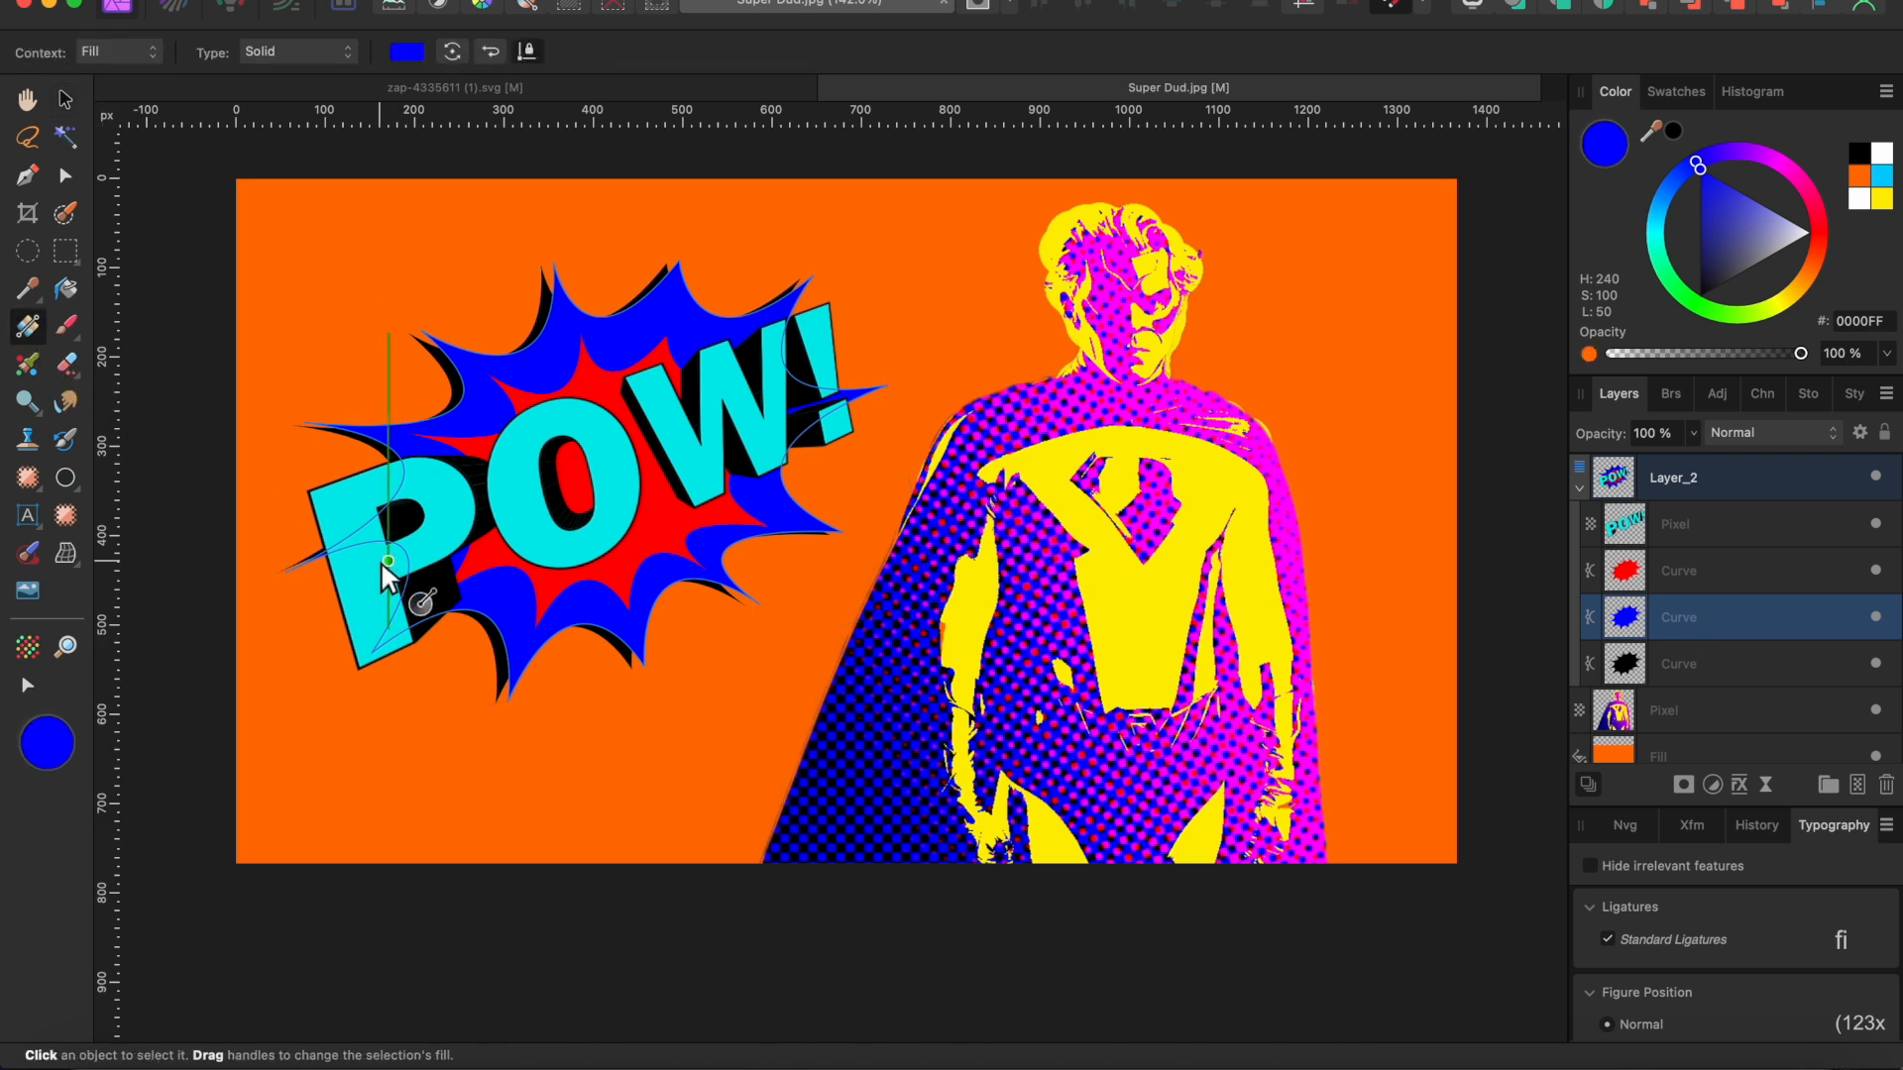
drag(402, 626, 859, 290)
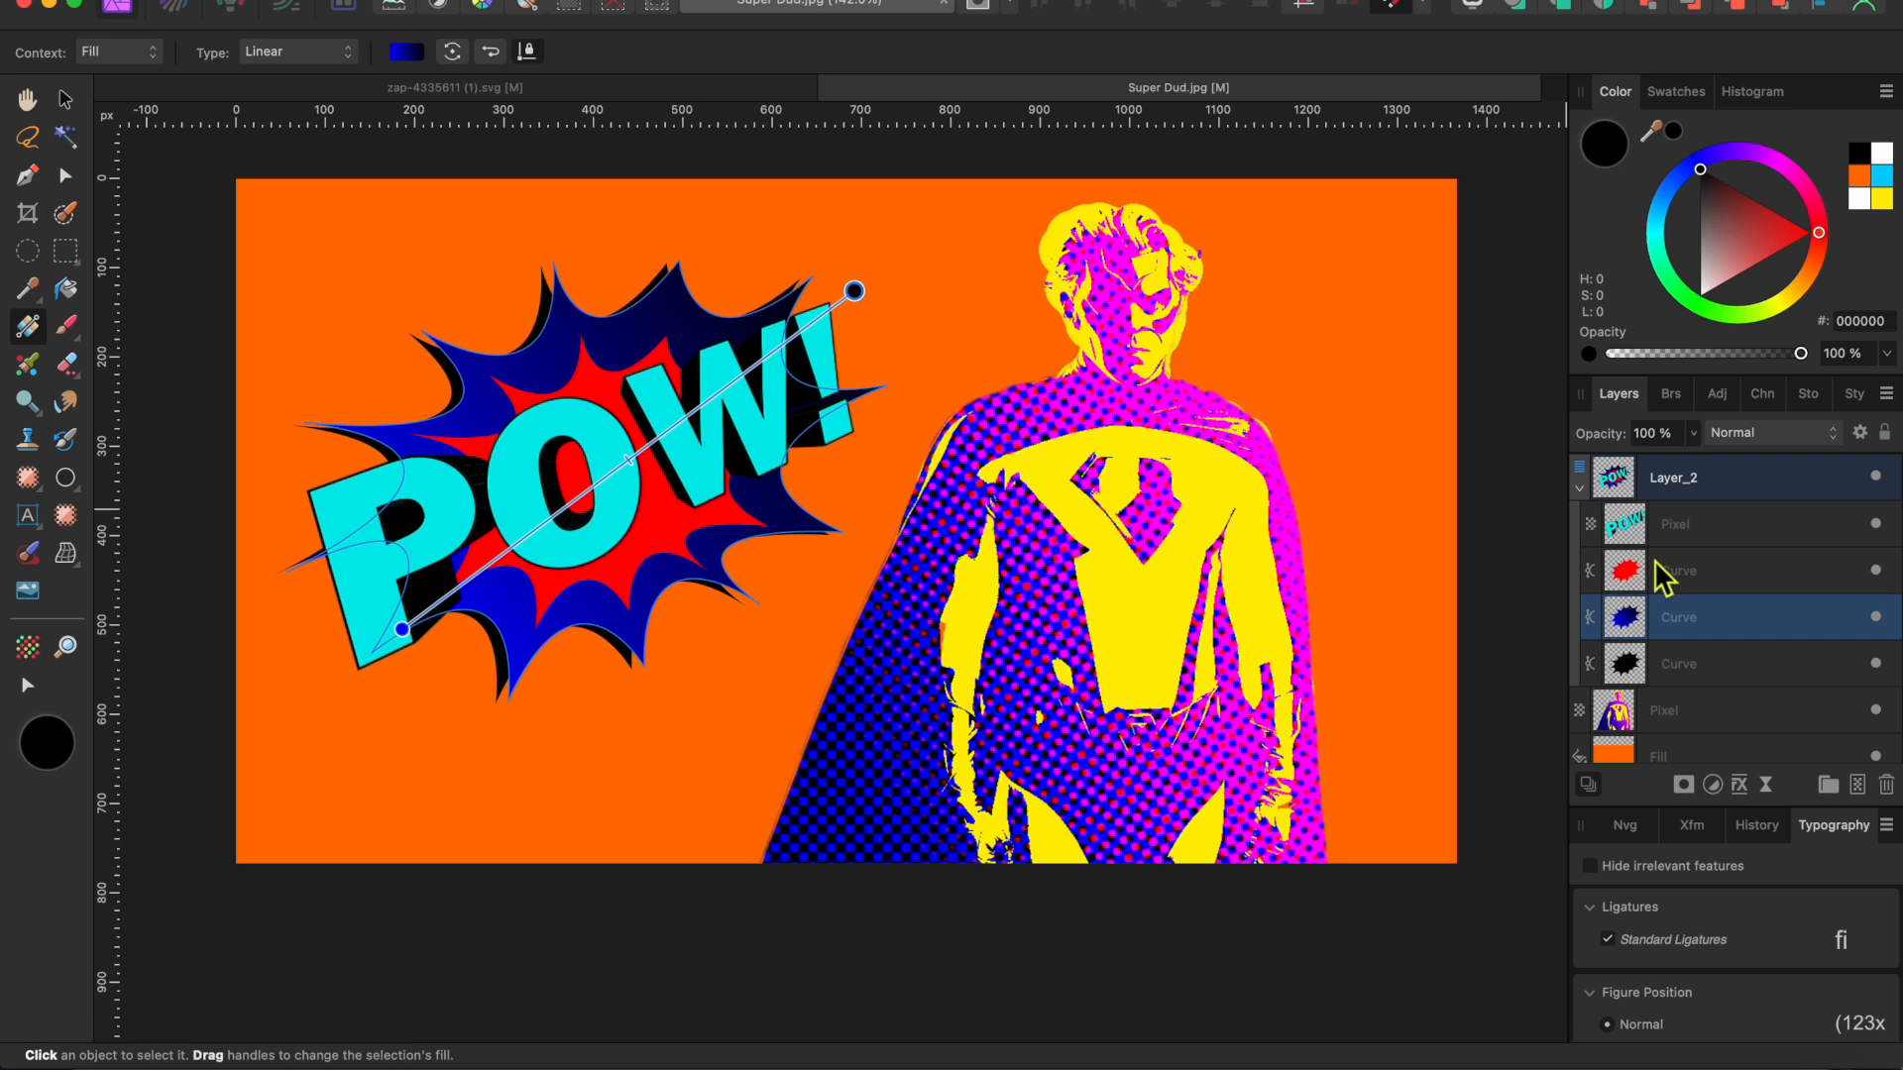
right_click(1696, 635)
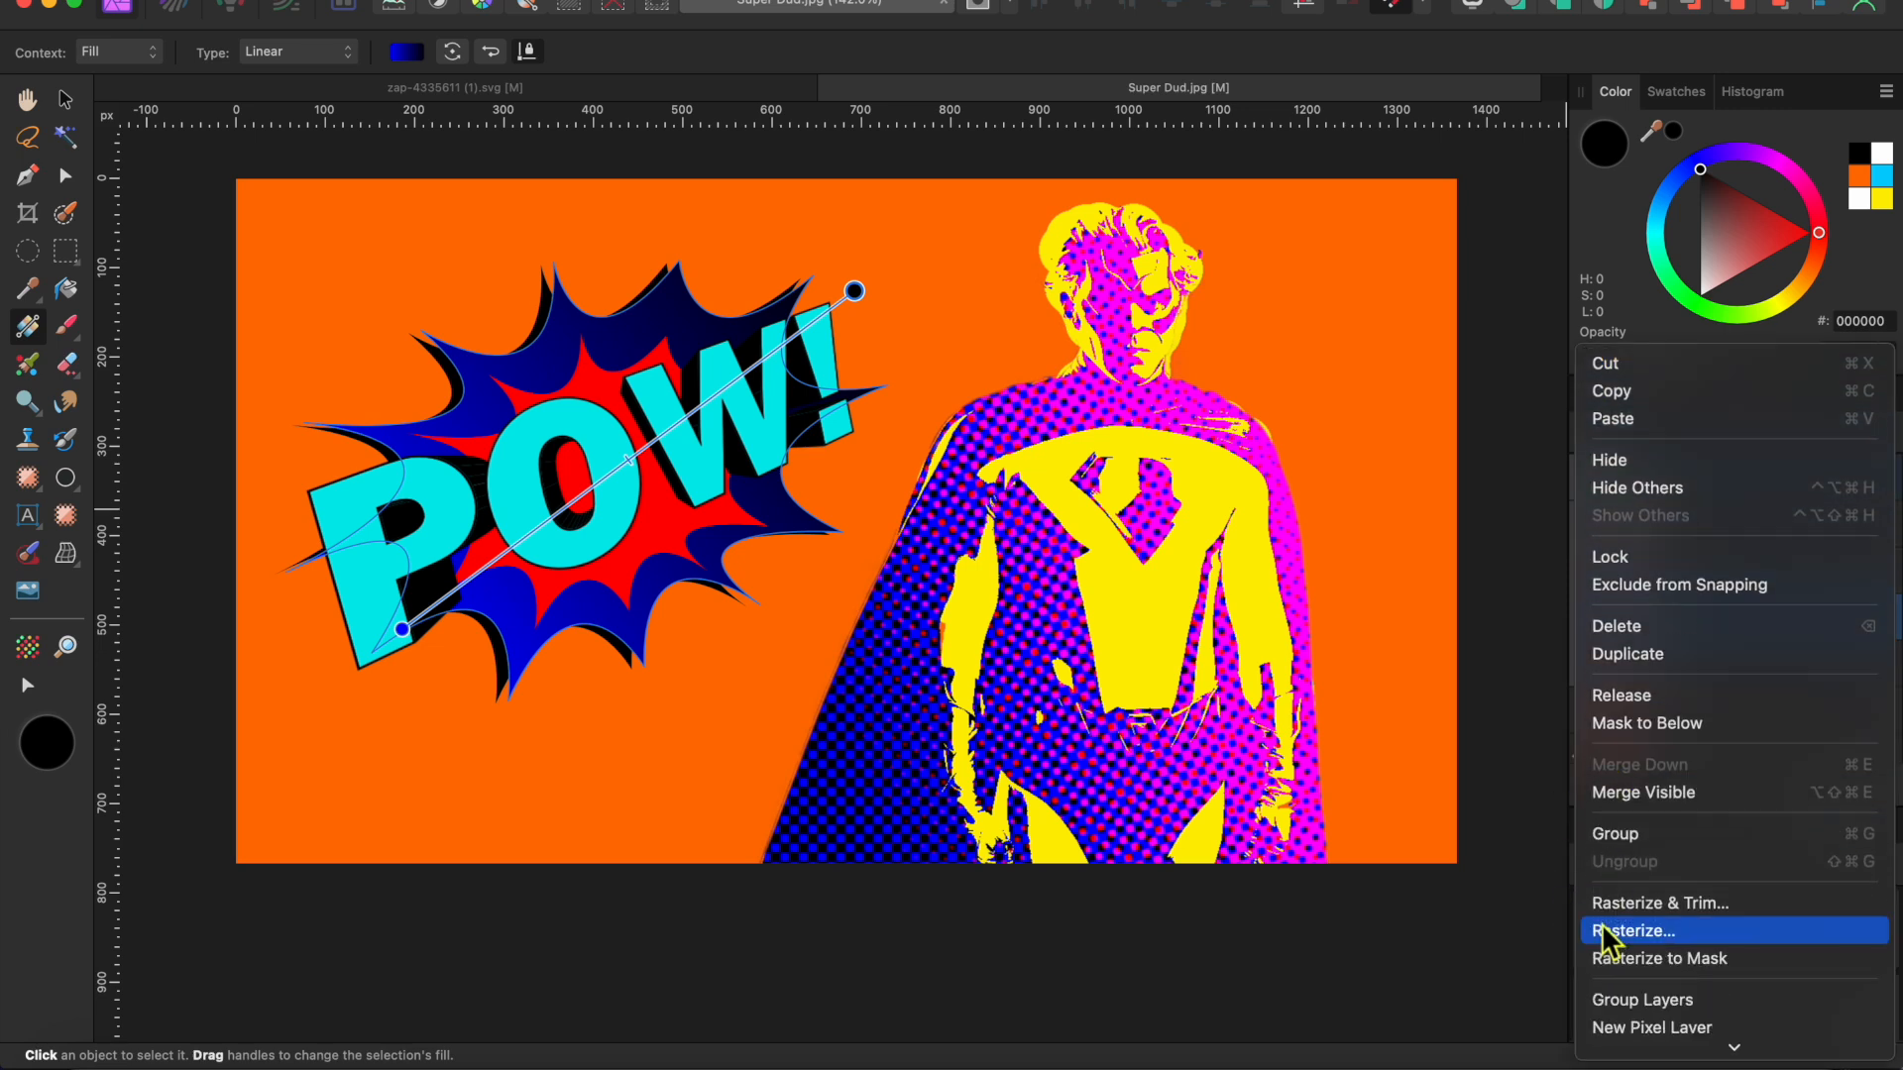
click(1616, 932)
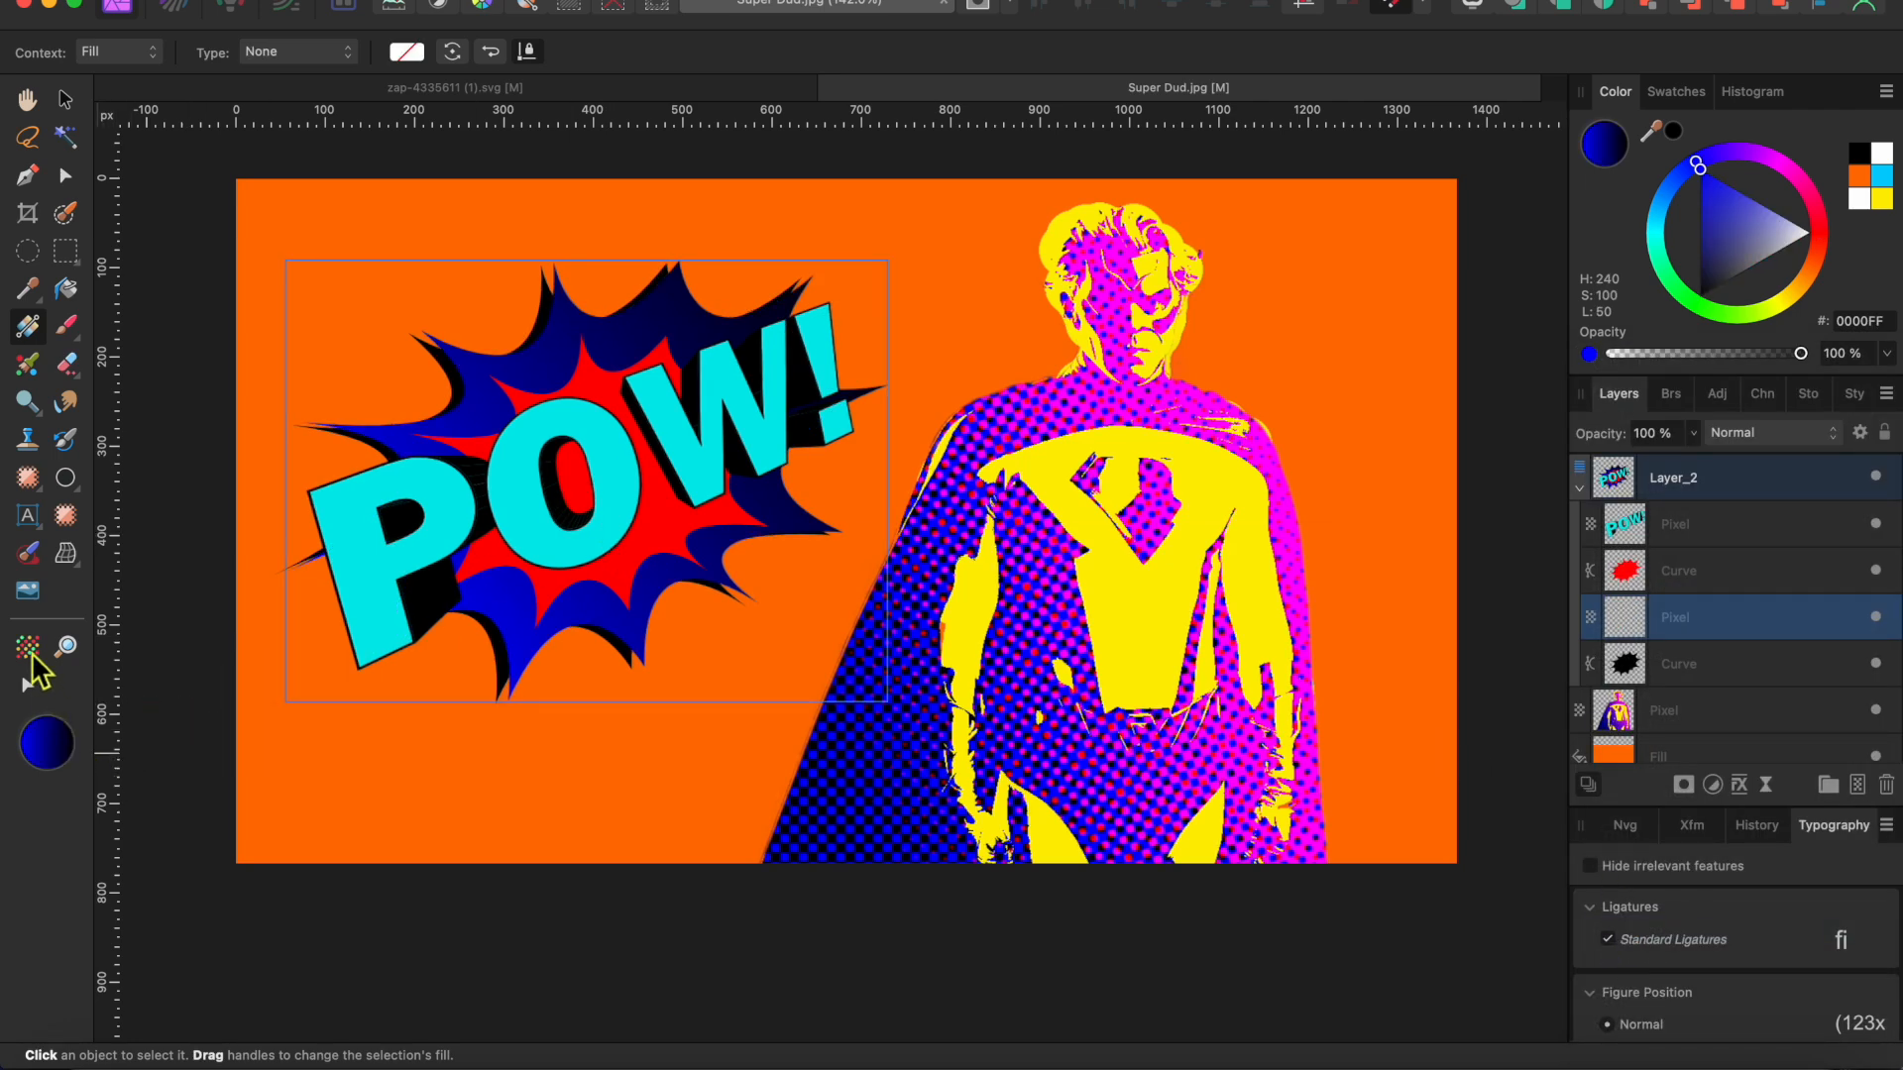
Step: Apply a monochrome cosine Halftone filter to the blue burst with a cell size of about 15.8 and contrast 85
click(31, 657)
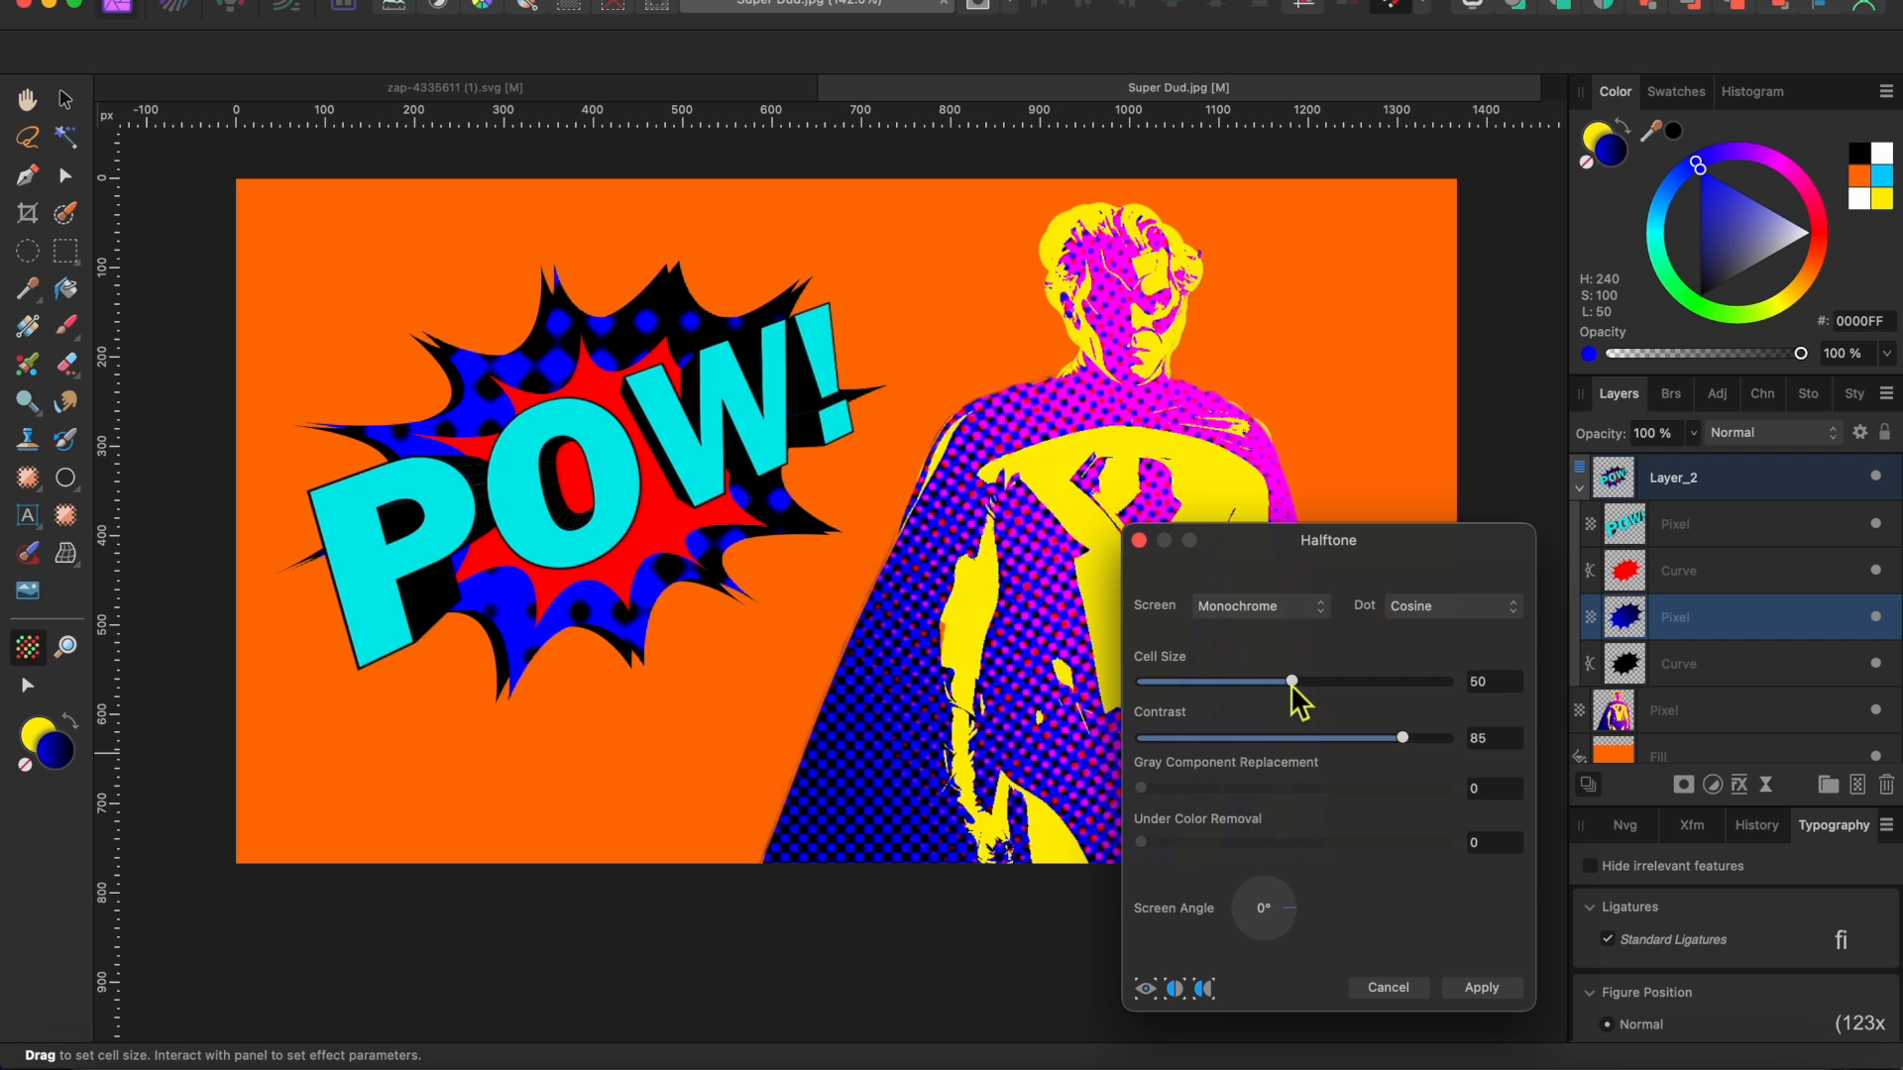
drag(1289, 684, 1194, 708)
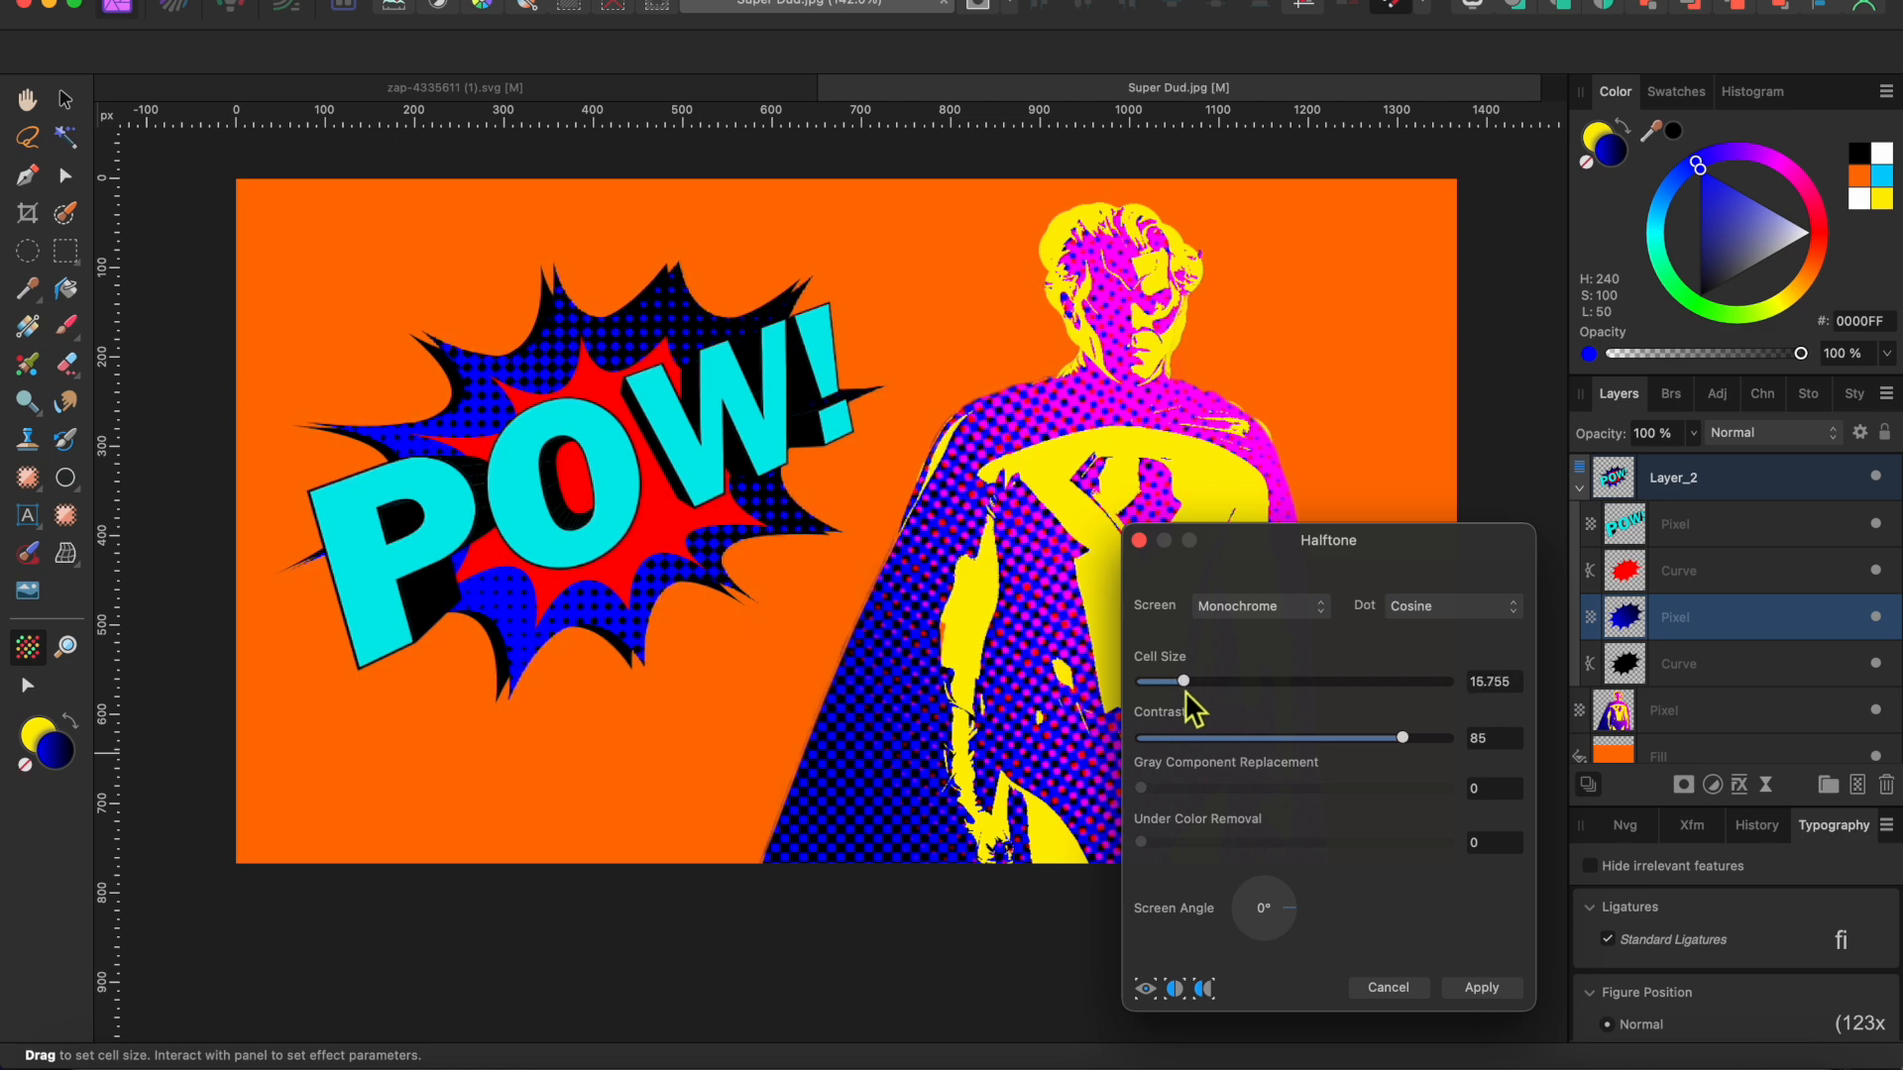
click(1489, 987)
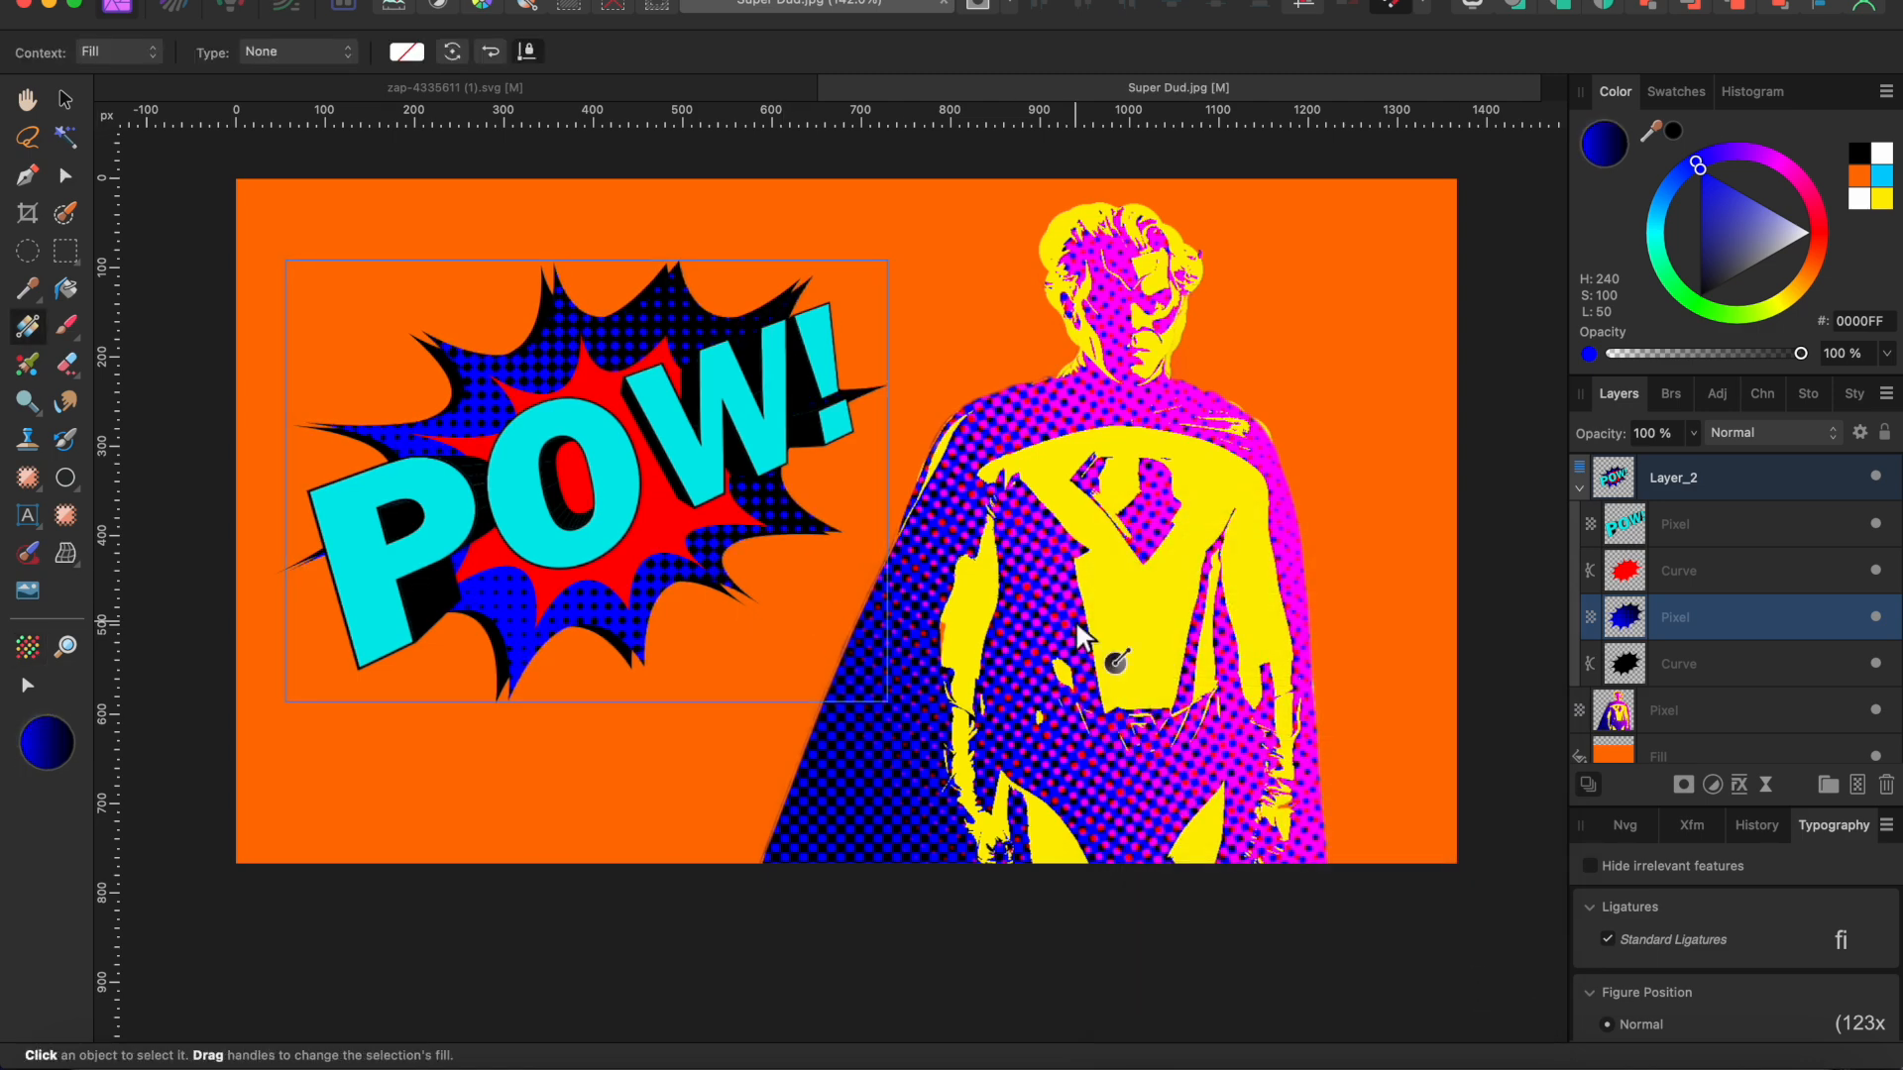
Step: Apply a diagonal linear gradient from red to black across the red burst shape and rasterize the shape
click(1750, 570)
right_click(1749, 570)
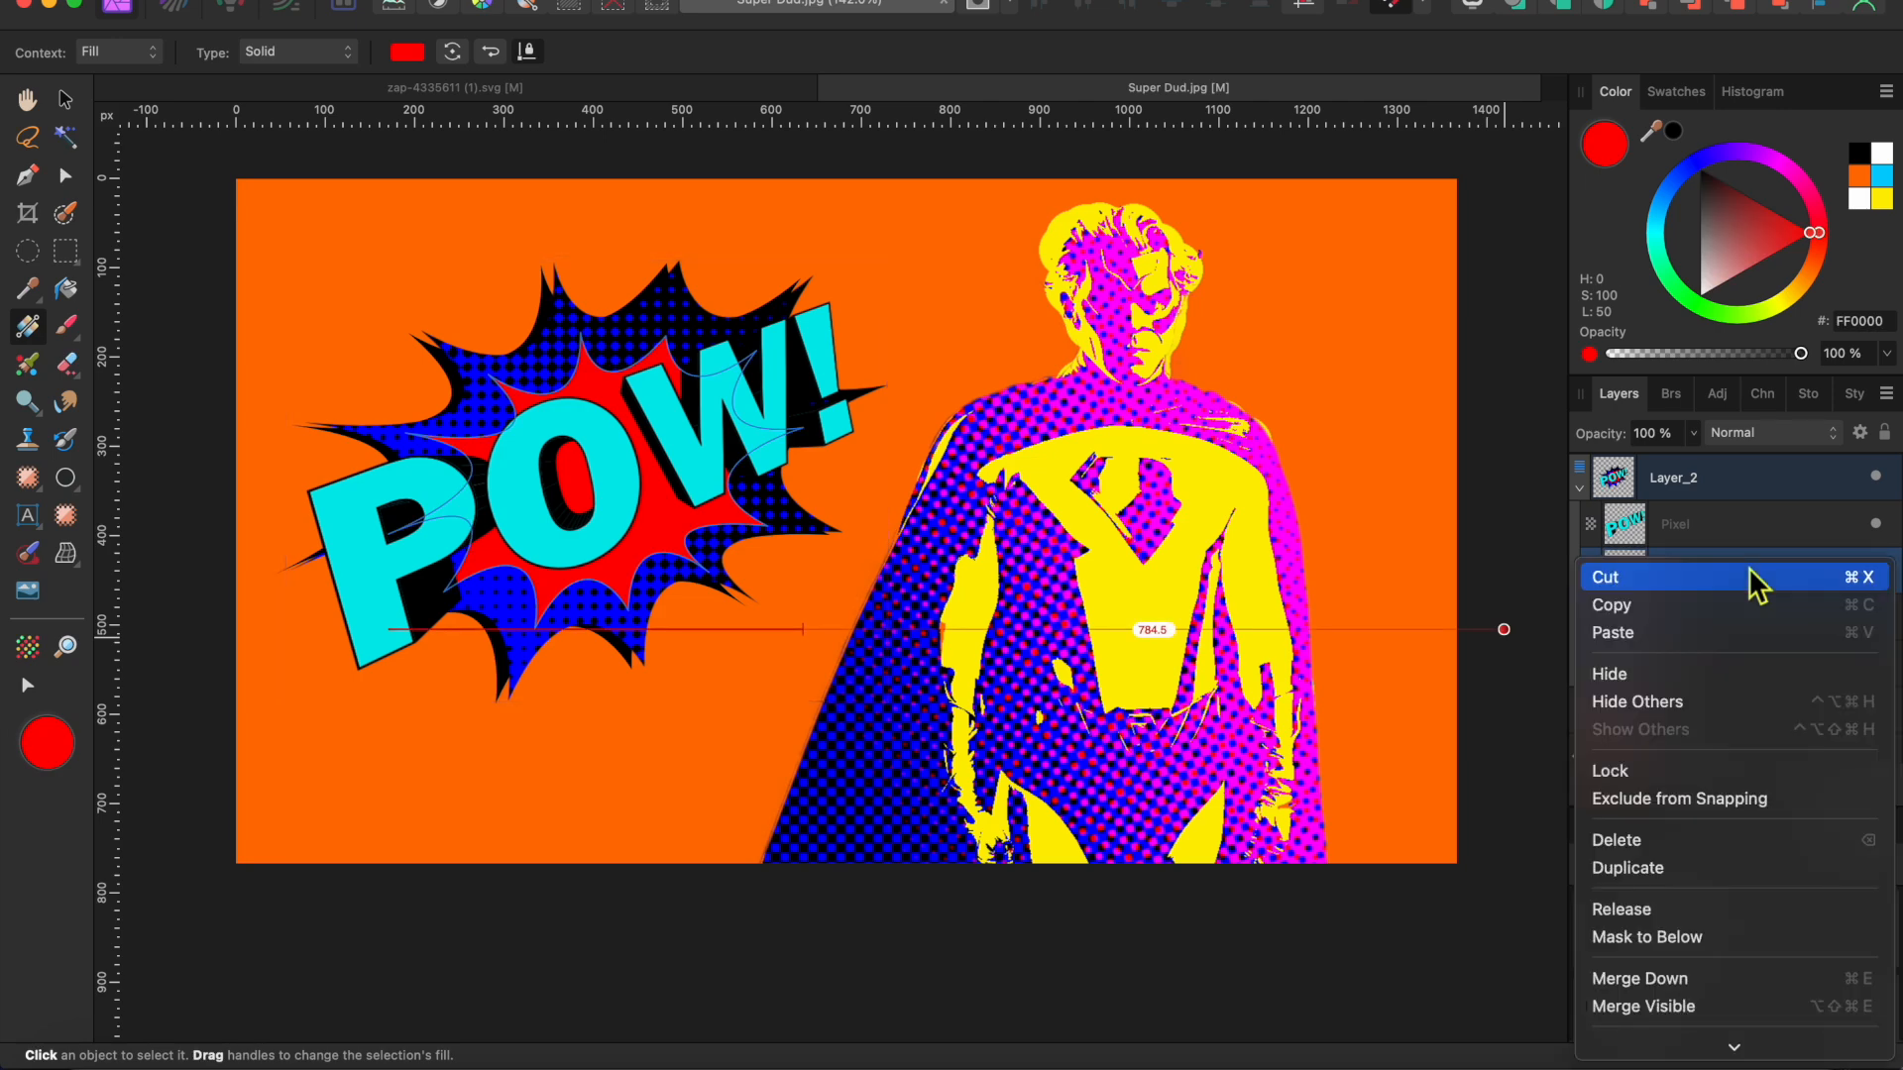
click(1527, 602)
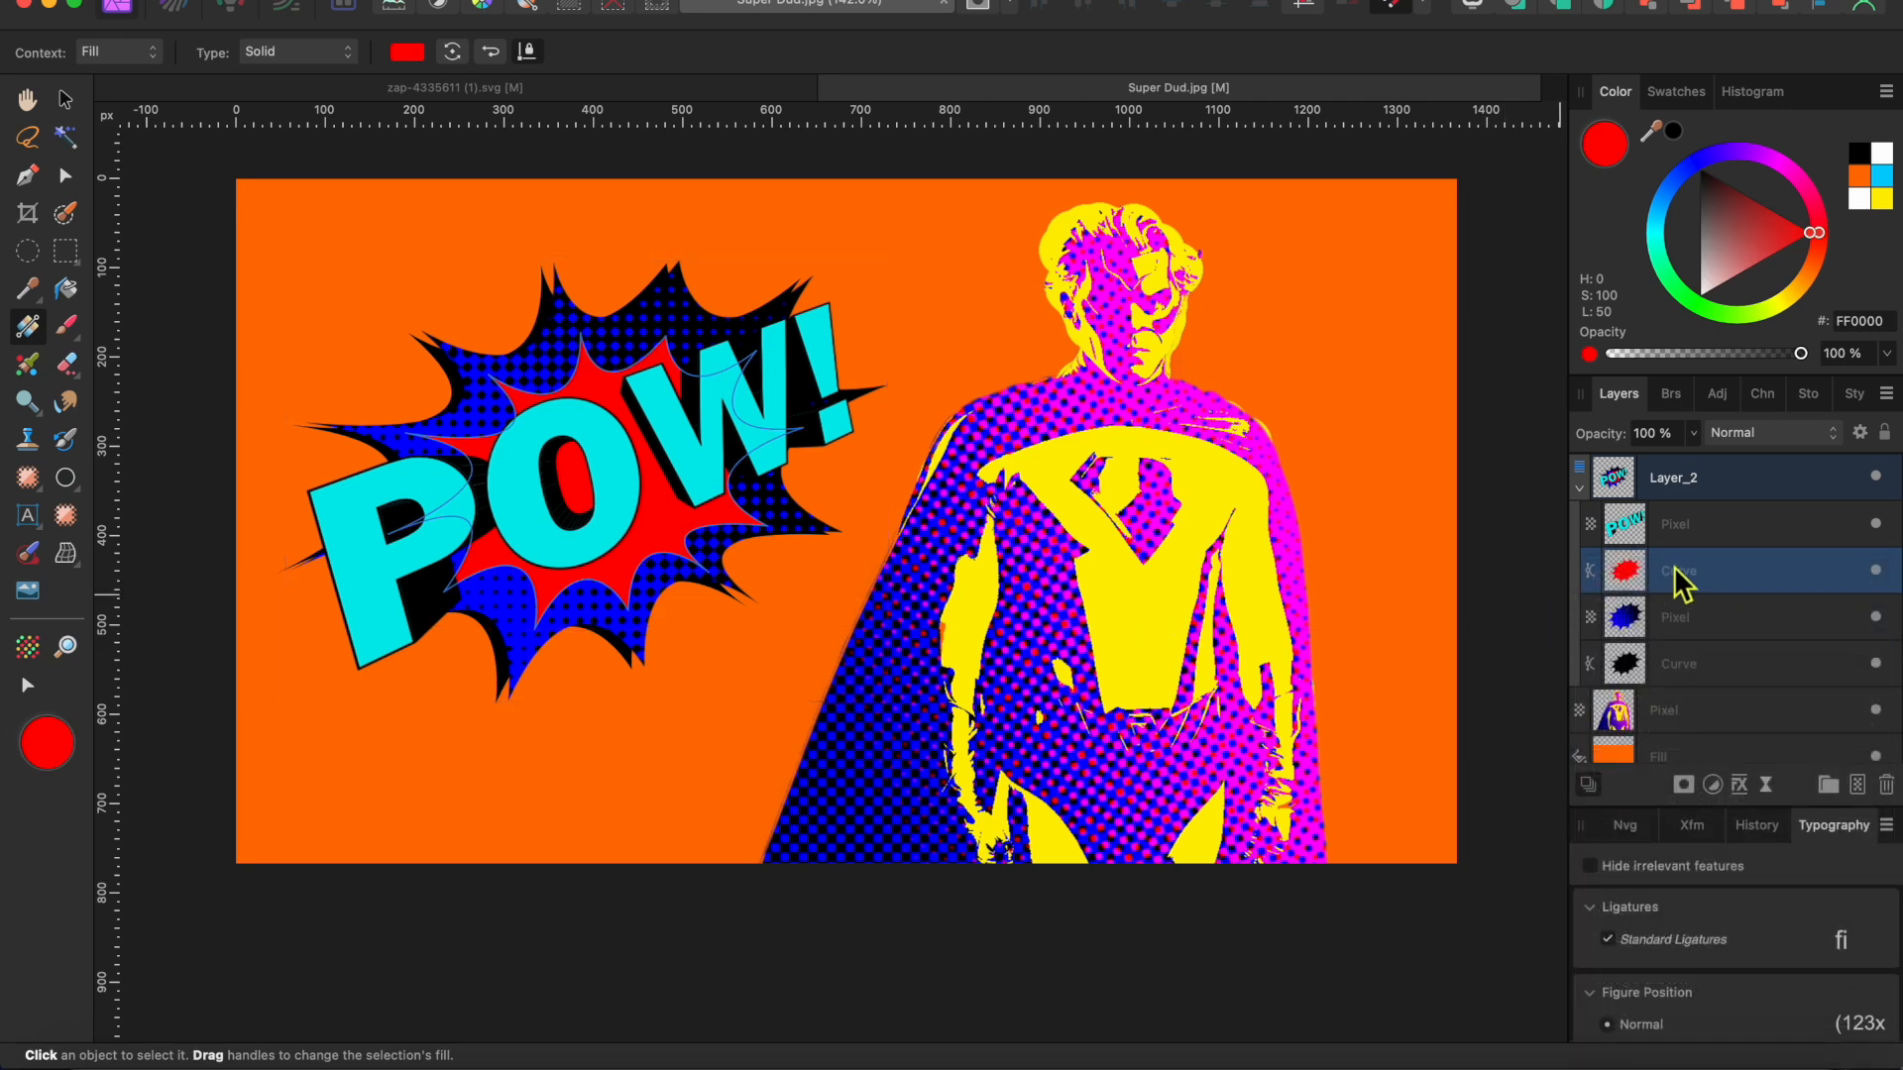
drag(734, 371, 412, 596)
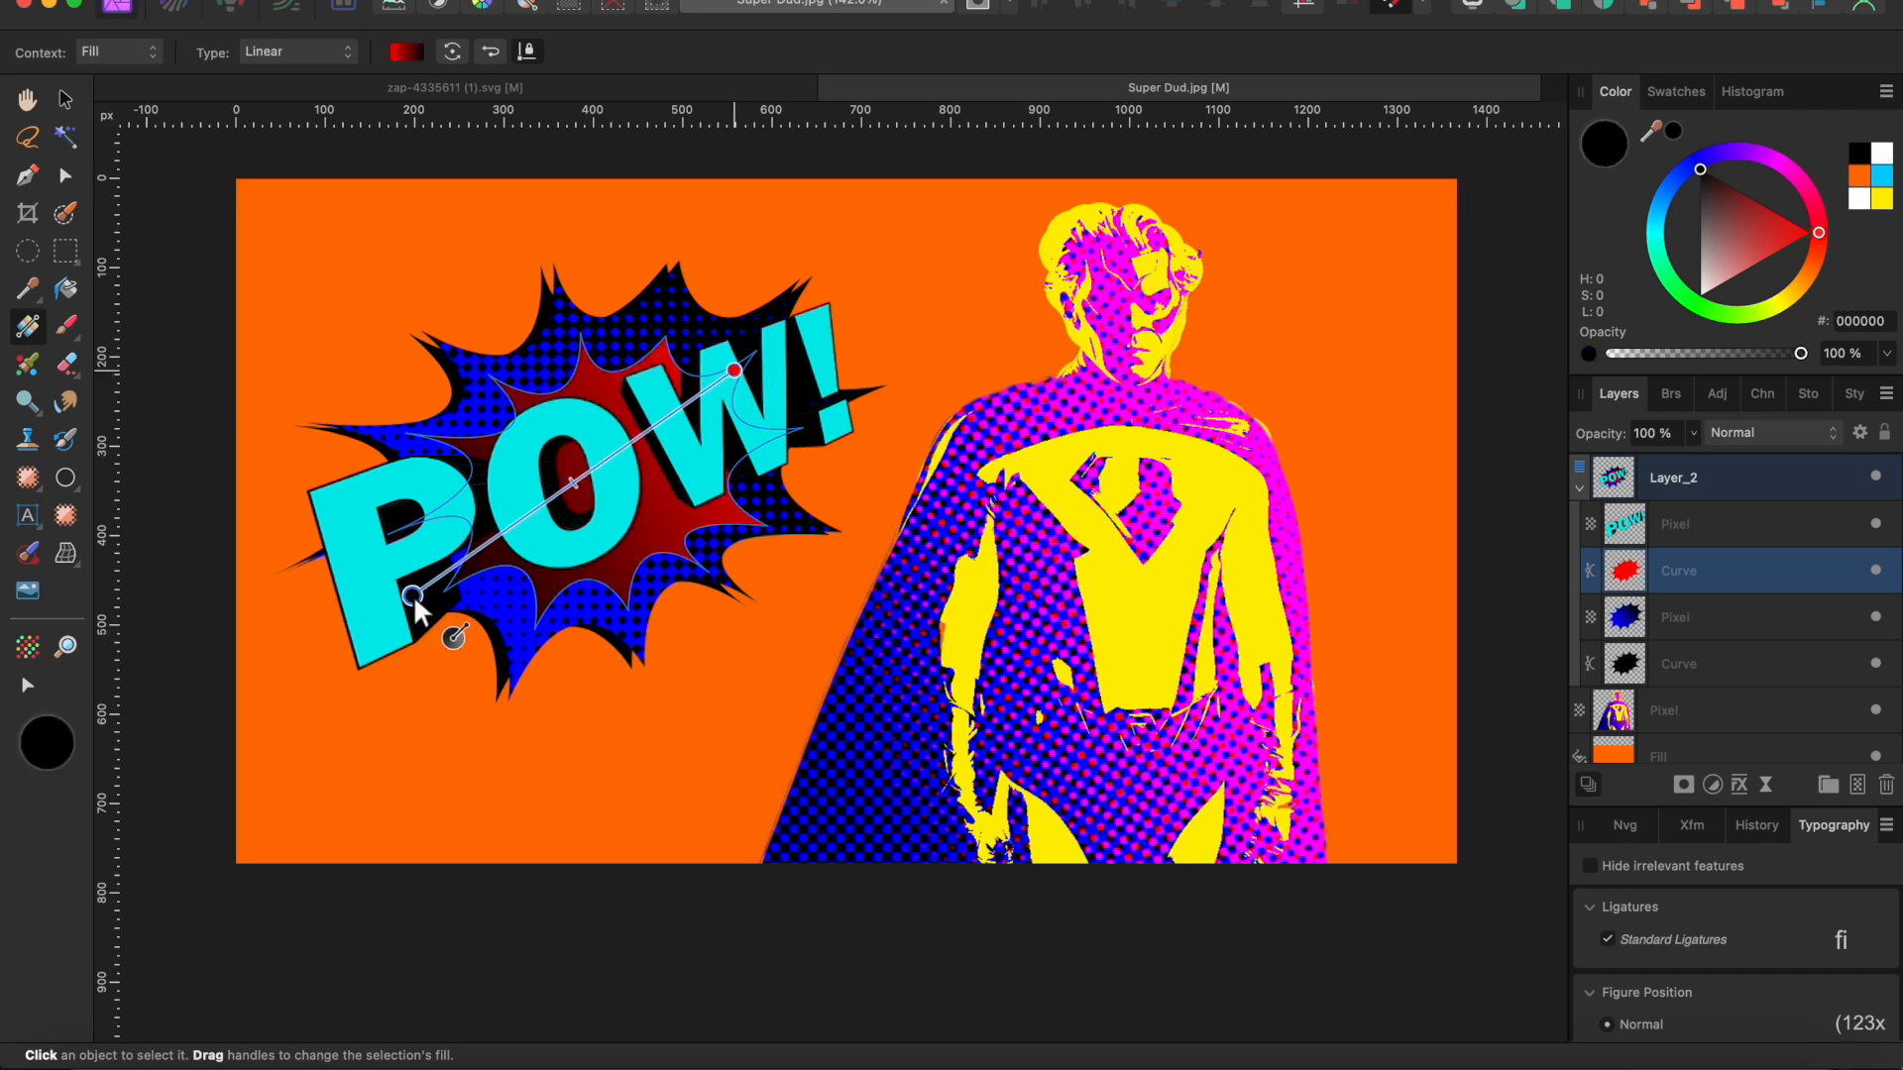
right_click(1697, 592)
click(1725, 838)
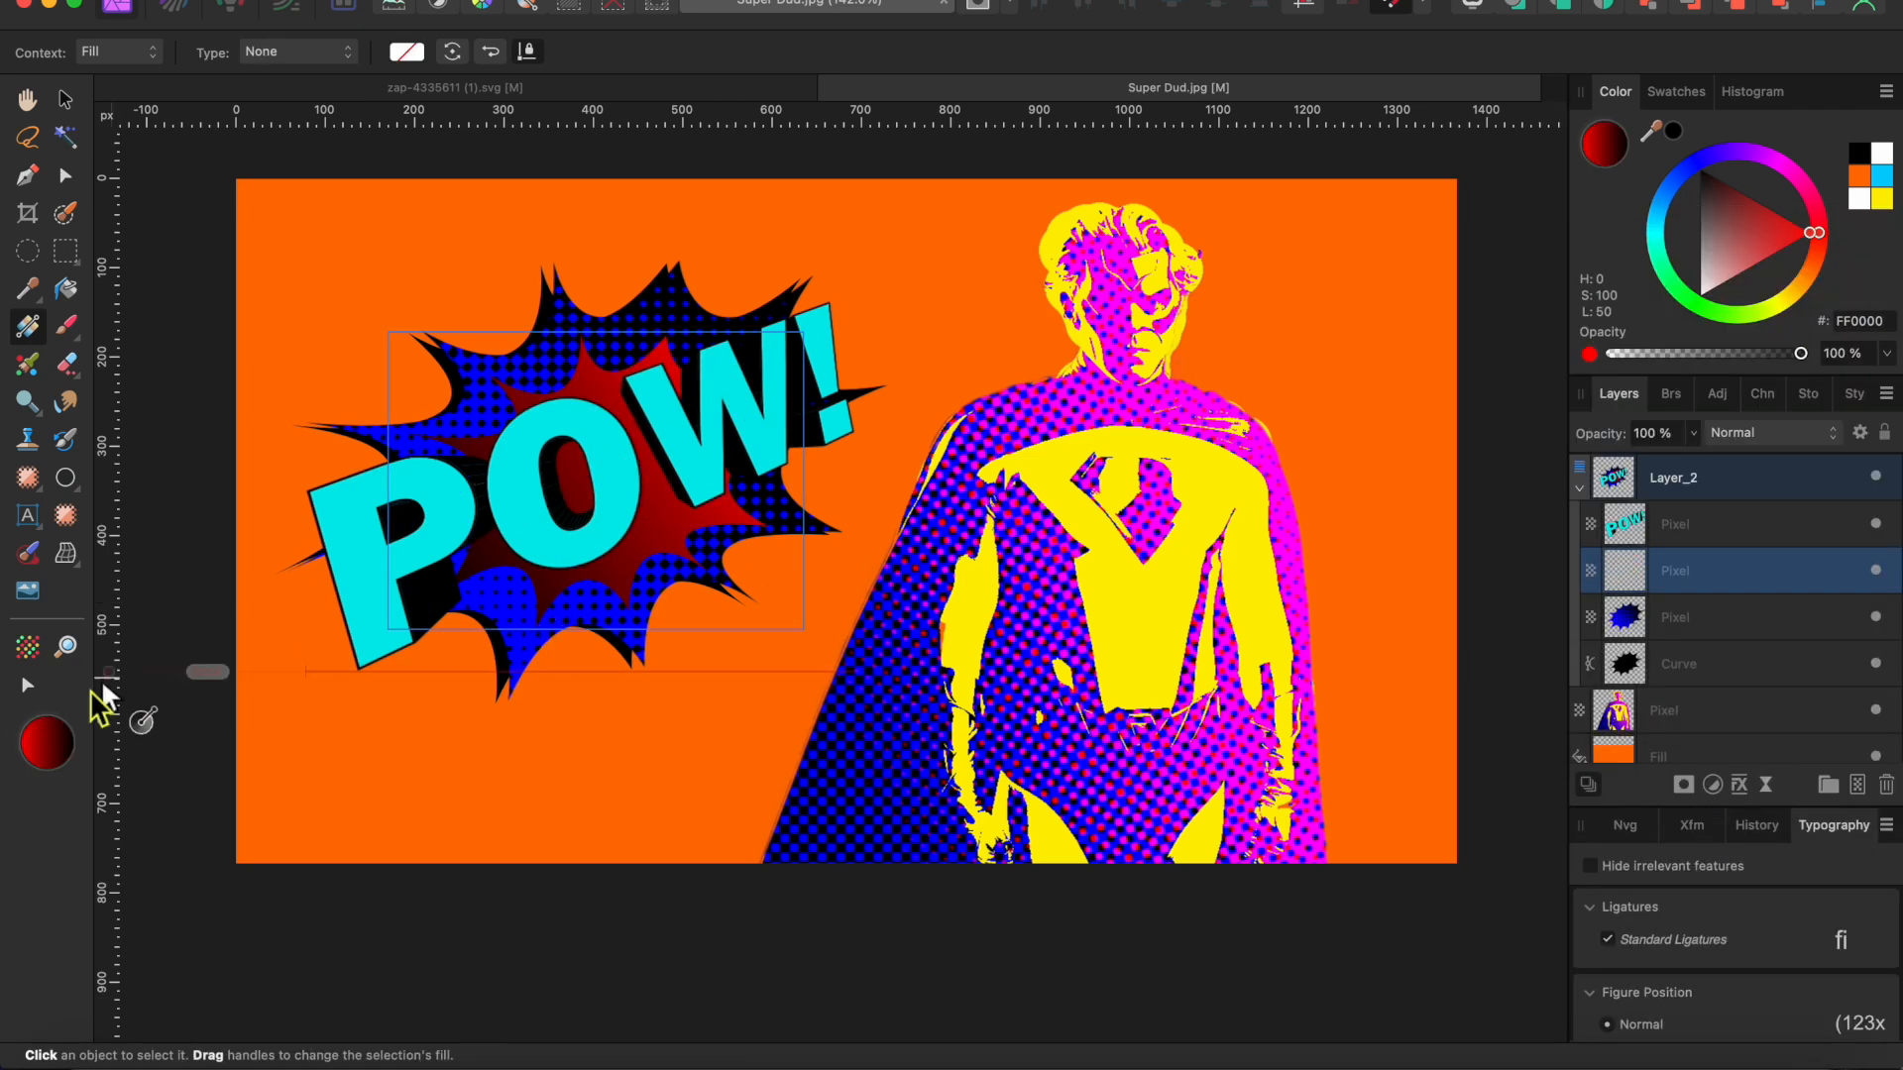
Step: Apply the Halftone filter with a reduced cell size to the red burst and collapse Layer_2
click(28, 654)
drag(1292, 681, 1184, 691)
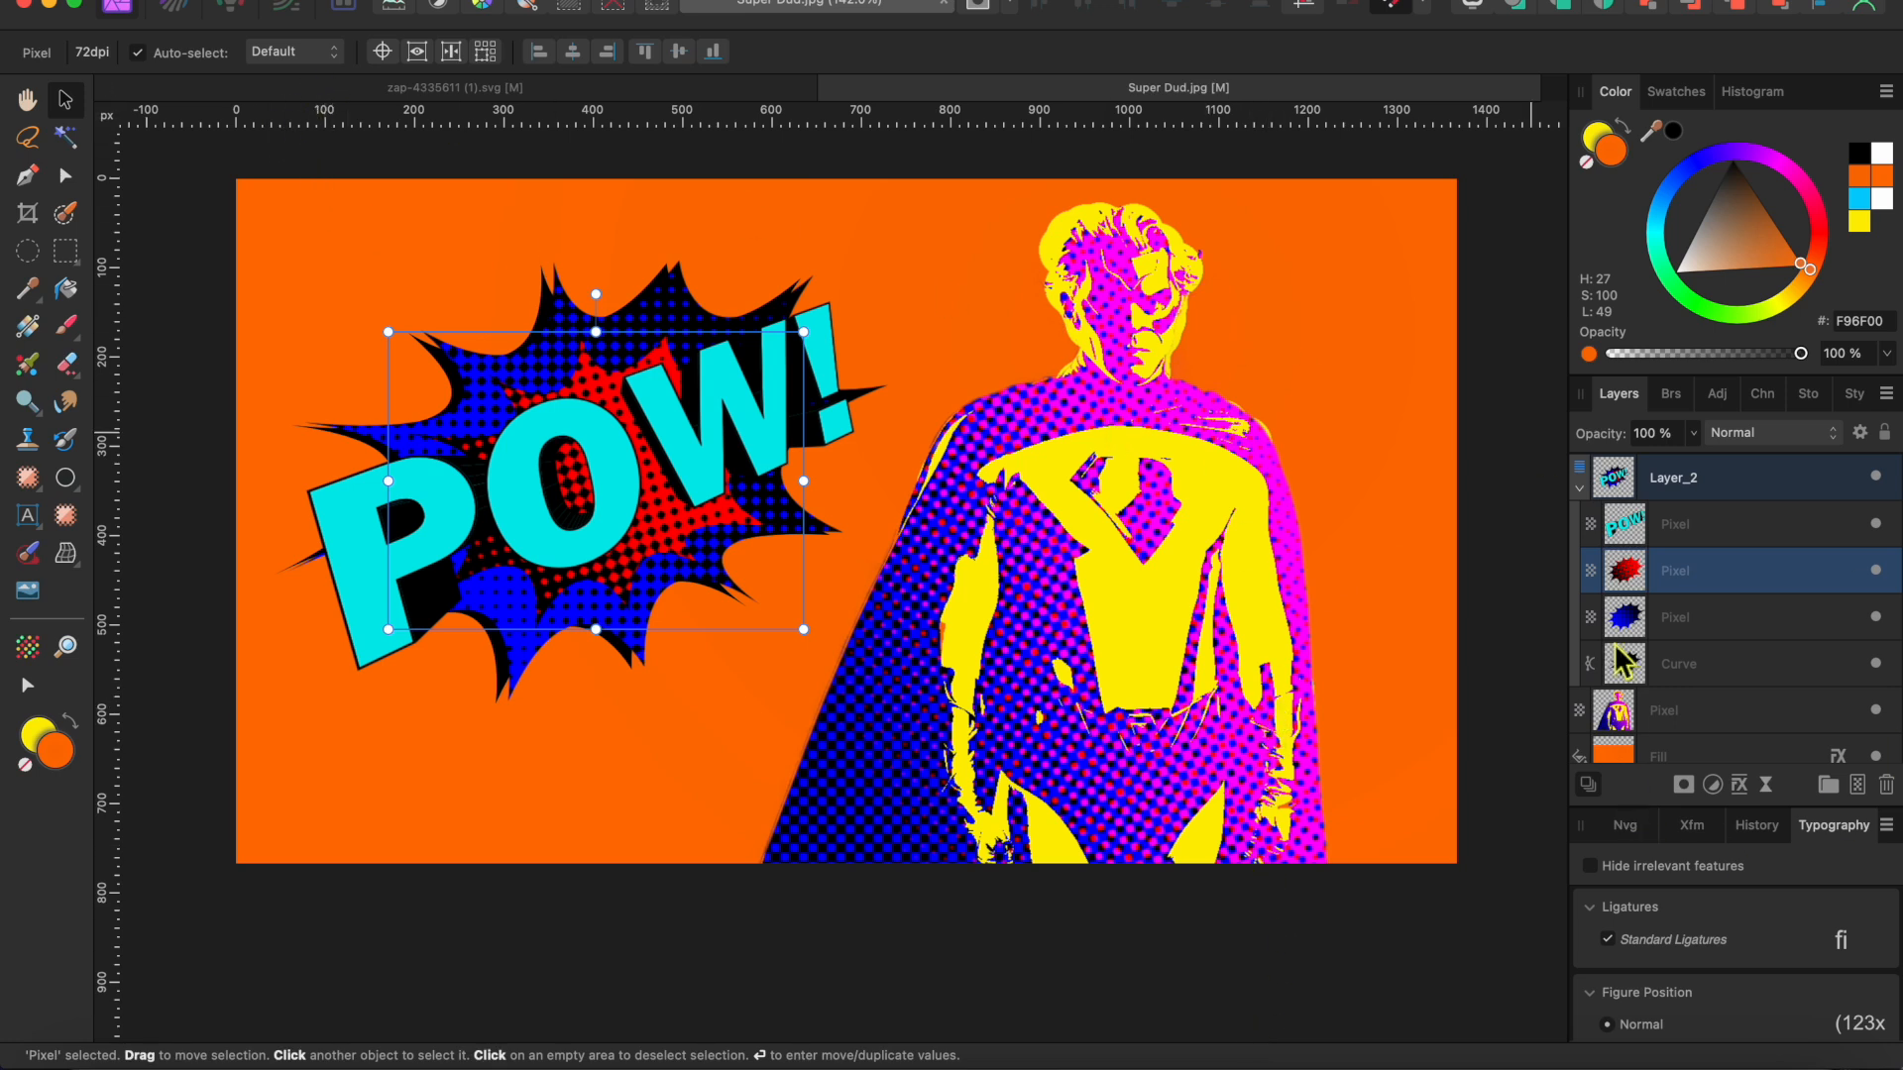
click(1580, 487)
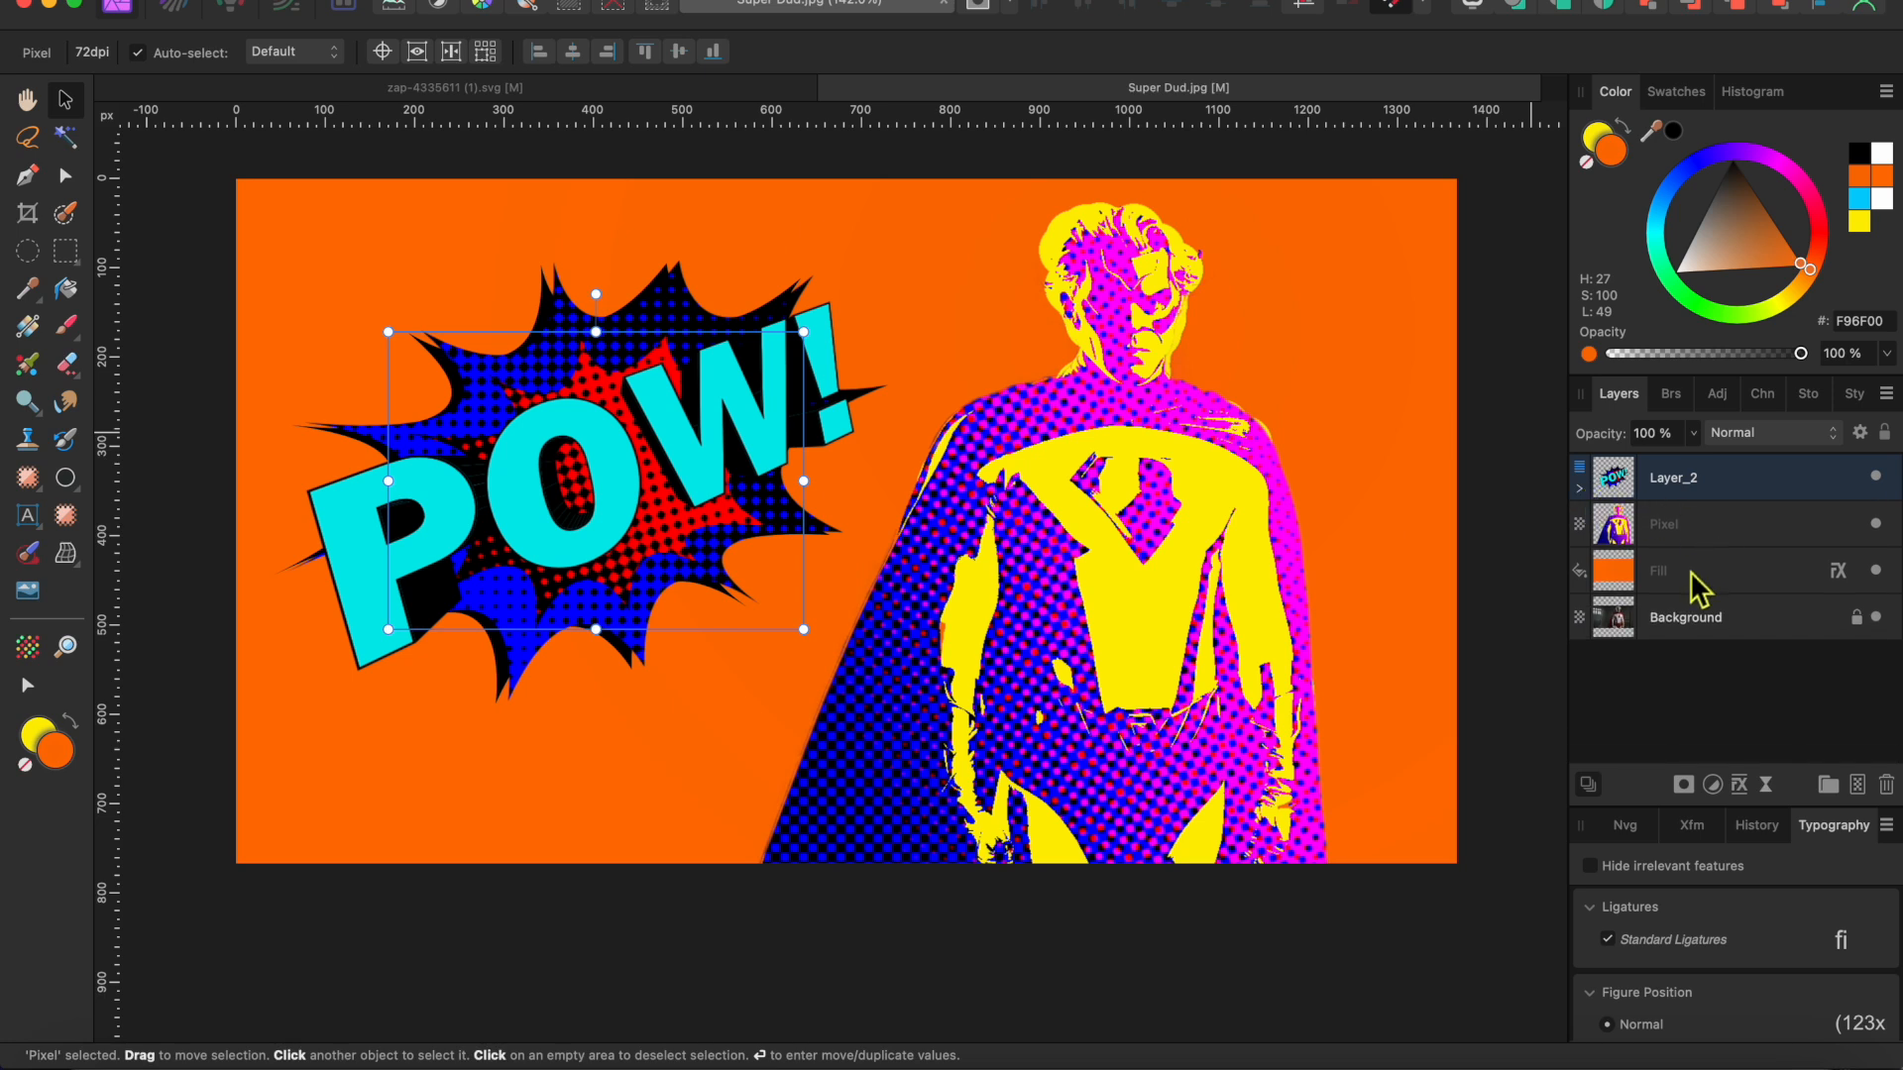
Step: Set the end stop of the background fill's radial gradient to yellow FFDF00 and reverse the gradient
click(1691, 571)
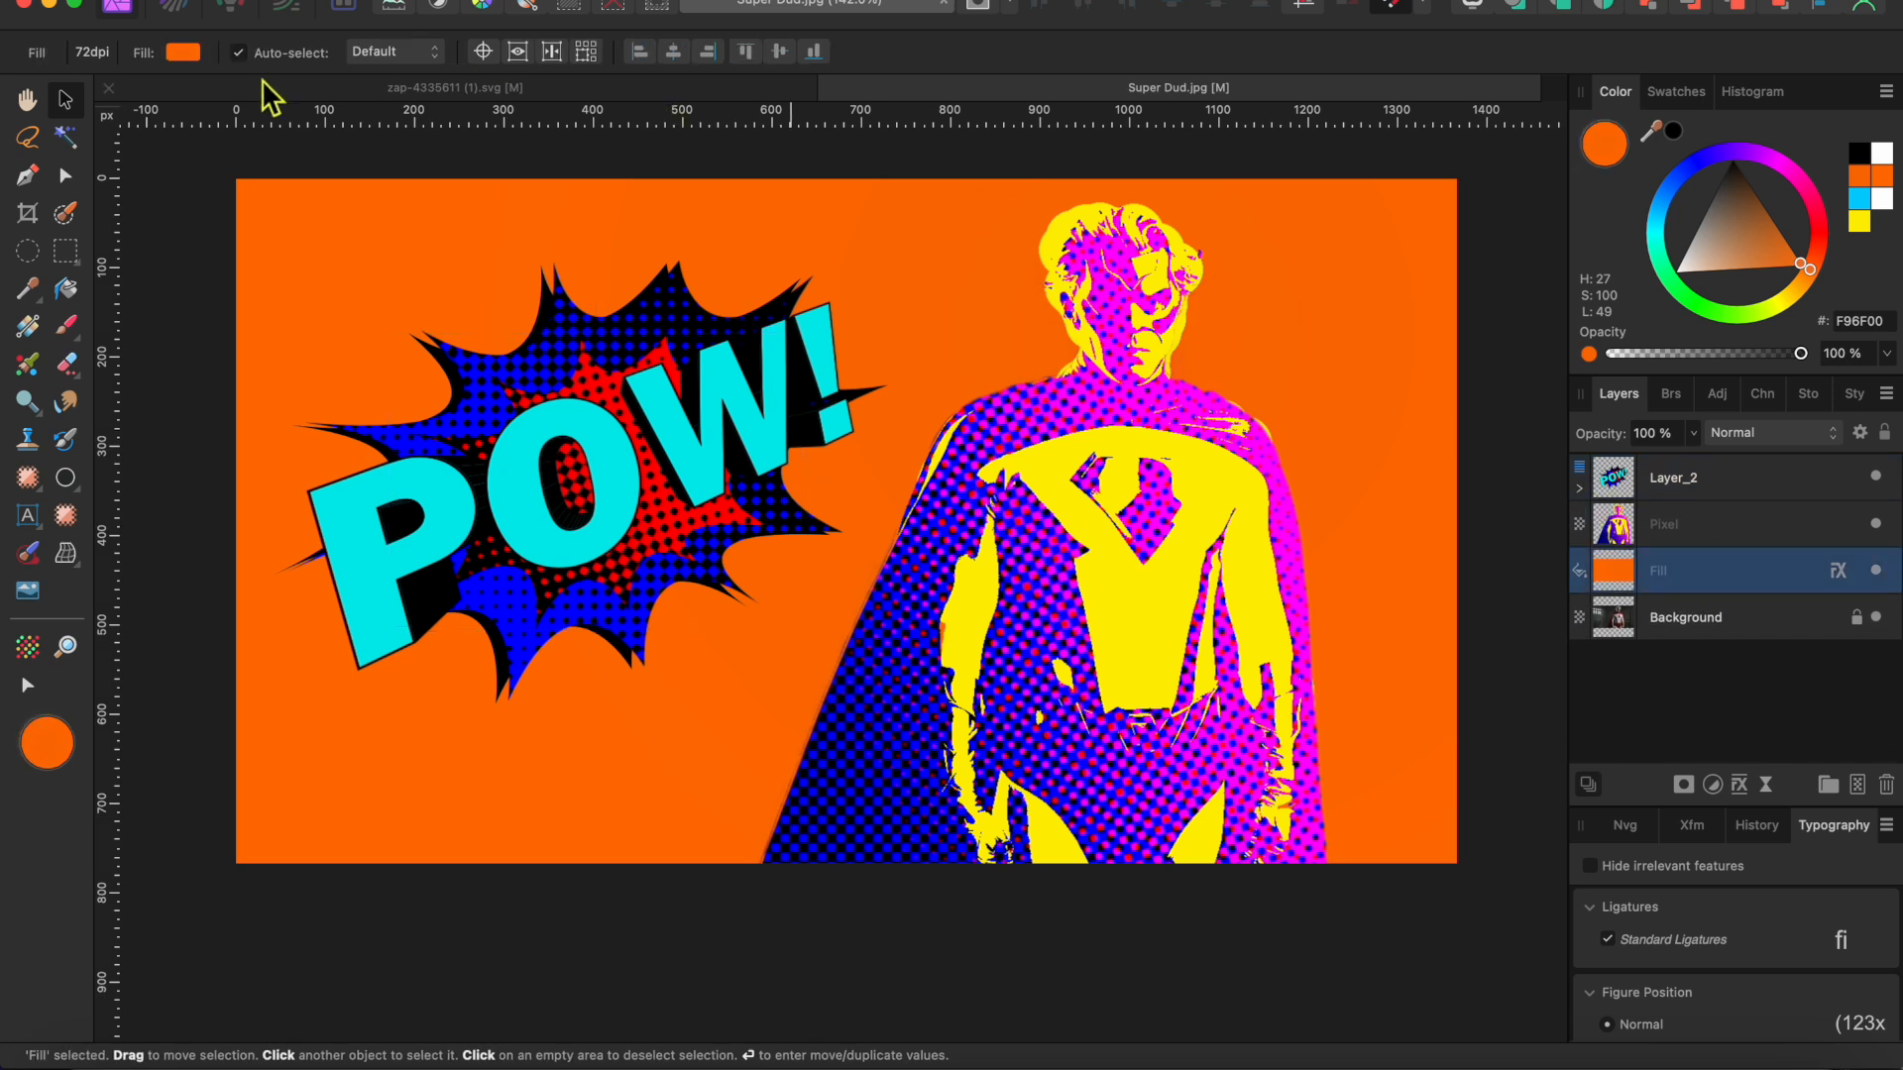
click(190, 54)
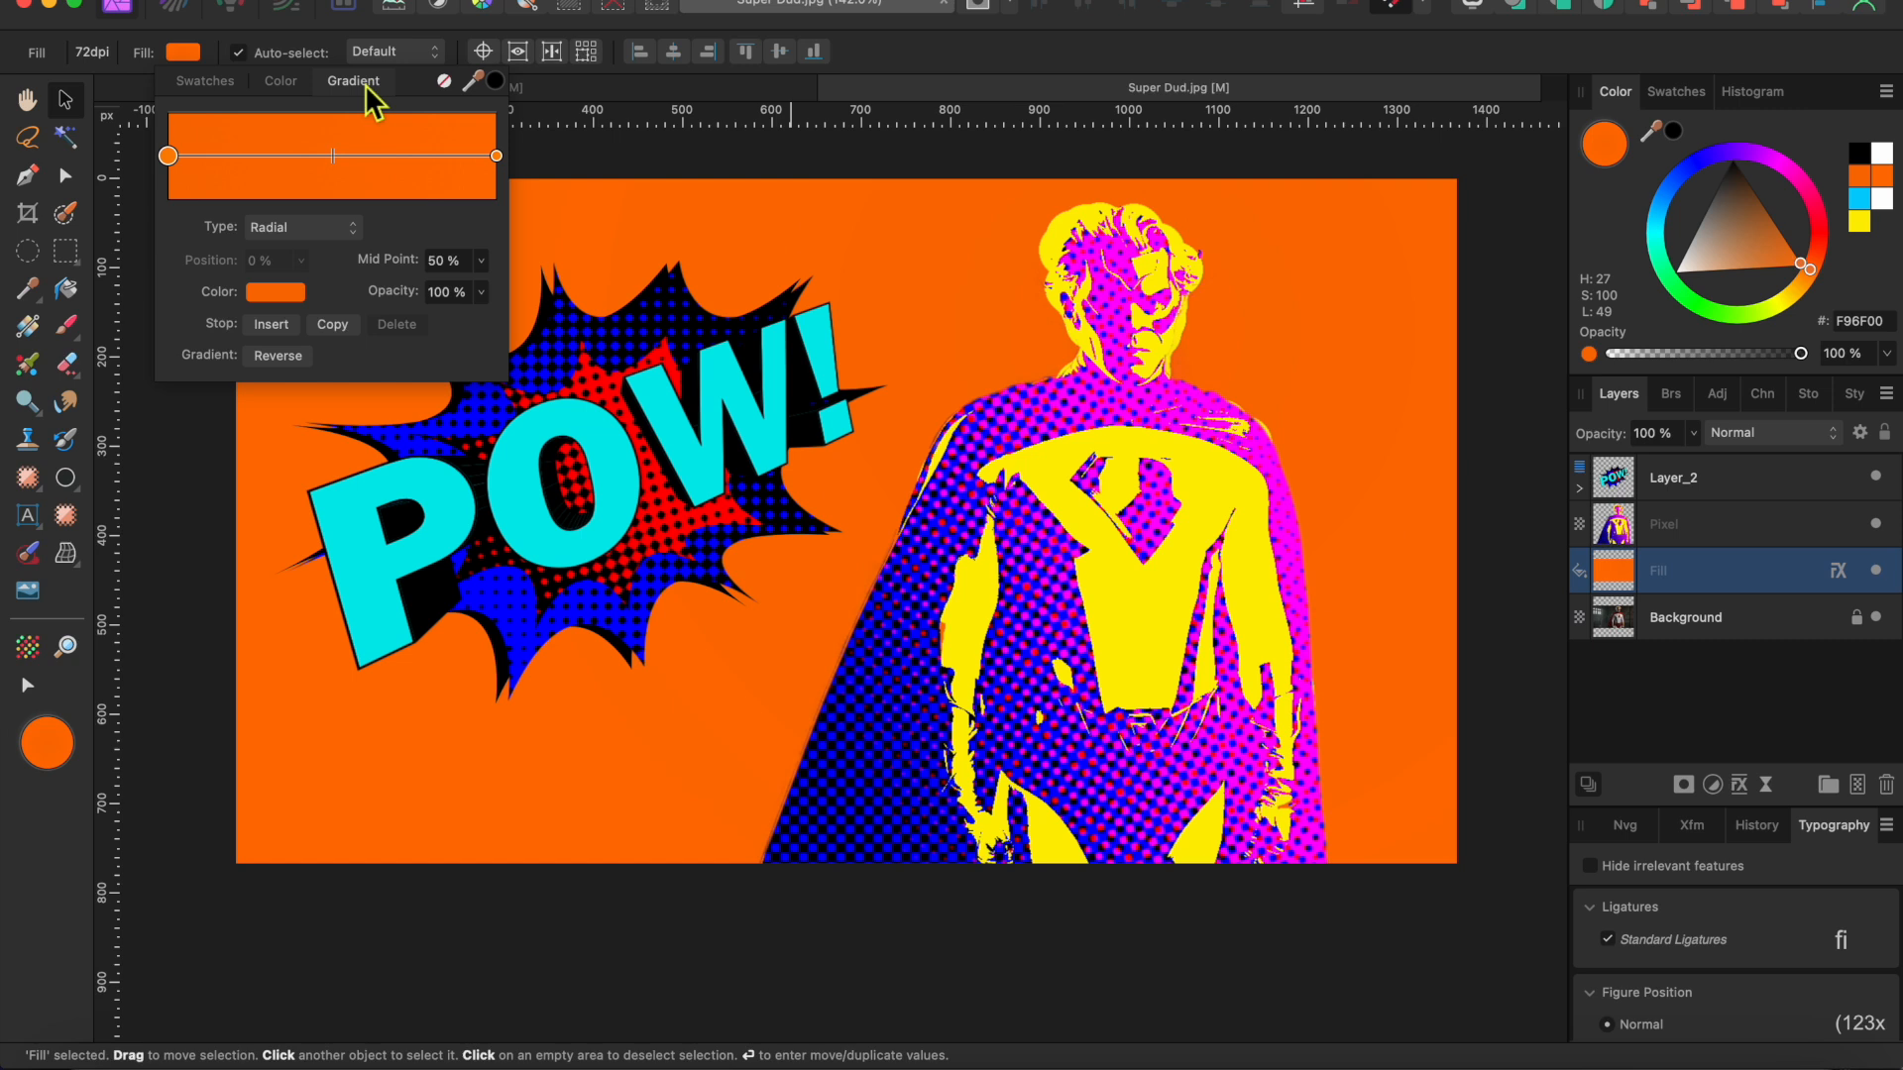
click(499, 159)
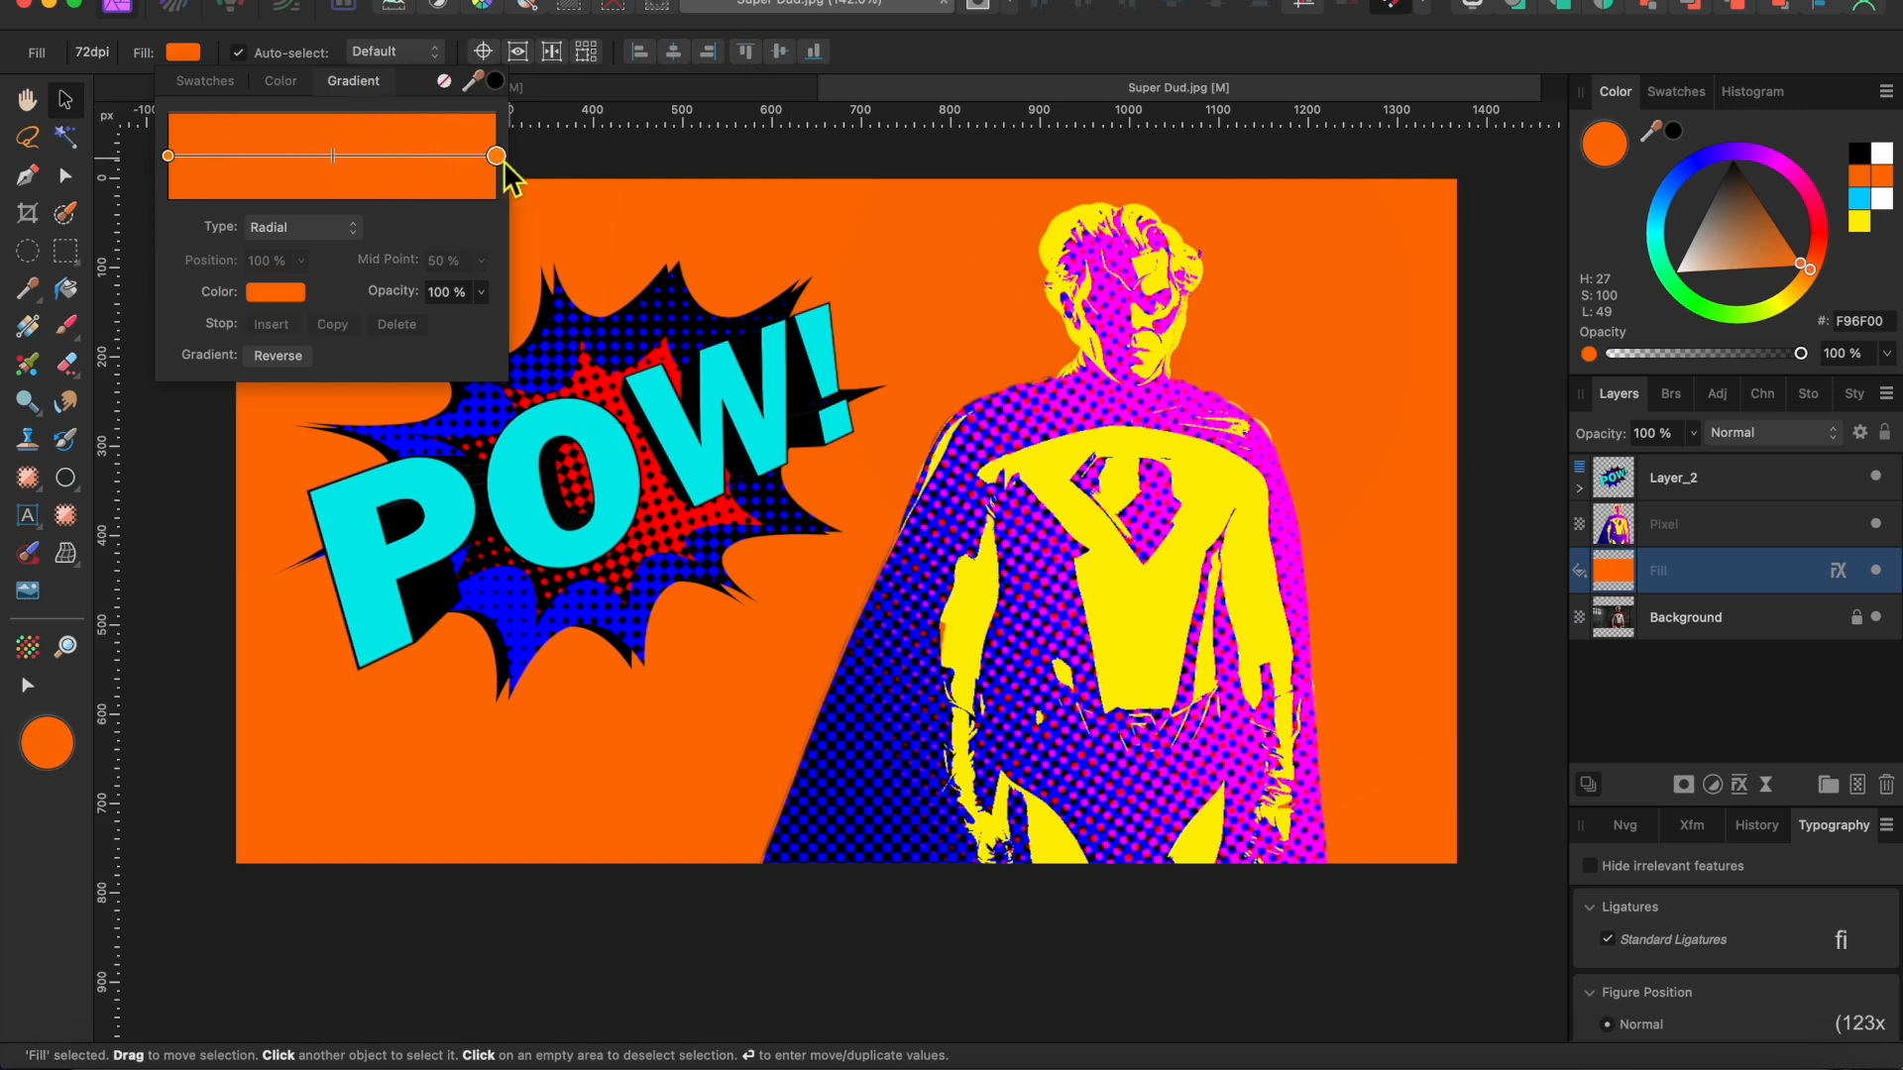
click(289, 294)
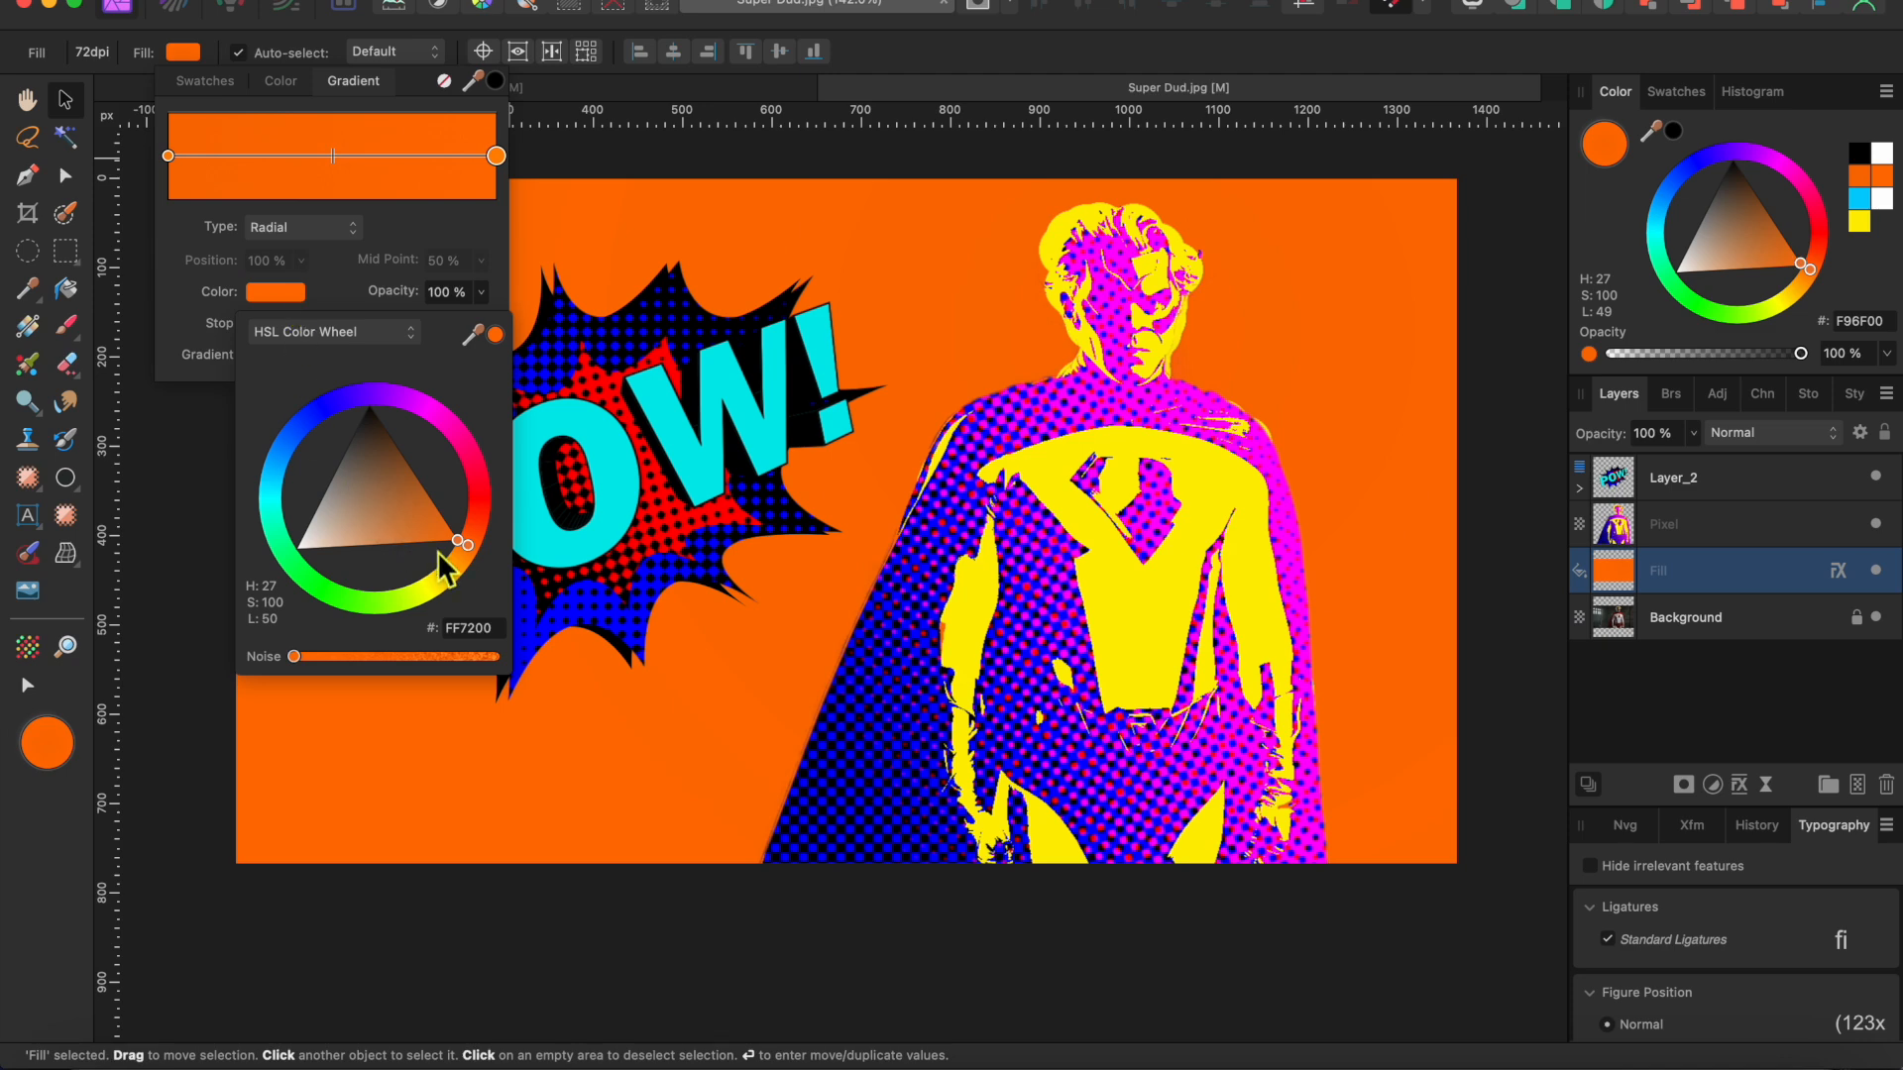
drag(451, 584, 444, 589)
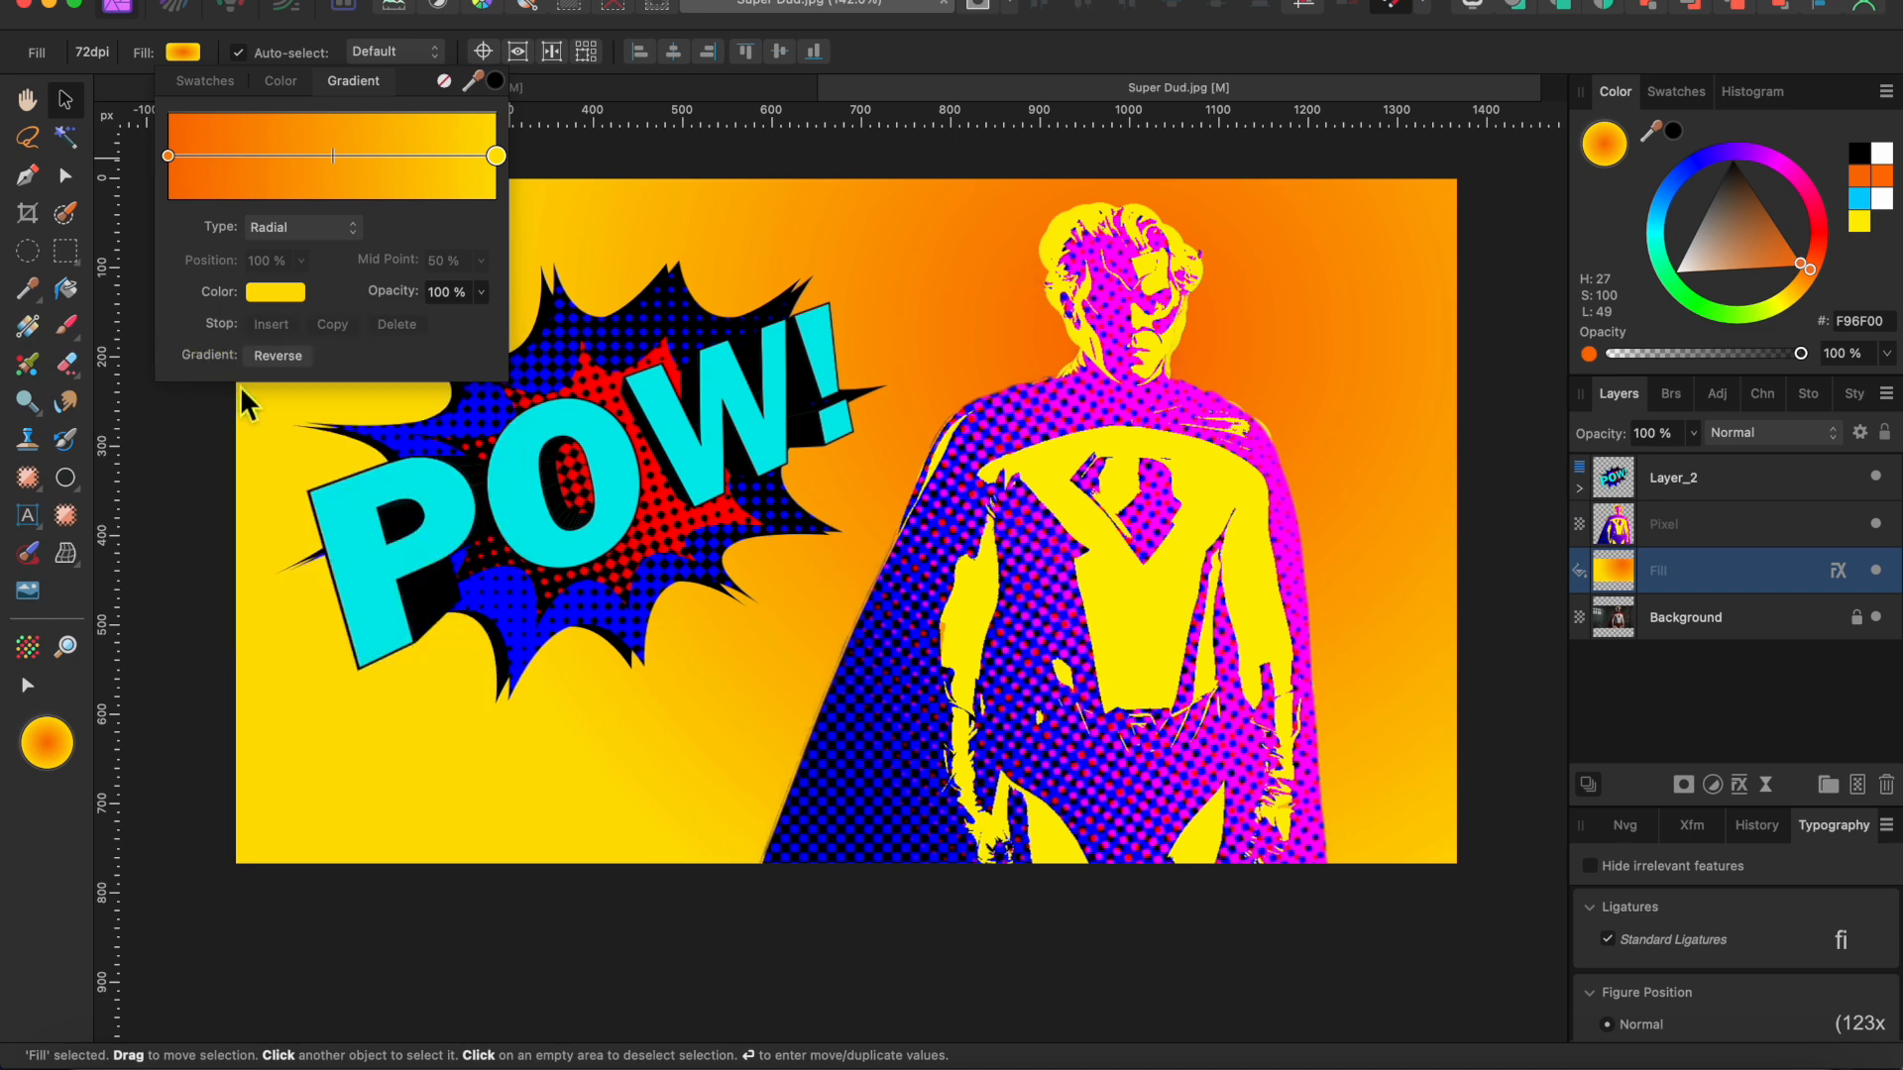
click(277, 357)
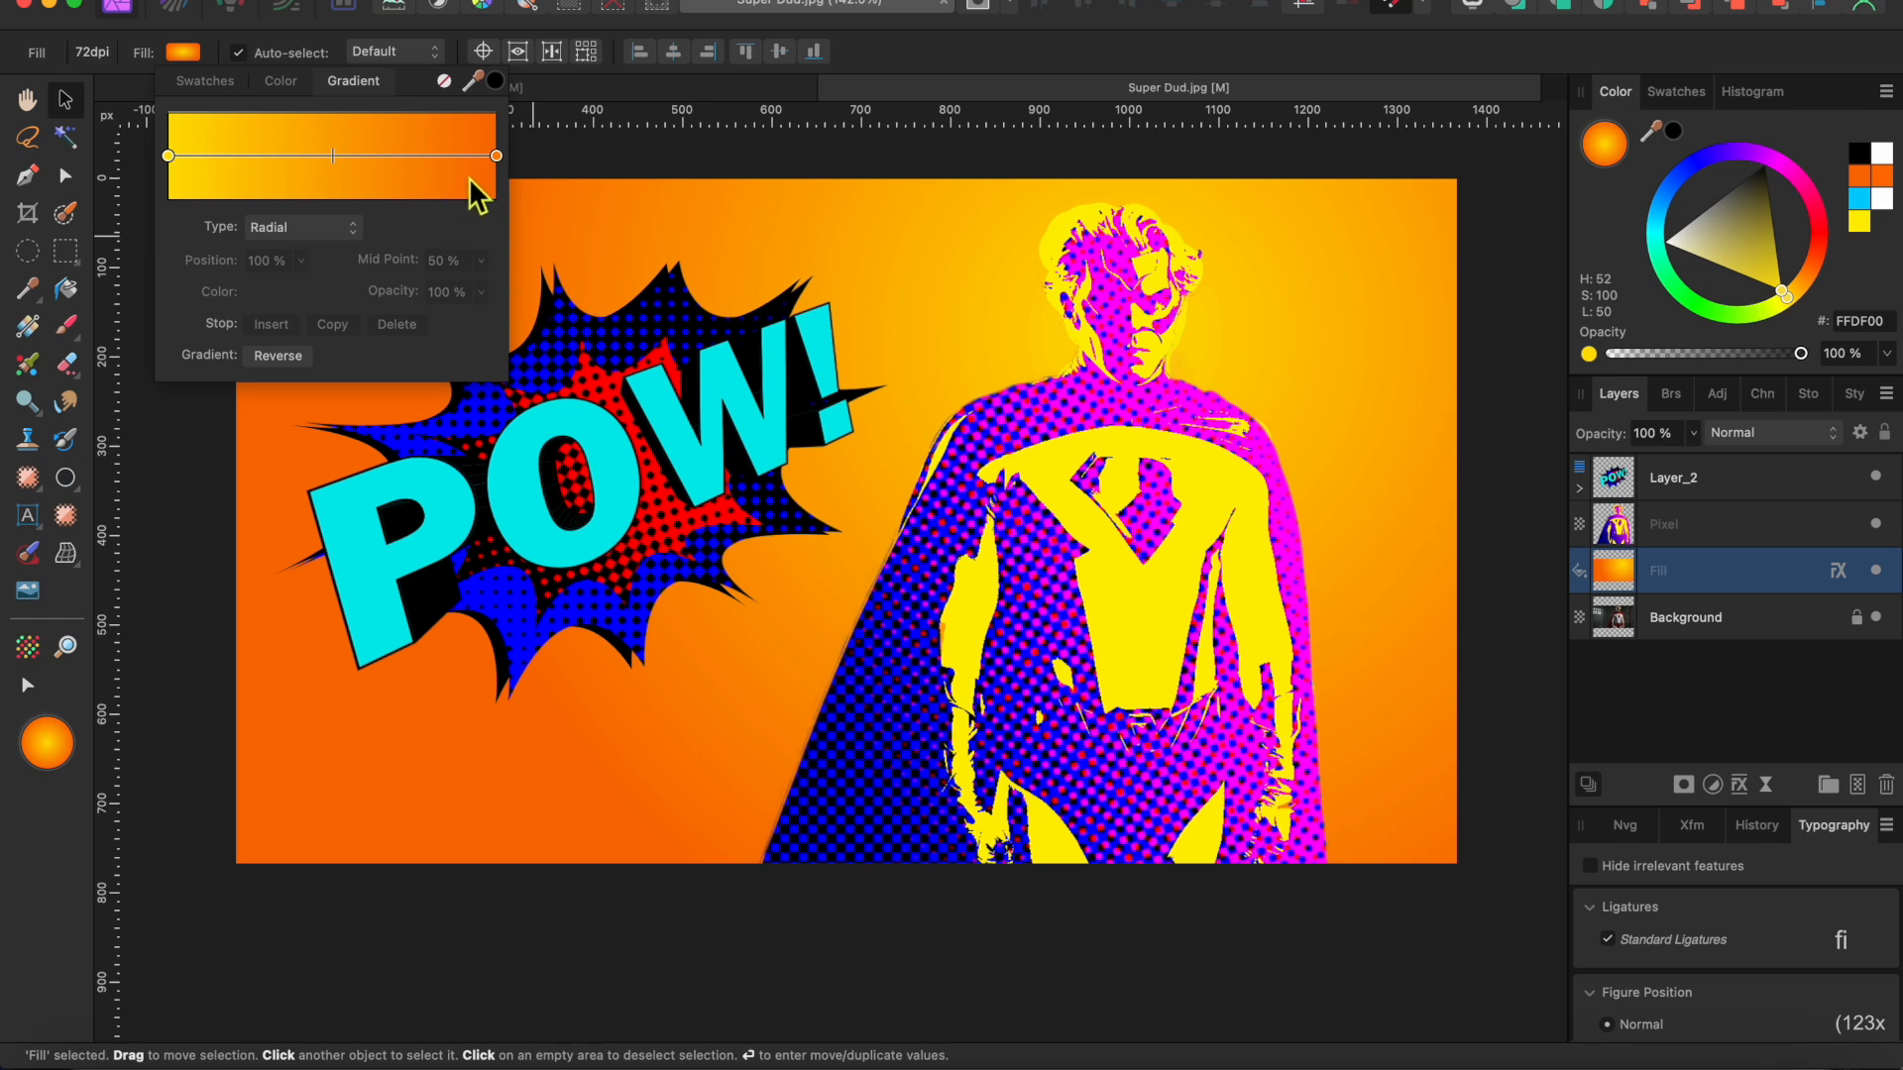
Step: Change the background gradient's orange stop to red and set the gradient's mid point to 53%
drag(335, 156, 375, 157)
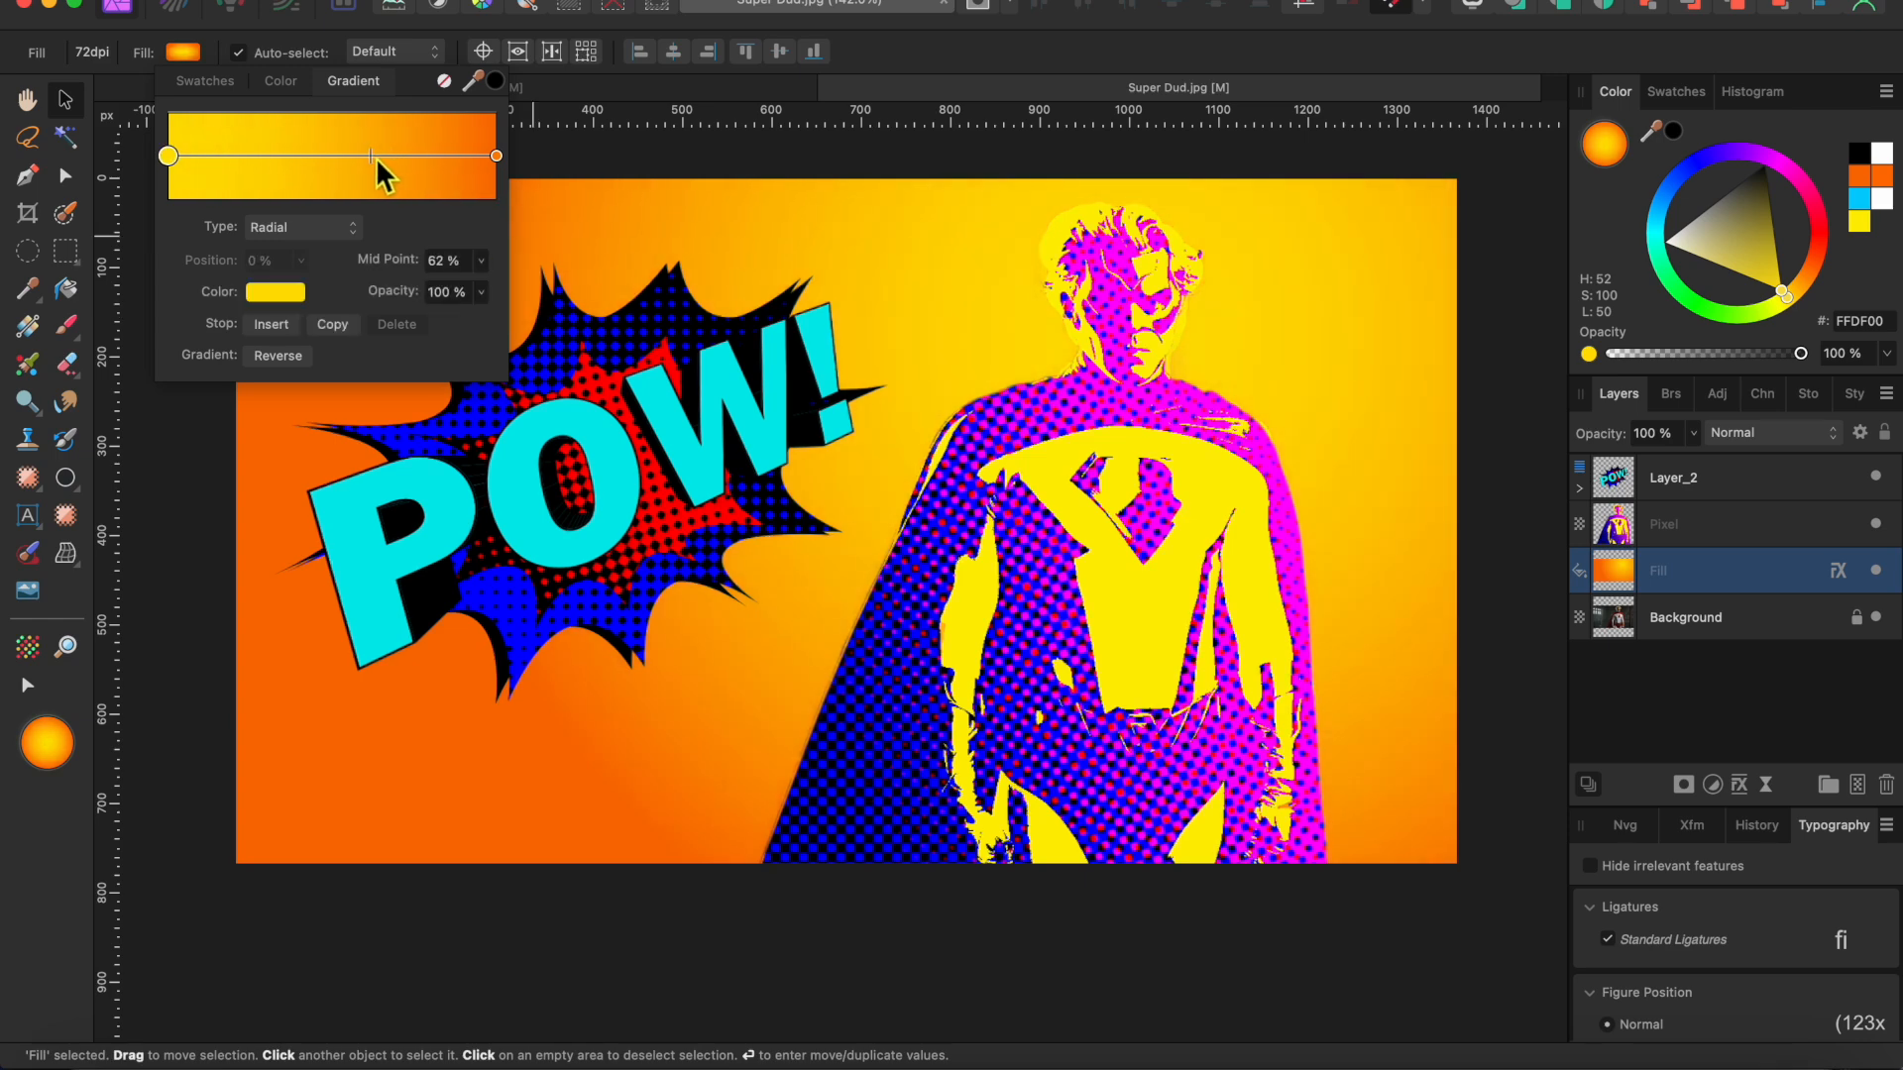
click(496, 156)
click(275, 293)
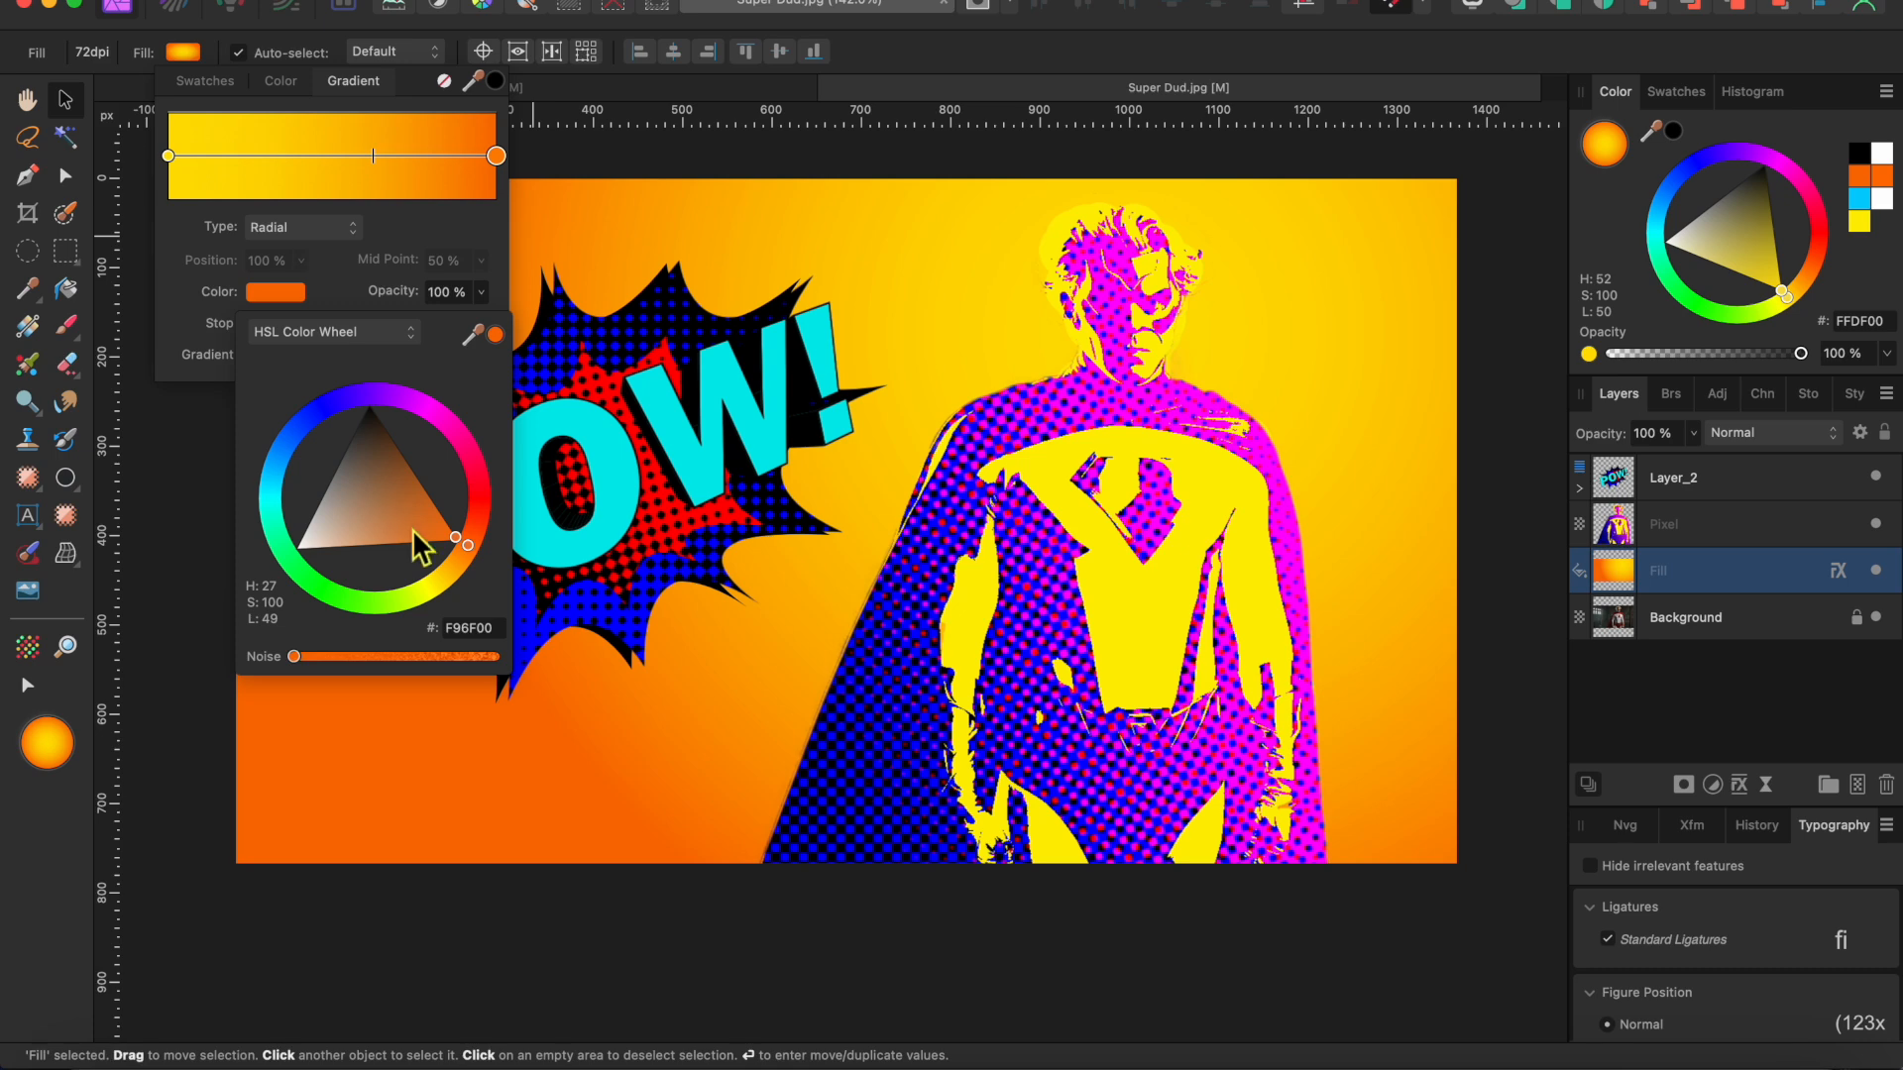
drag(474, 551, 532, 506)
mouse_move(375, 156)
mouse_down()
mouse_move(405, 156)
mouse_move(320, 155)
mouse_move(347, 155)
mouse_up()
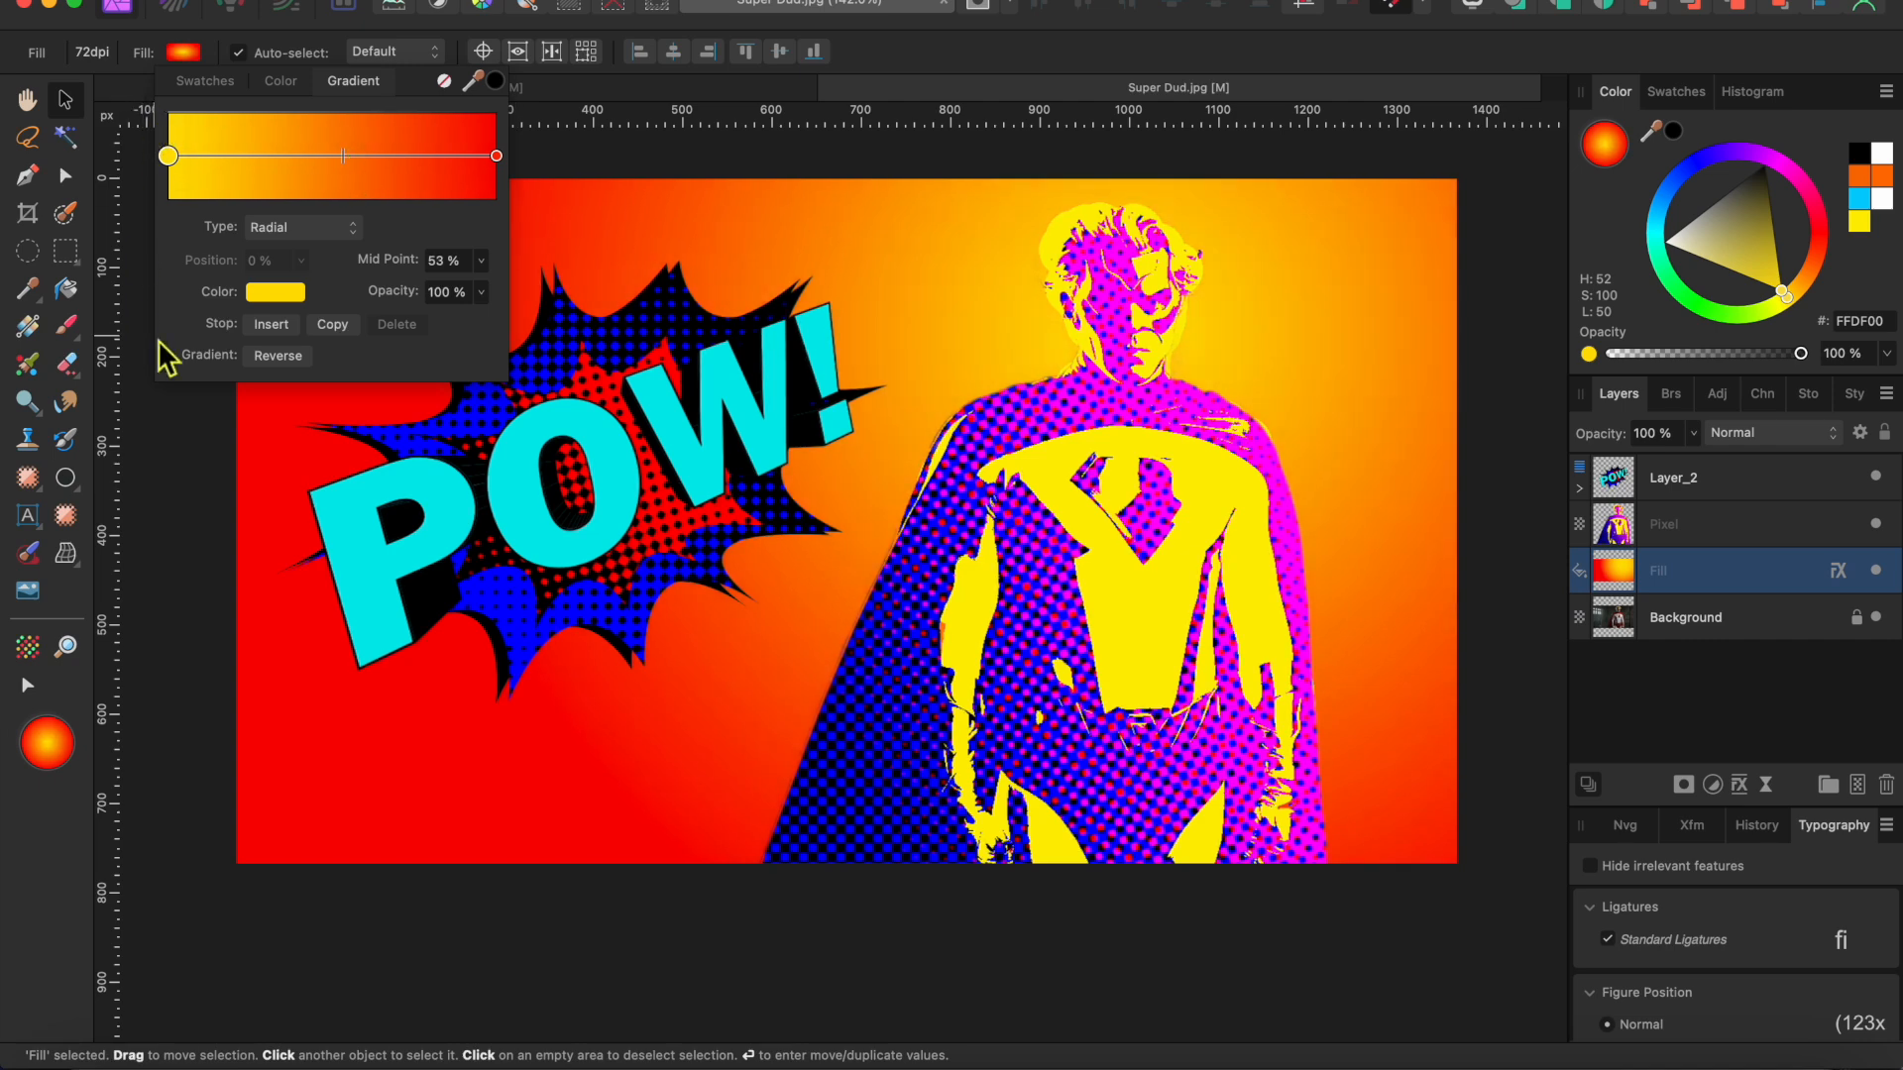
click(188, 416)
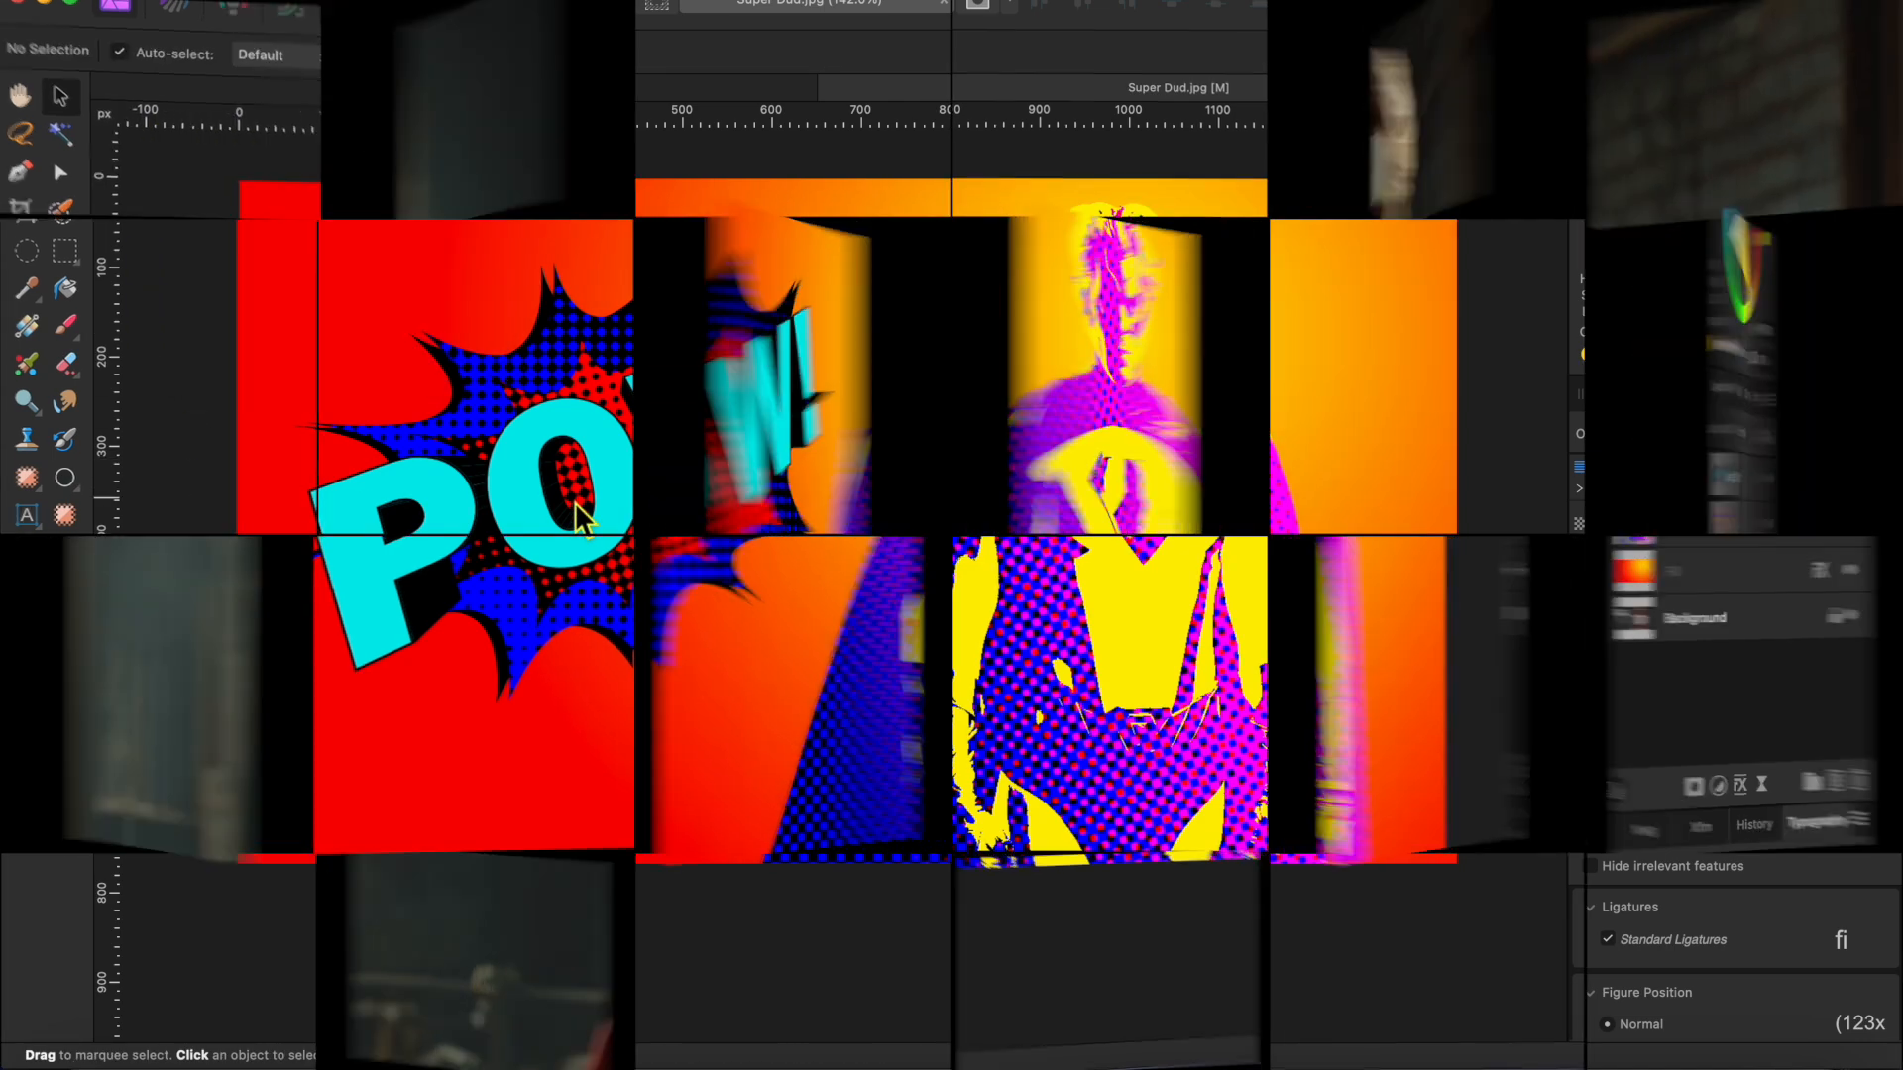